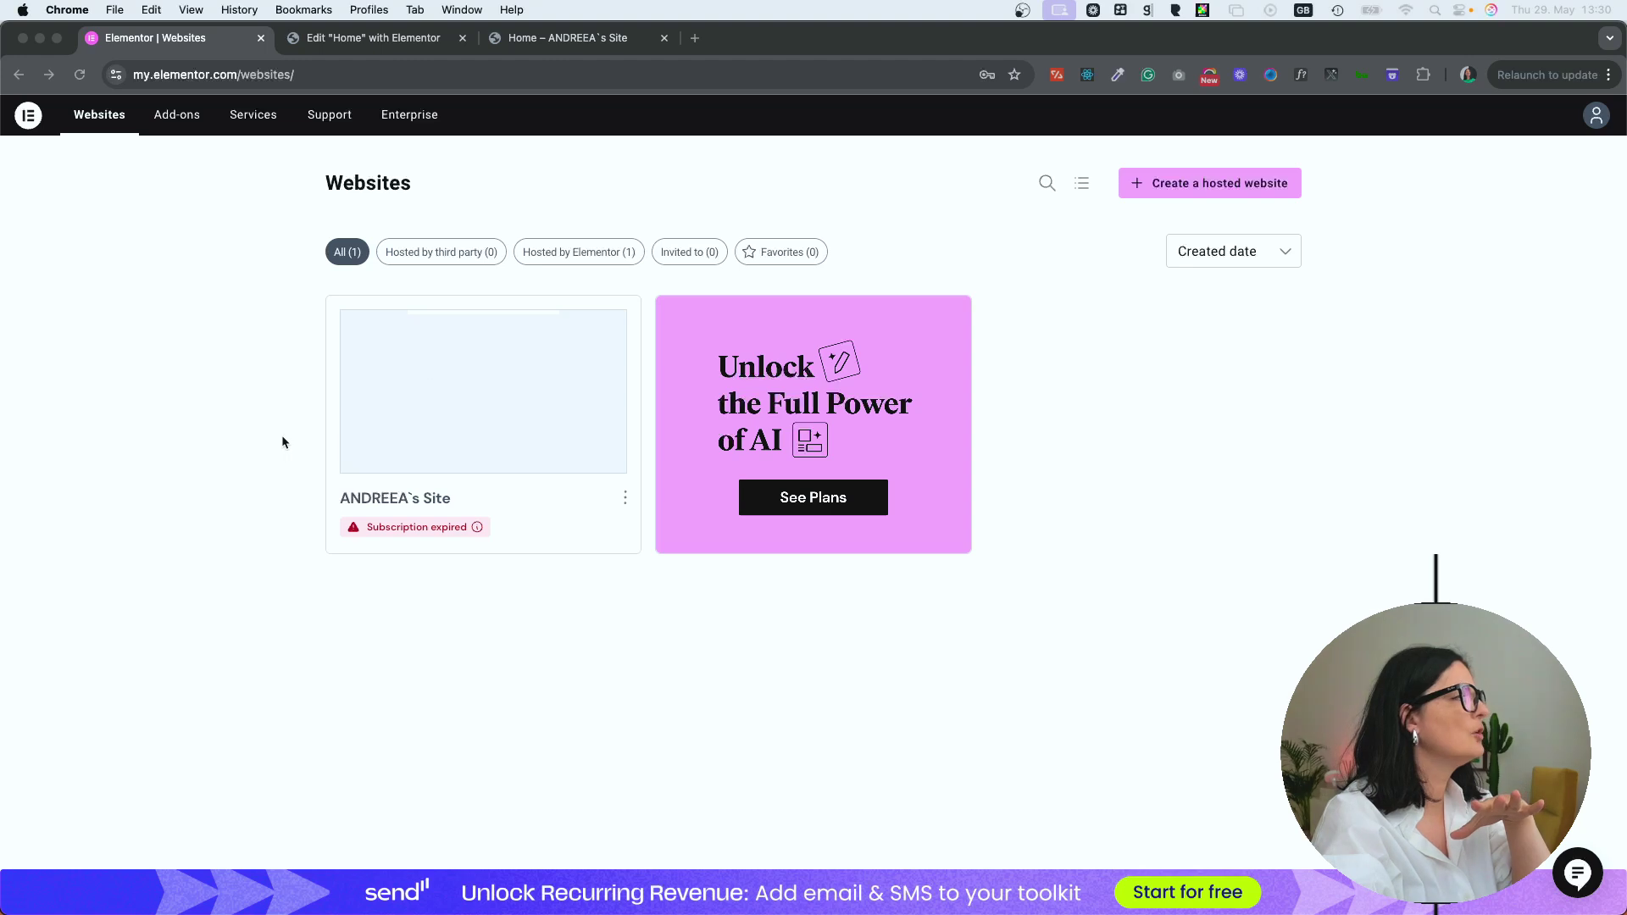
Step: Show the site's Advanced Security settings, with XML-RPC blocking and country traffic limits
mouse_move(458, 406)
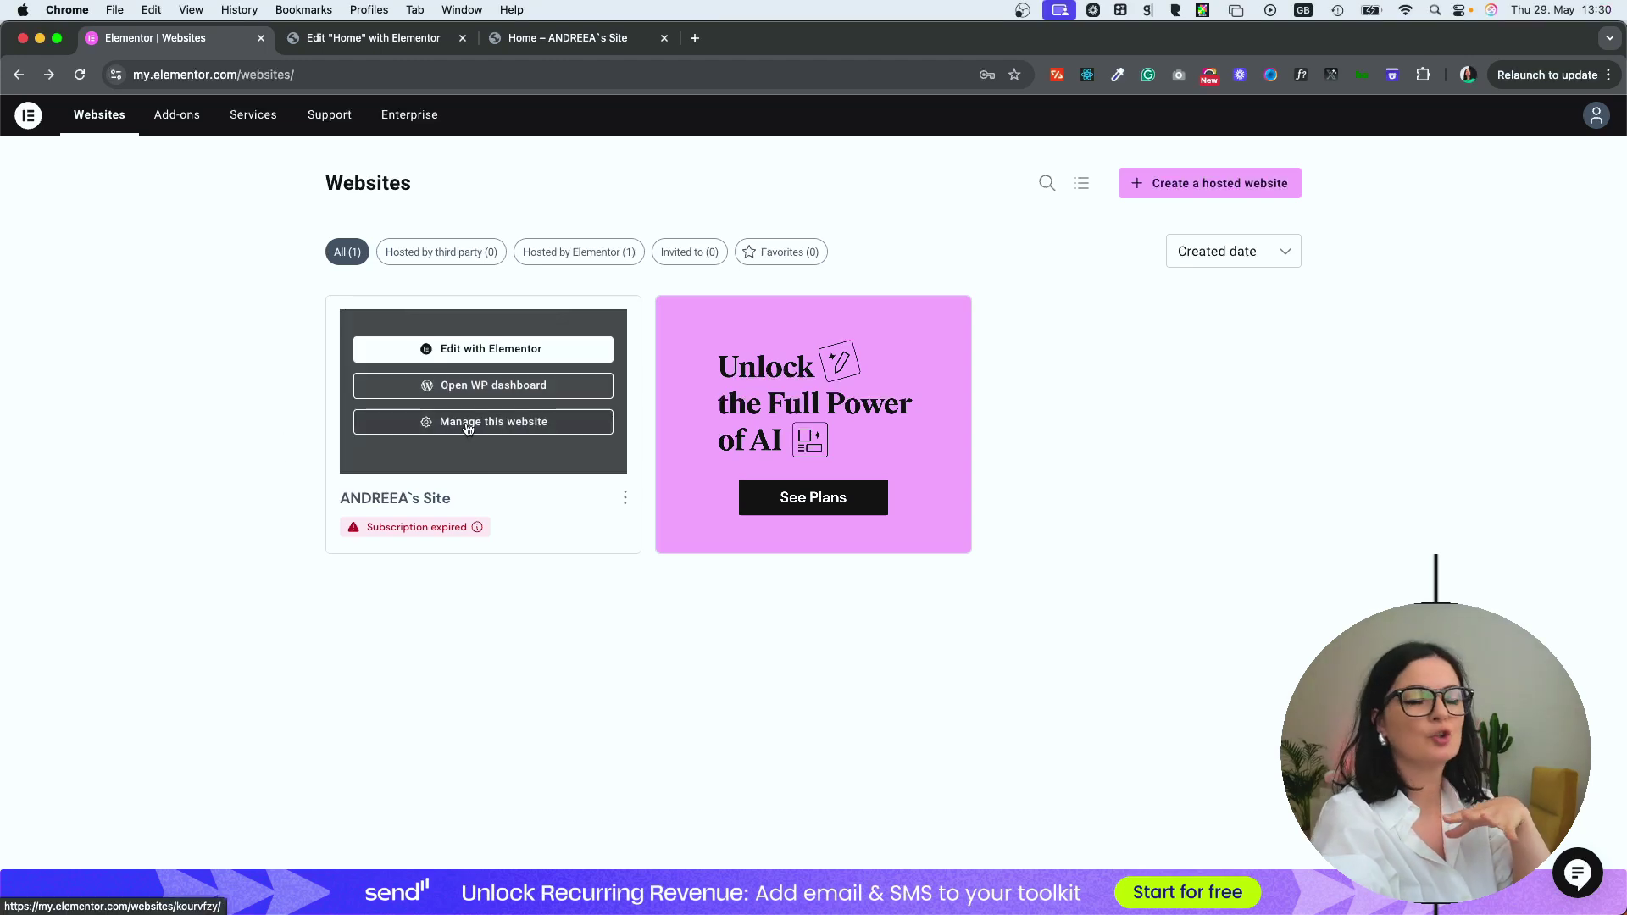
left_click(467, 422)
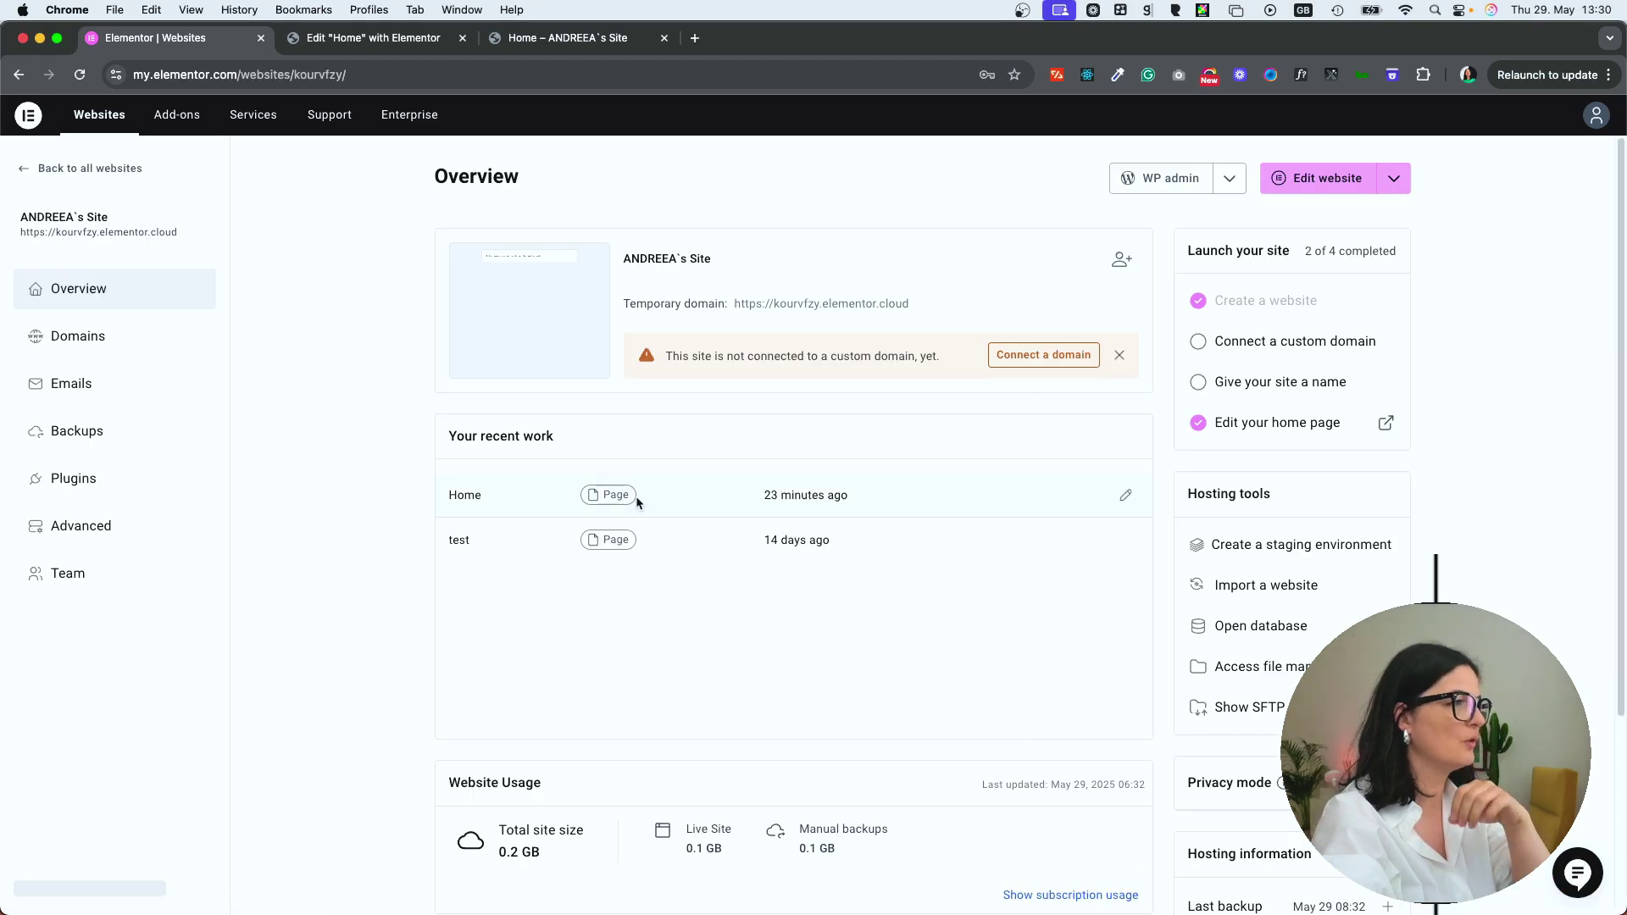
left_click(1263, 549)
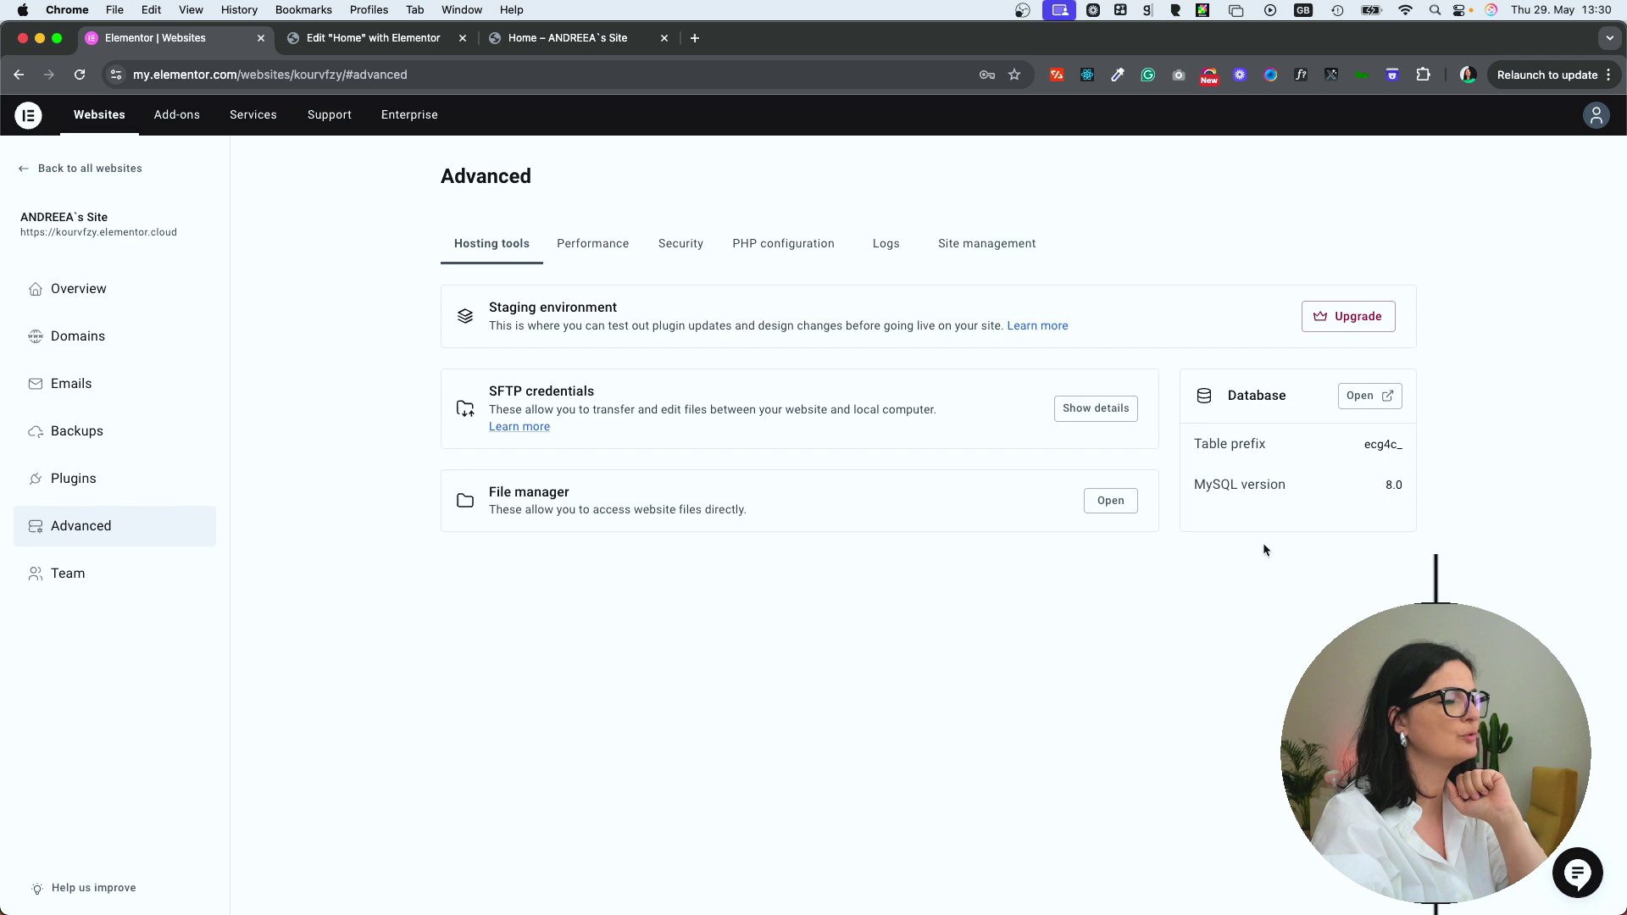
left_click(618, 252)
left_click(672, 252)
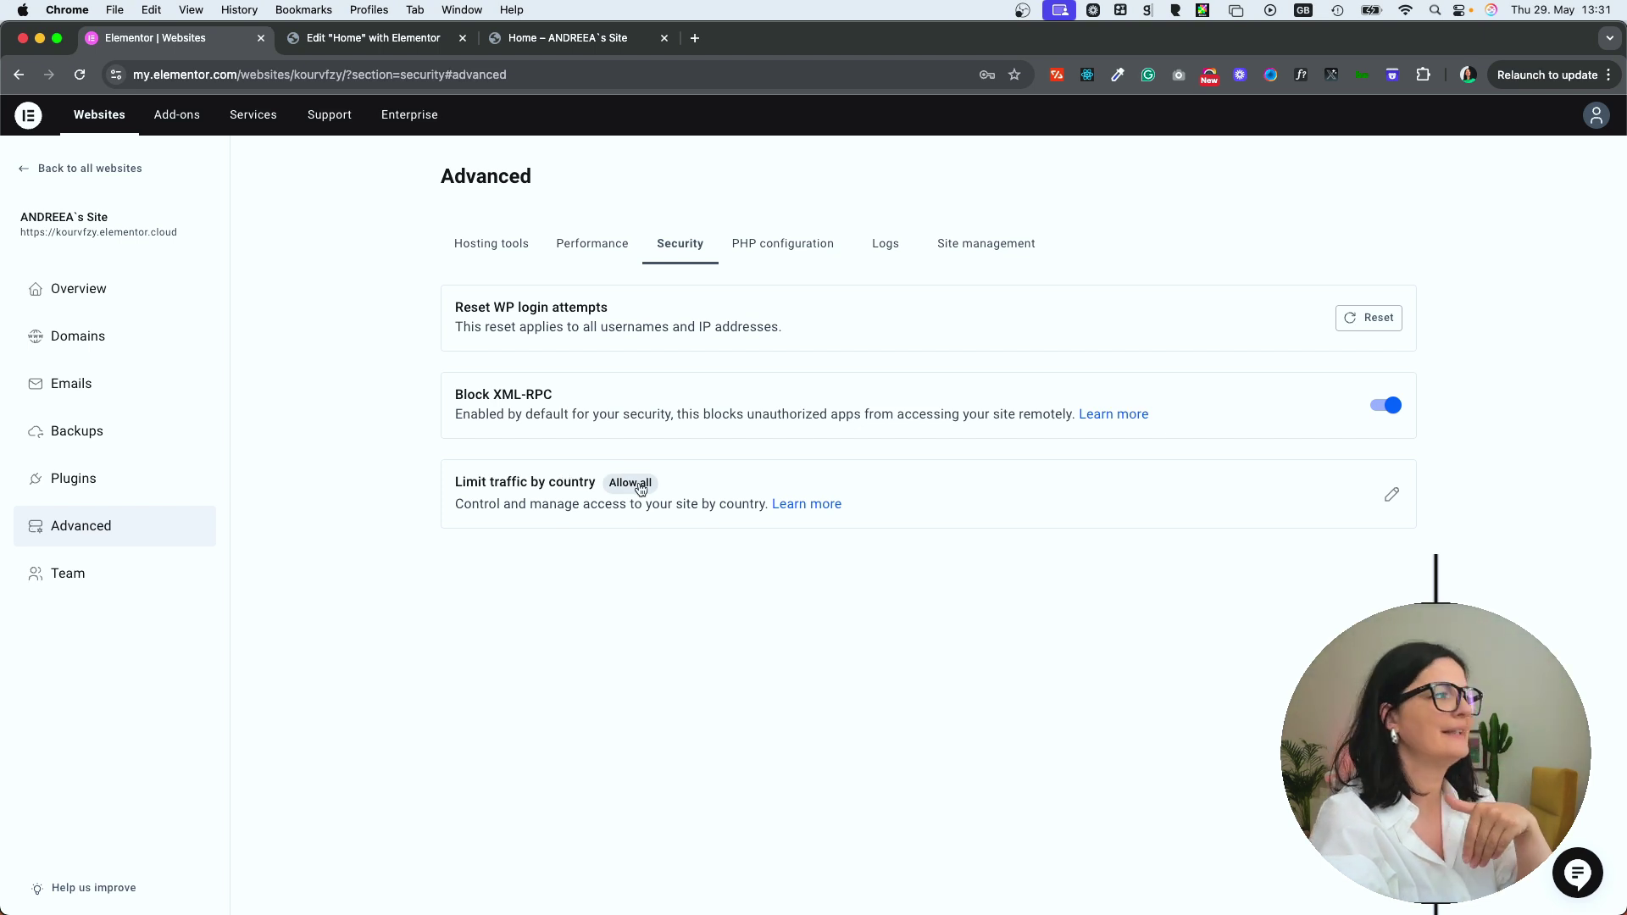
Step: Set Limit traffic by country to block Andorra, Croatia and Cyprus, and save
left_click(1391, 494)
left_click(826, 479)
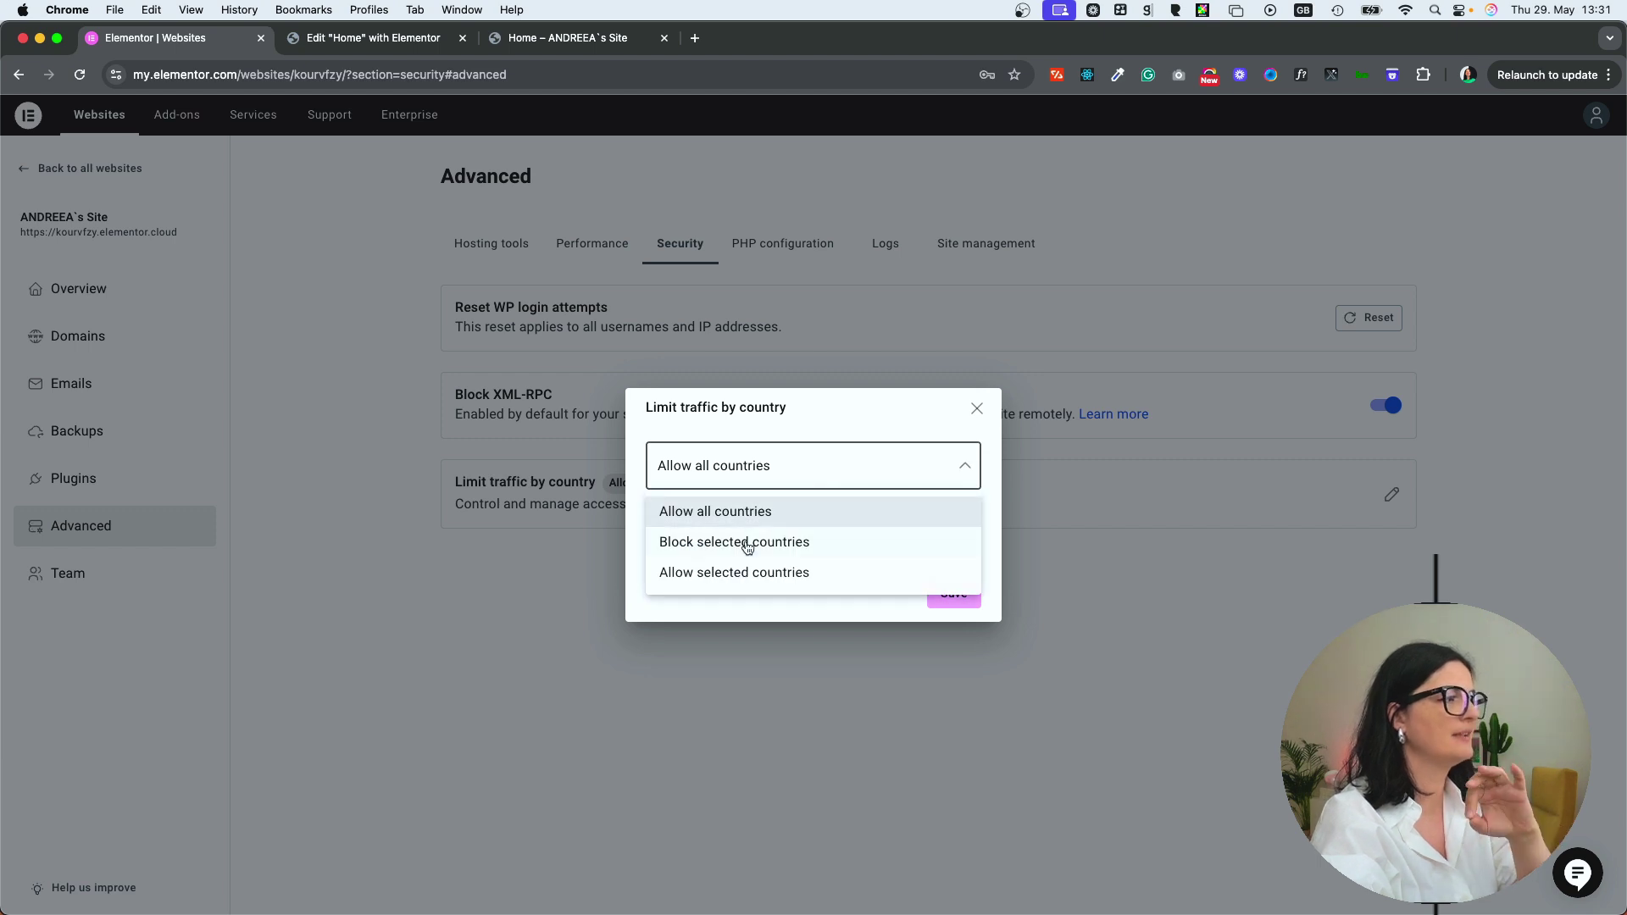
left_click(747, 545)
left_click(746, 537)
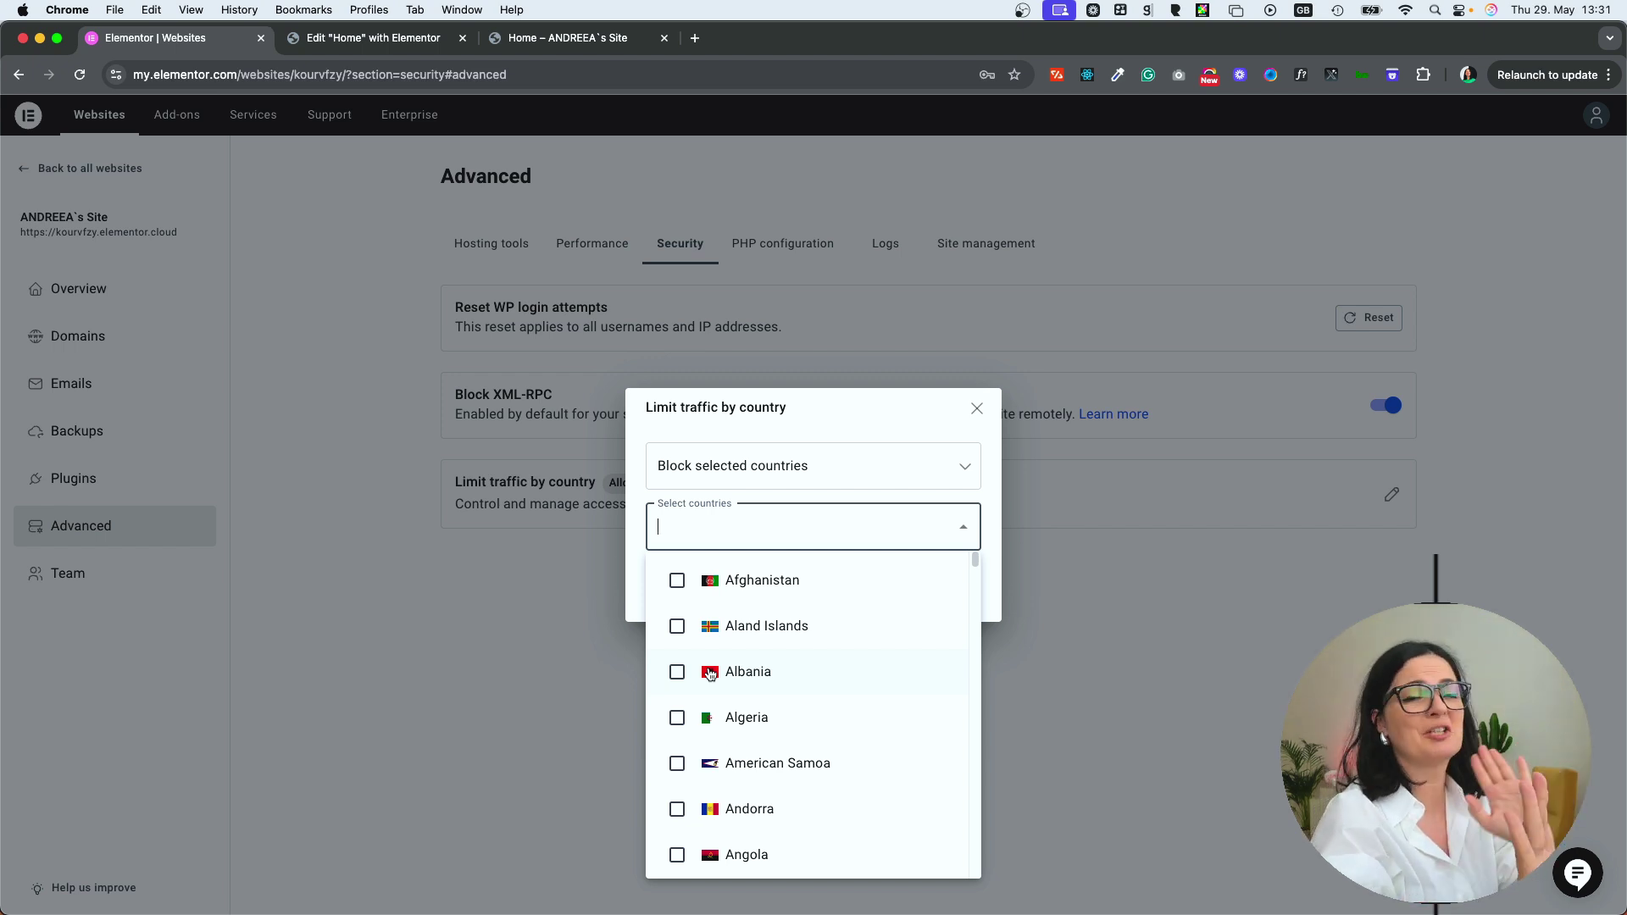
left_click(689, 810)
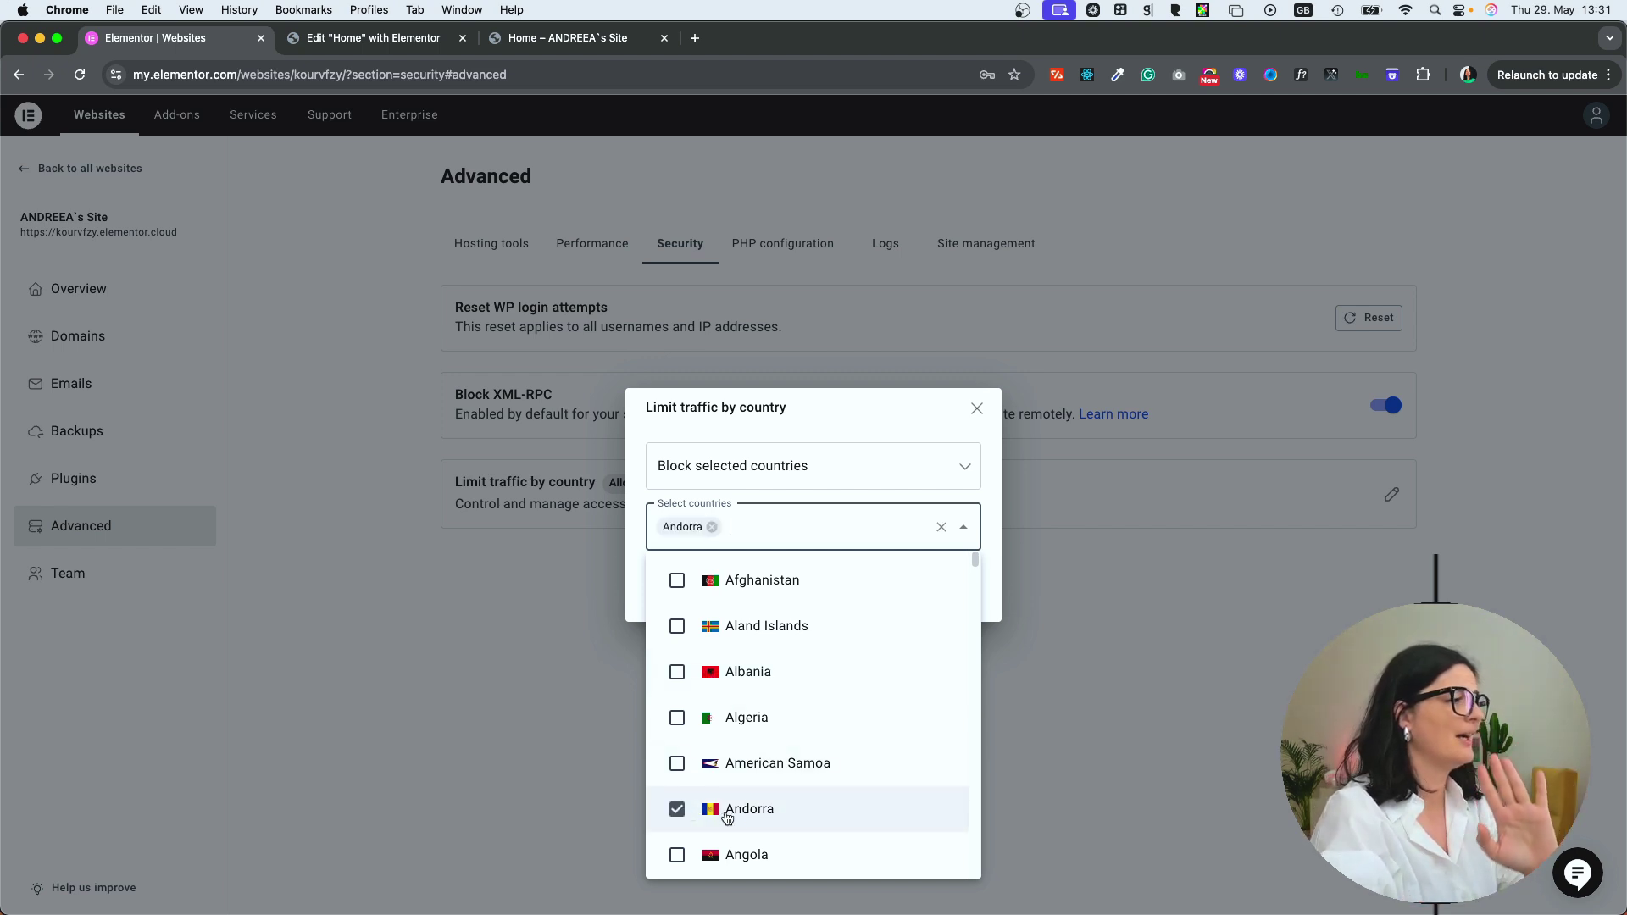
scroll(879, 707, "down", 7)
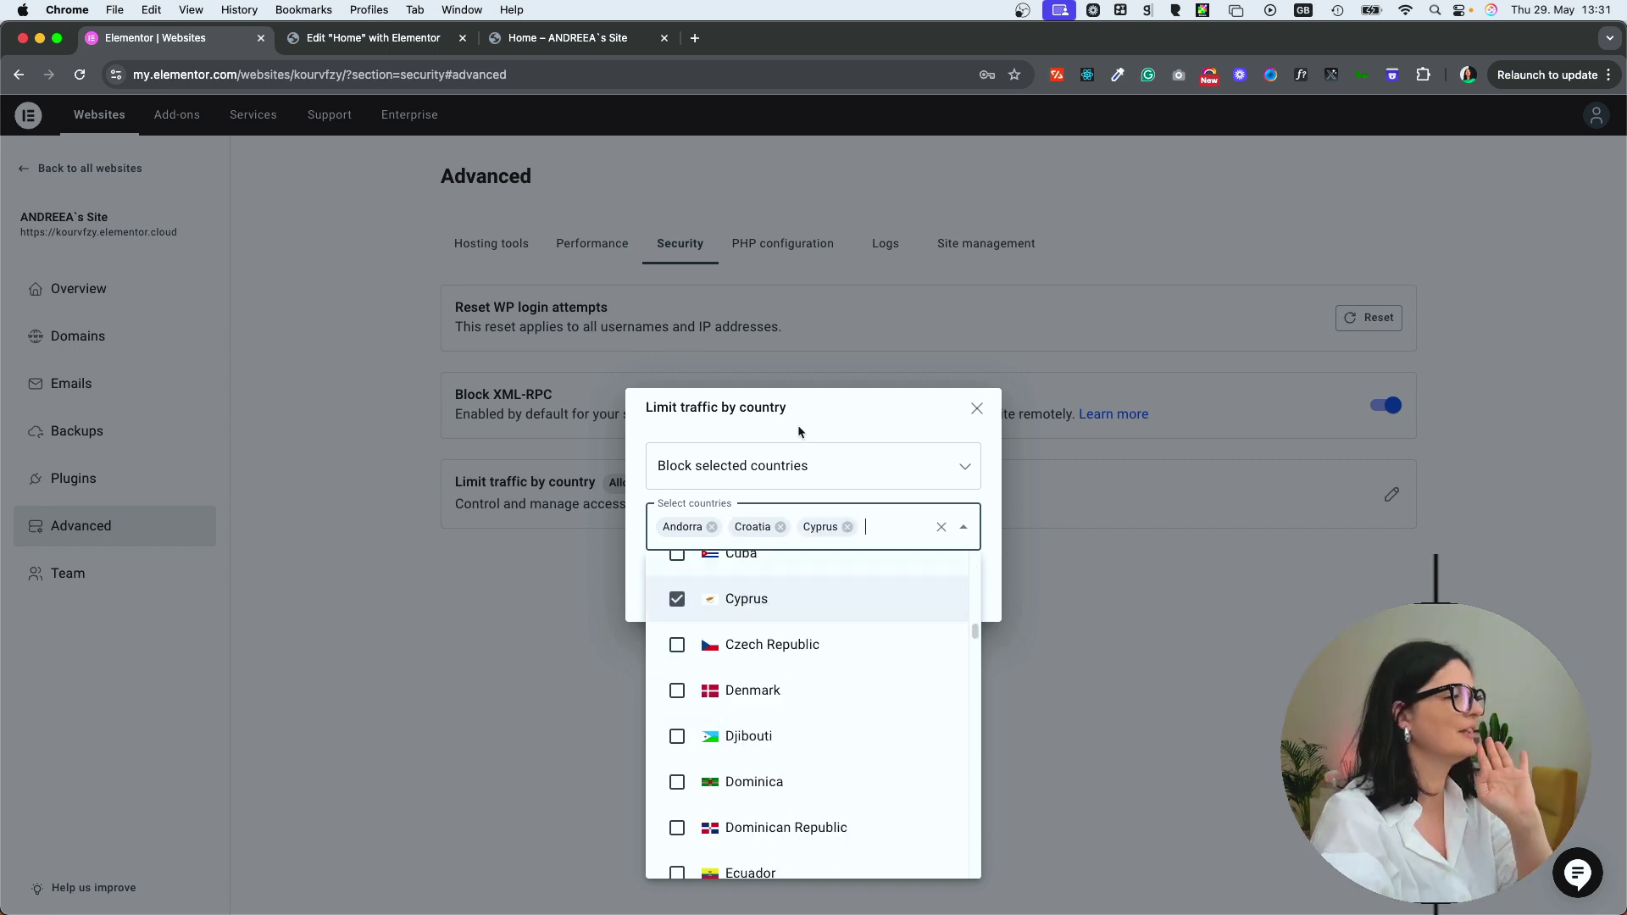
left_click(851, 416)
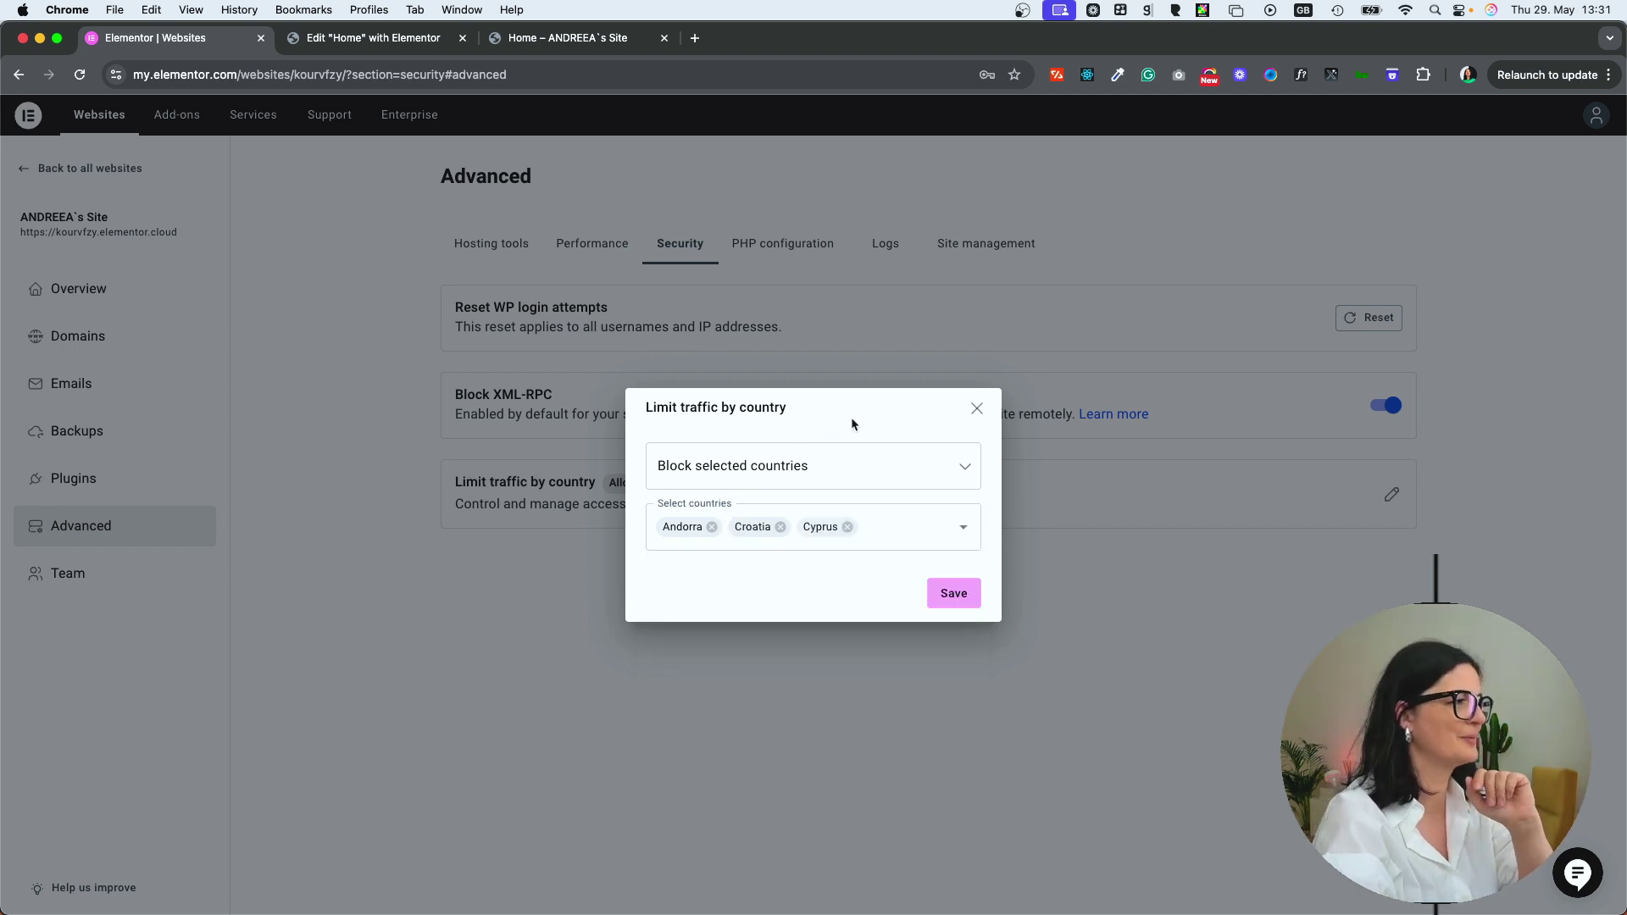
left_click(954, 595)
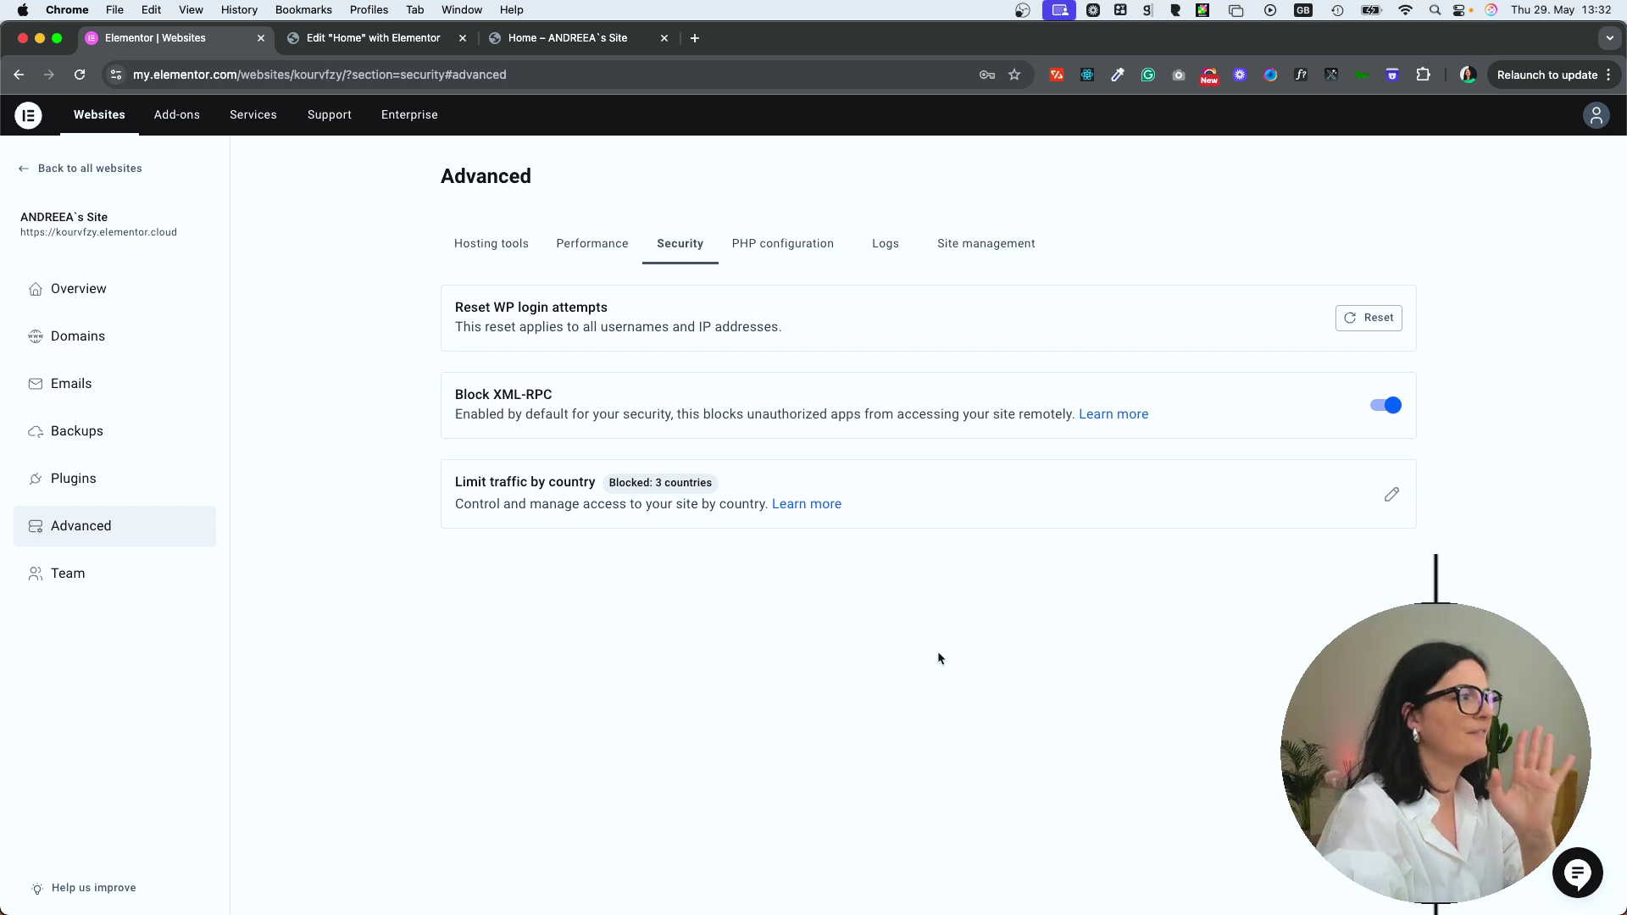
Step: Start a site transfer from Site management with To myself as the destination
left_click(968, 247)
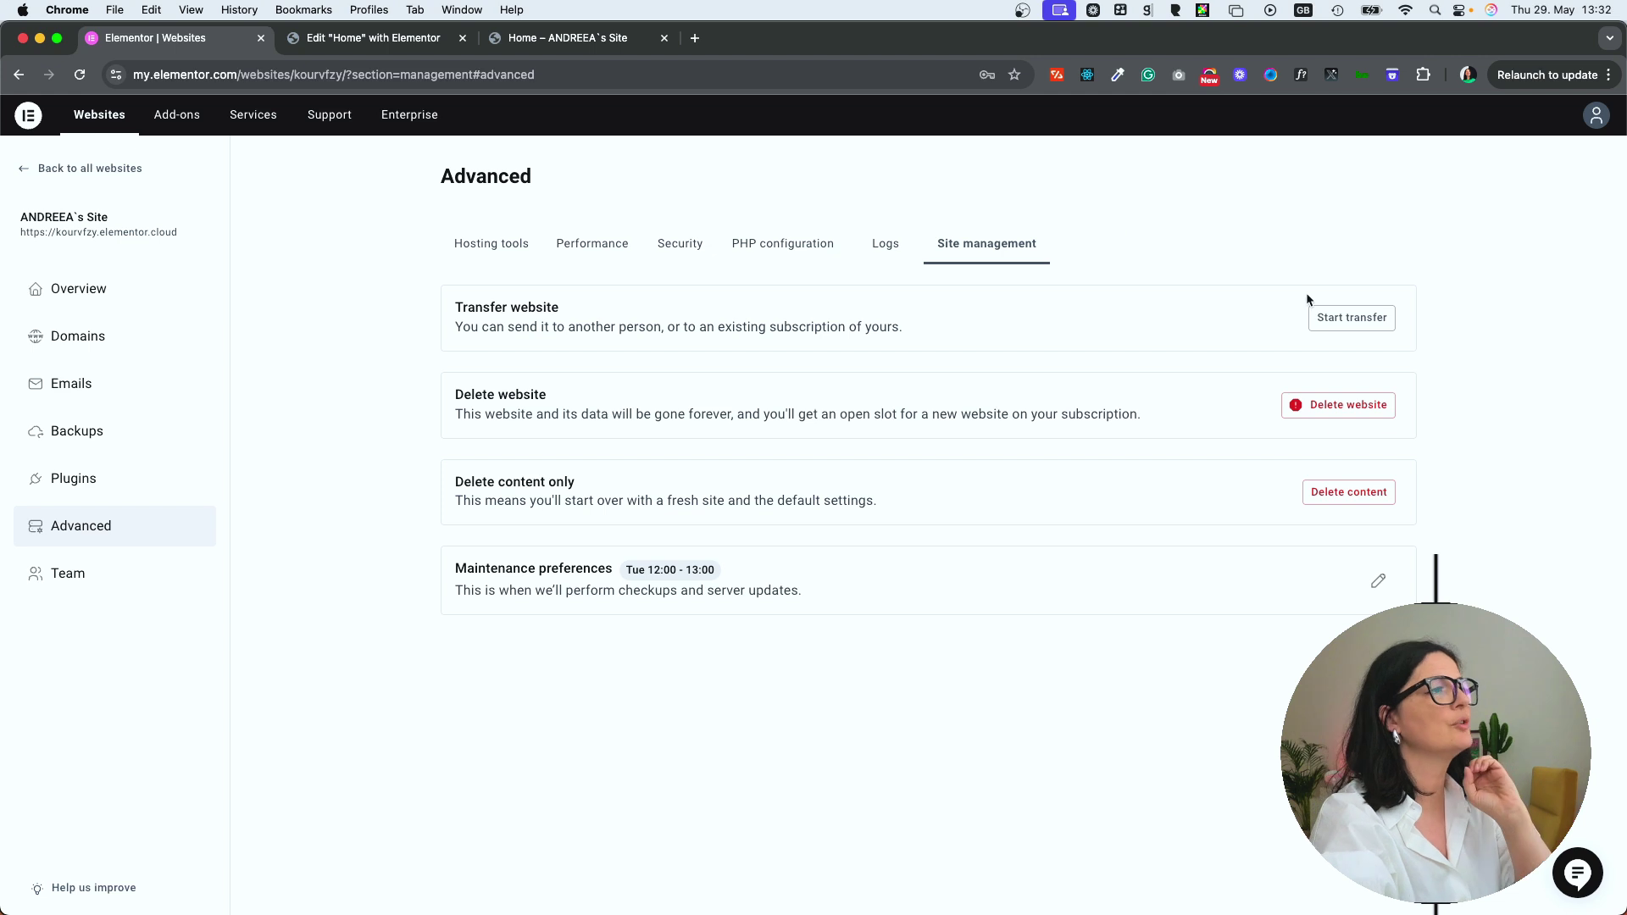
left_click(1350, 325)
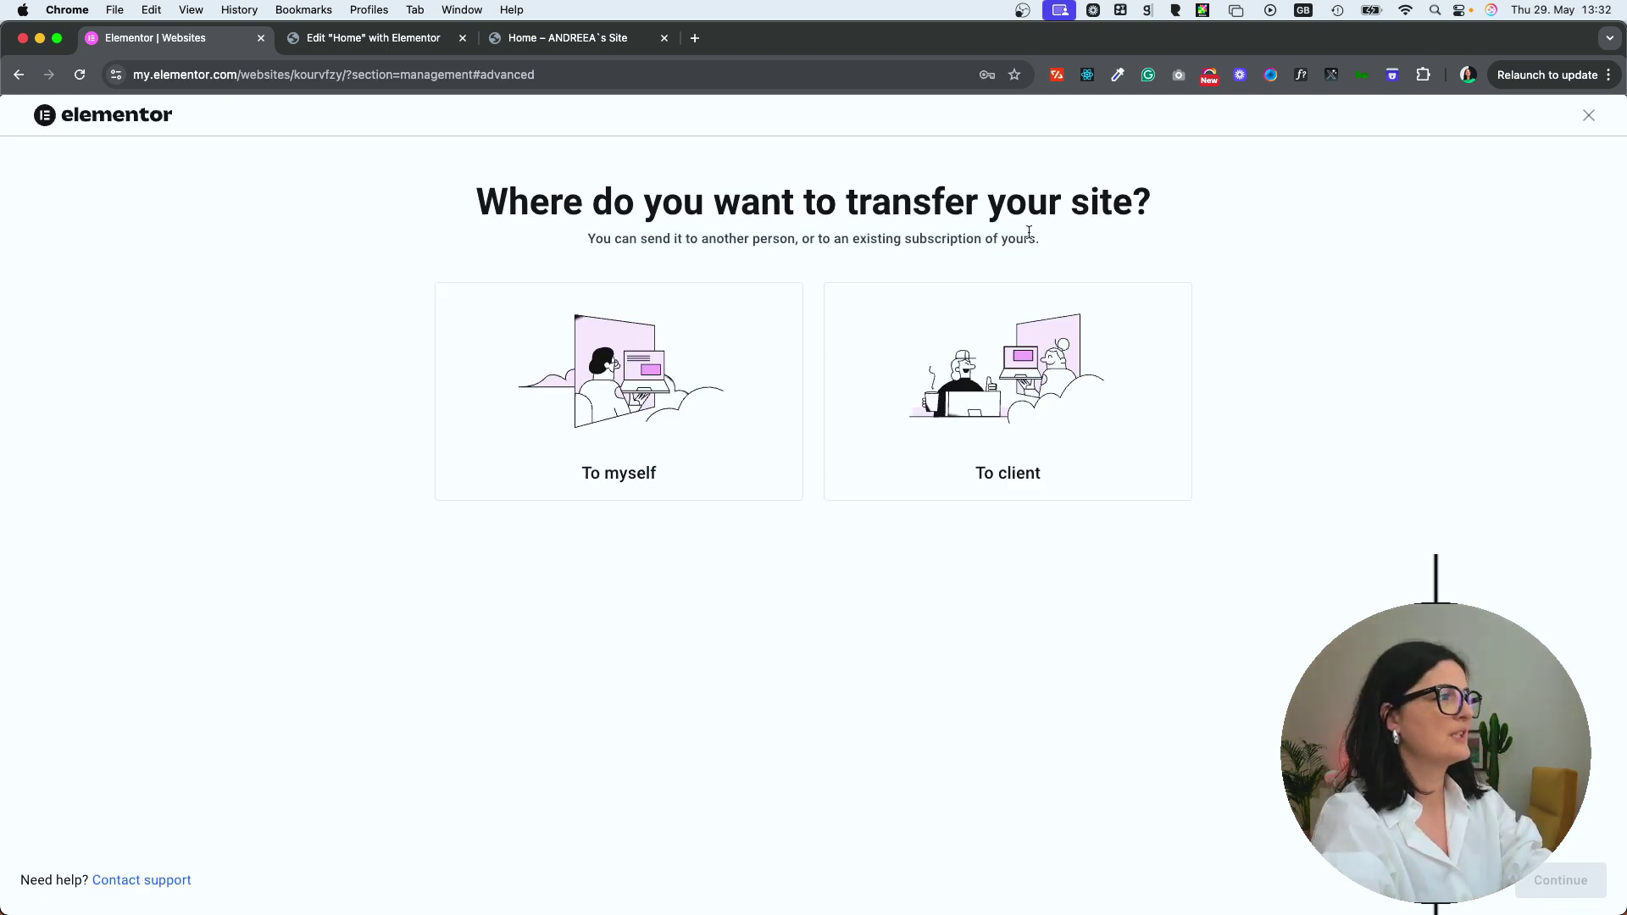
left_click(955, 424)
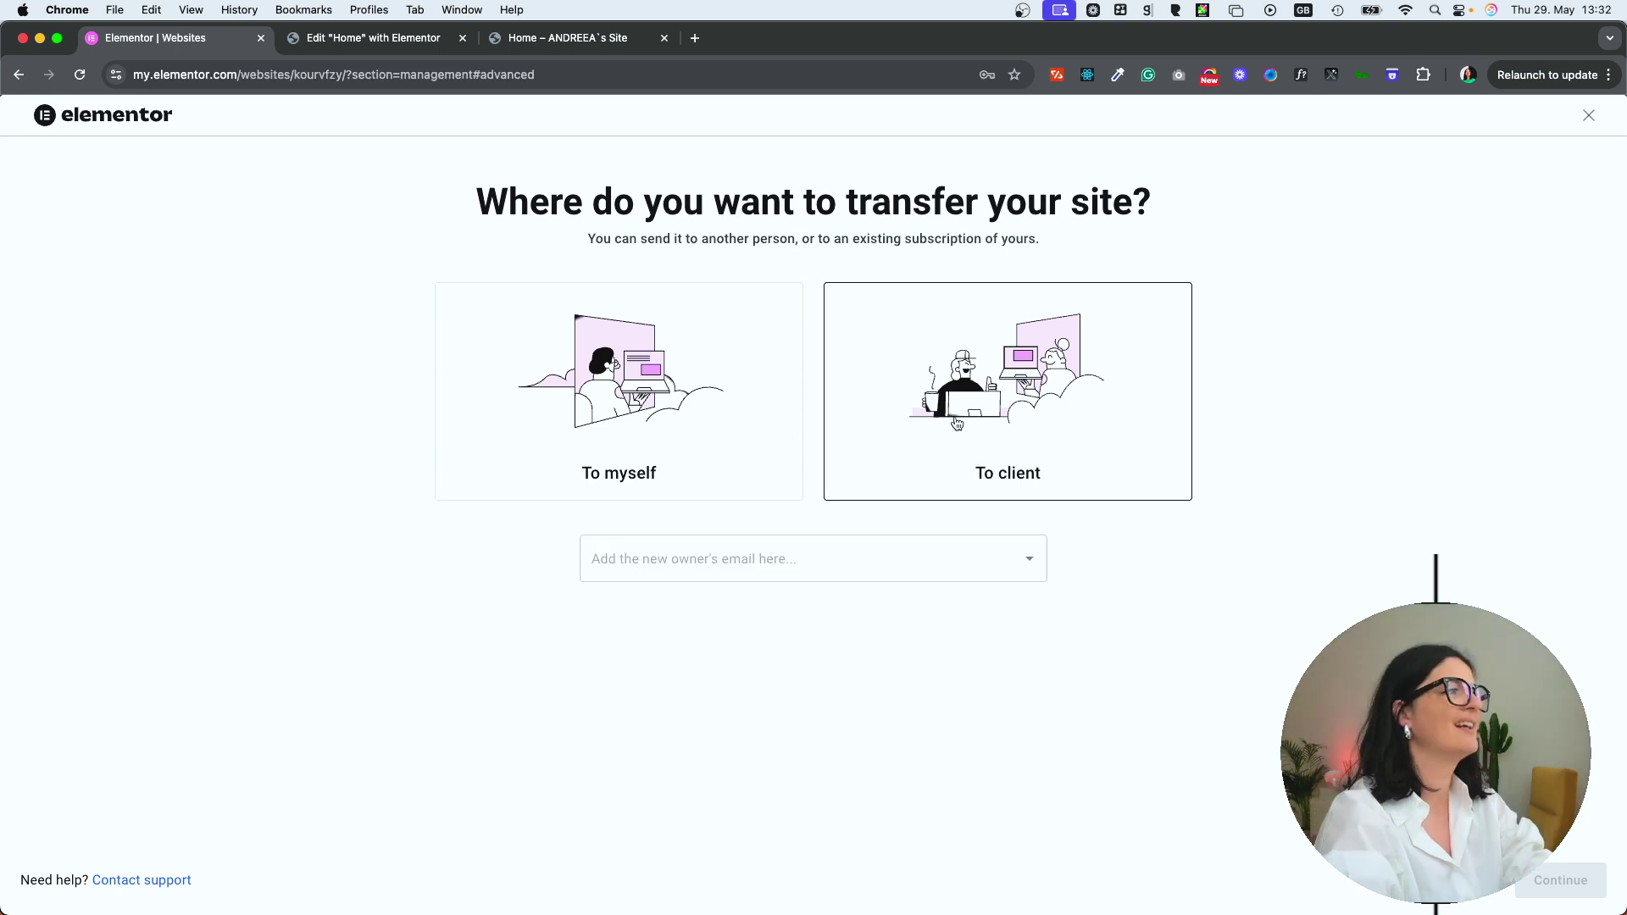
left_click(758, 566)
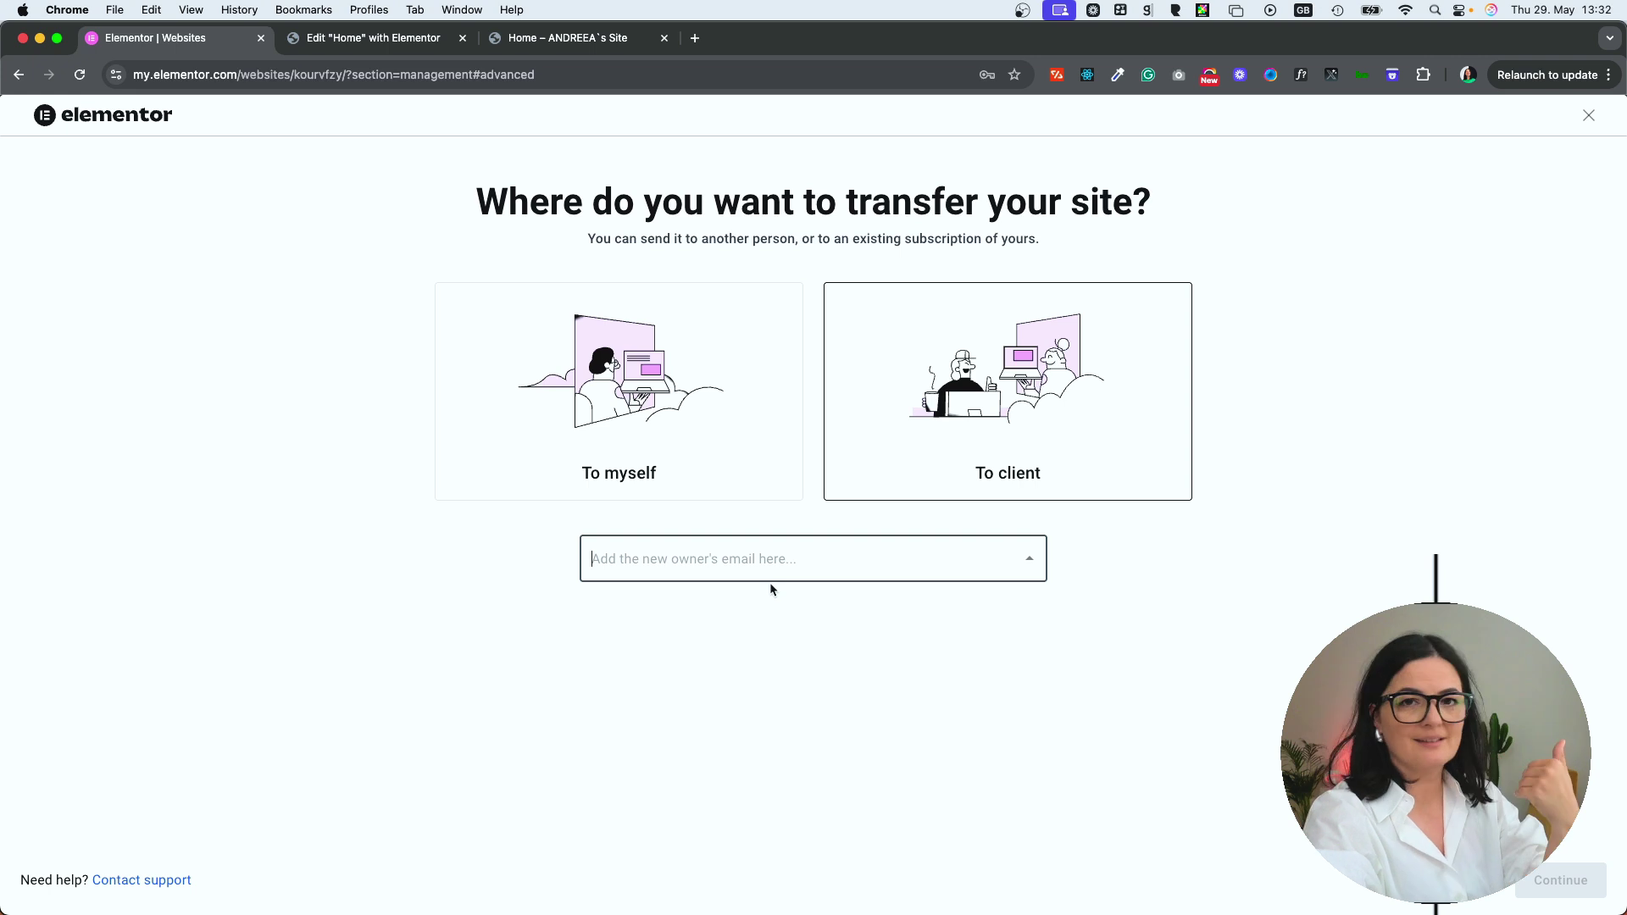
left_click(703, 419)
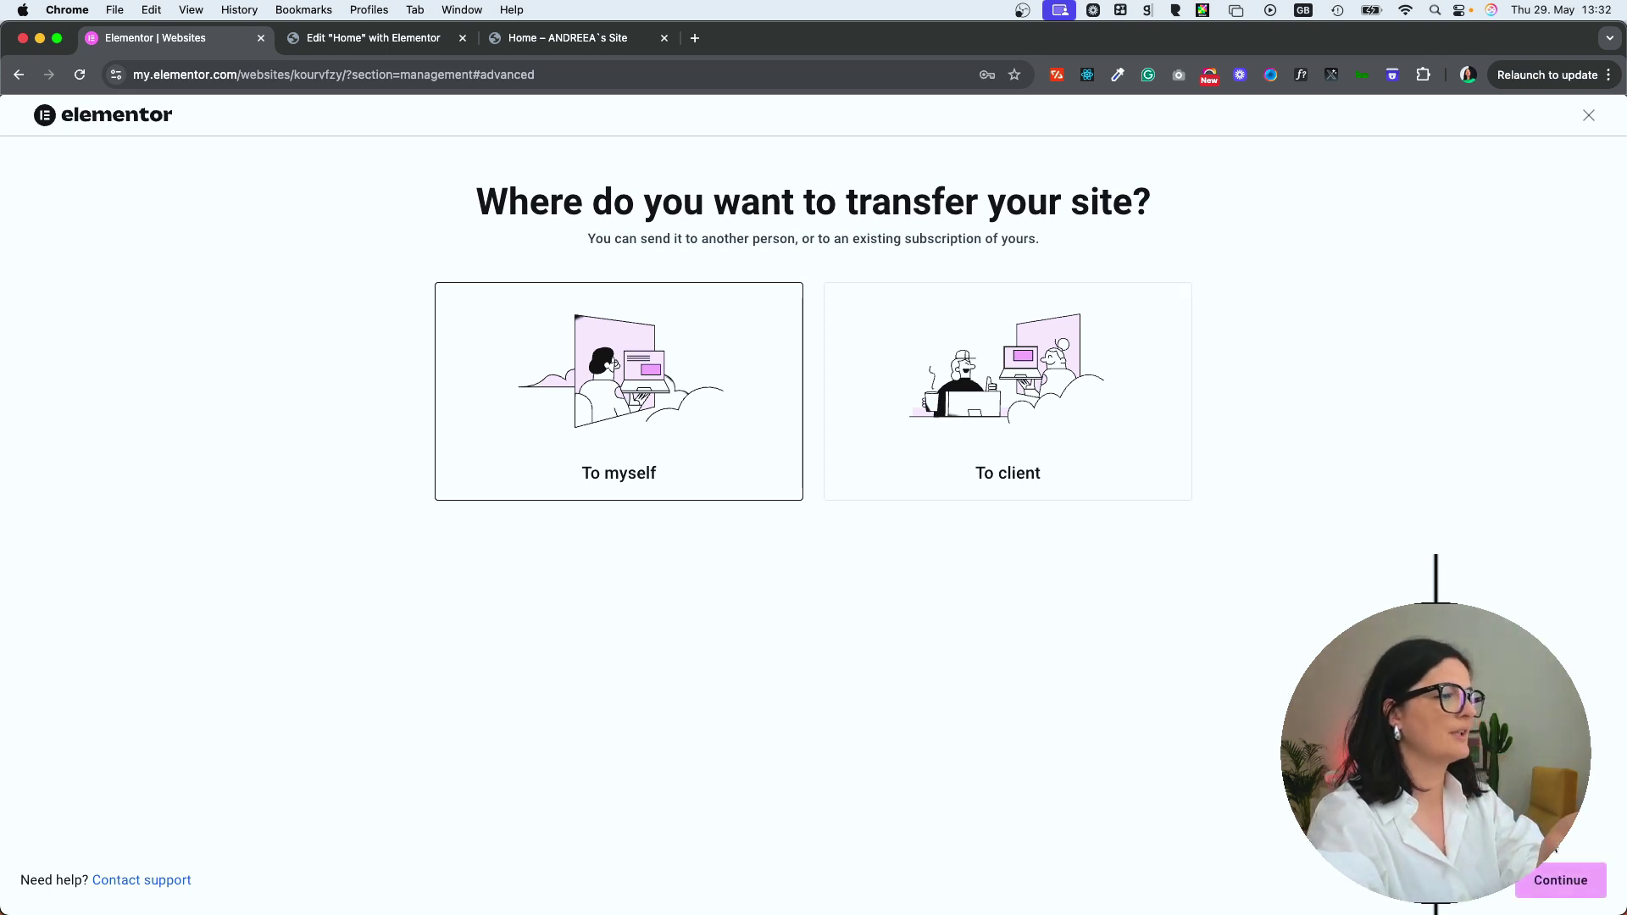
left_click(1560, 880)
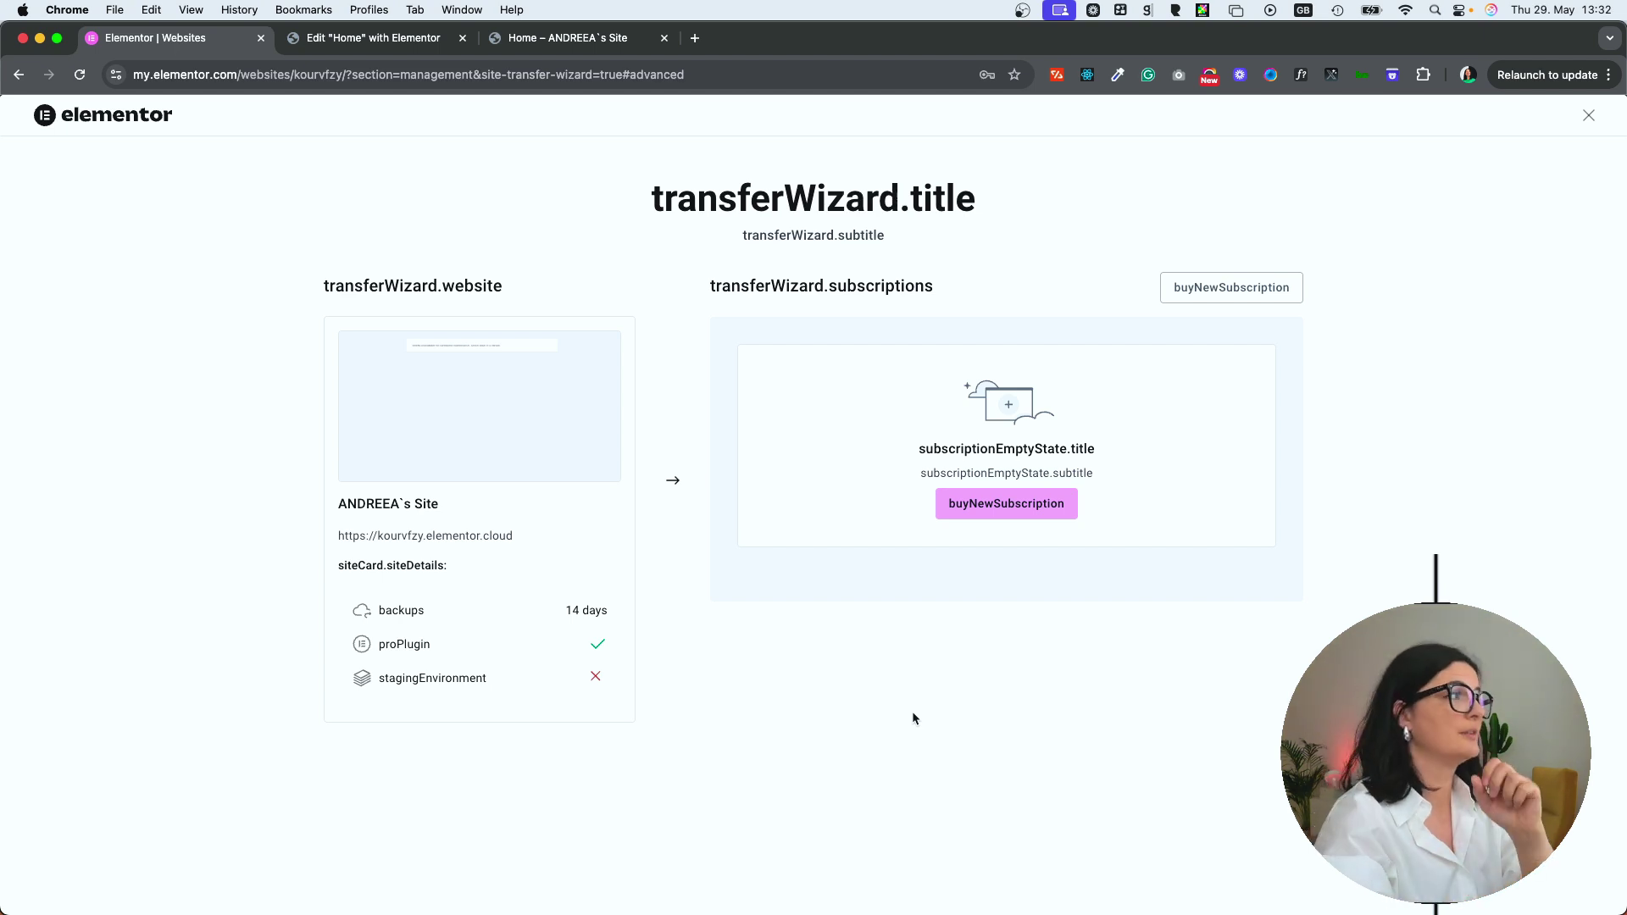
Step: Close the transfer wizard to return to the Site management options
left_click(1587, 116)
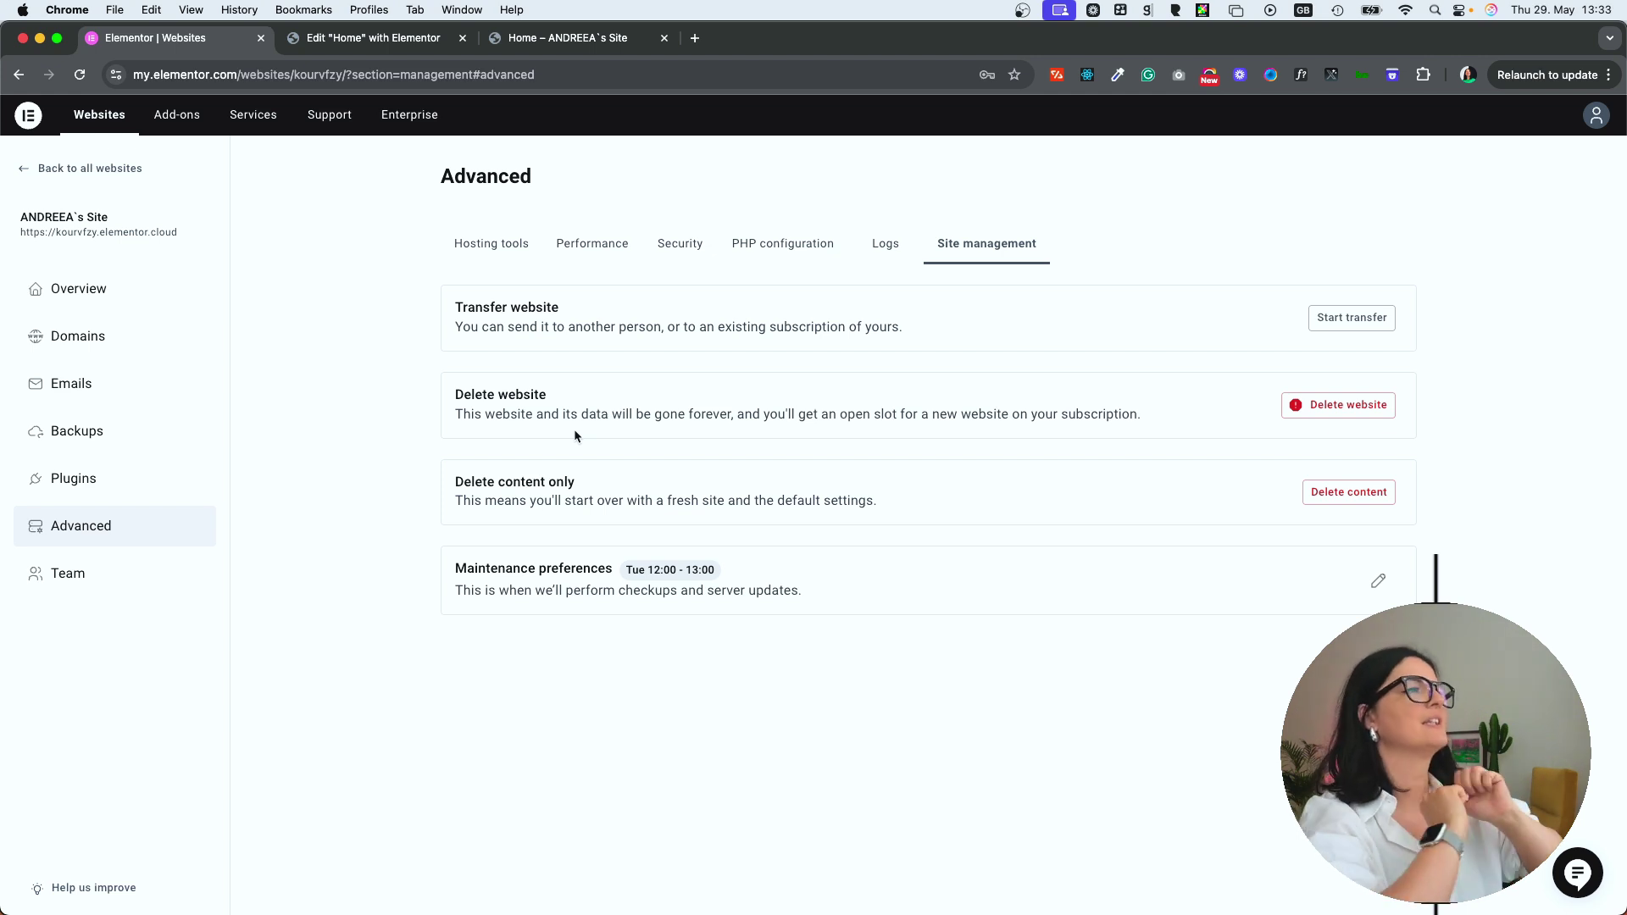
Step: Review the site's Error log, expanding the second entry's full stack trace
left_click(885, 244)
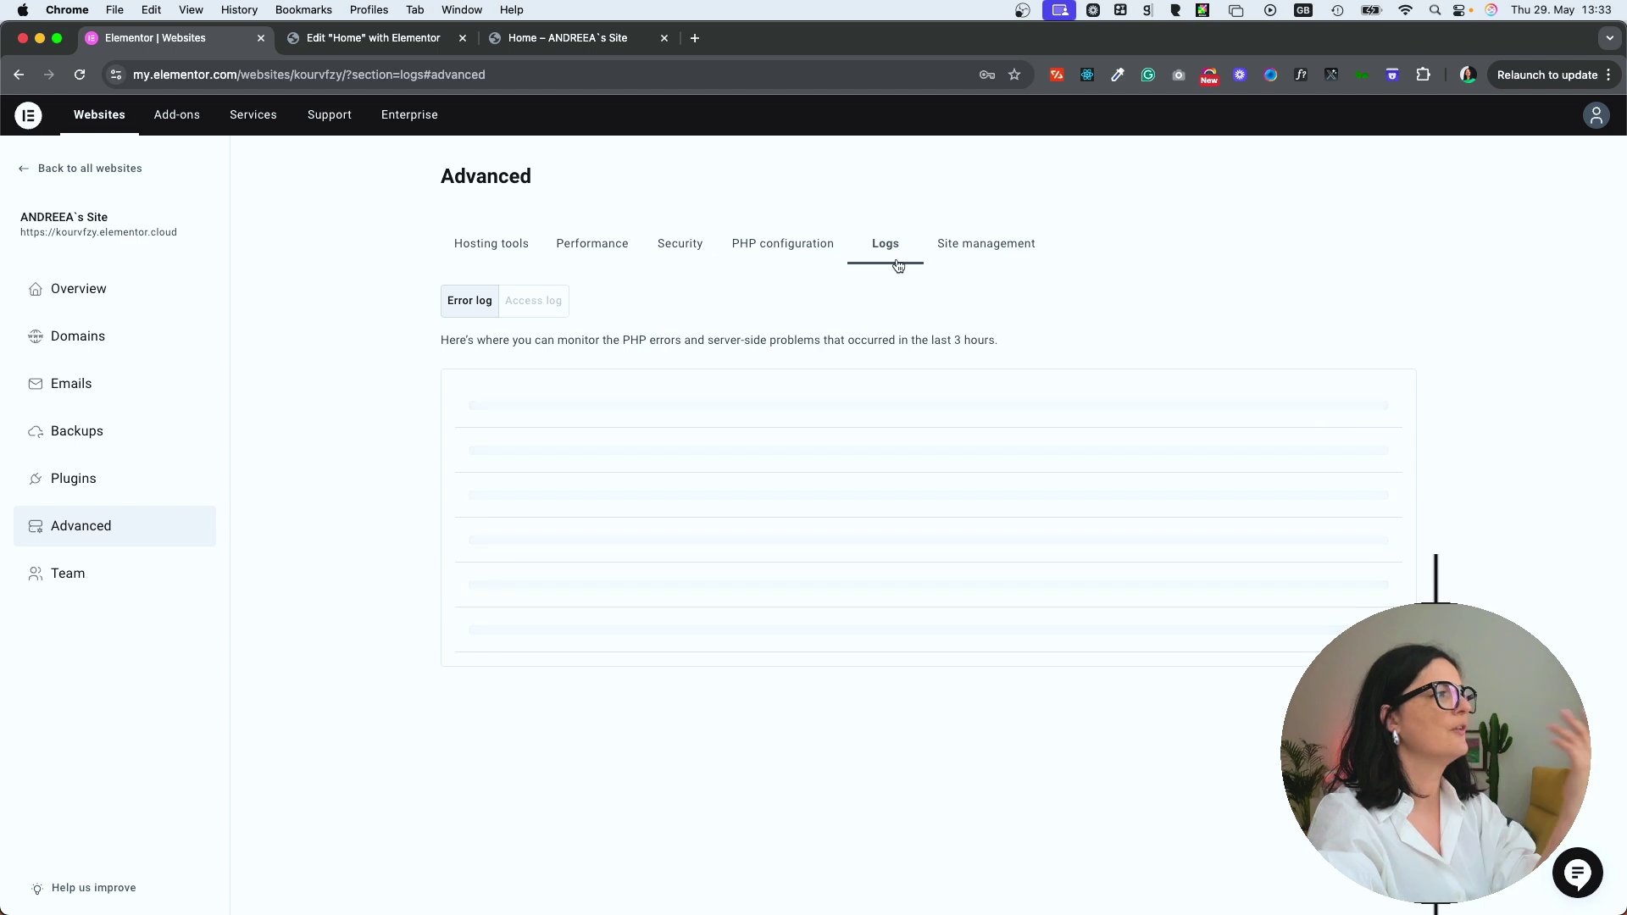
left_click(467, 307)
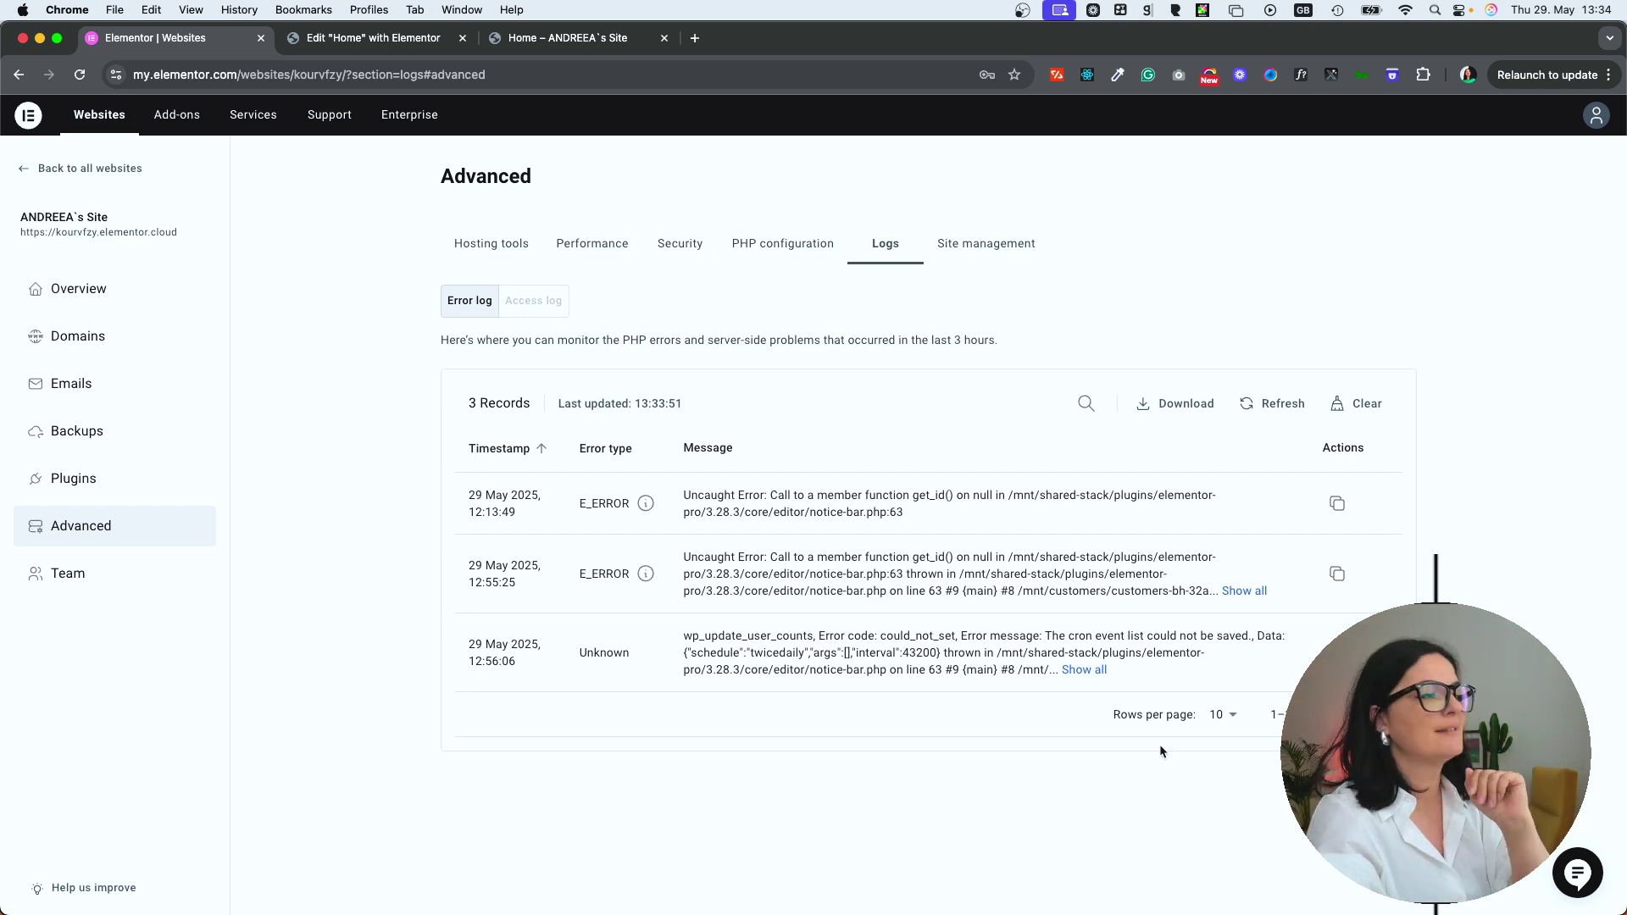
left_click(1244, 590)
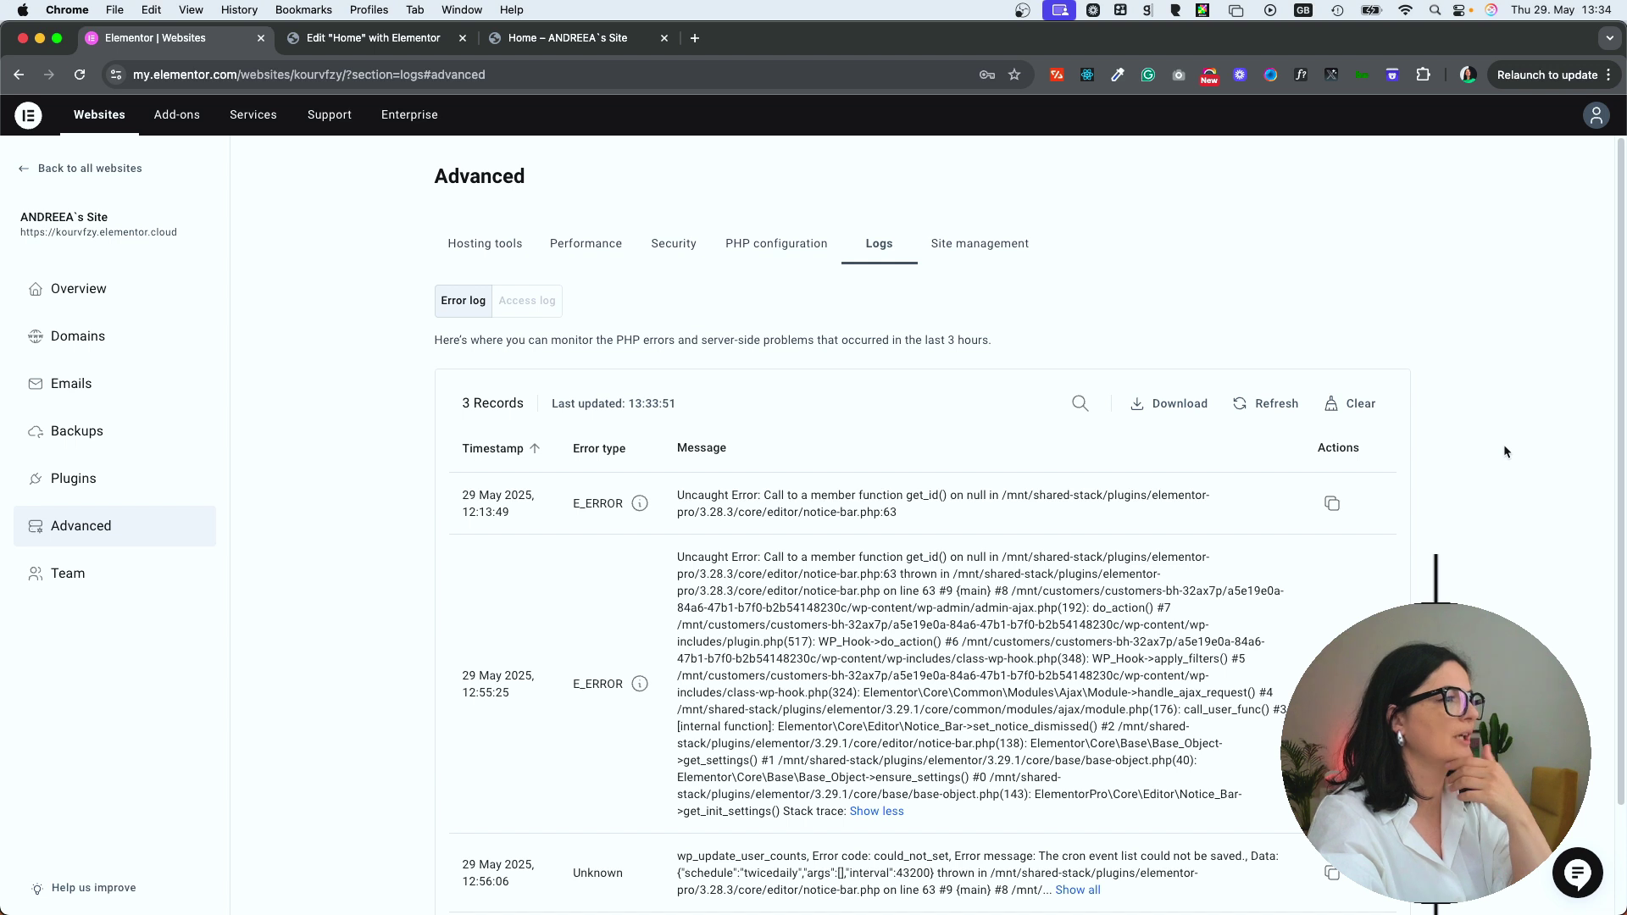
scroll(695, 296, "down", 1)
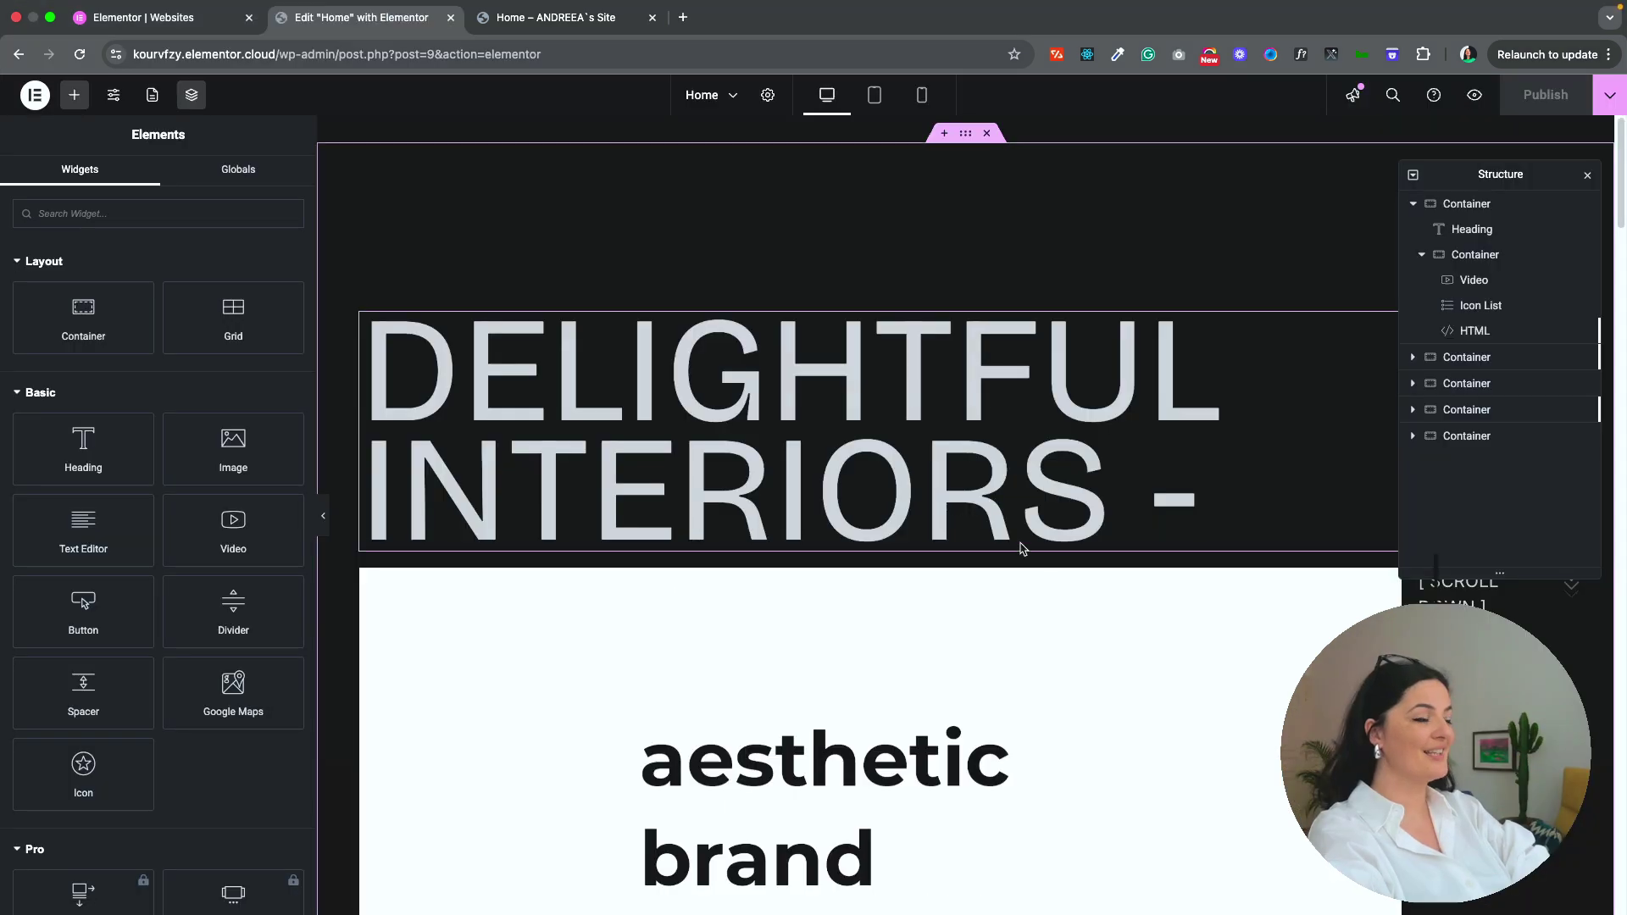
scroll(1161, 637, "down", 5)
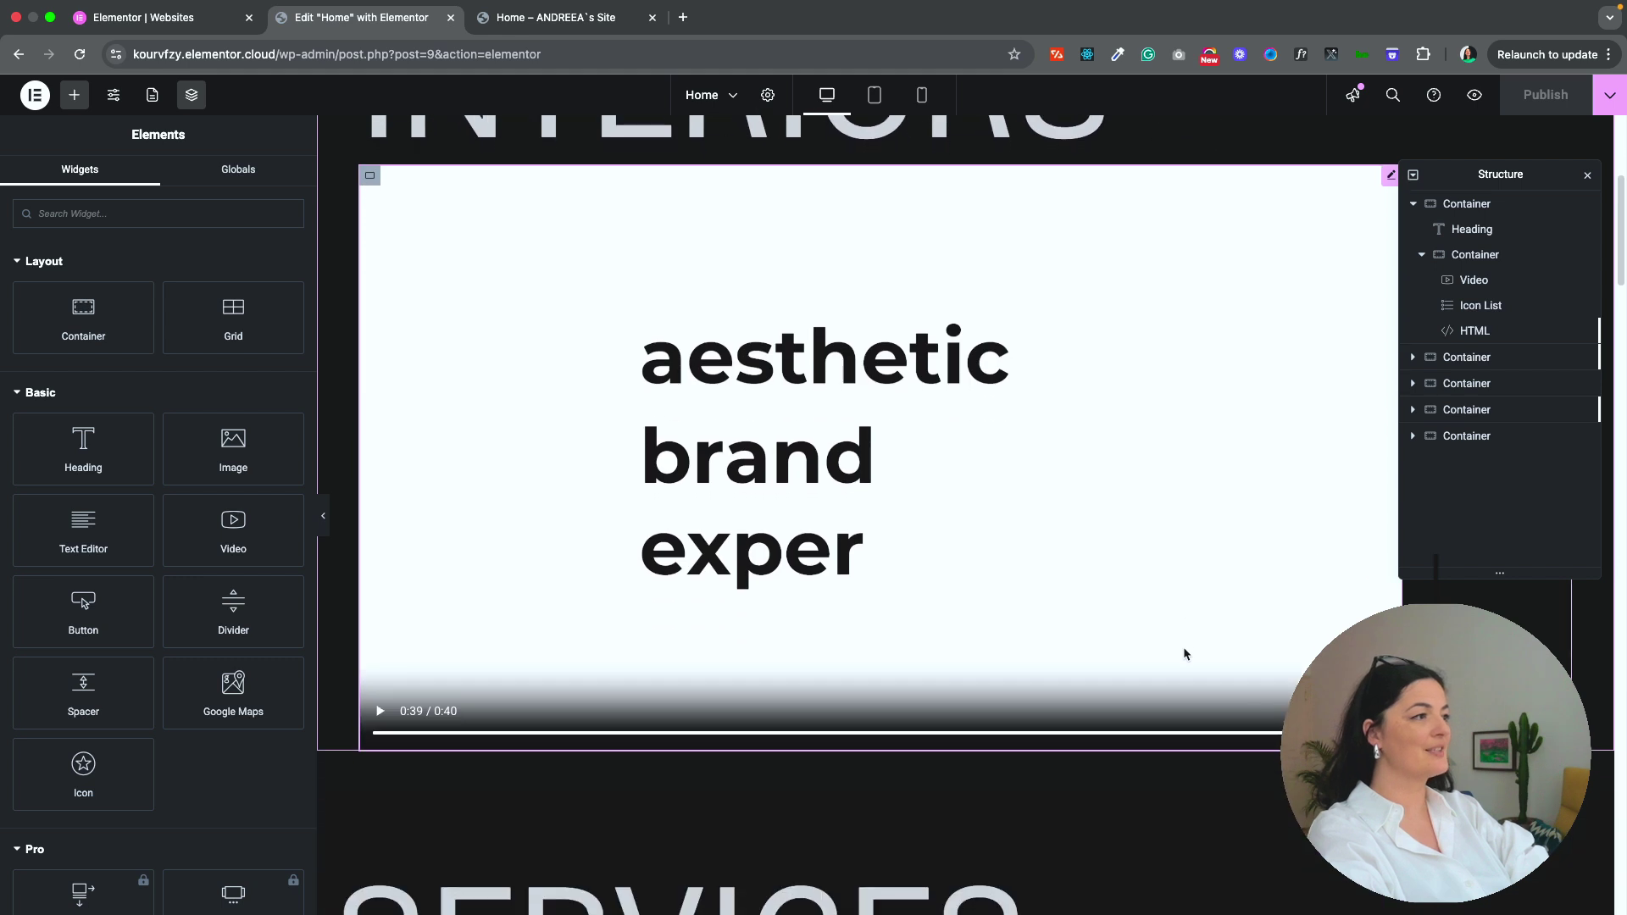
Step: Collapse the first container in Structure and reveal a drop area at the page top
scroll(1183, 648, "up", 5)
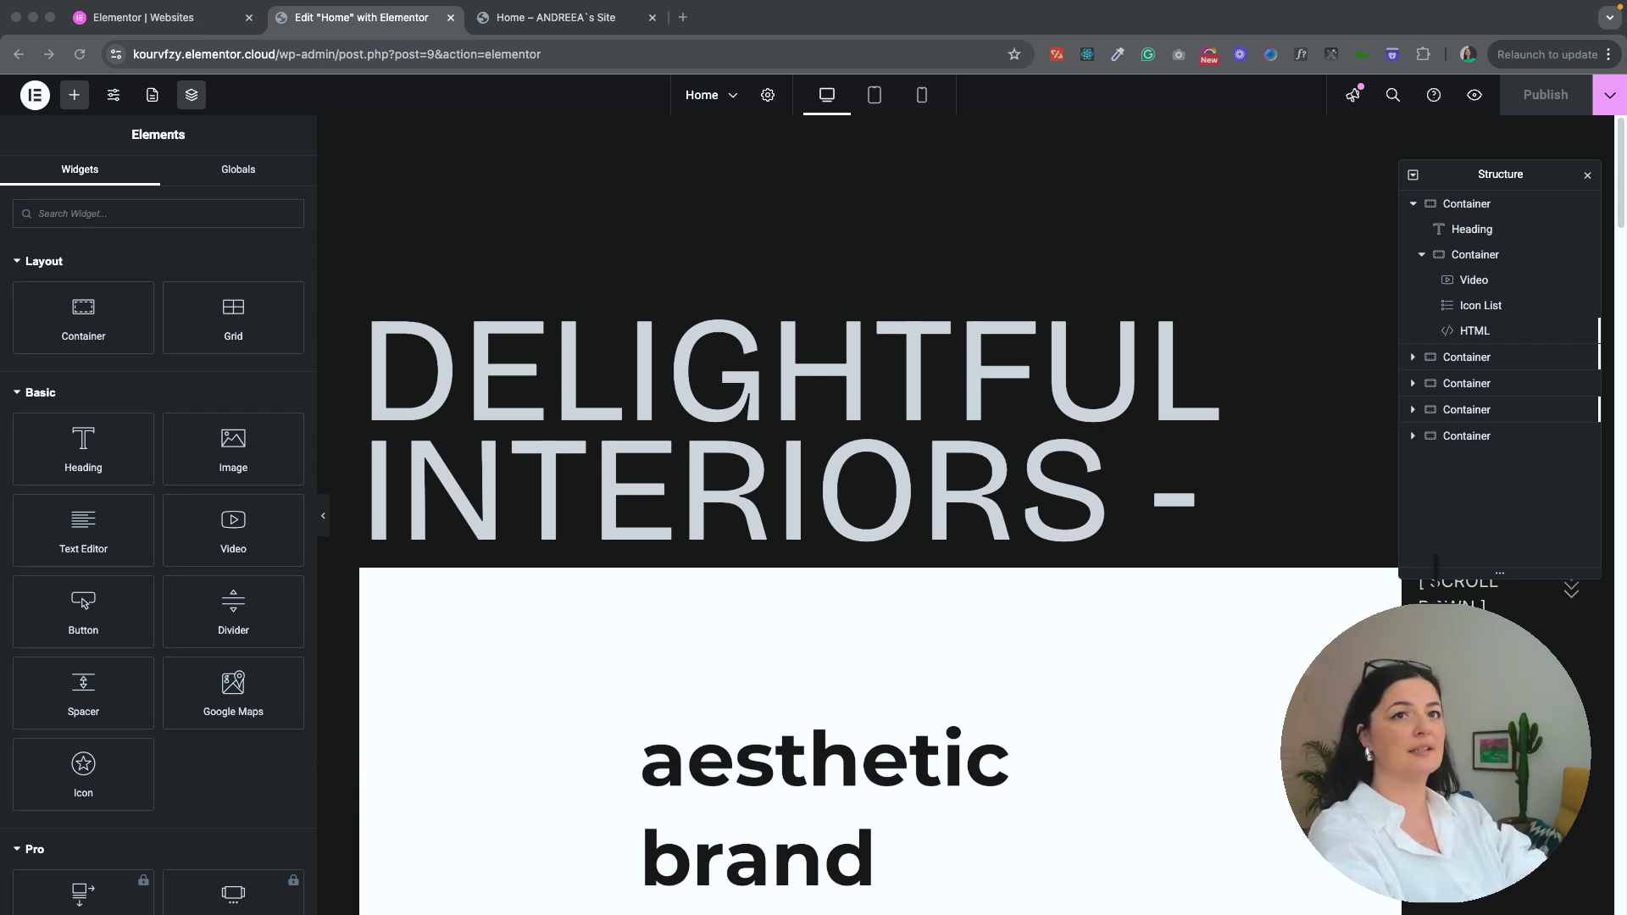
left_click(1412, 204)
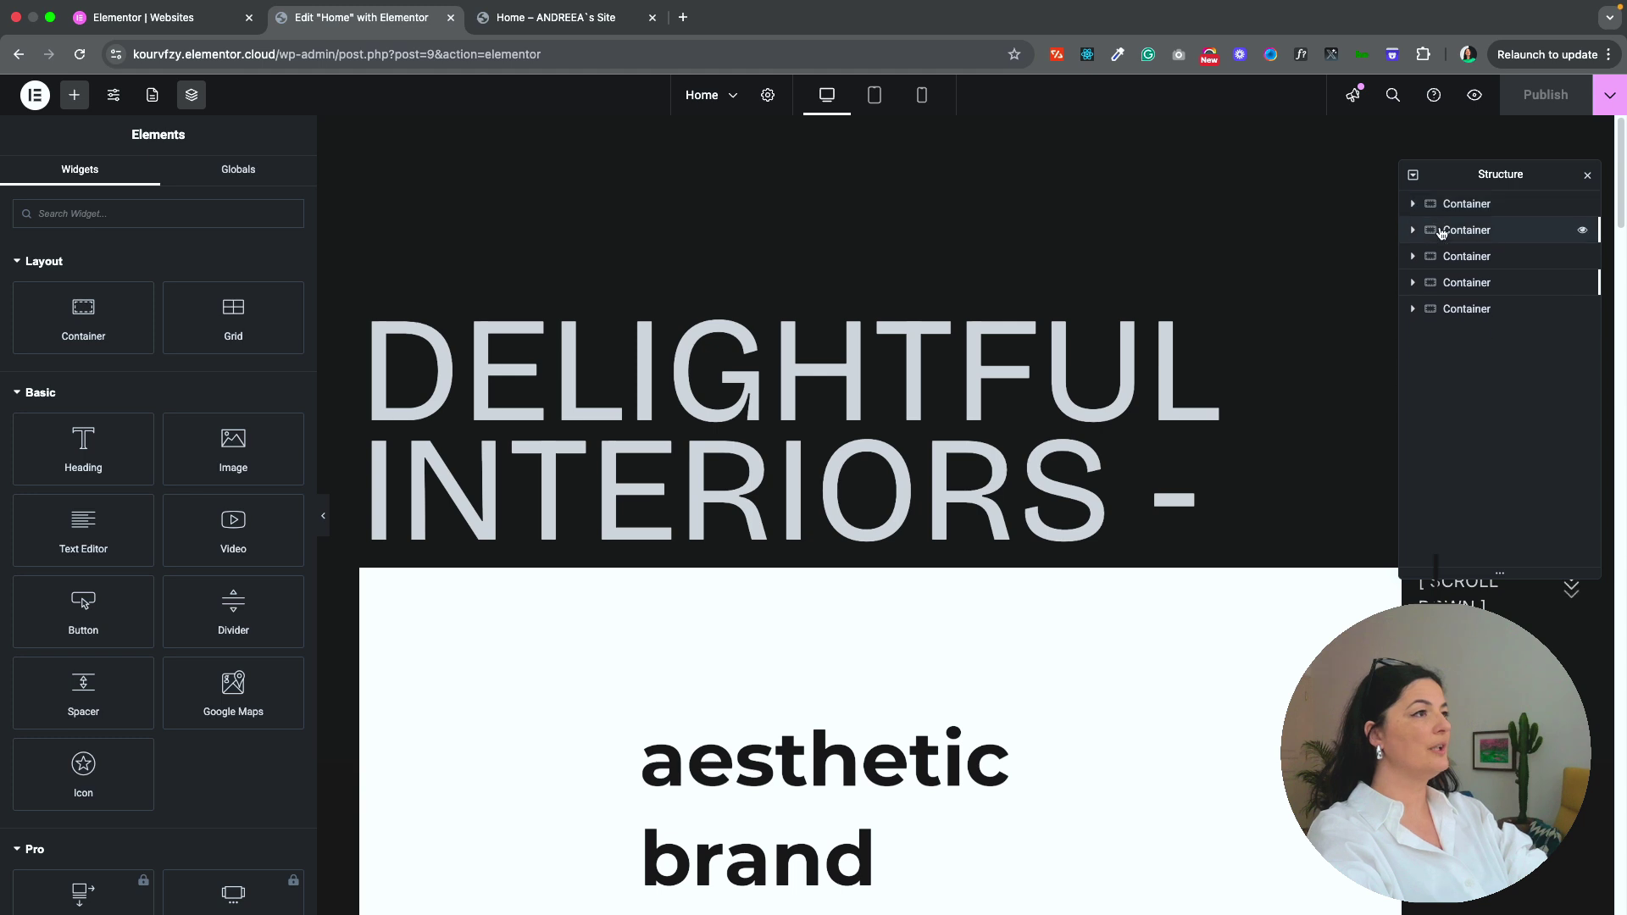
left_click(1461, 206)
Step: Drop a new full-width container at the top of the Home page
left_click(944, 133)
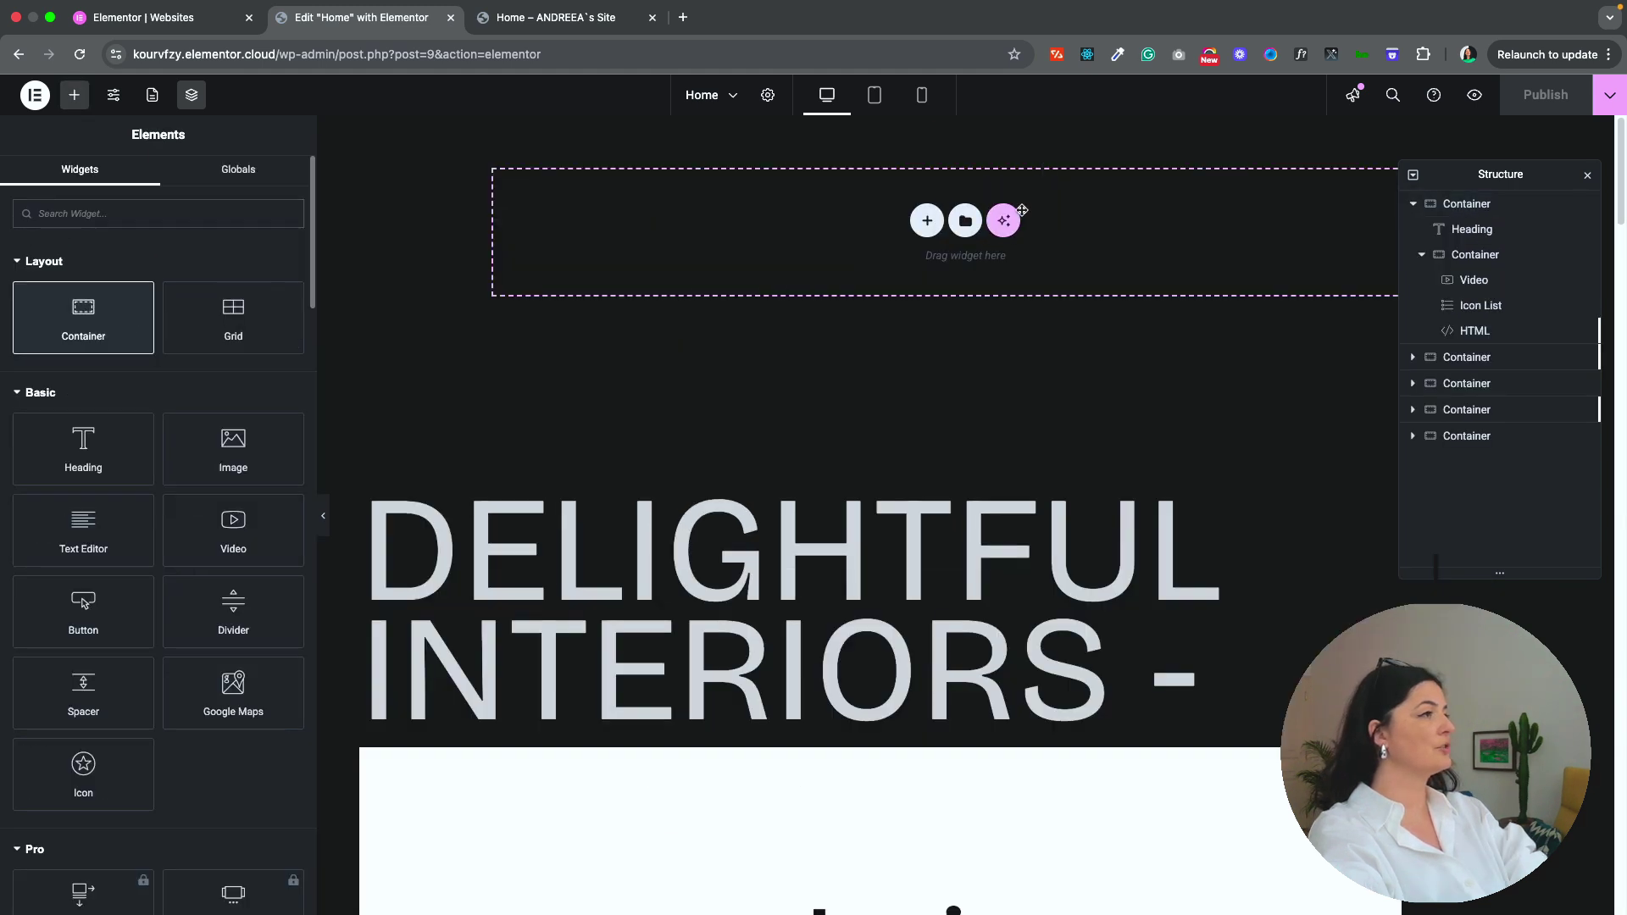
left_click_drag(83, 317, 767, 246)
left_click(197, 327)
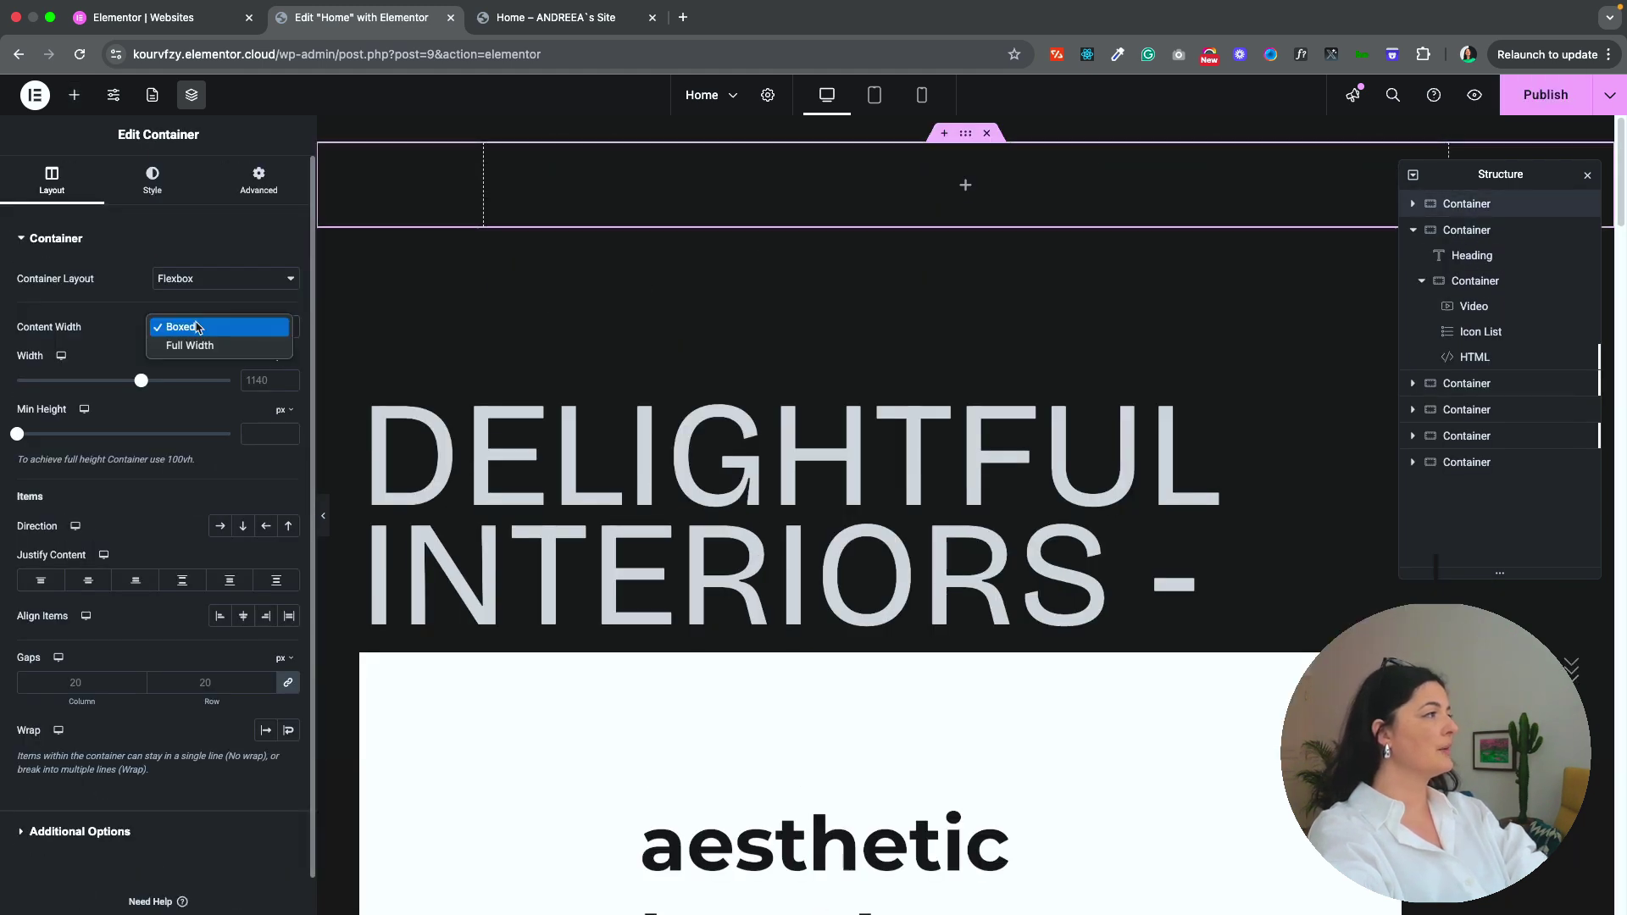
left_click(200, 345)
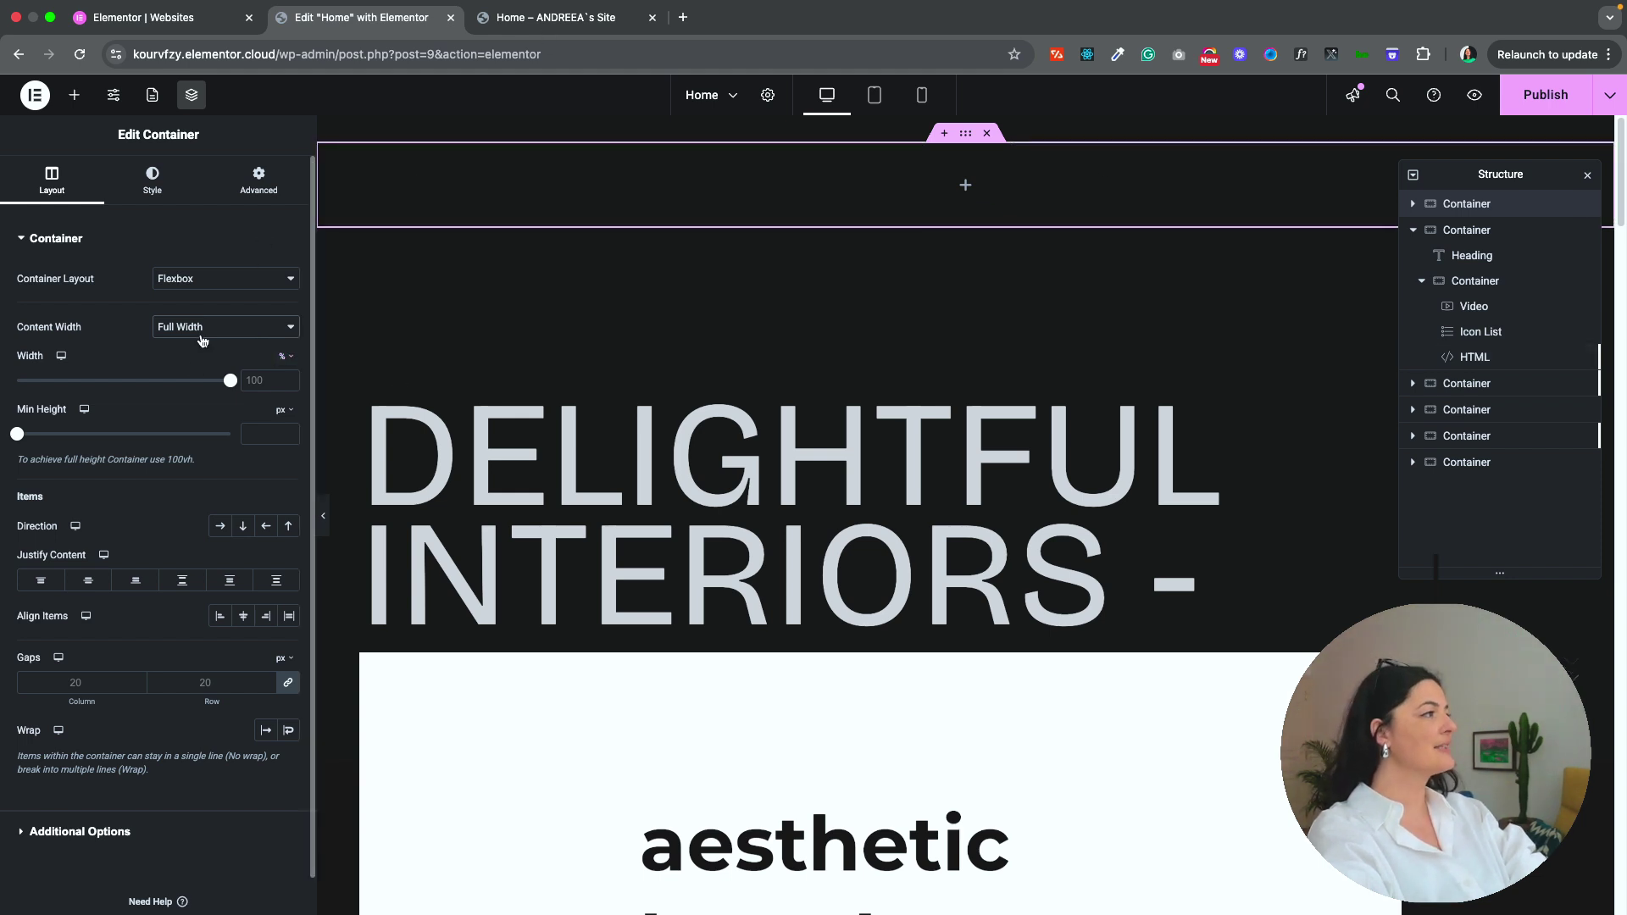
Step: Set the new container's minimum height to 100 vh
left_click(286, 428)
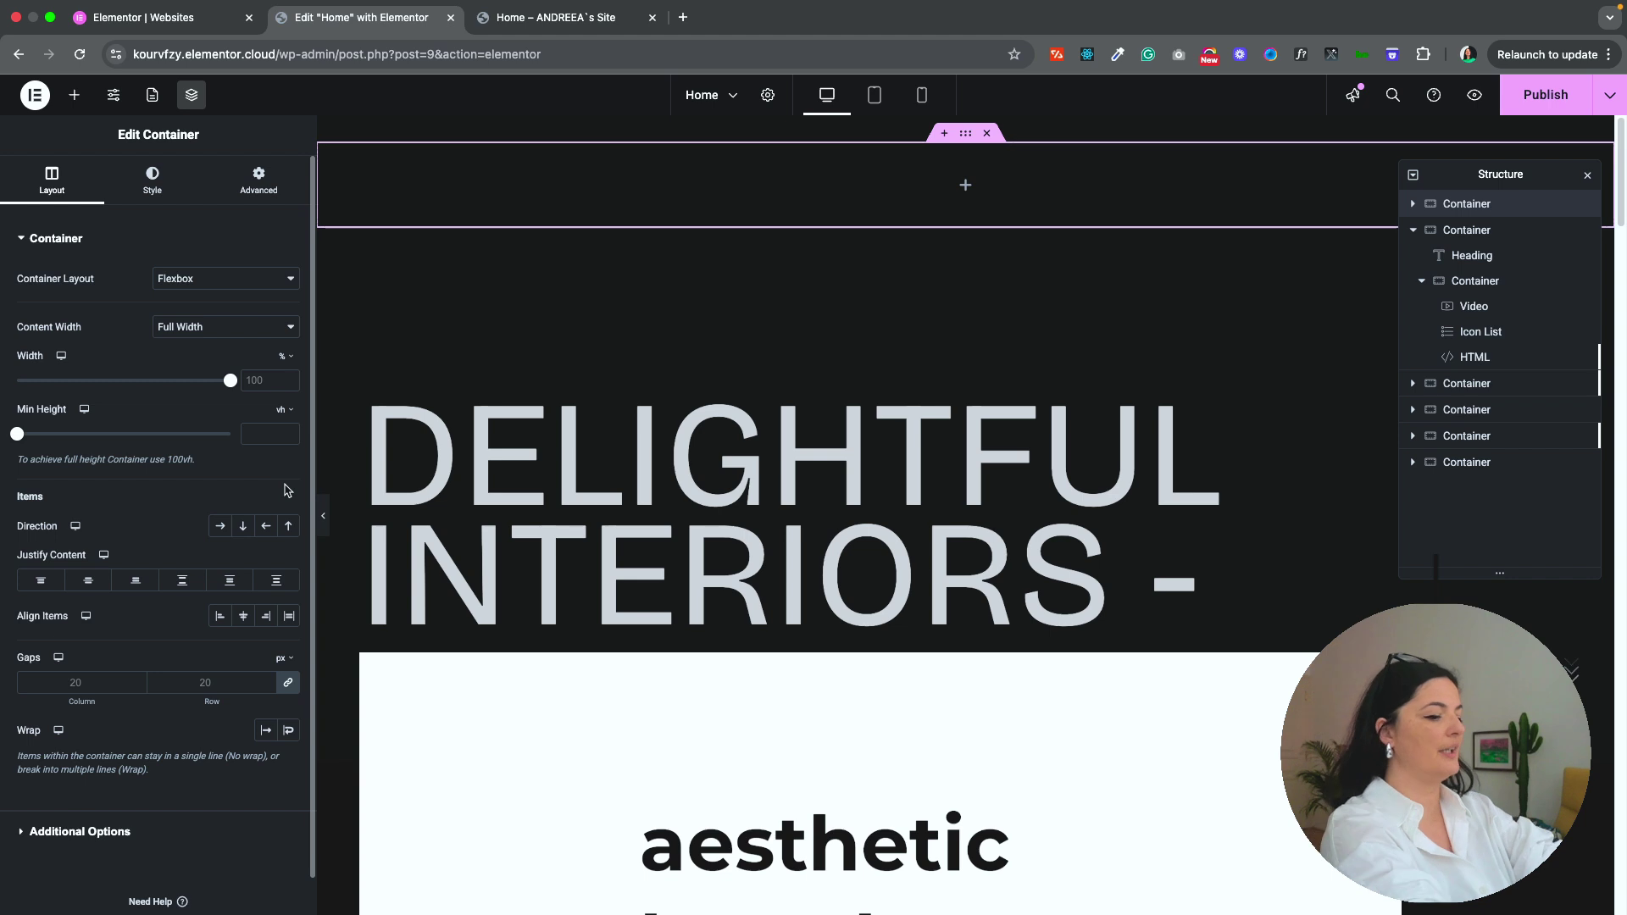
left_click(263, 434)
type("100")
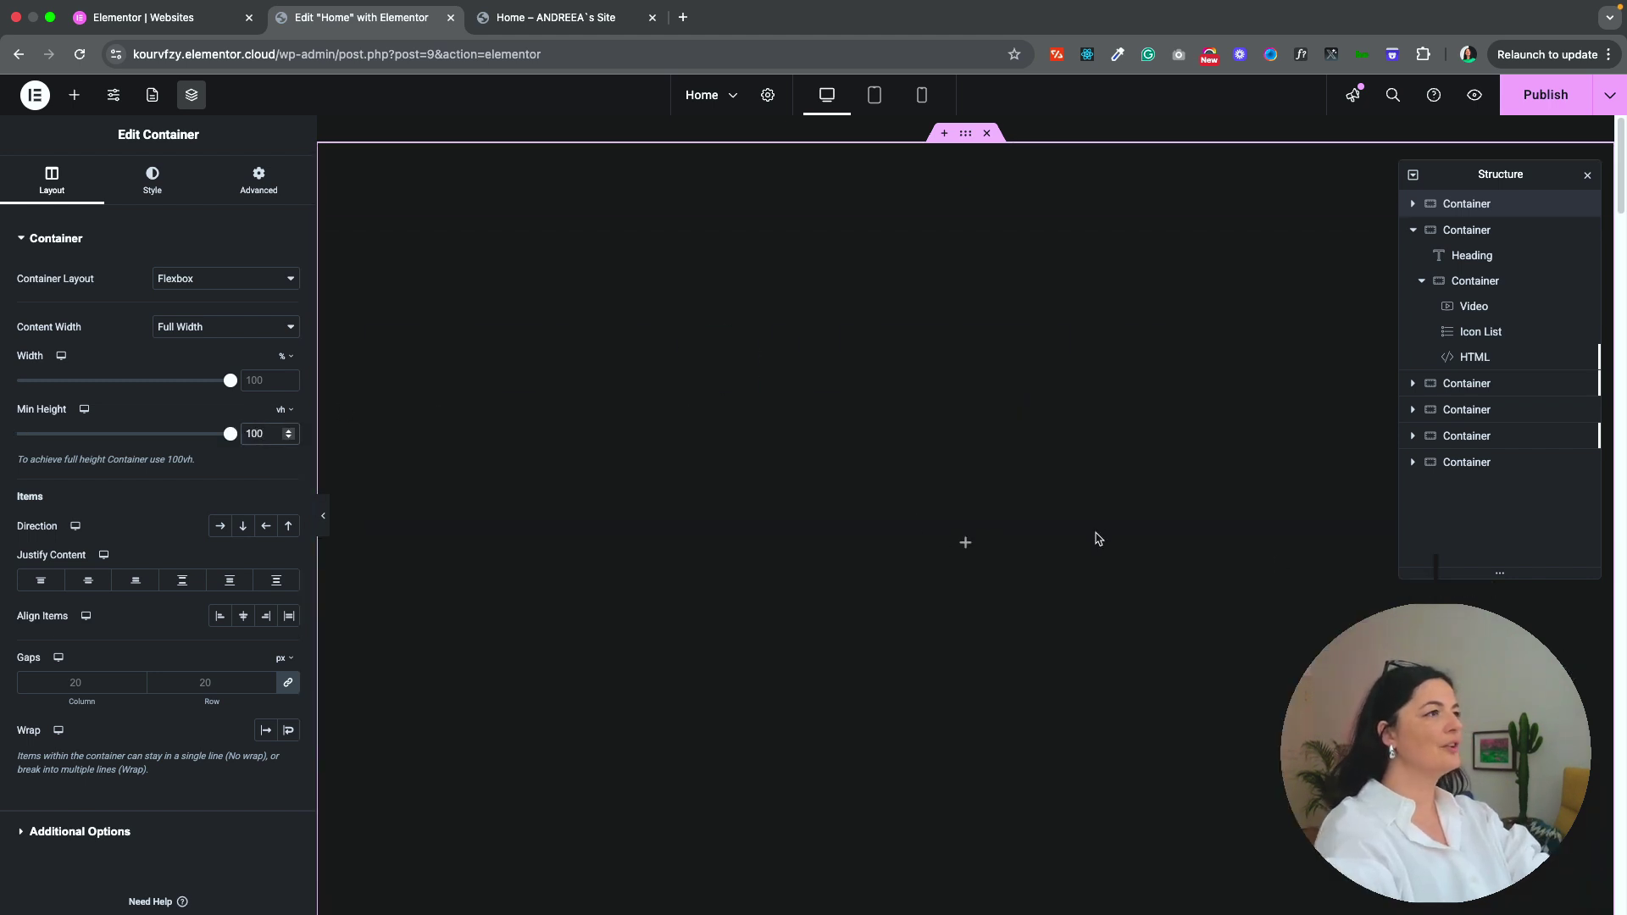
scroll(1087, 607, "down", 6)
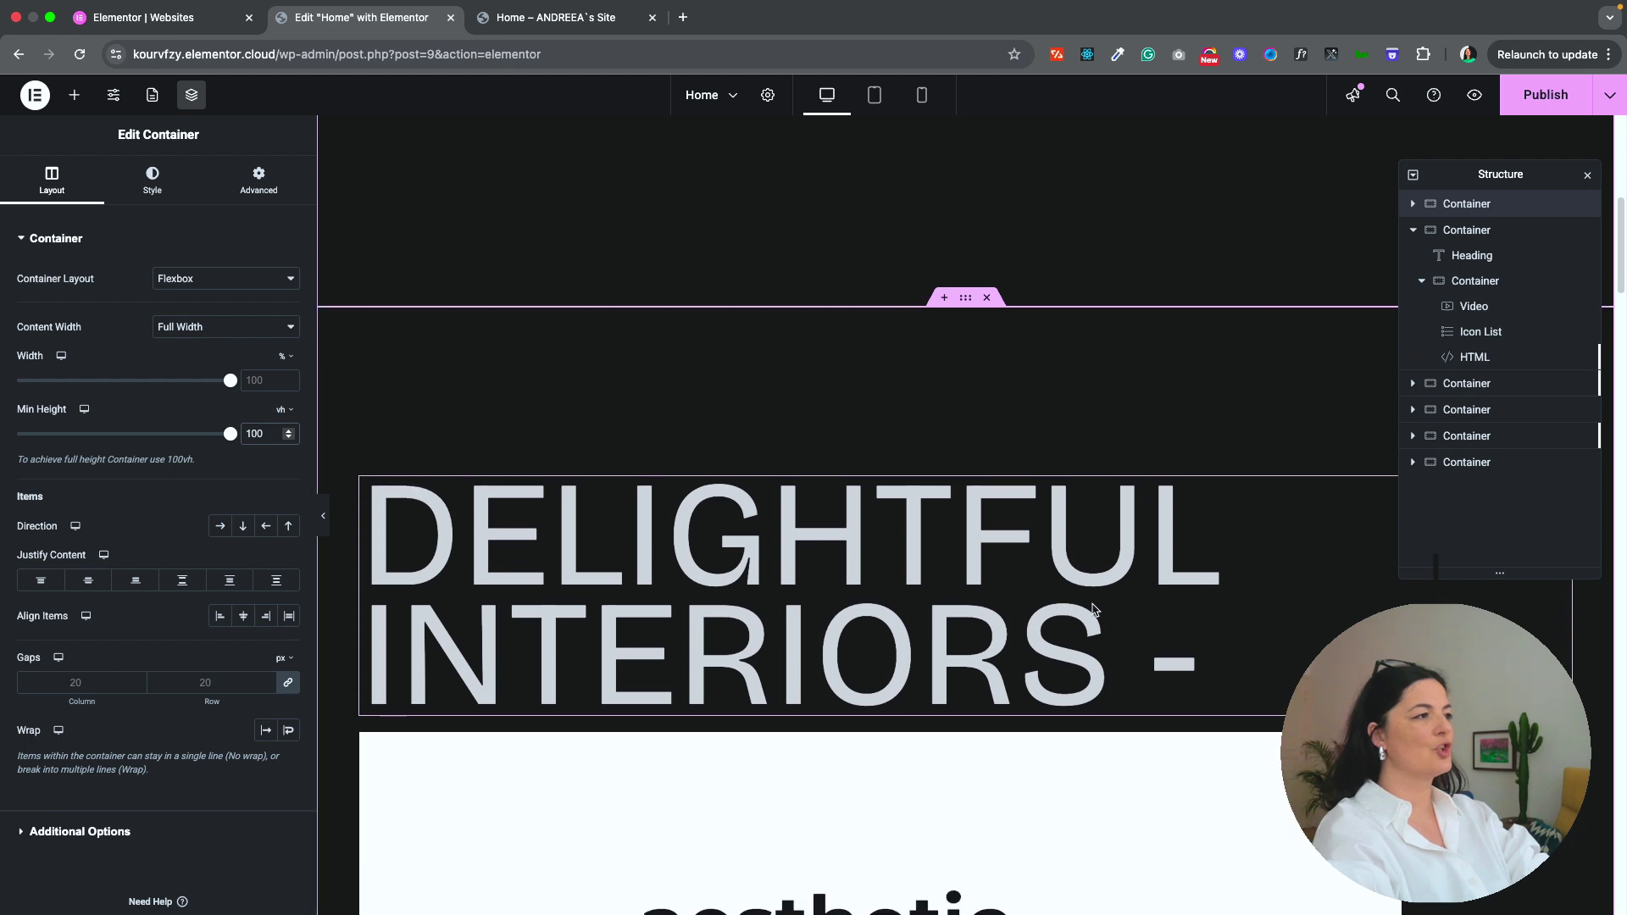
scroll(933, 467, "up", 1)
left_click(608, 258)
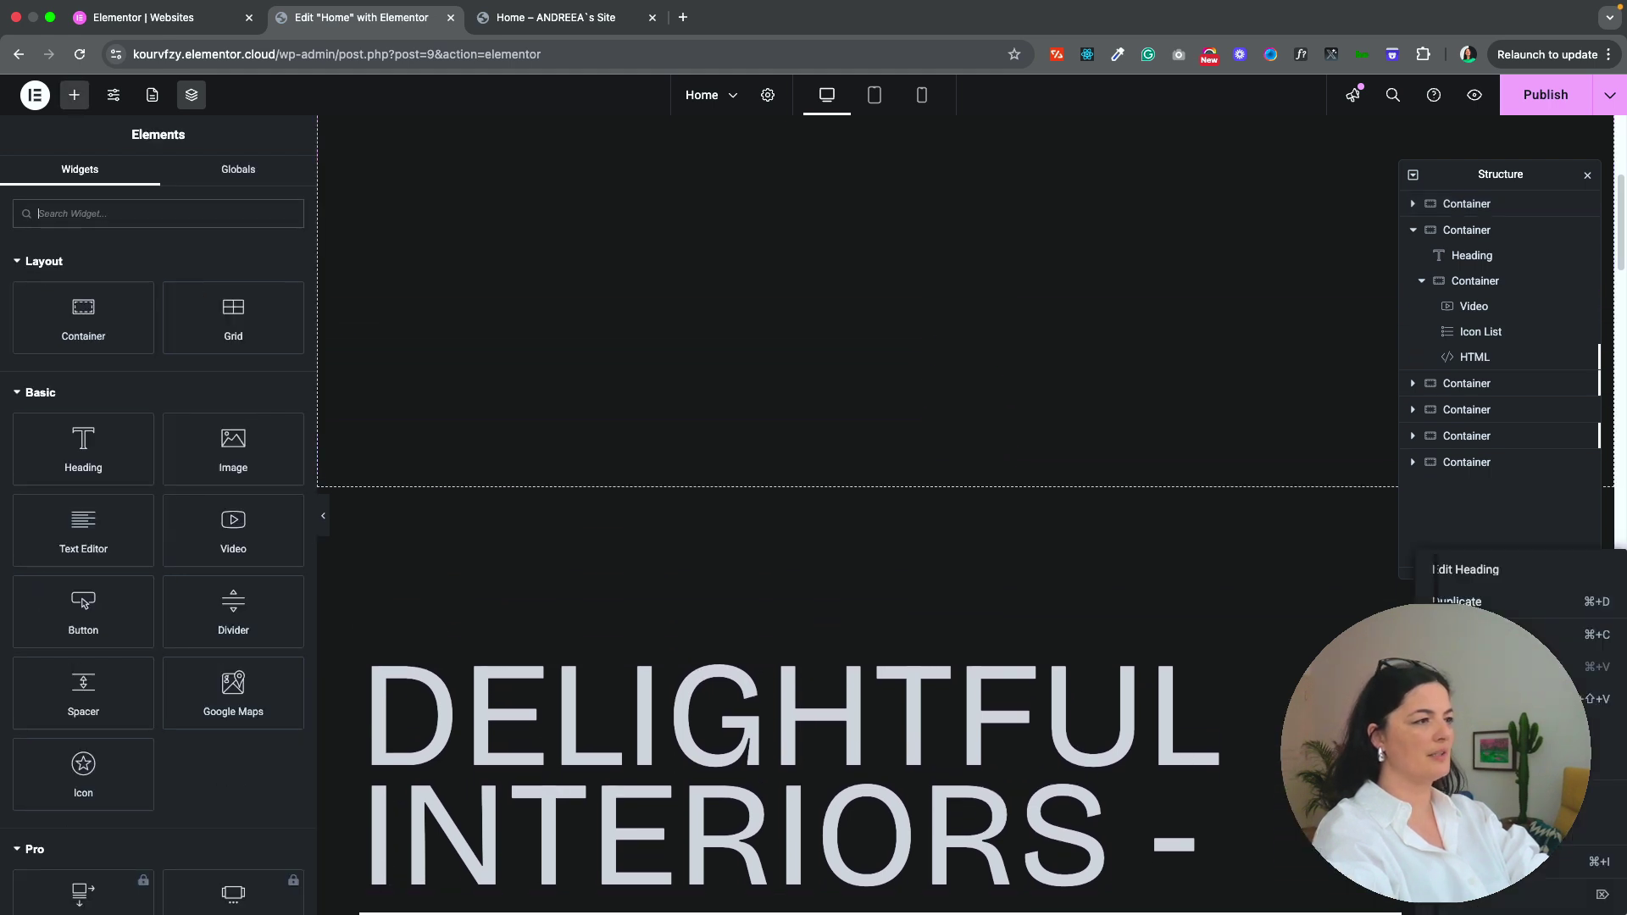
scroll(644, 297, "up", 5)
Step: Paste the copied heading into the top container and retitle it WE DESIGN SPACES FOR HUMAN INTERACTION
right_click(1466, 204)
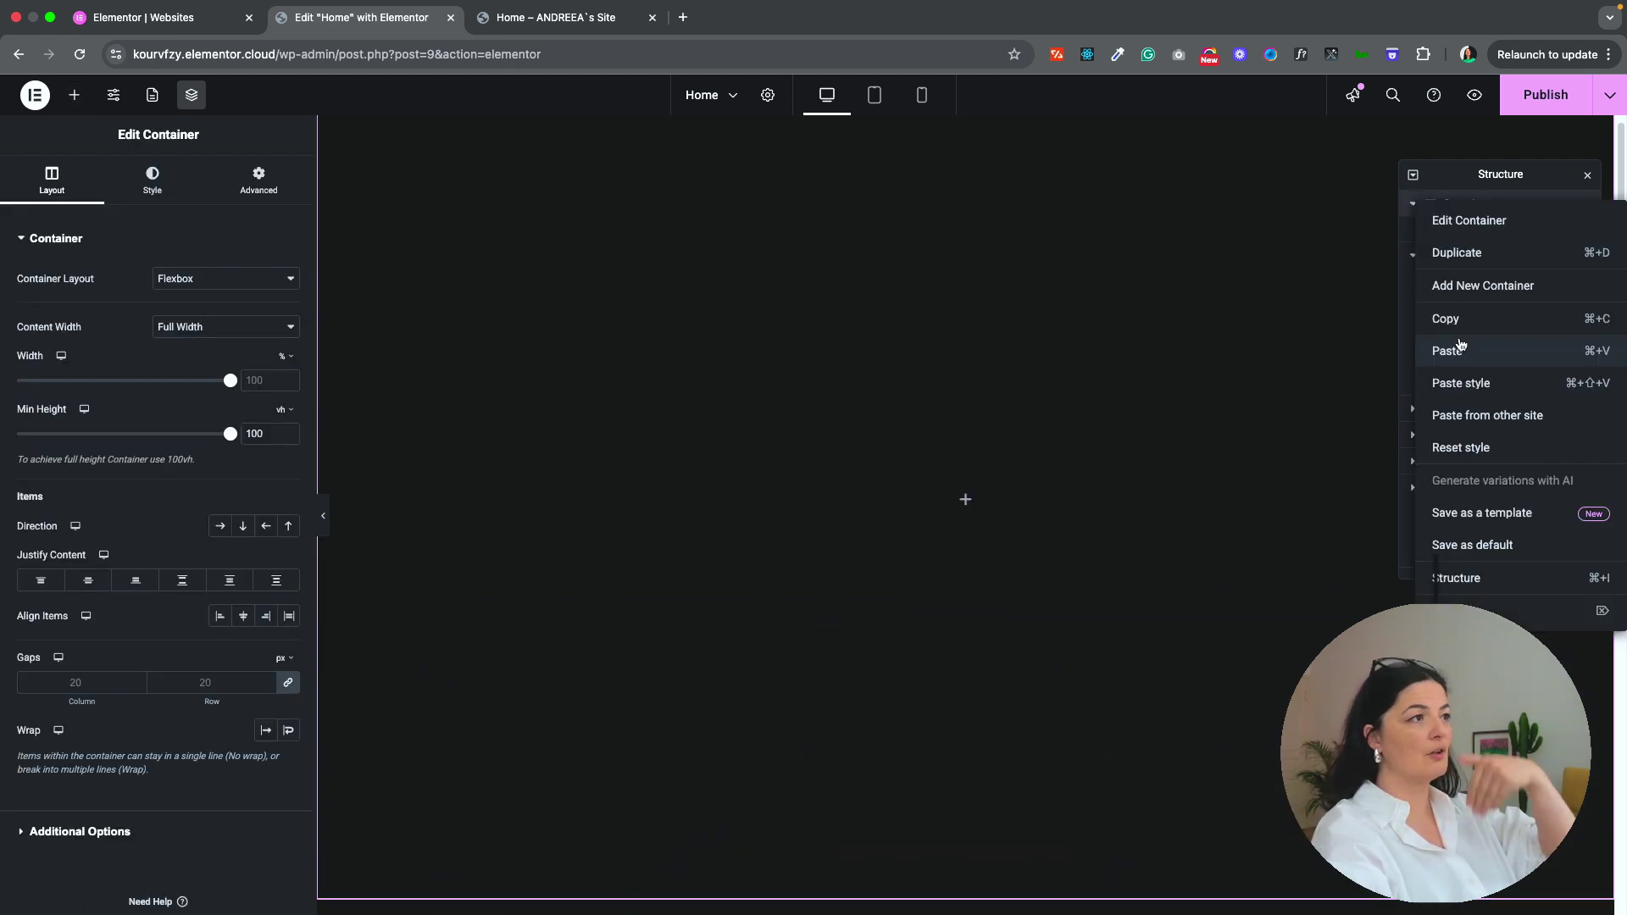
left_click(1464, 357)
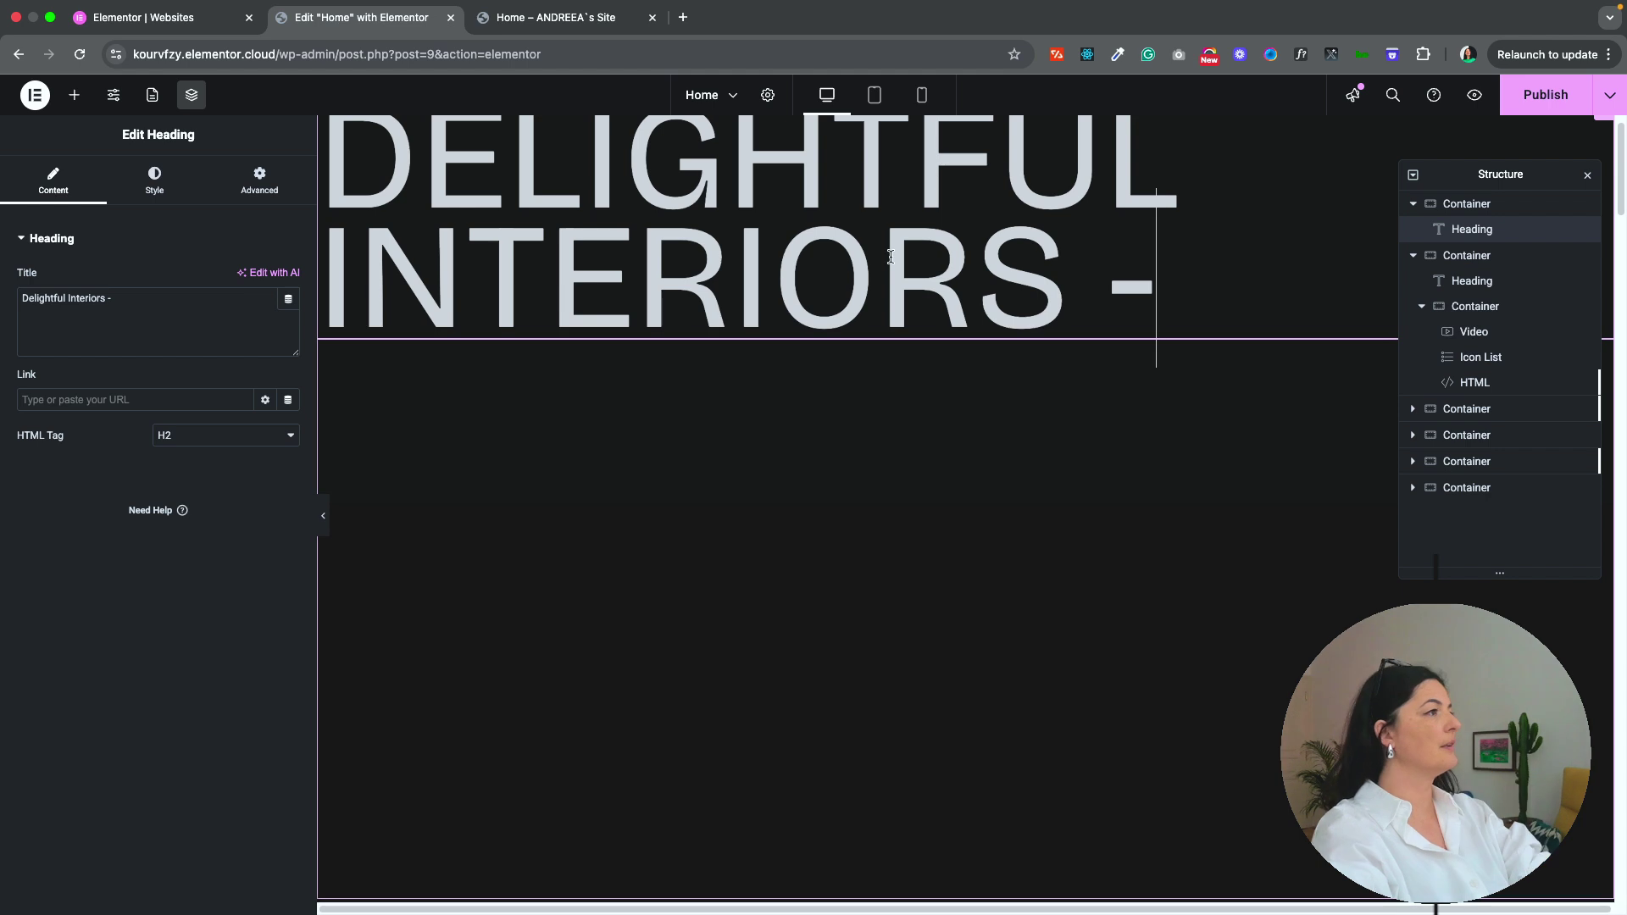
left_click(210, 309)
key("super+a")
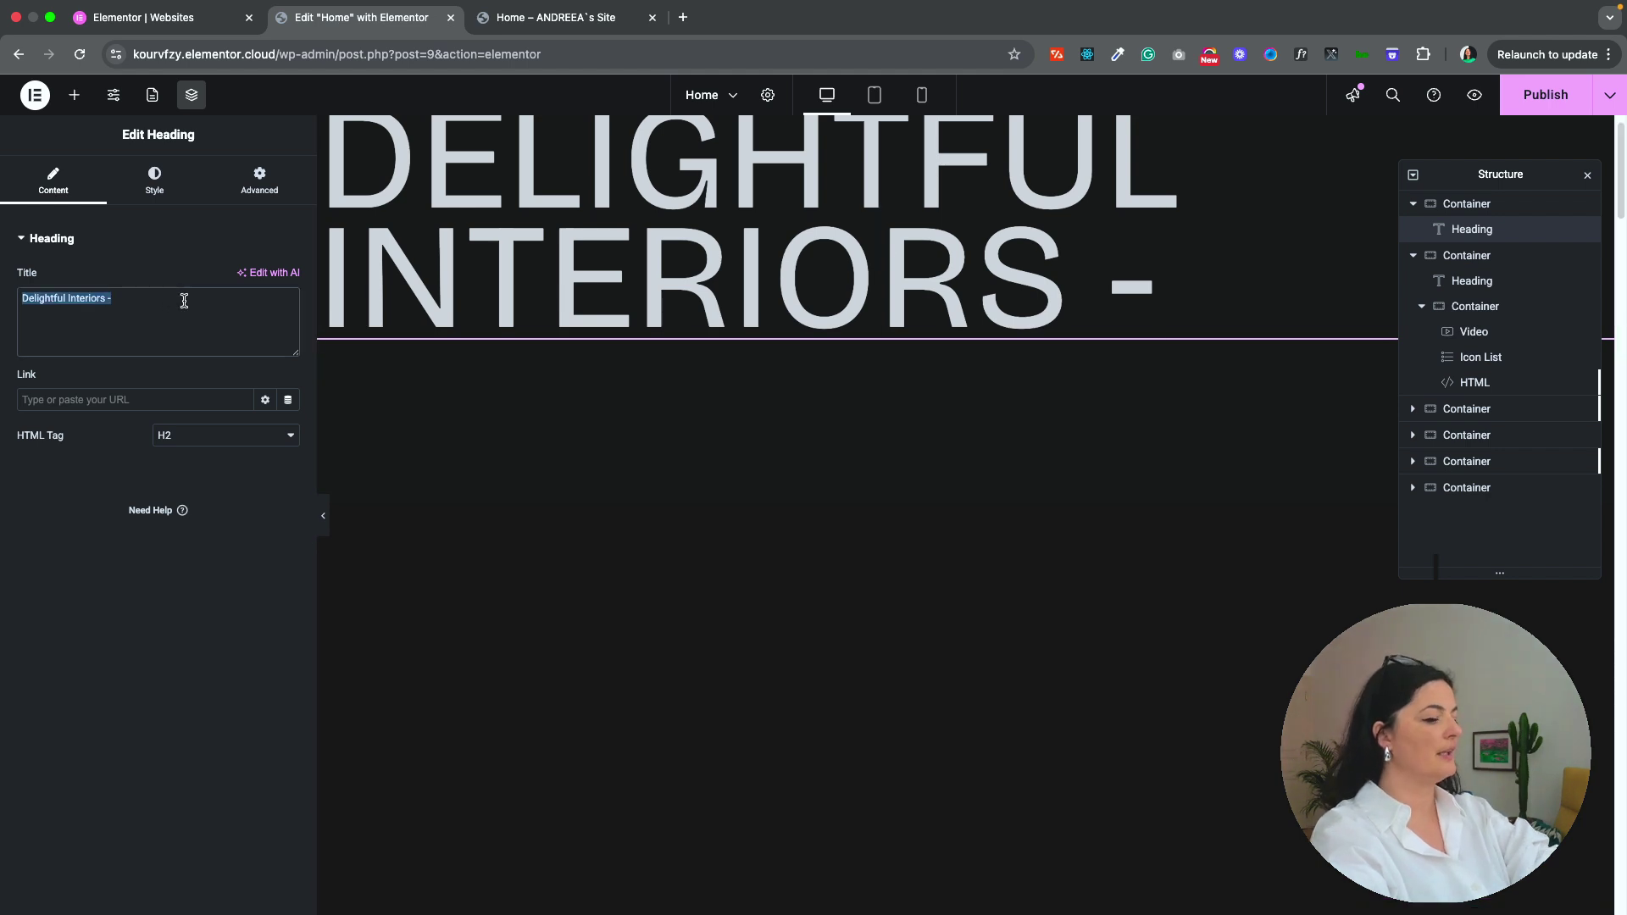
type("WE DESIGN SPACES FOR HUMAN INTERACTION")
scroll(1135, 743, "up", 1)
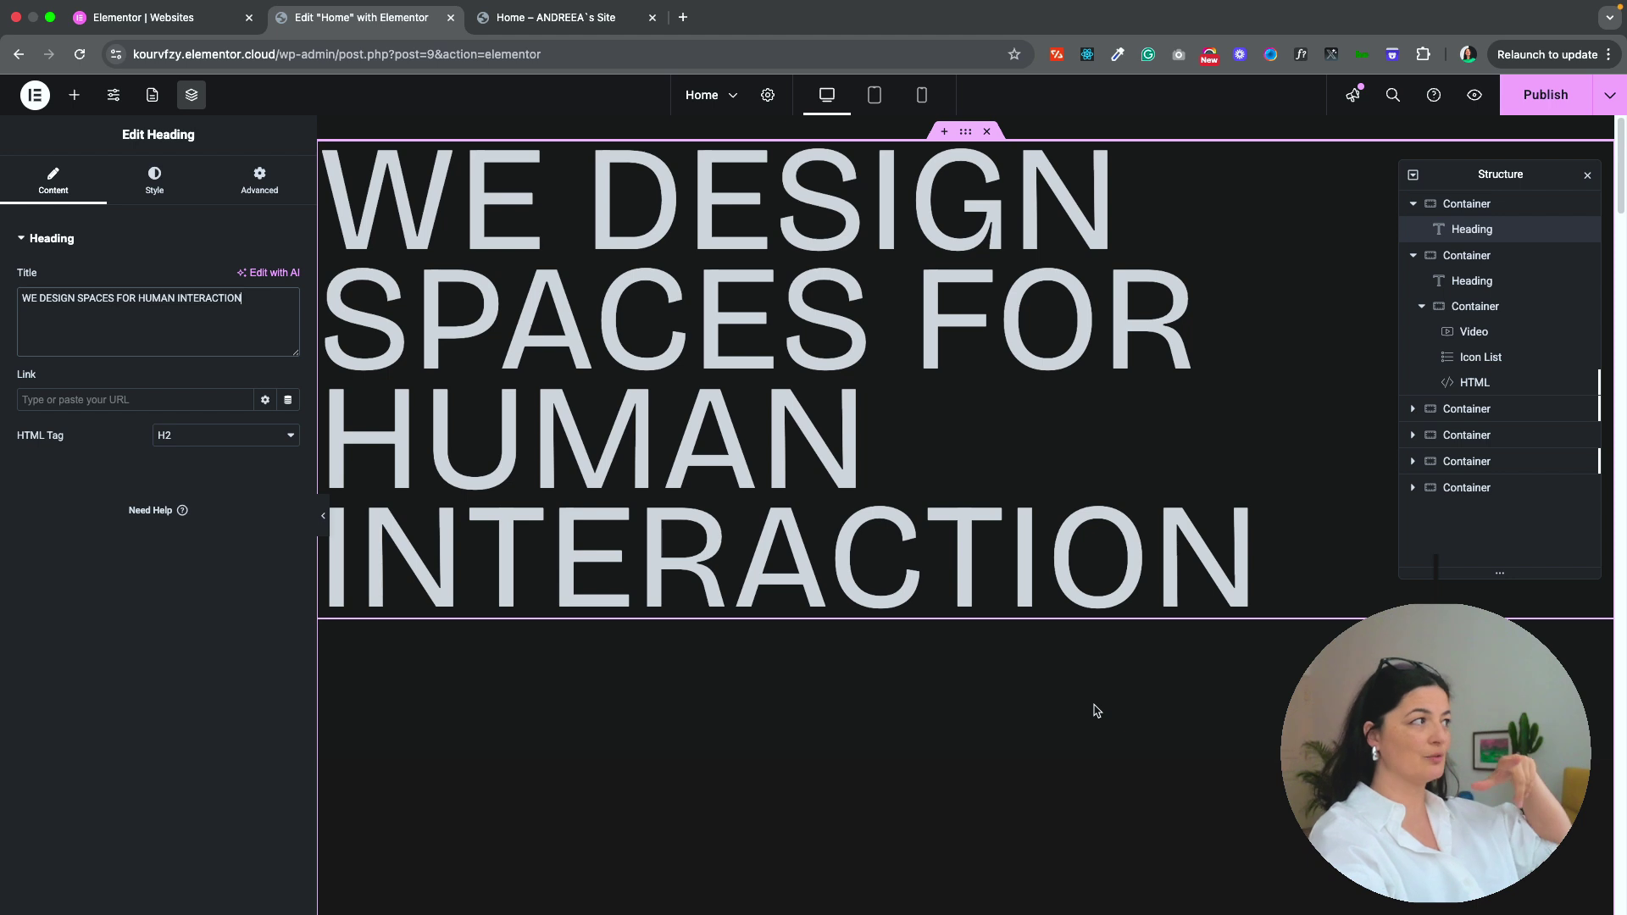
Step: Make the new heading an H1 and inspect the DELIGHTFUL INTERIORS heading's settings
left_click(225, 435)
left_click(212, 428)
scroll(733, 603, "down", 10)
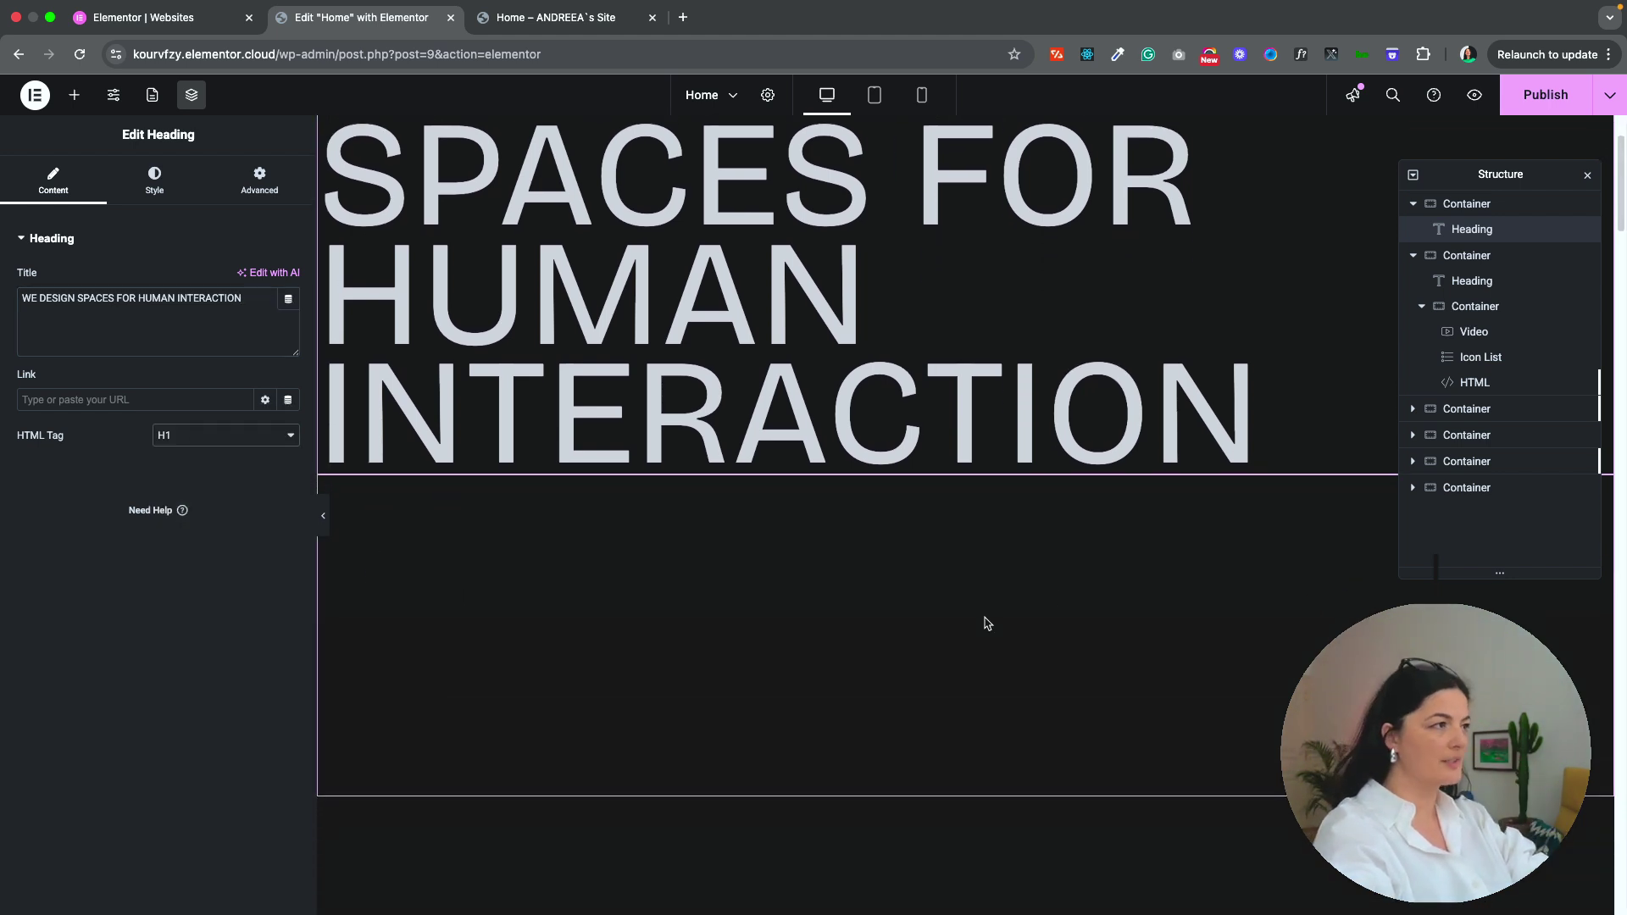
left_click(763, 356)
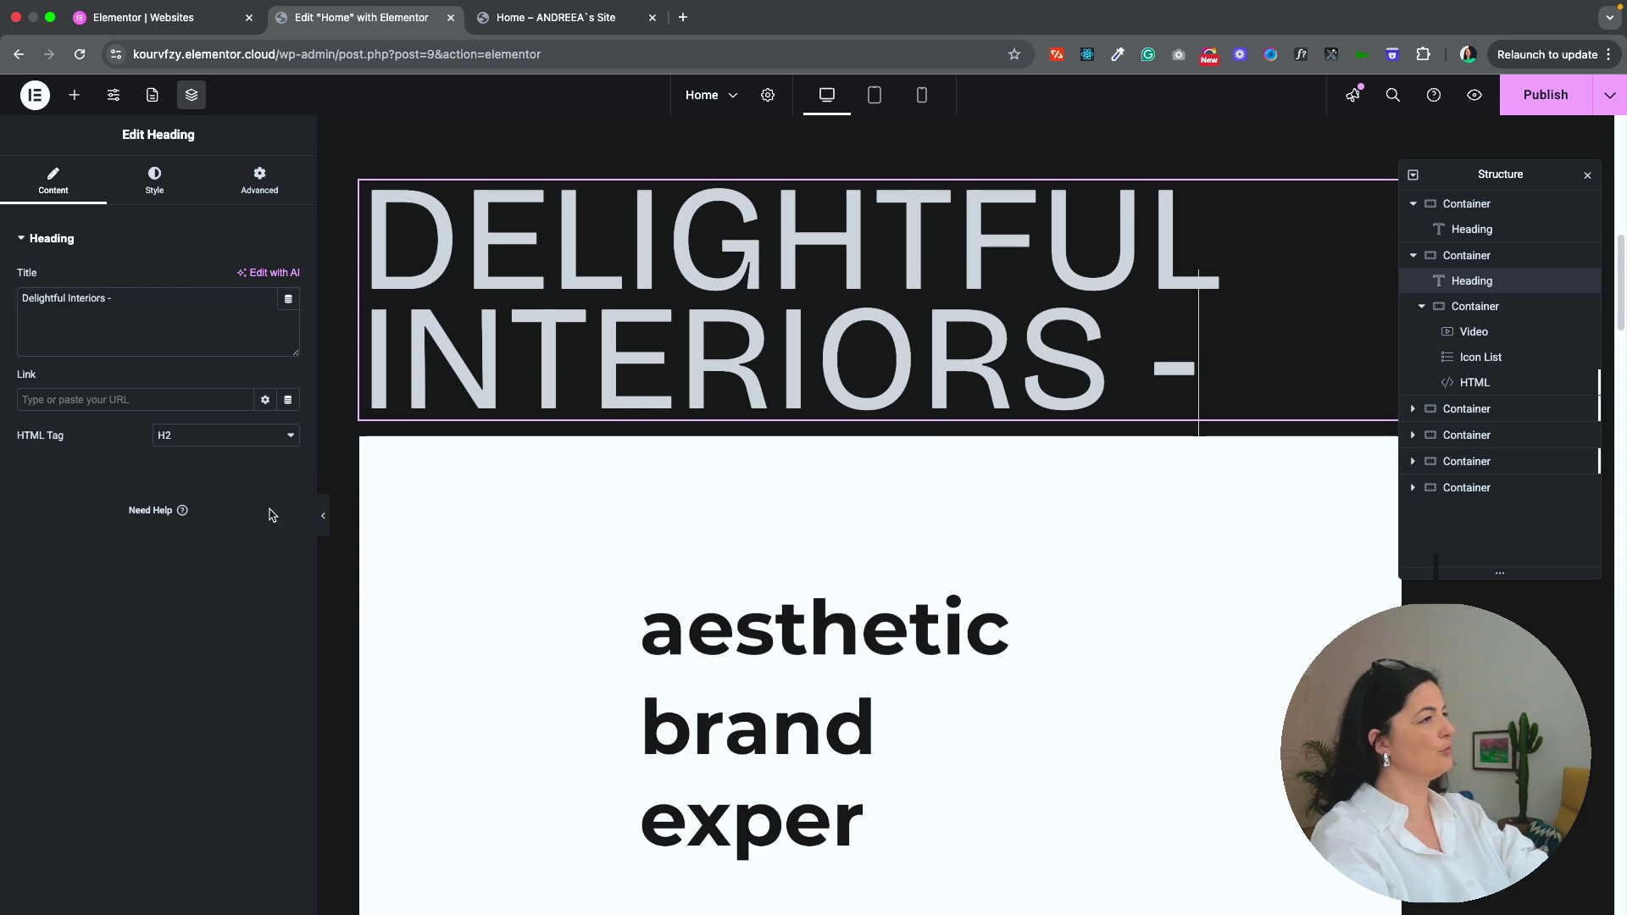
scroll(892, 603, "up", 6)
scroll(893, 604, "up", 4)
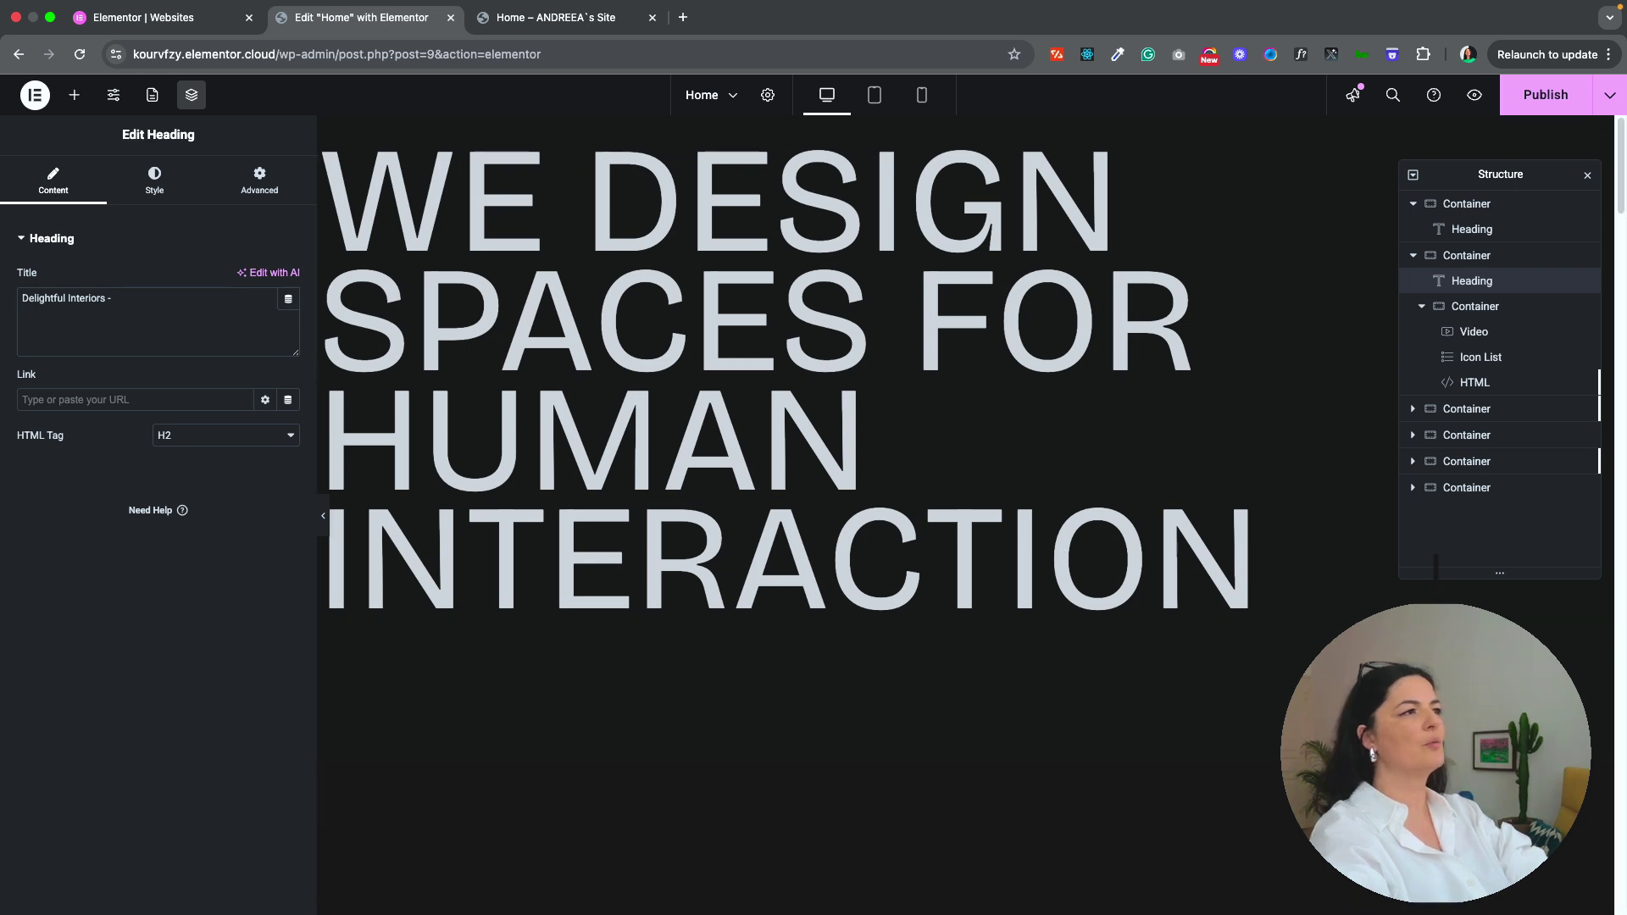
key("super+Tab")
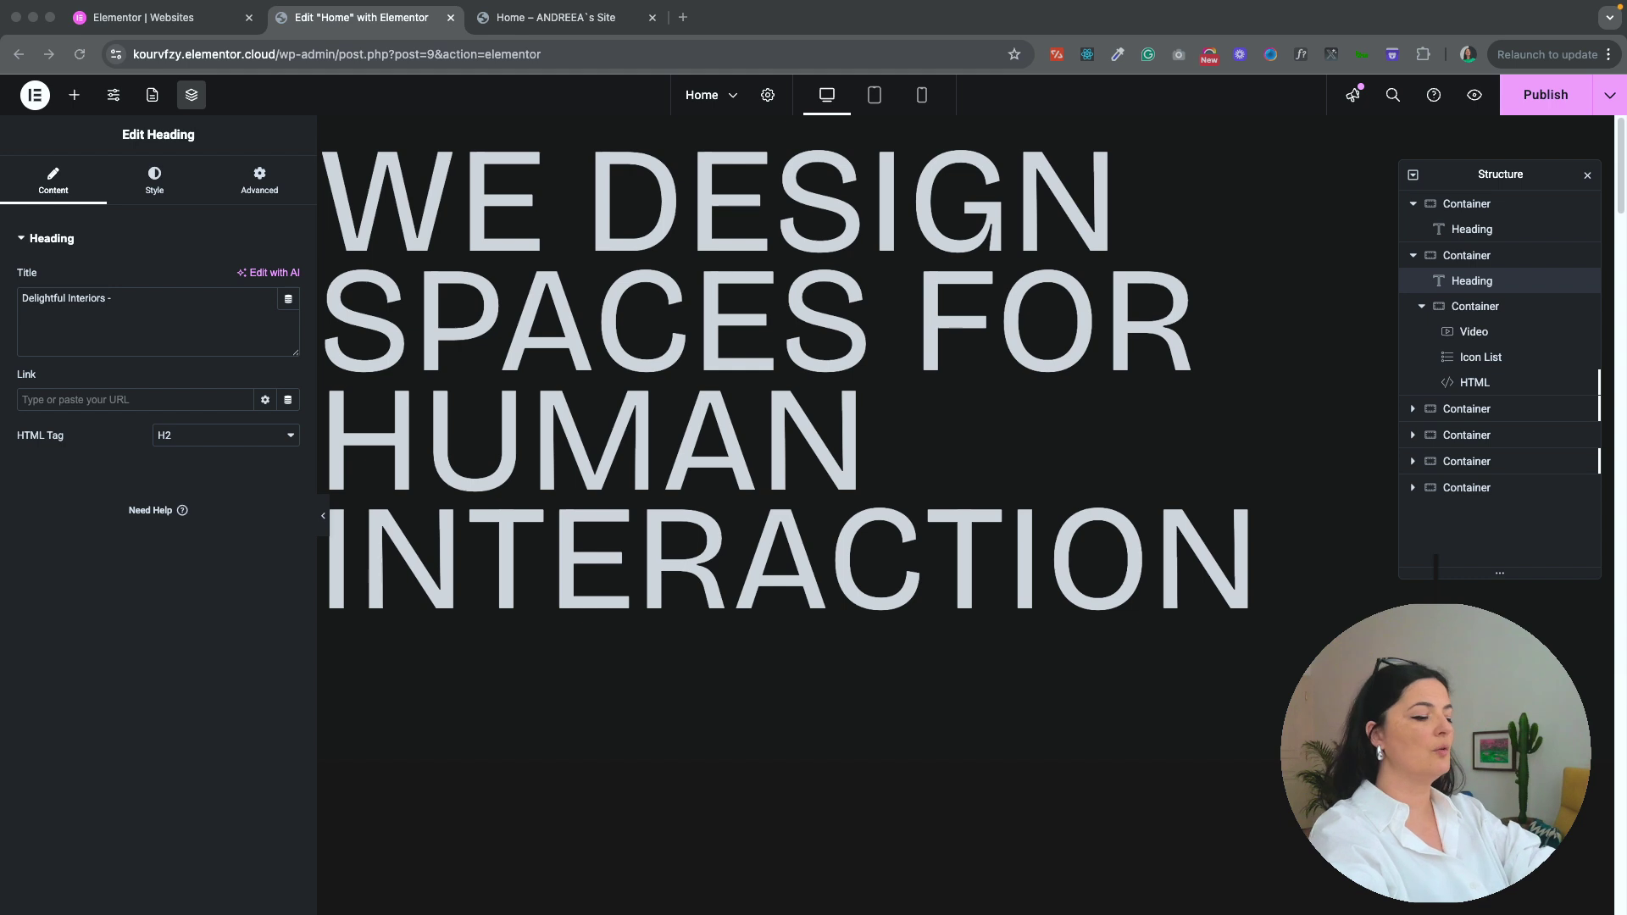
Step: Give the top container the CSS classes 'hero pinned' in its Advanced settings
left_click(1462, 204)
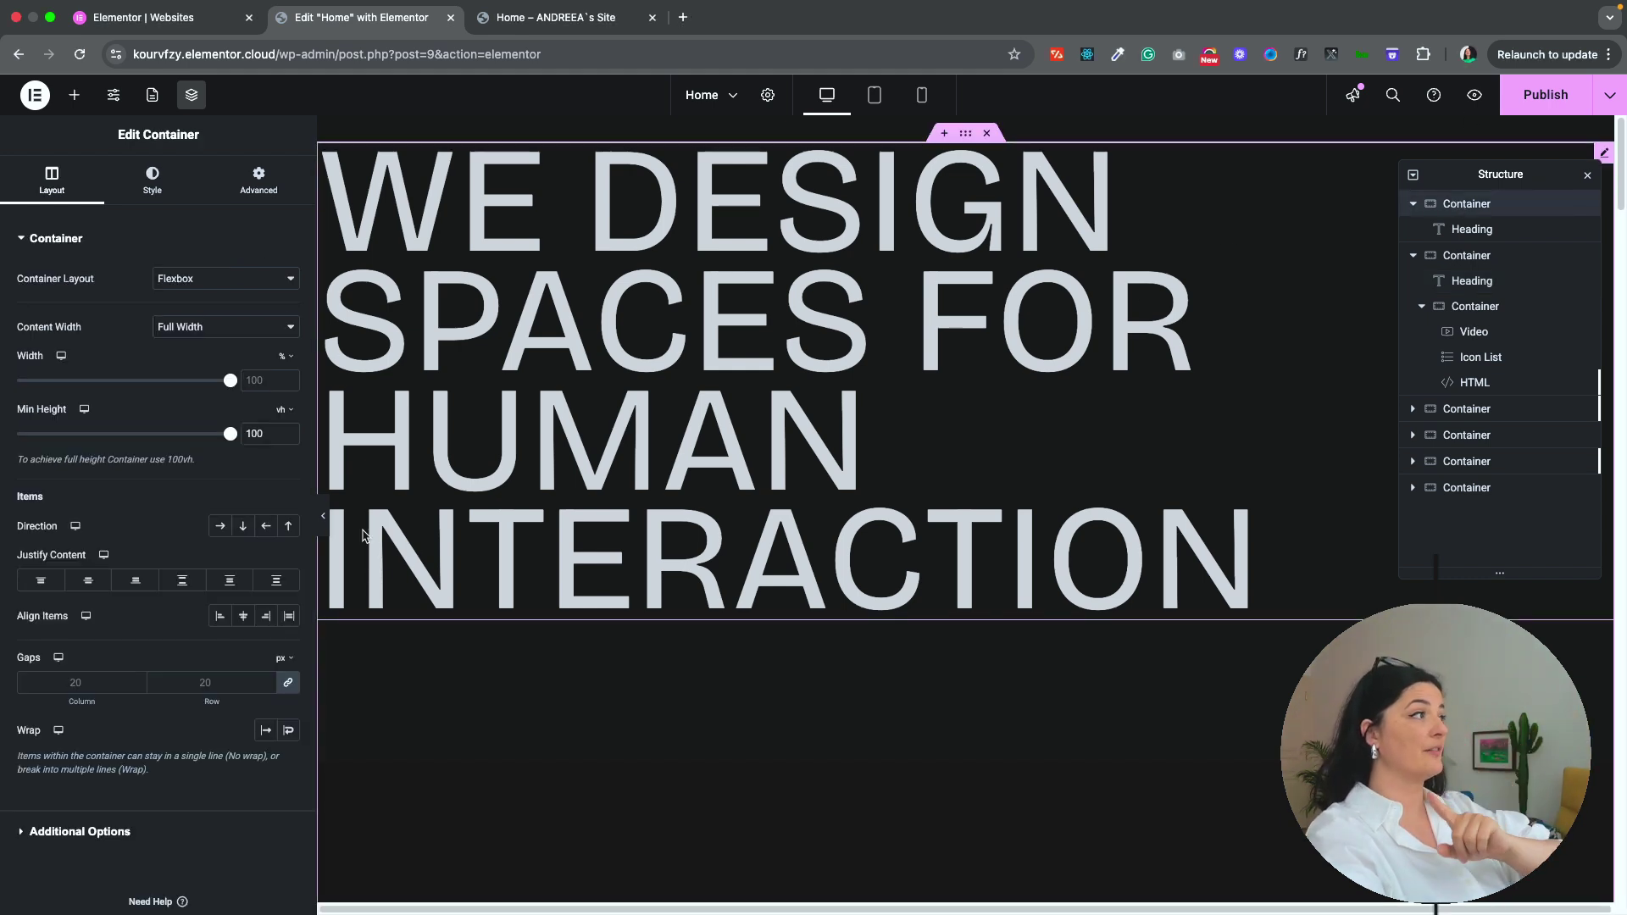
left_click(248, 201)
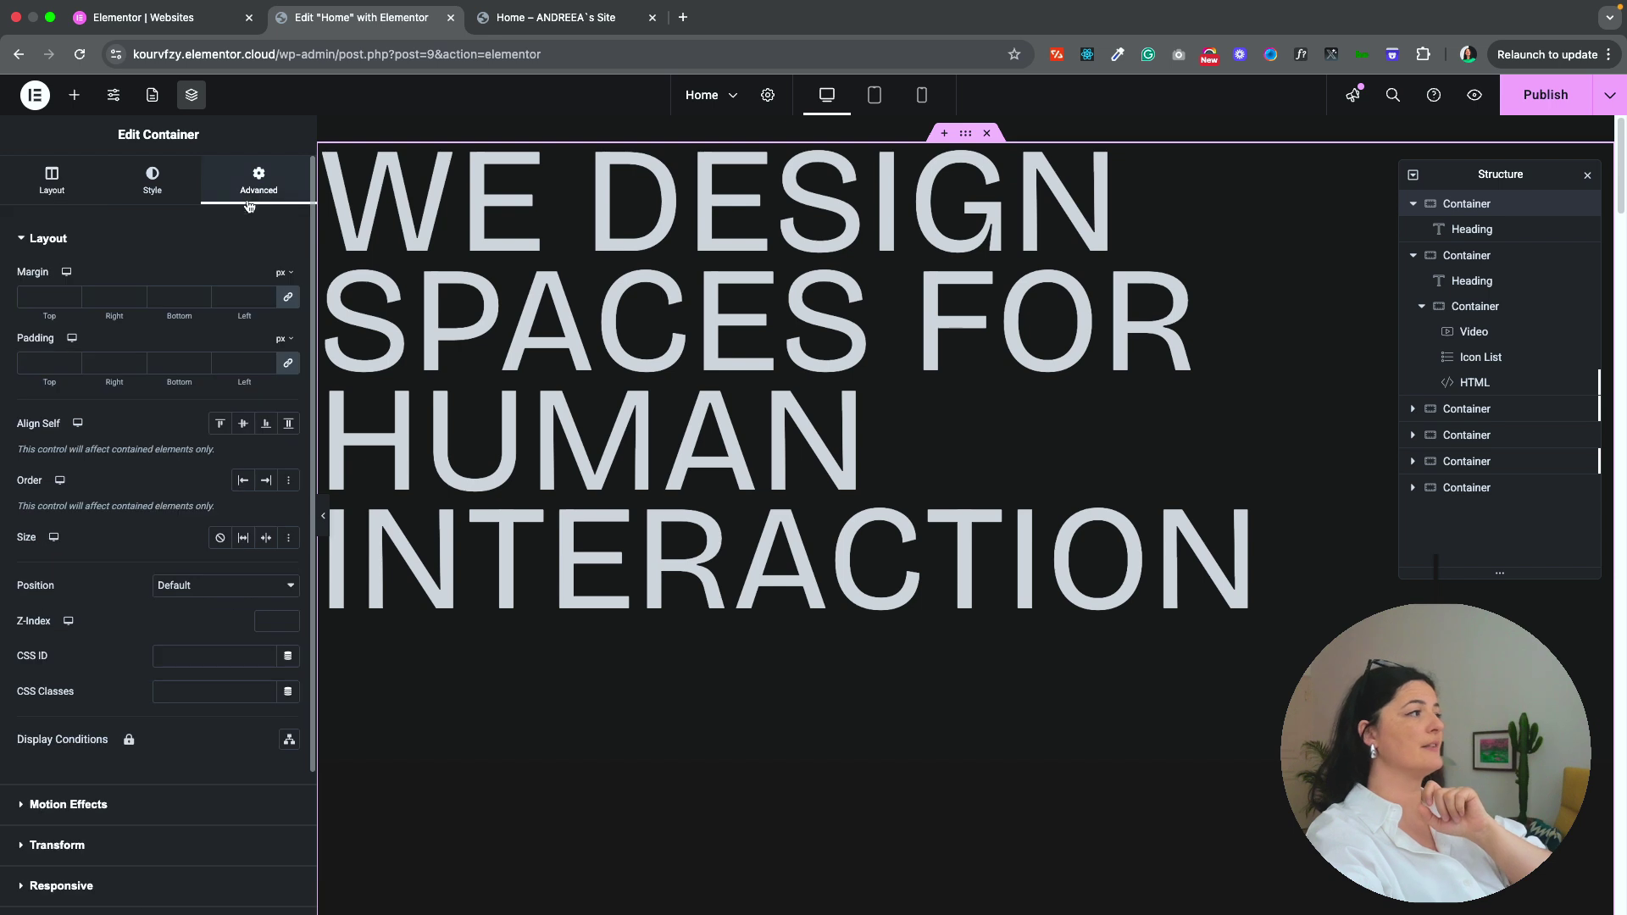
left_click(176, 691)
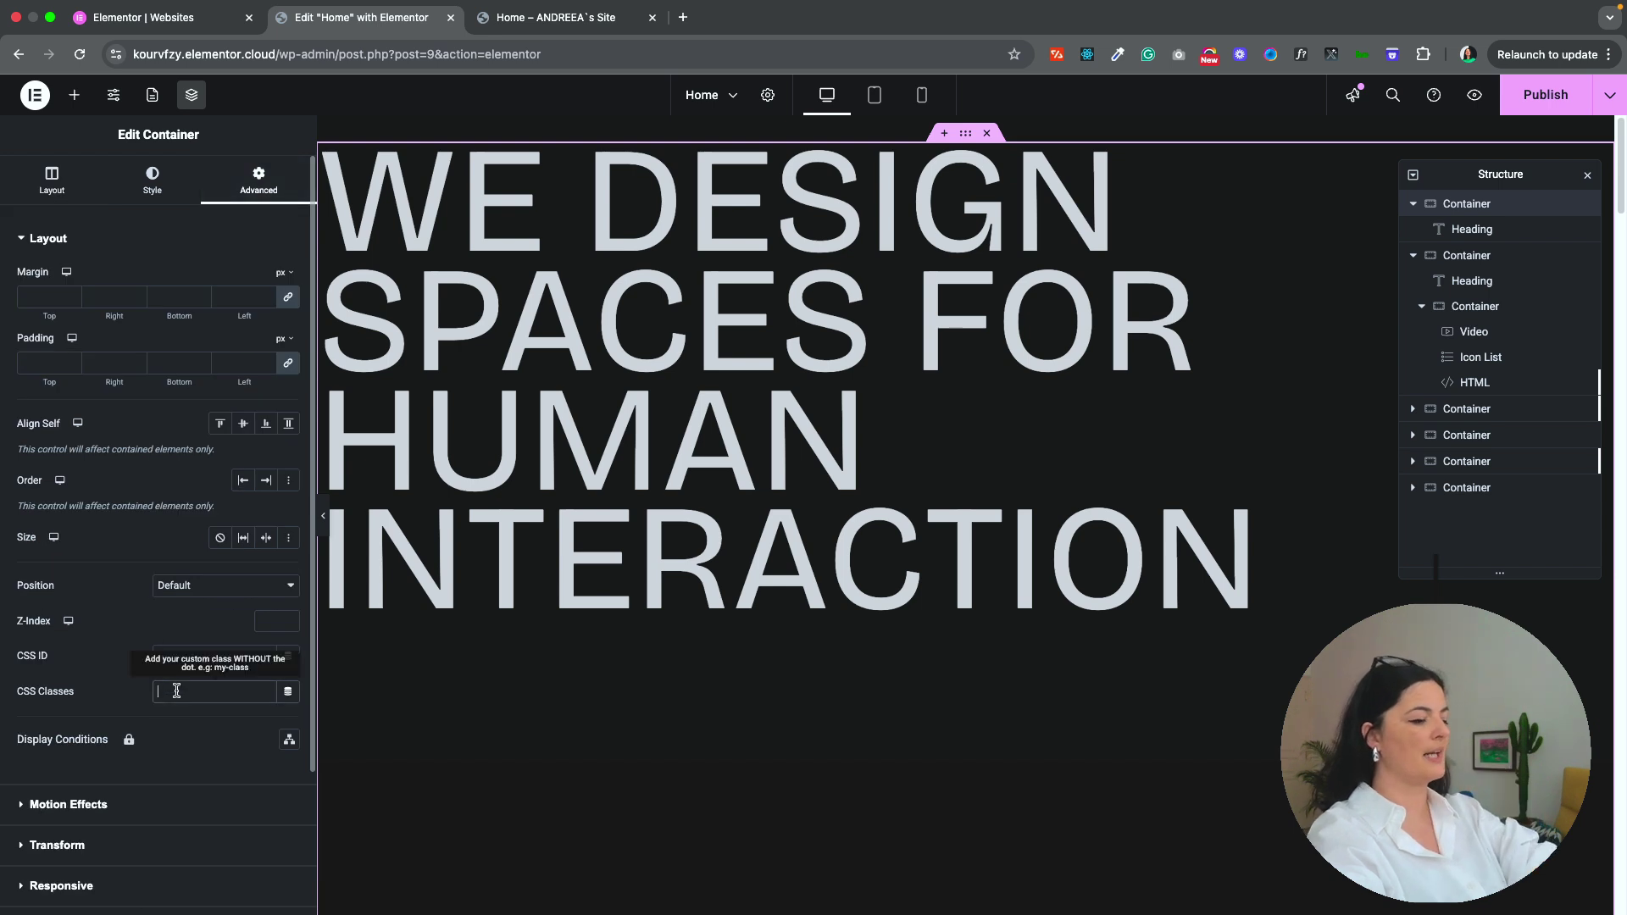
type("hero pinned")
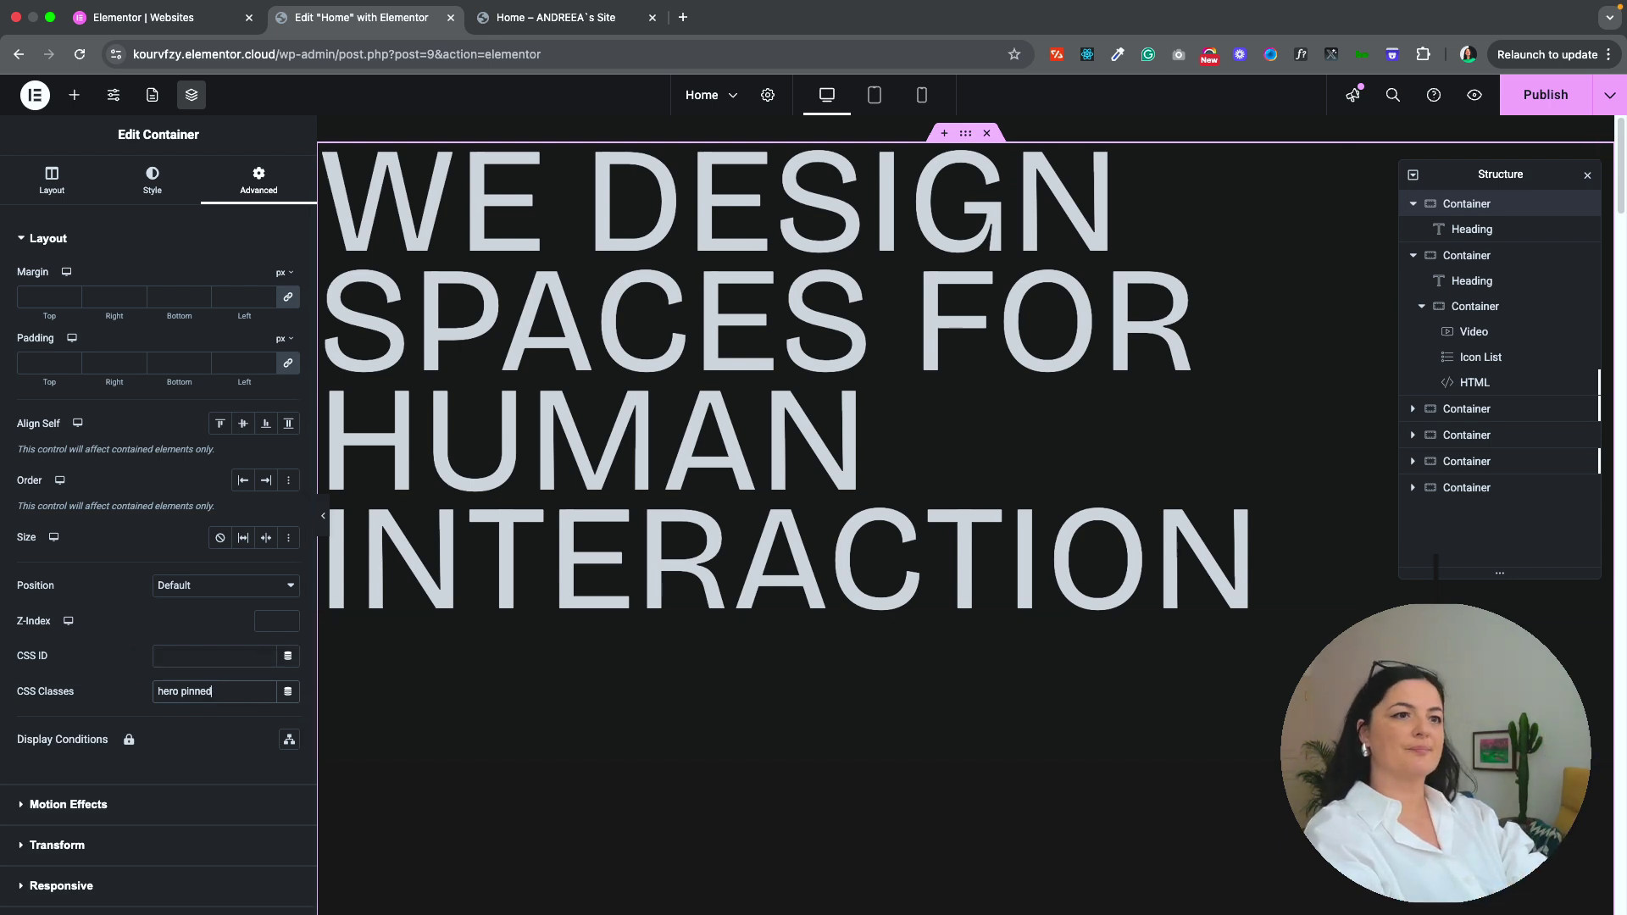
scroll(1025, 483, "down", 3)
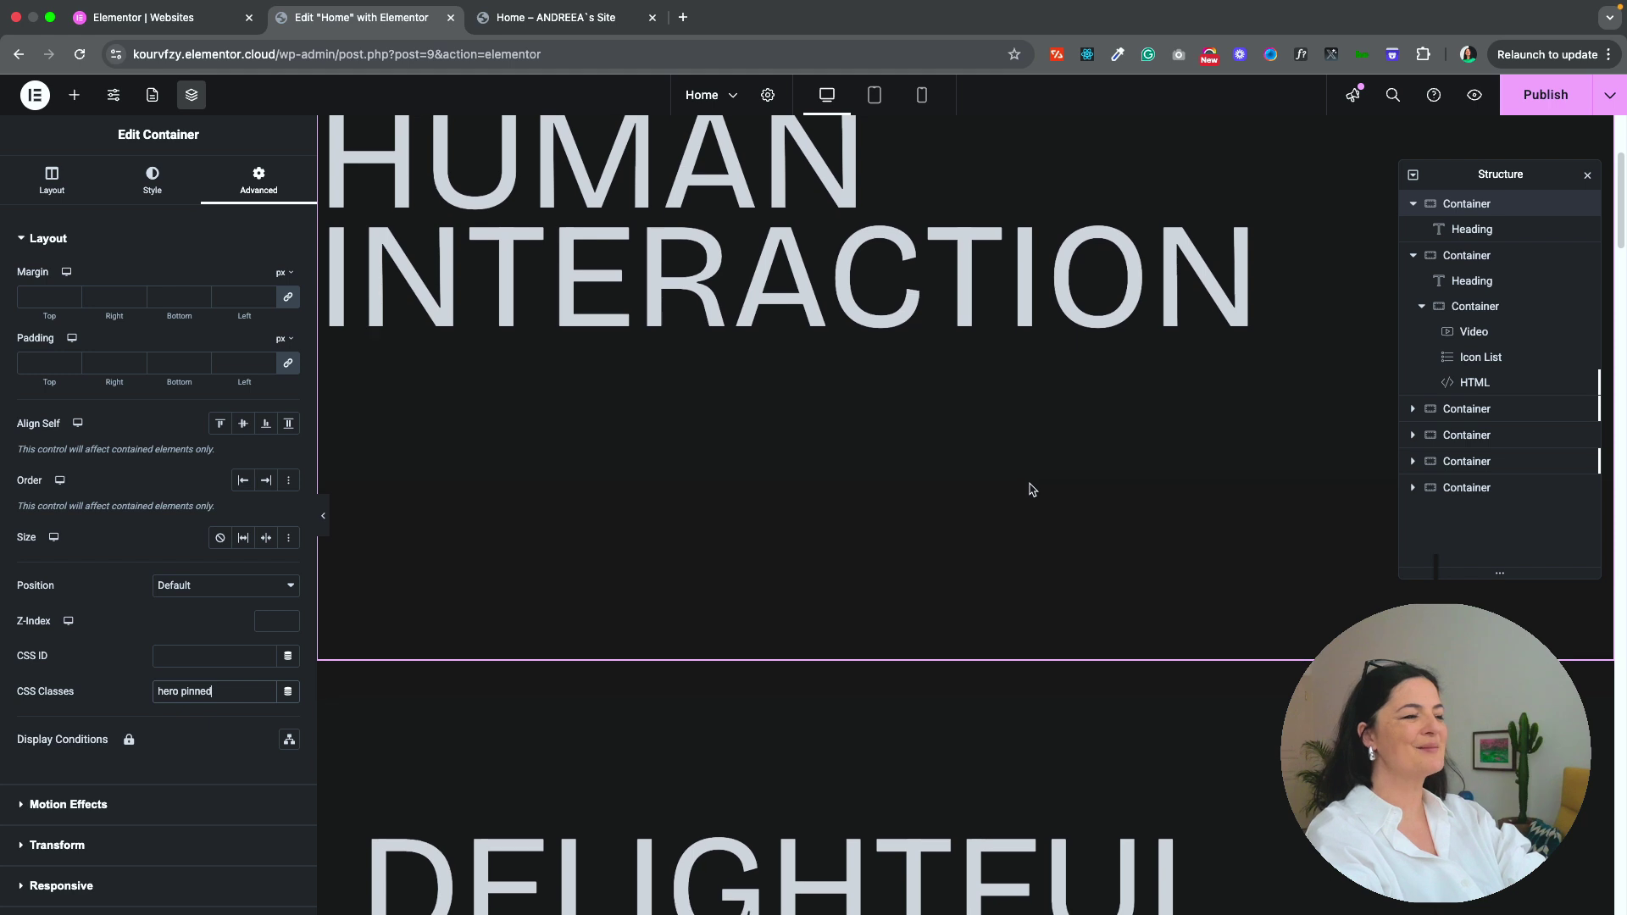
scroll(1047, 483, "up", 3)
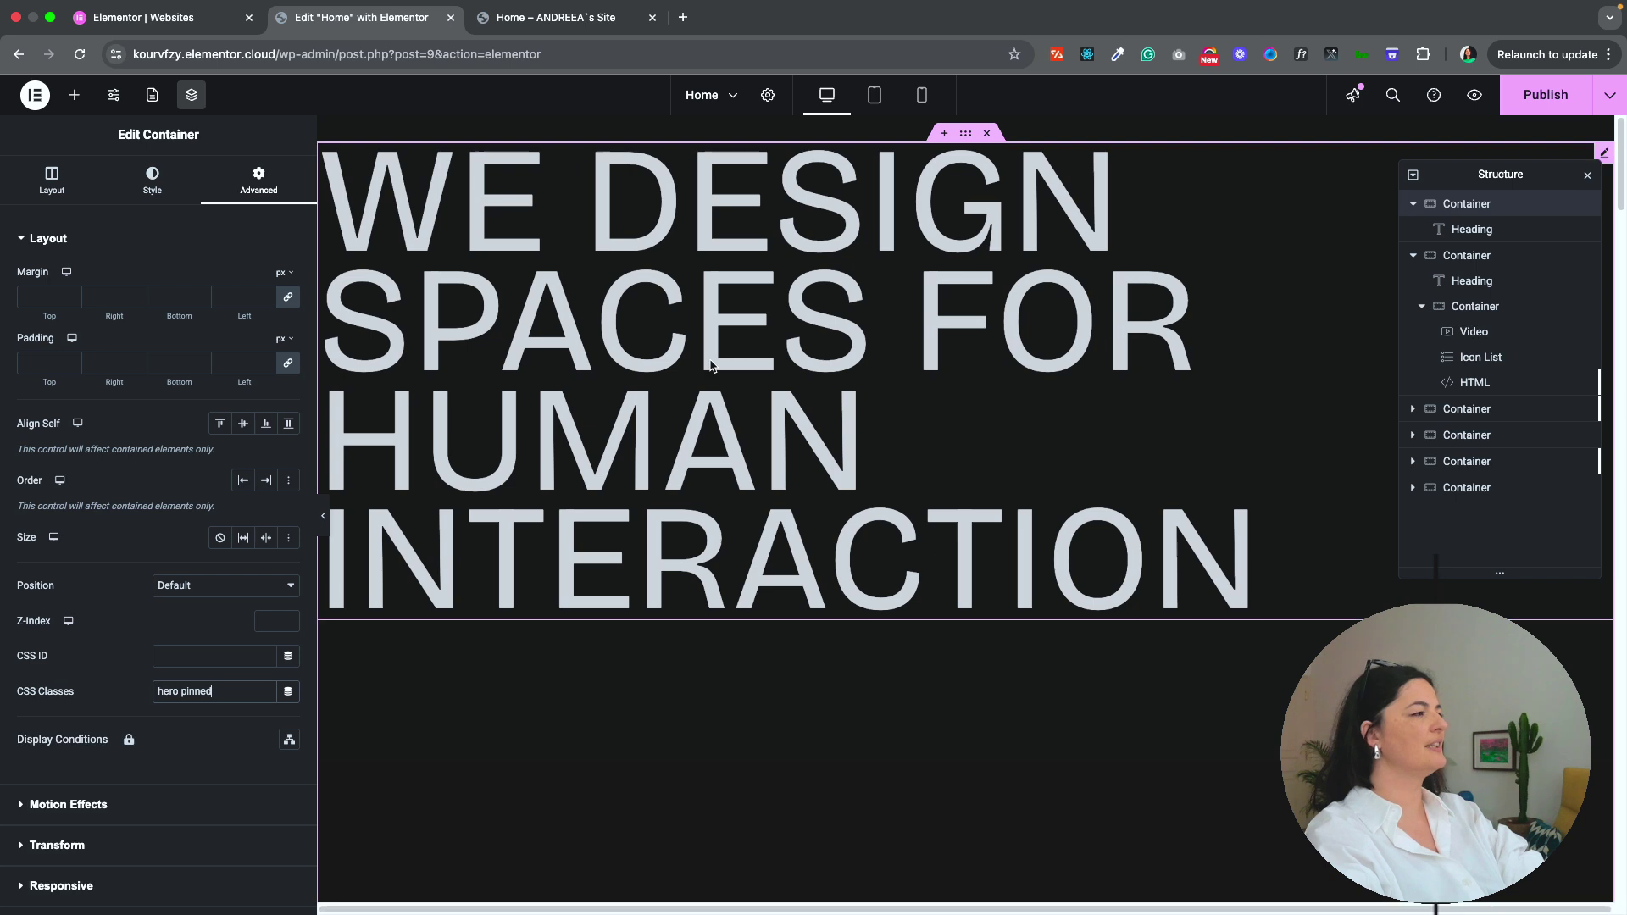
Step: Center the heading vertically, give it a custom 70% width, and save the page
left_click(52, 179)
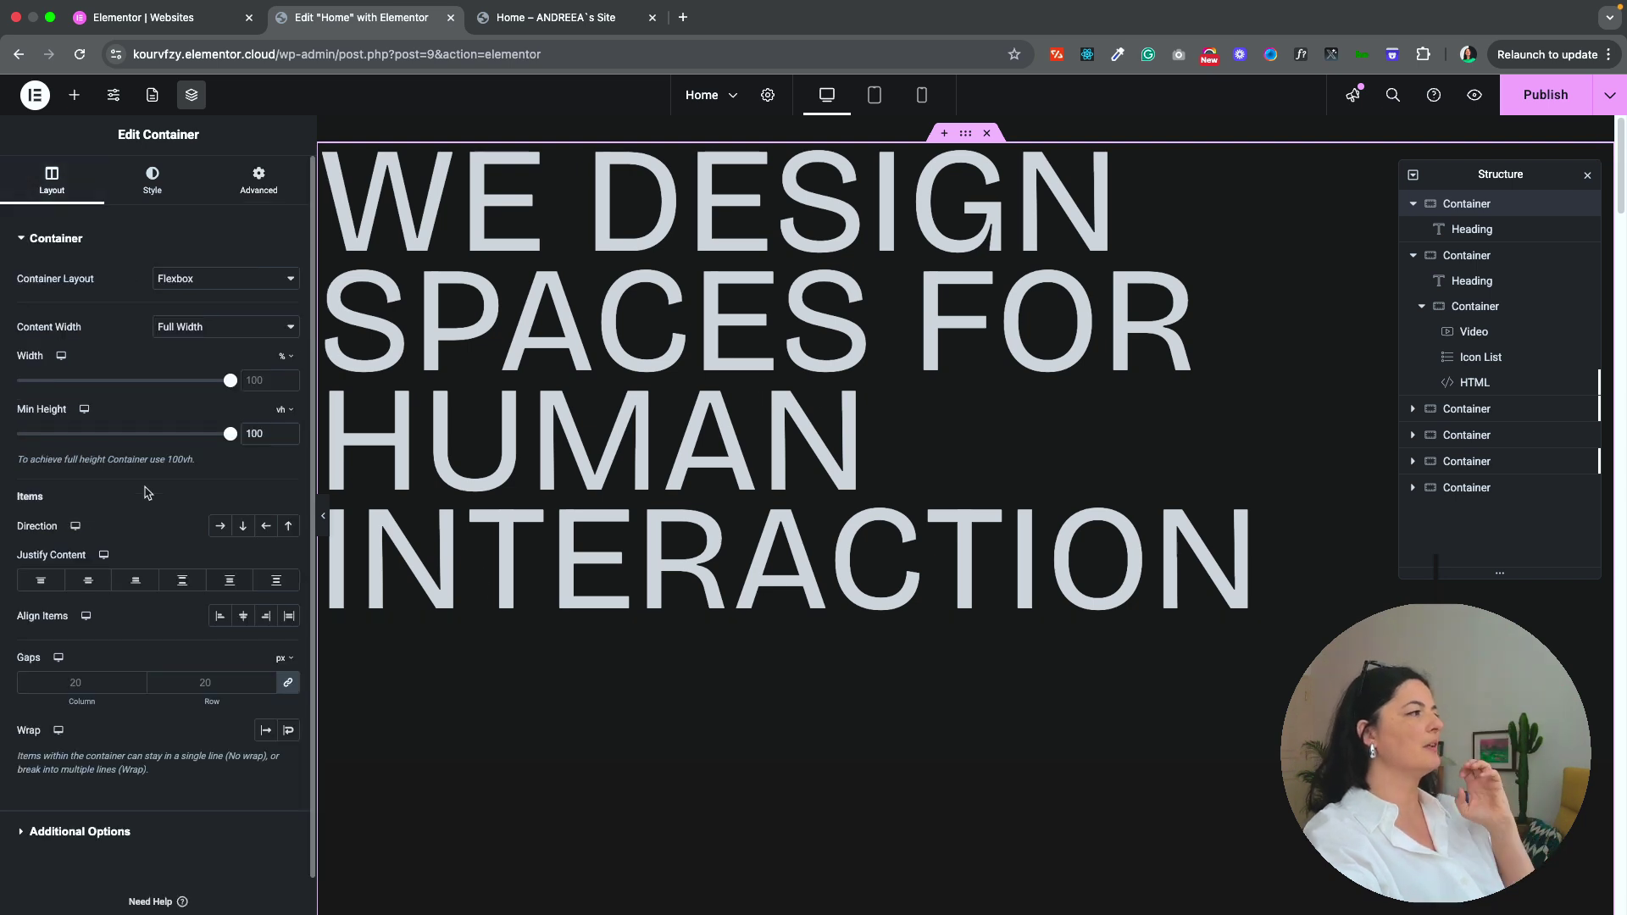
left_click(87, 584)
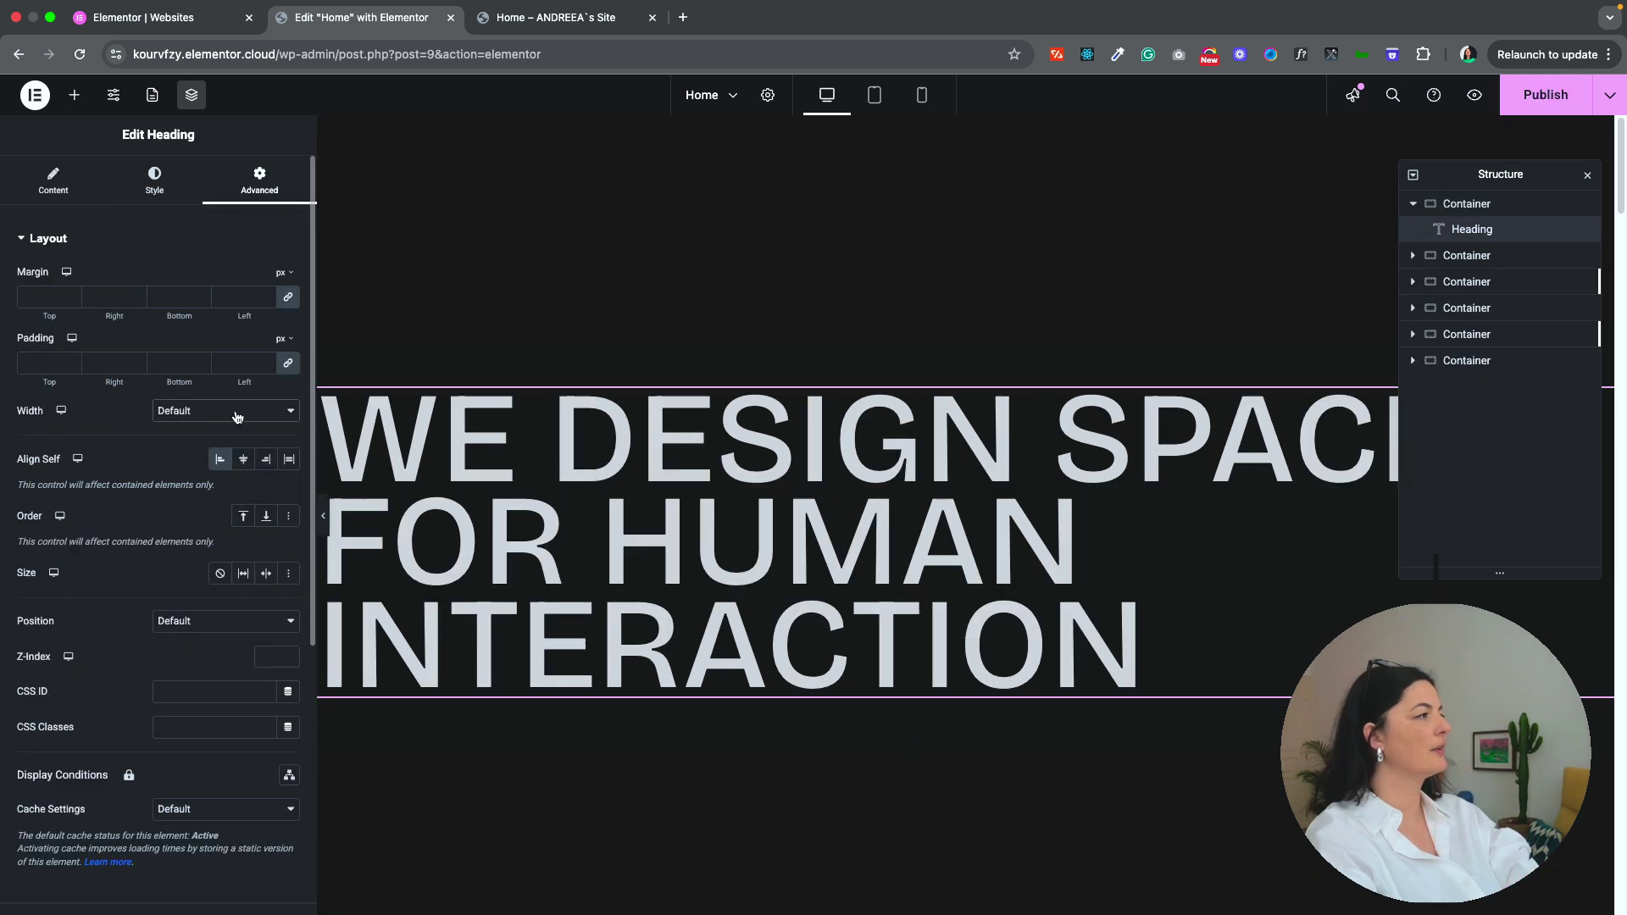
left_click(237, 415)
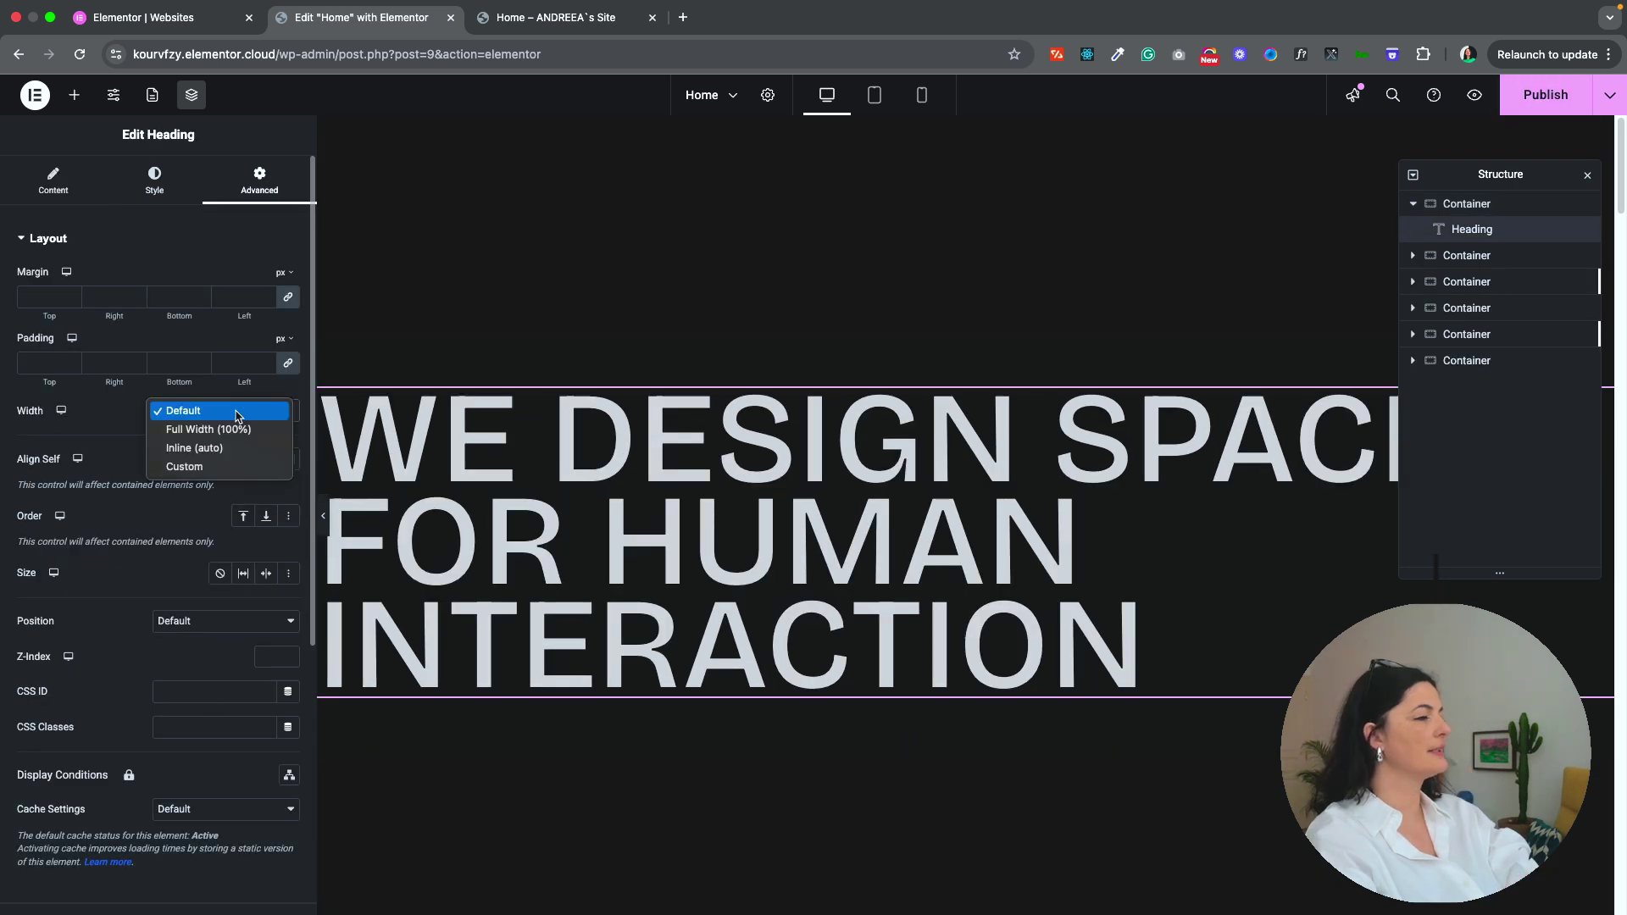
left_click(184, 466)
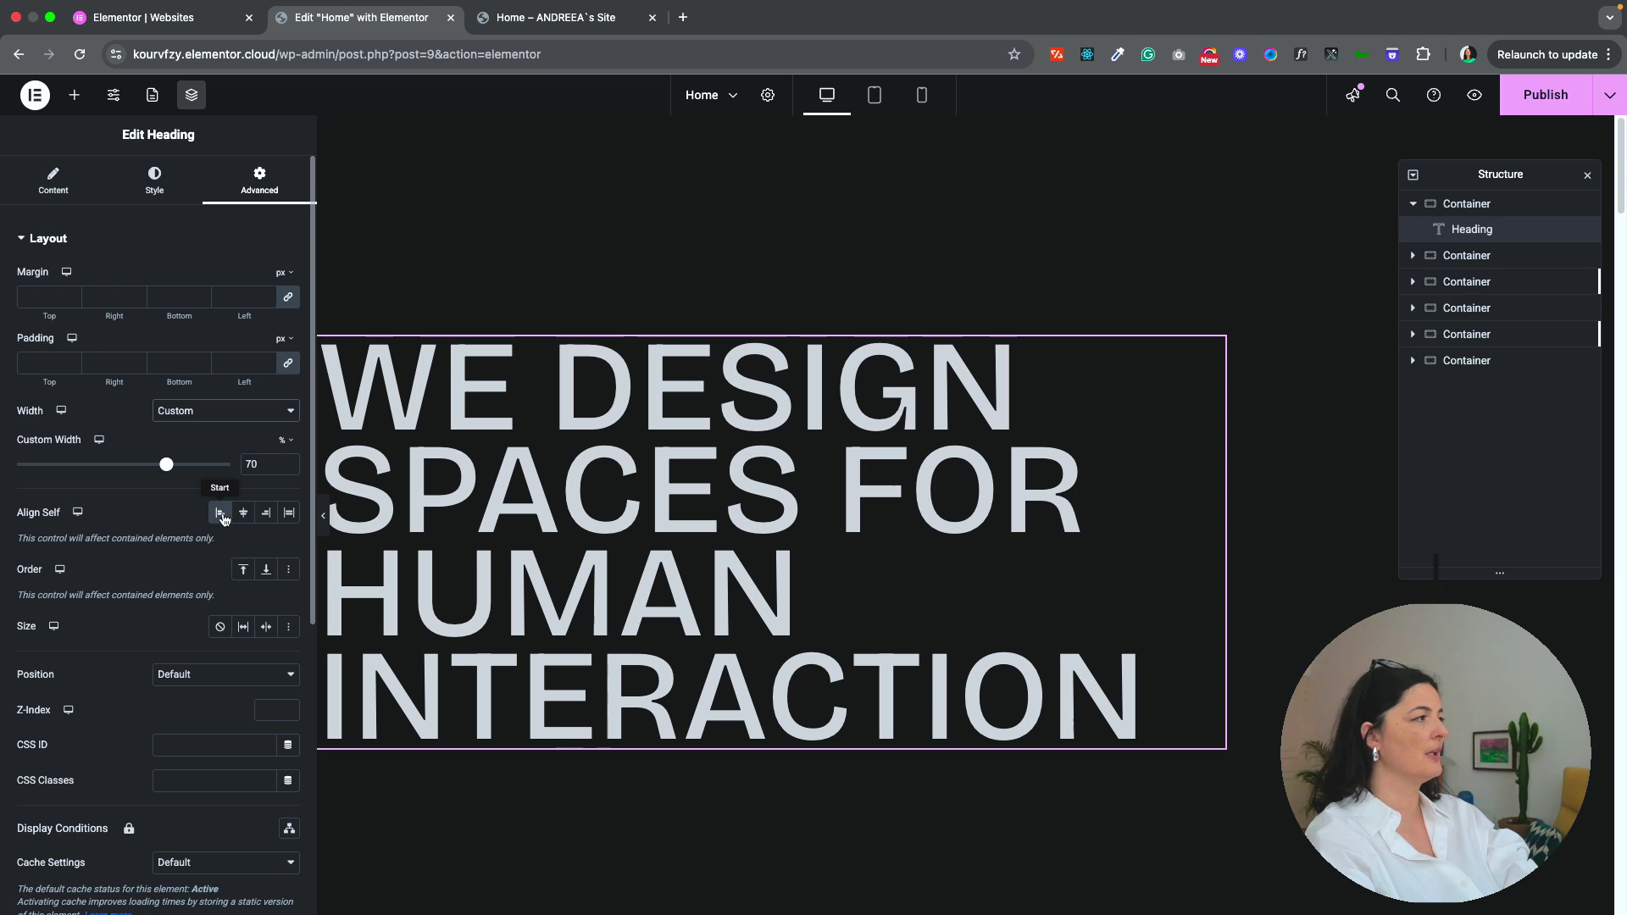
key("super+s")
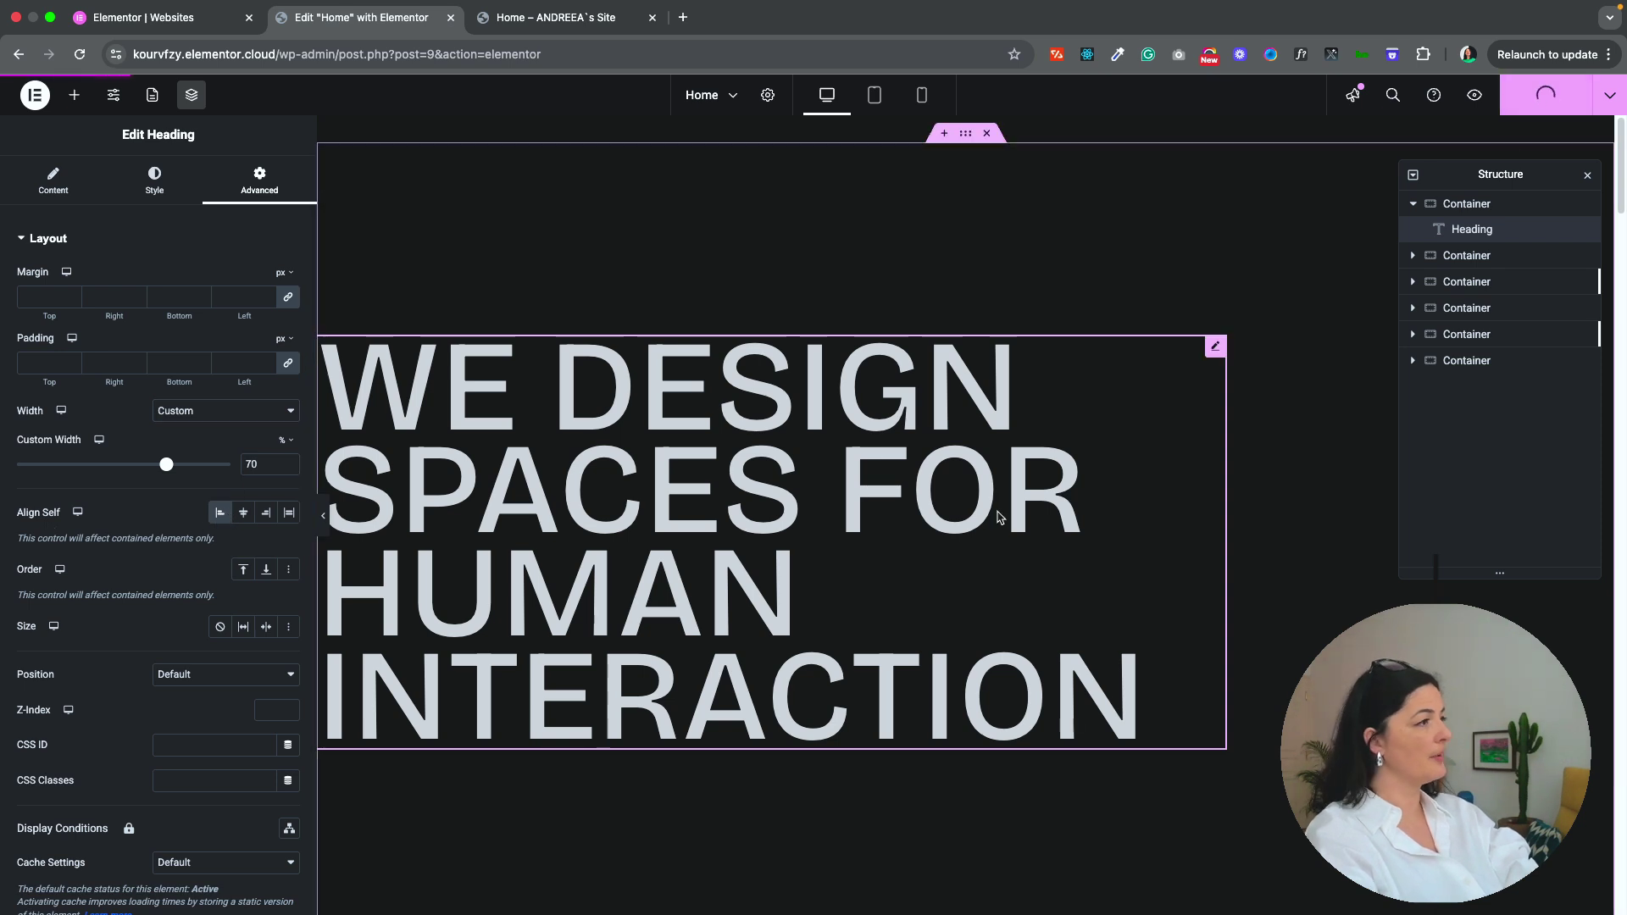
Step: Reselect the top container and show its Advanced settings
left_click(1467, 203)
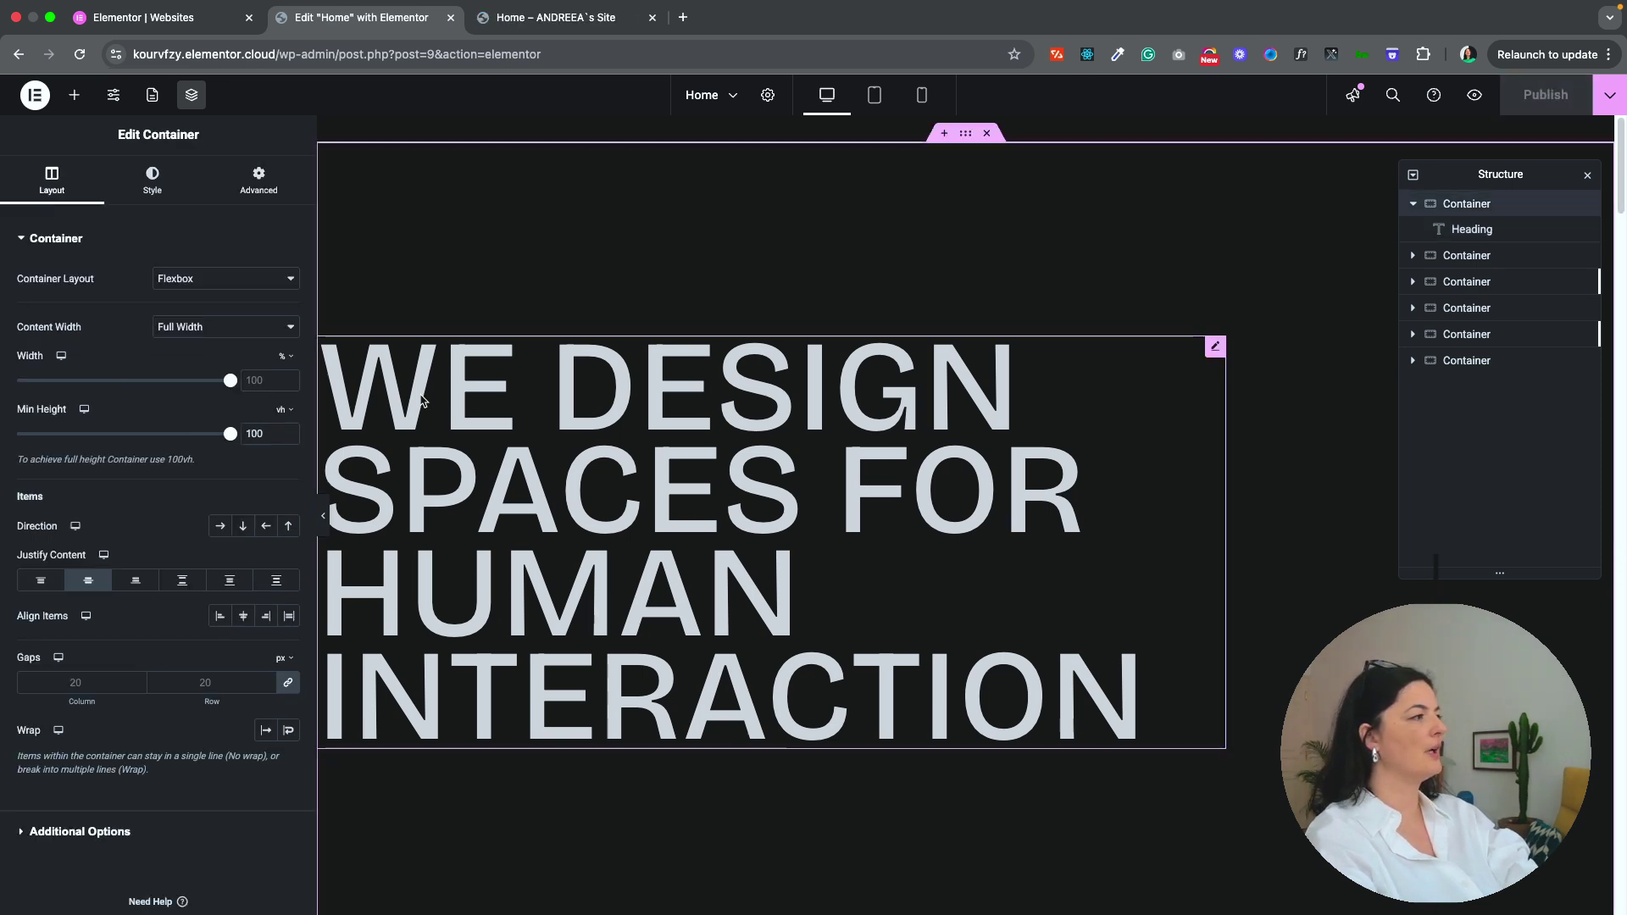
left_click(276, 184)
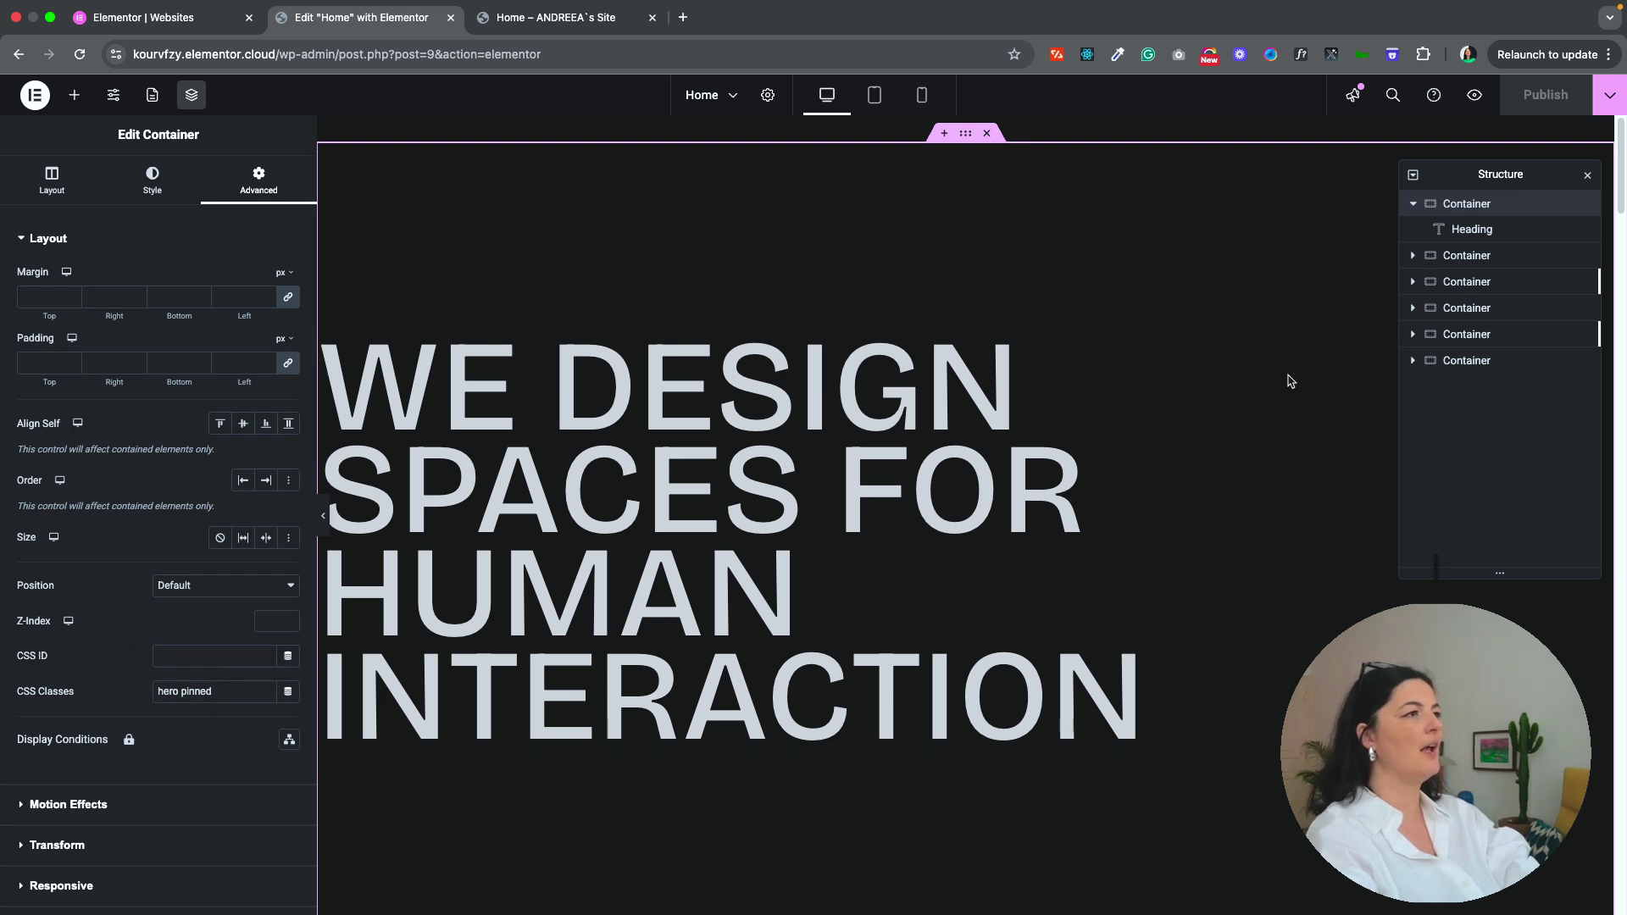
left_click(1440, 212)
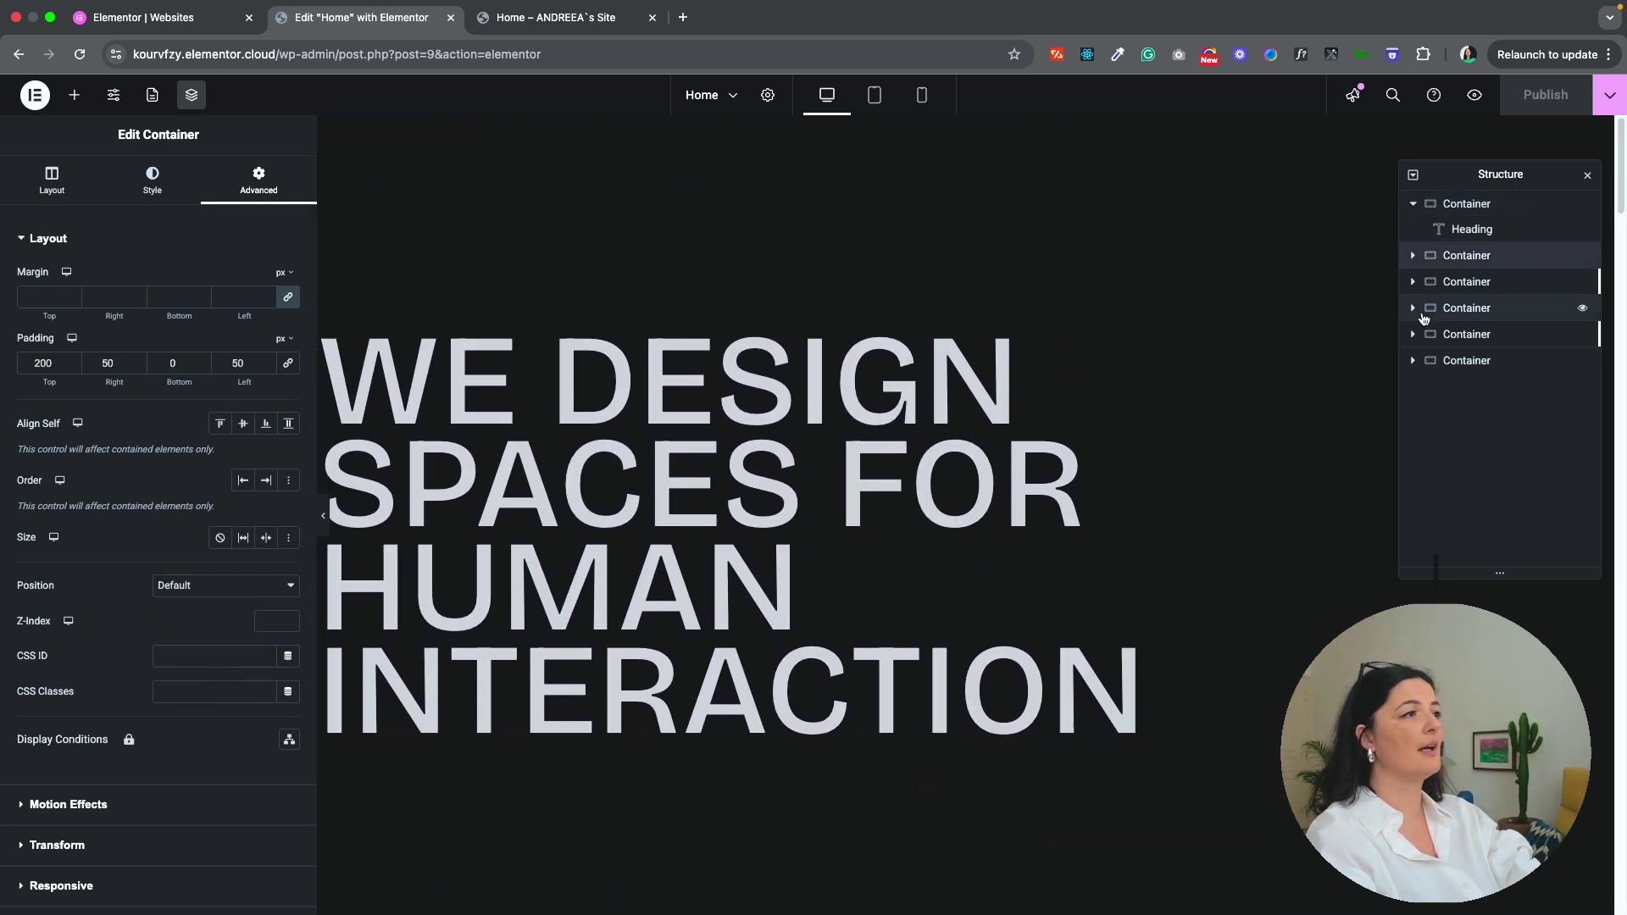
Step: Duplicate the hero container along with its heading
left_click(1451, 211)
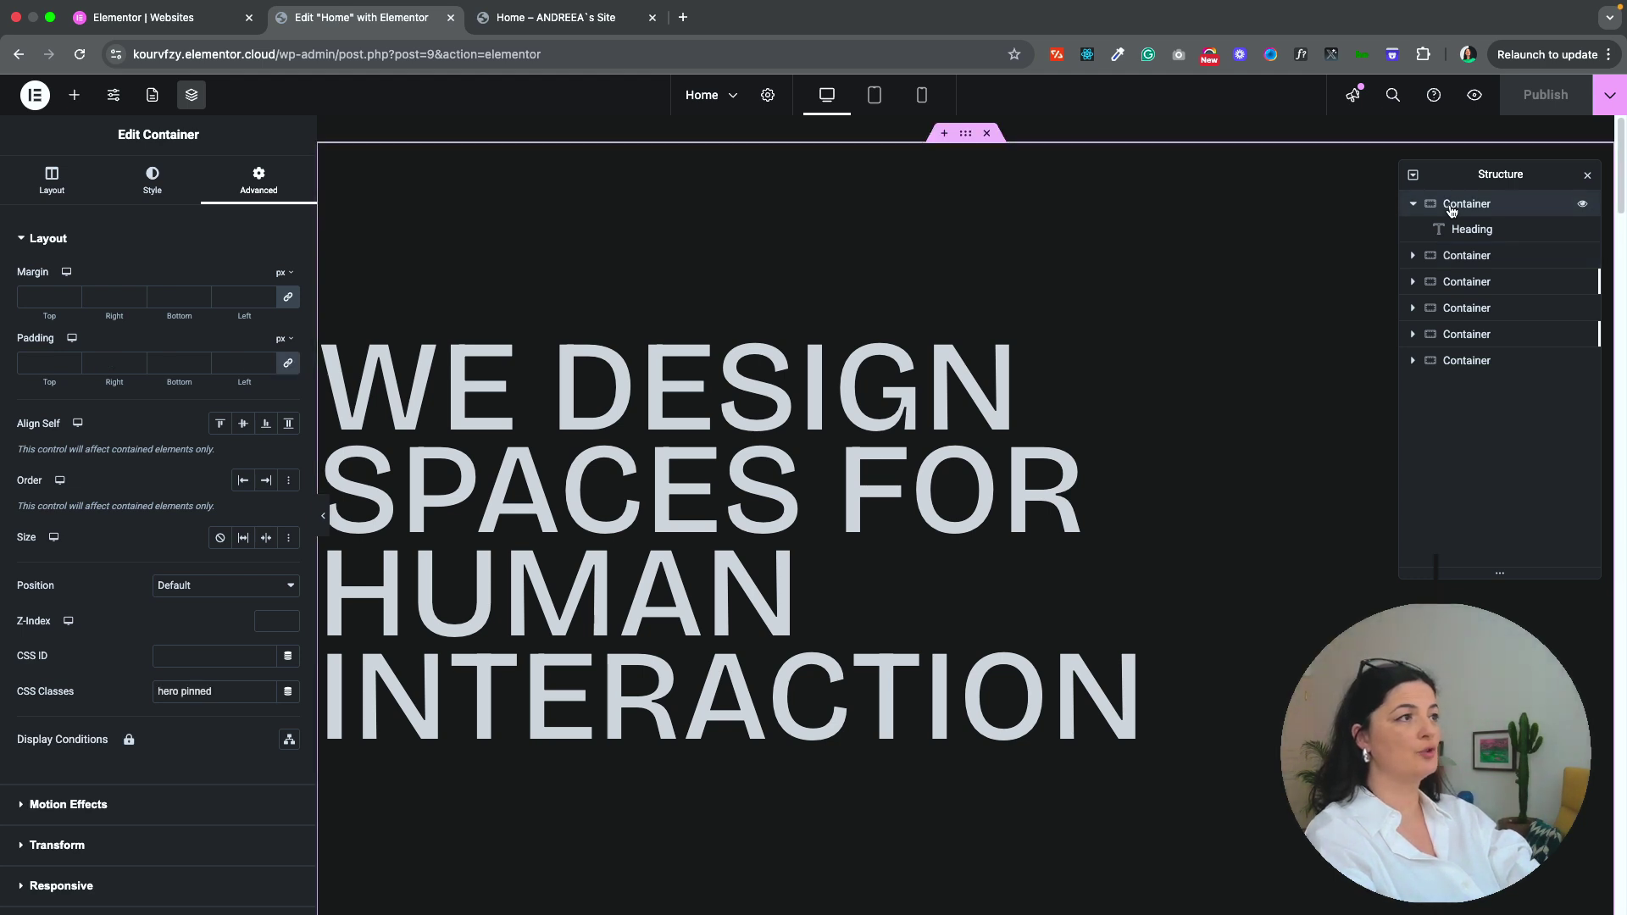
right_click(1452, 211)
left_click(1467, 265)
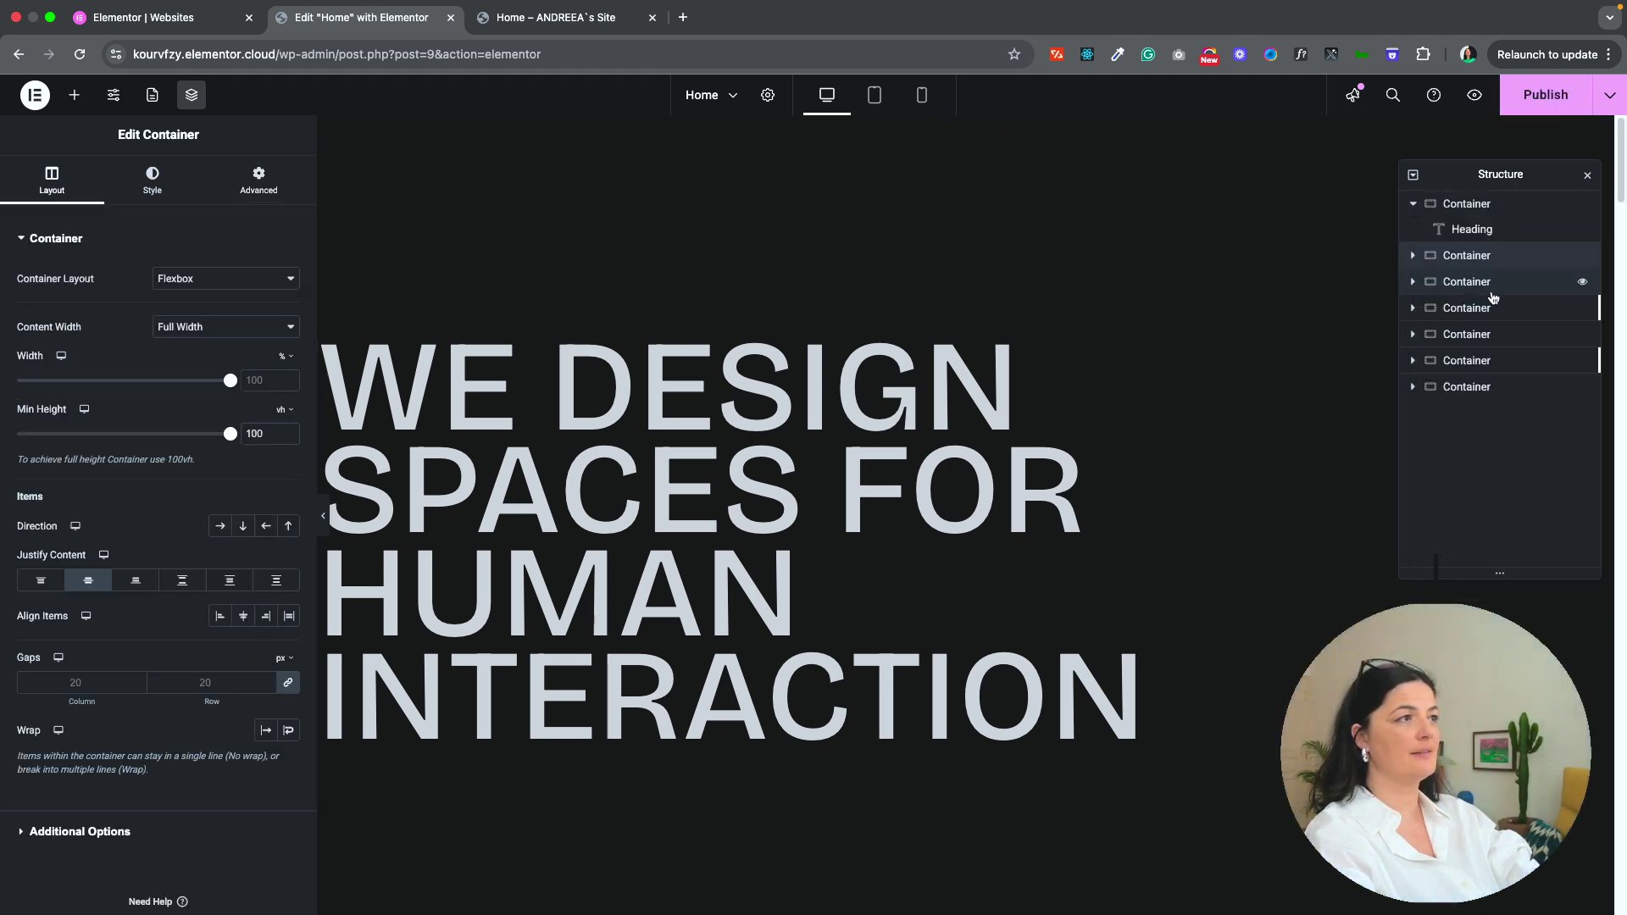
Step: Add an empty inner container to the duplicated section and move the heading into it
left_click(1445, 281)
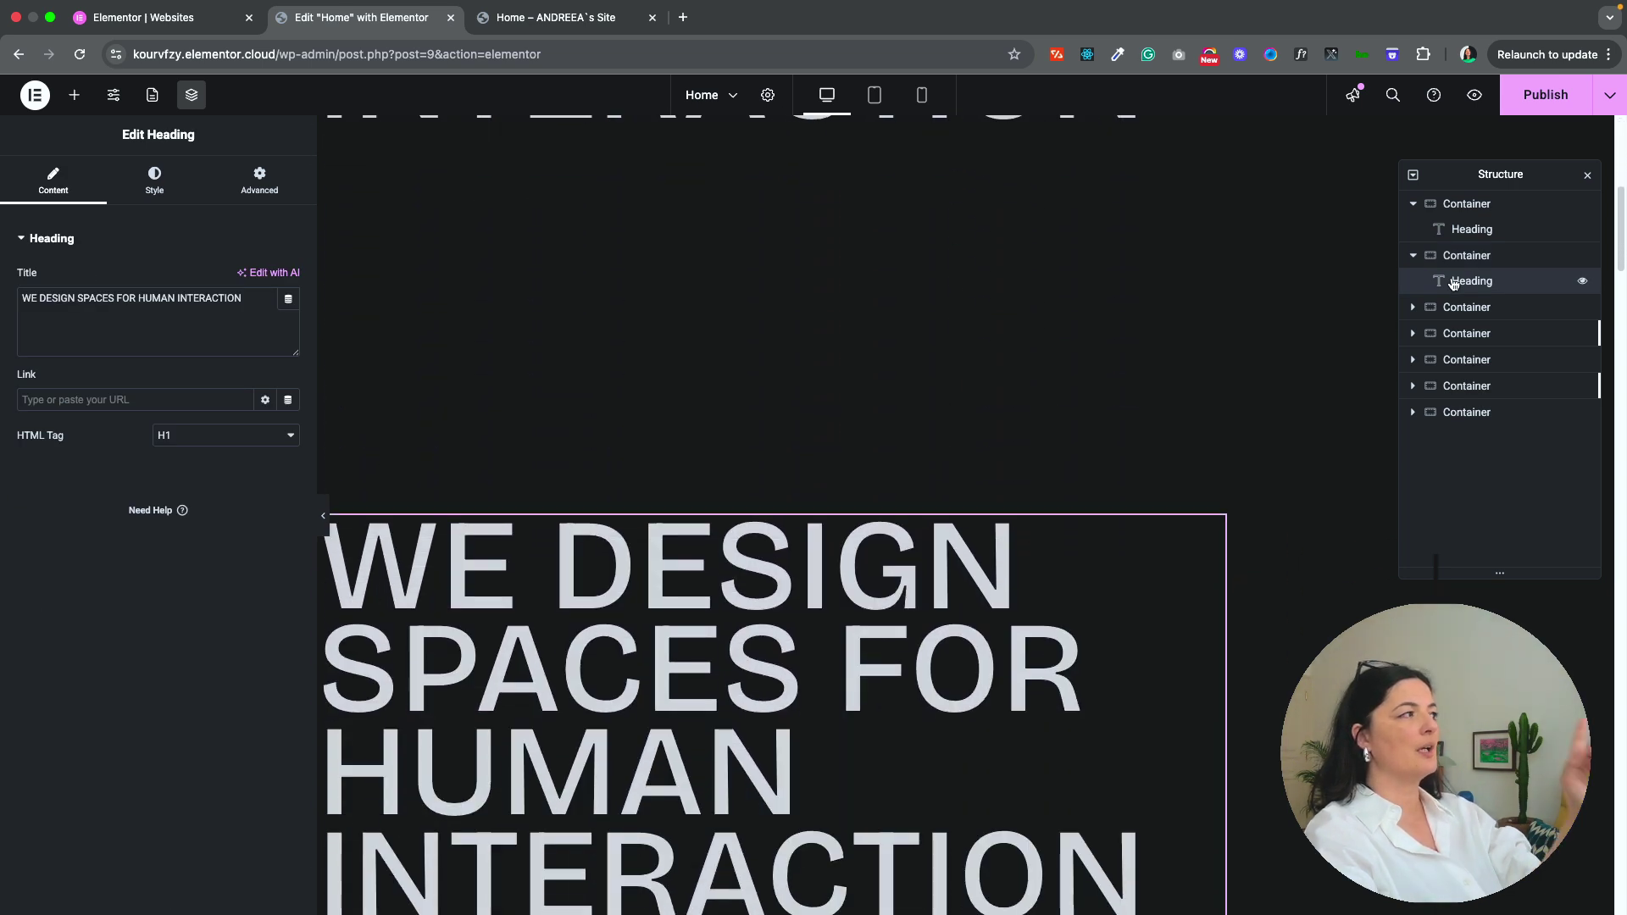
left_click(1458, 265)
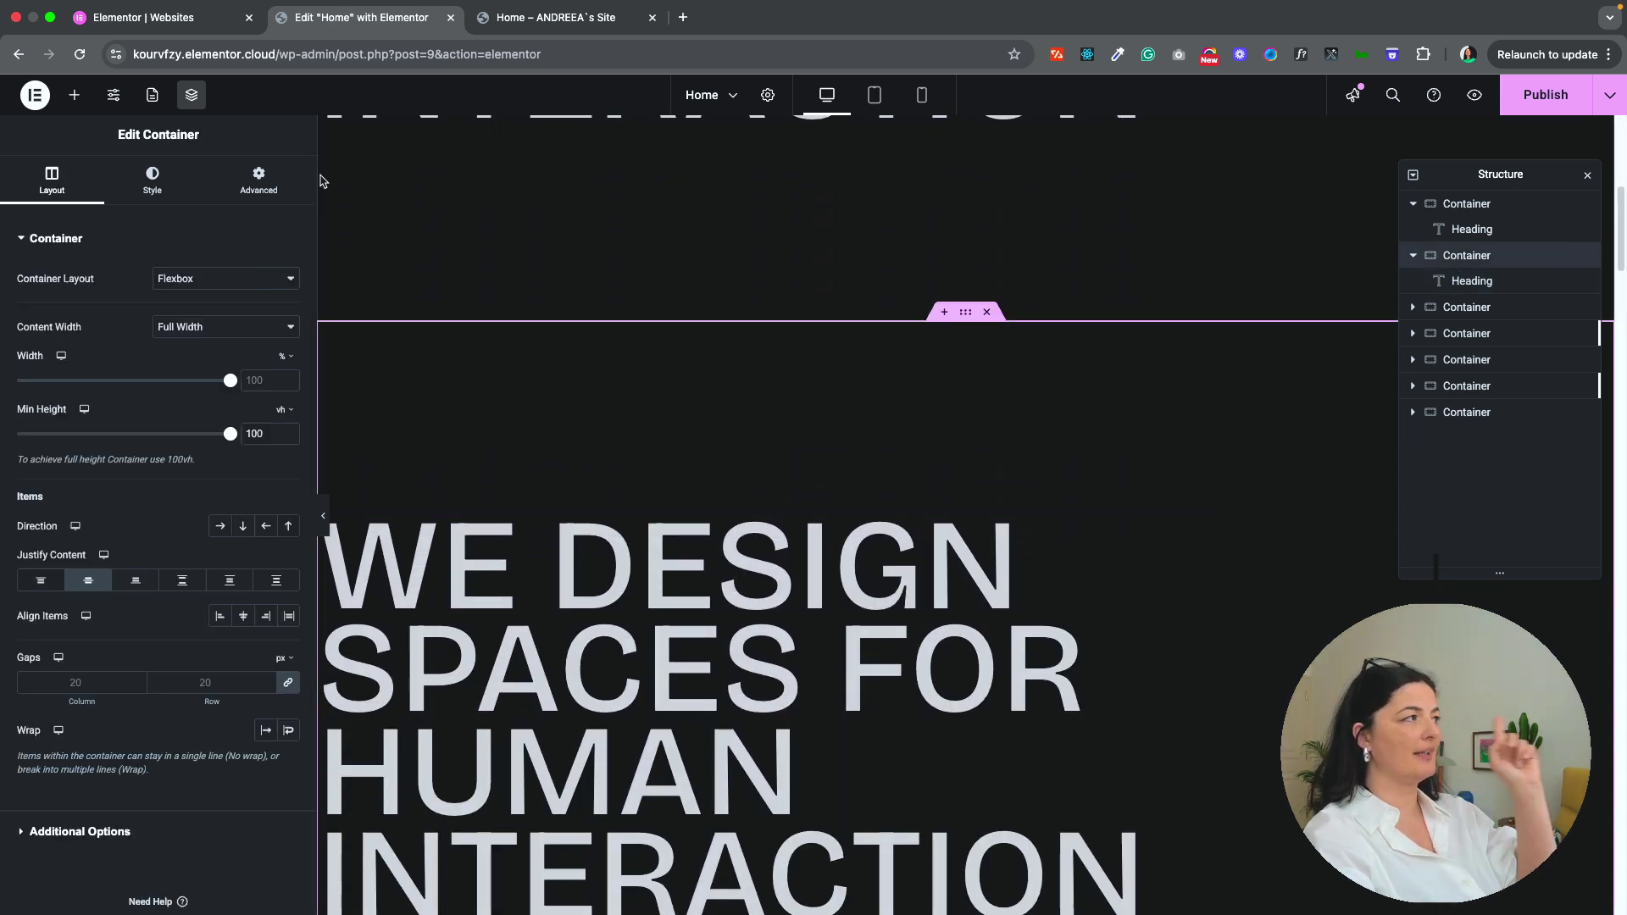
left_click(73, 94)
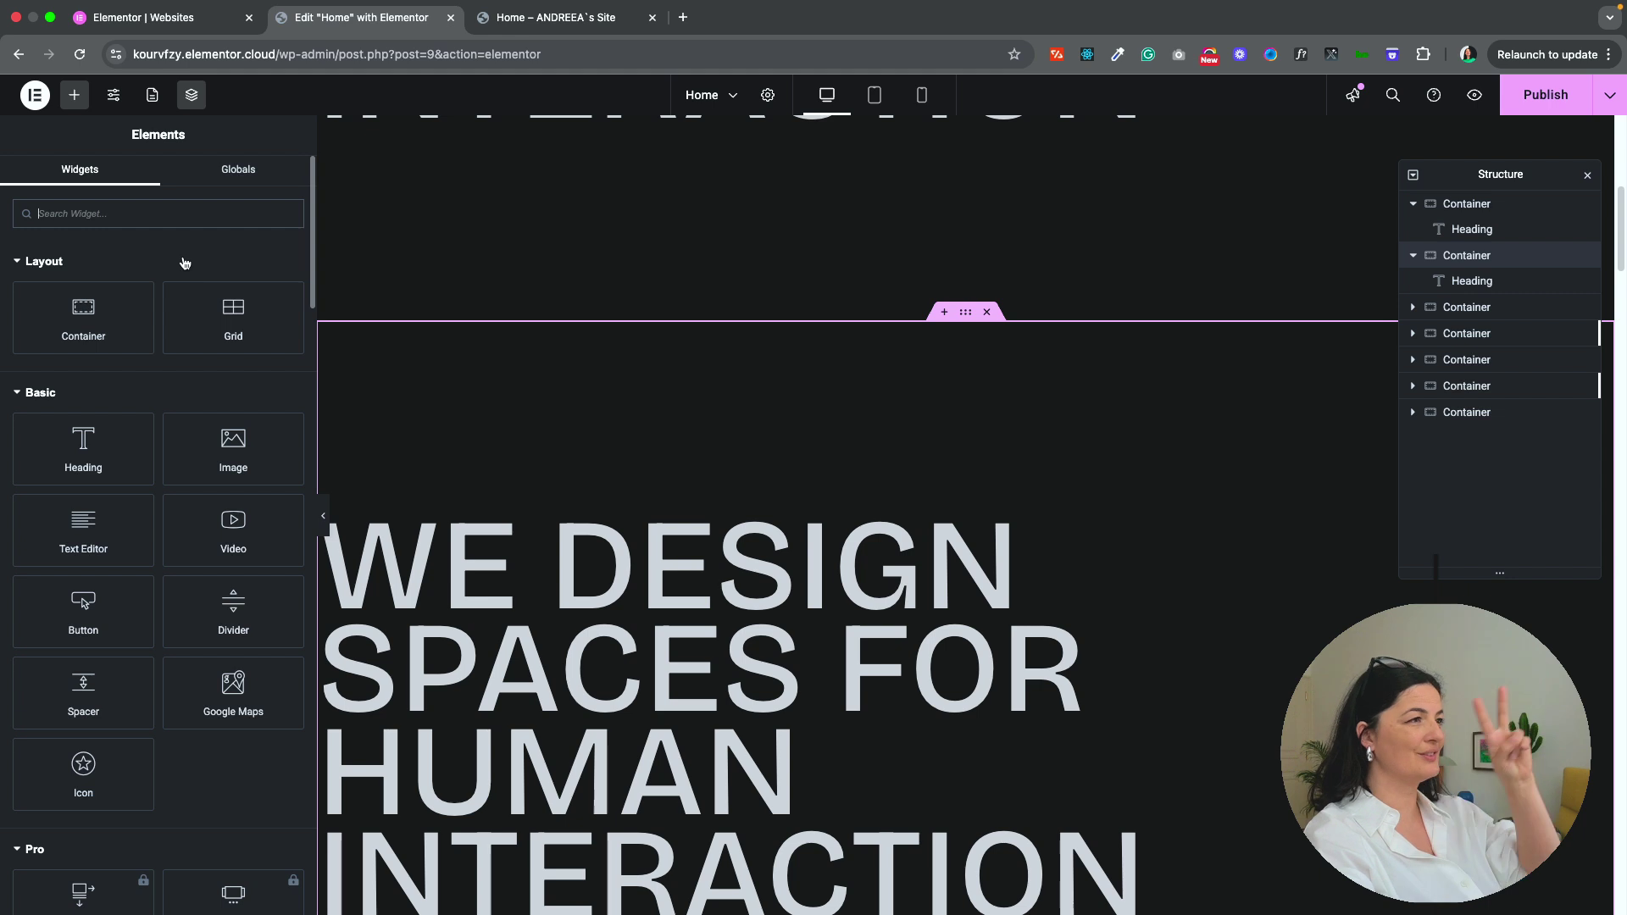
left_click(127, 339)
left_click_drag(1434, 312, 1470, 317)
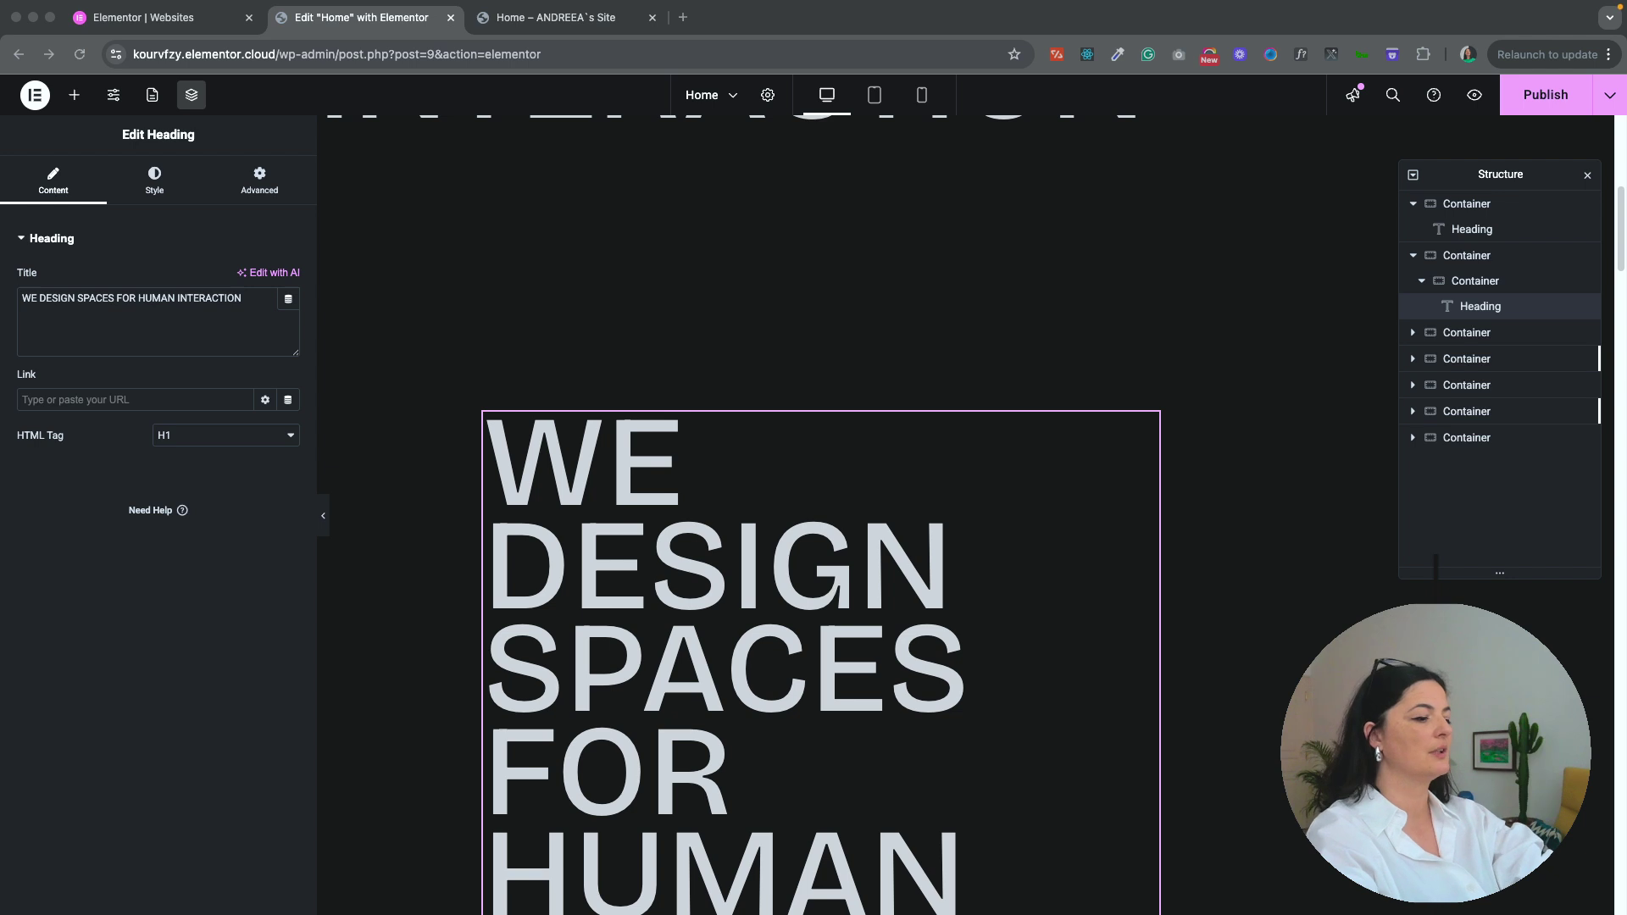
Step: Change the nested heading to MADE TO LIVE and narrow its custom width to 40%
triple_click(108, 307)
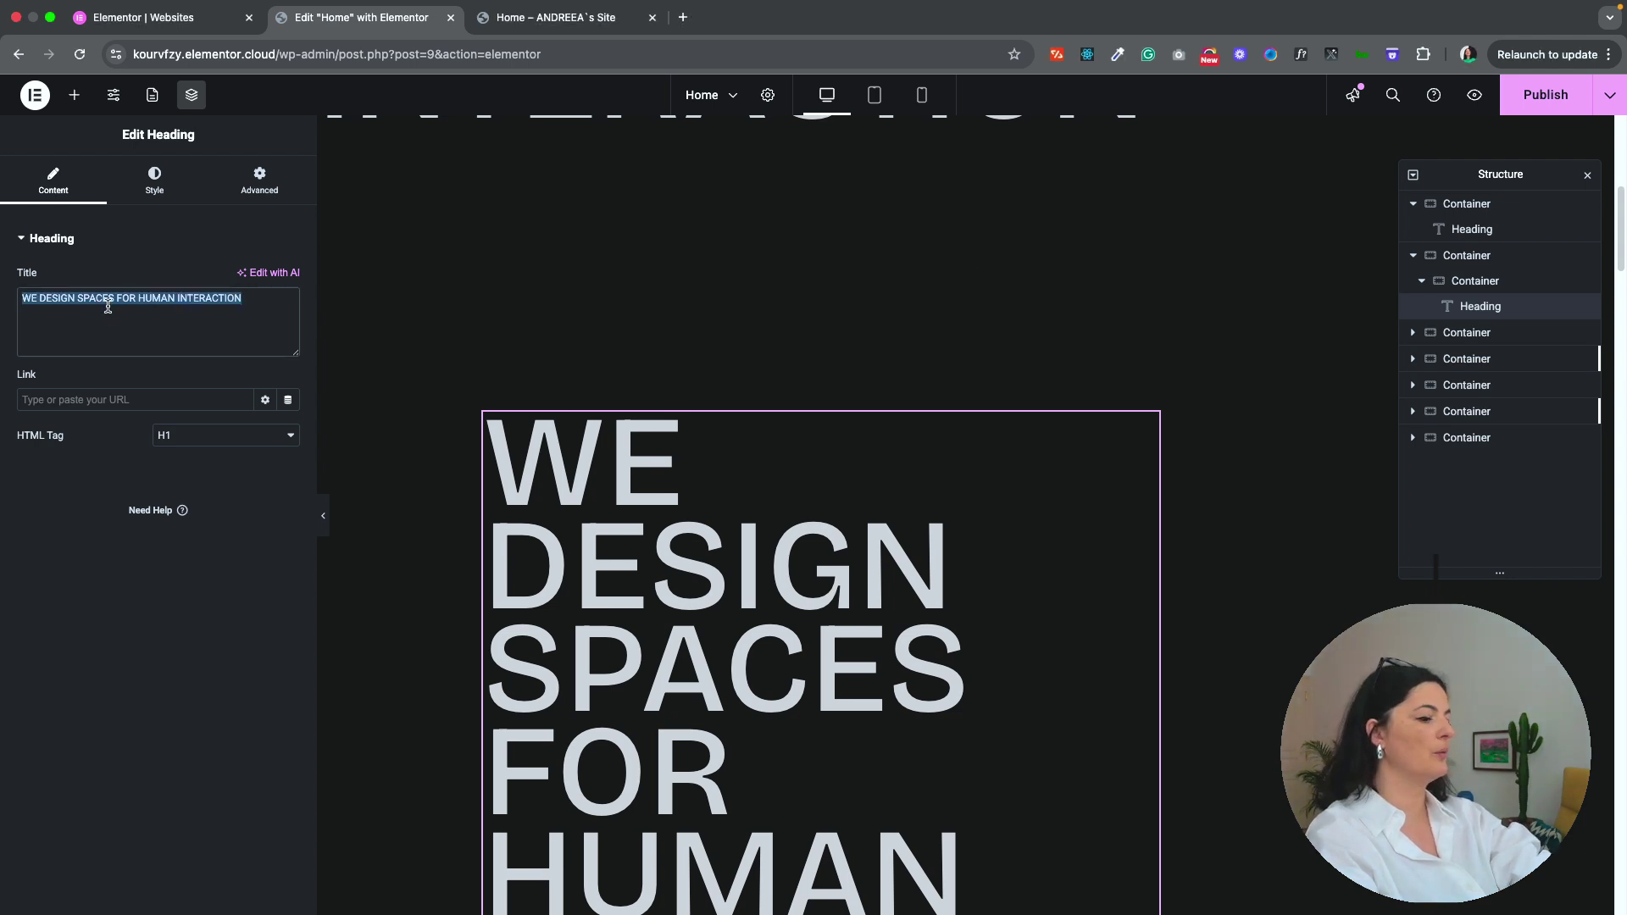
type("Made To Live")
left_click(155, 181)
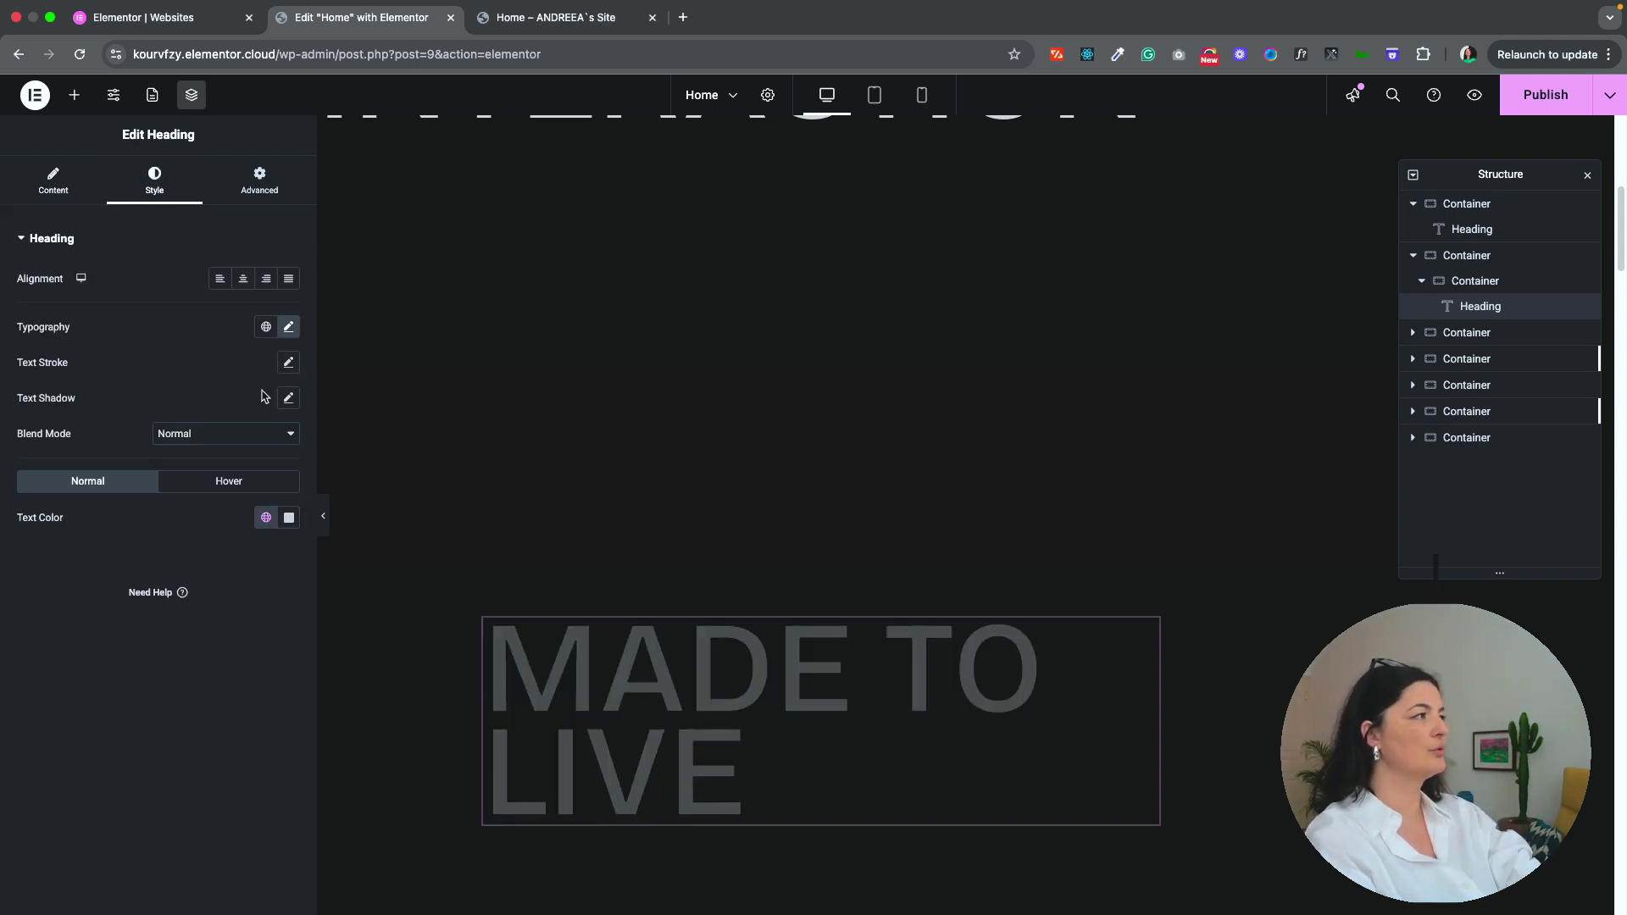
left_click(287, 328)
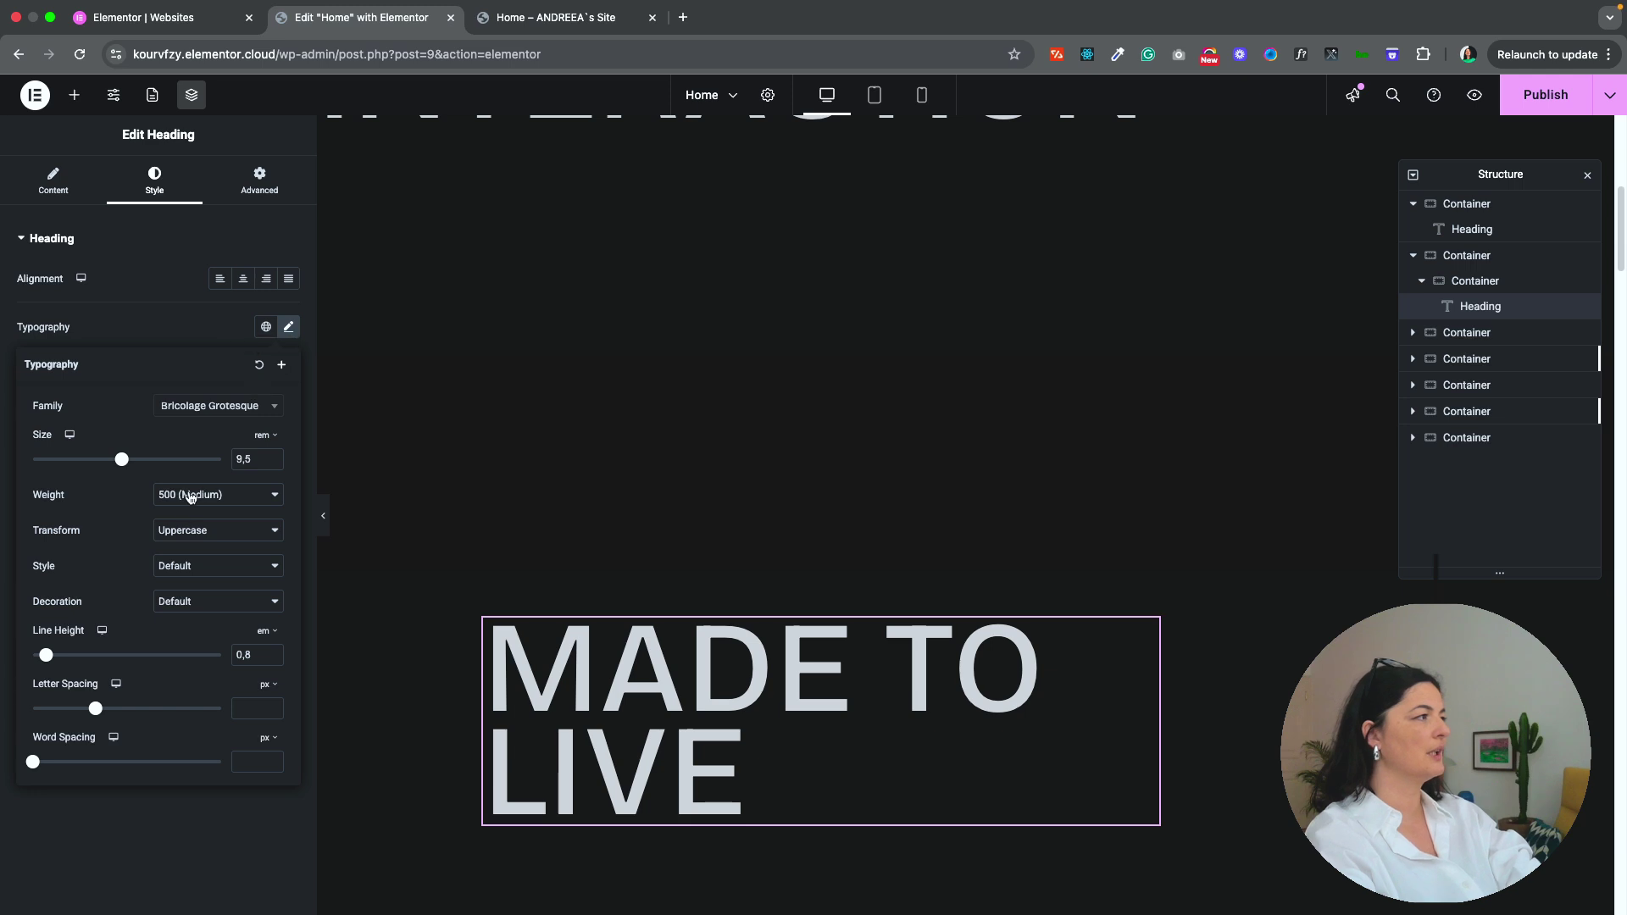
left_click(247, 202)
left_click_drag(166, 464, 103, 468)
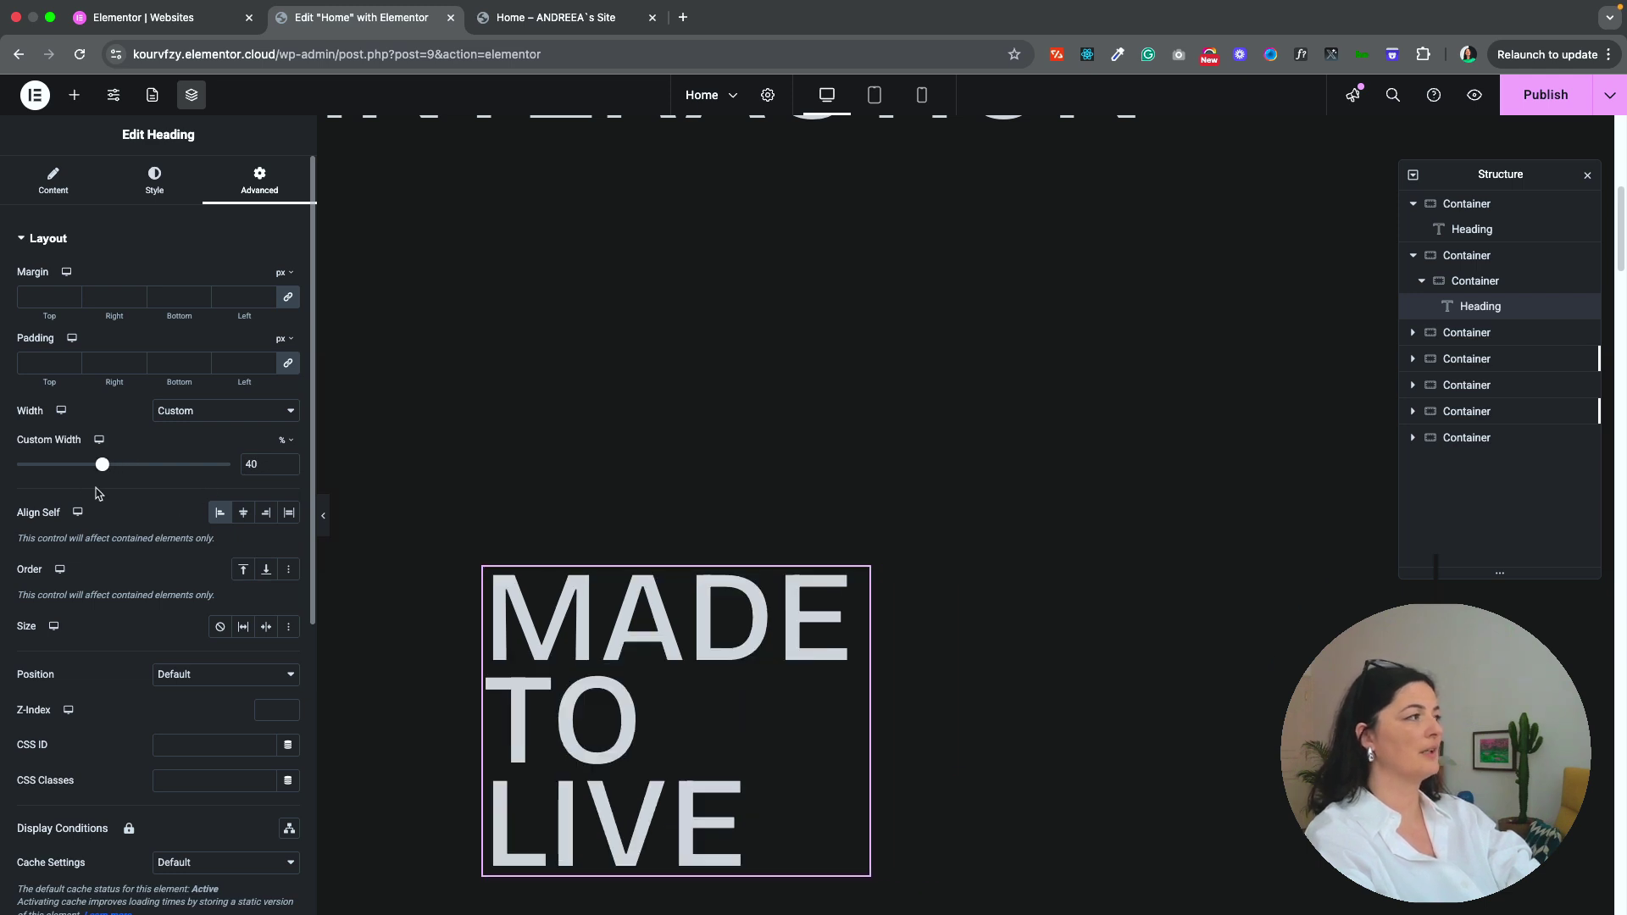
Step: Make the inner container full width, row direction, justified to End, then select the MADE TO LIVE heading
left_click(1461, 284)
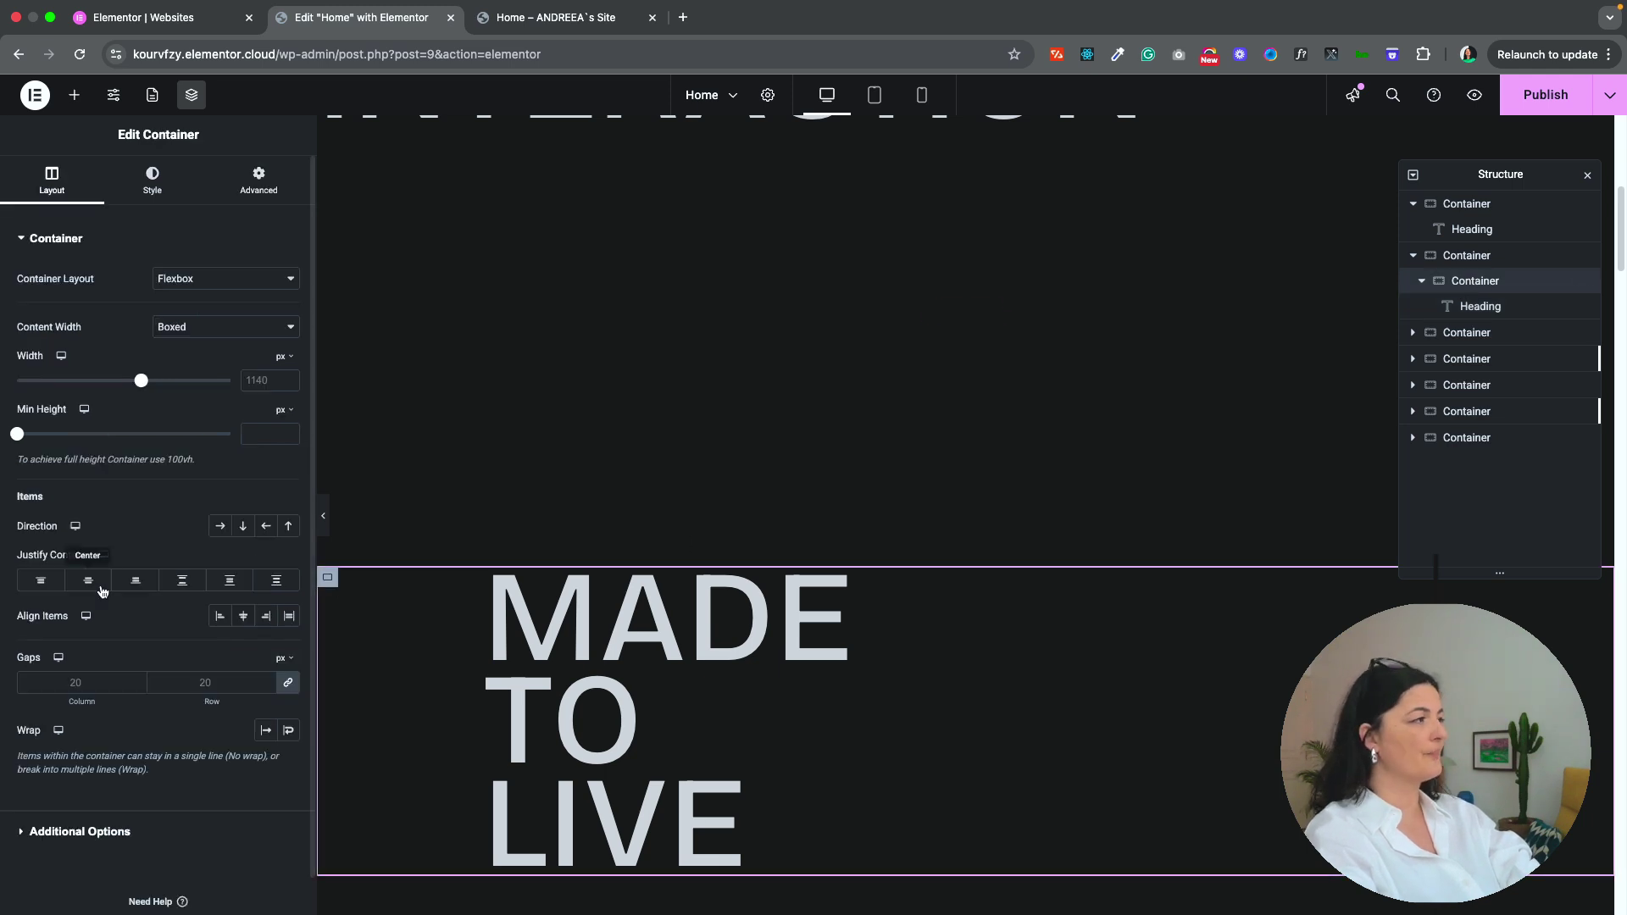
left_click(177, 331)
left_click(180, 342)
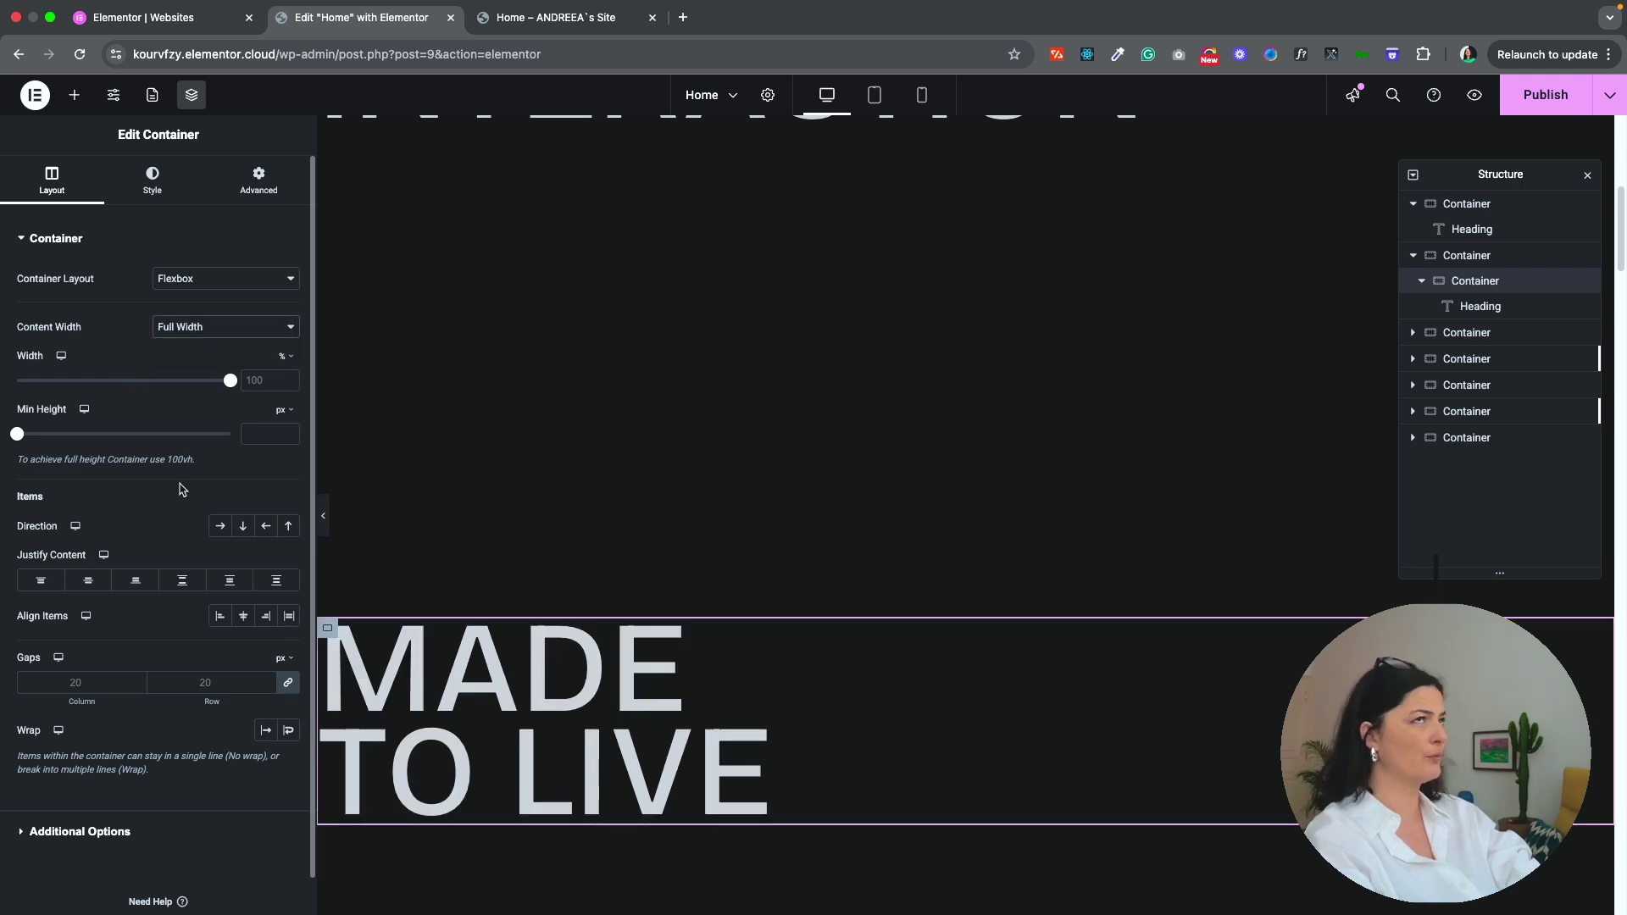
left_click(219, 527)
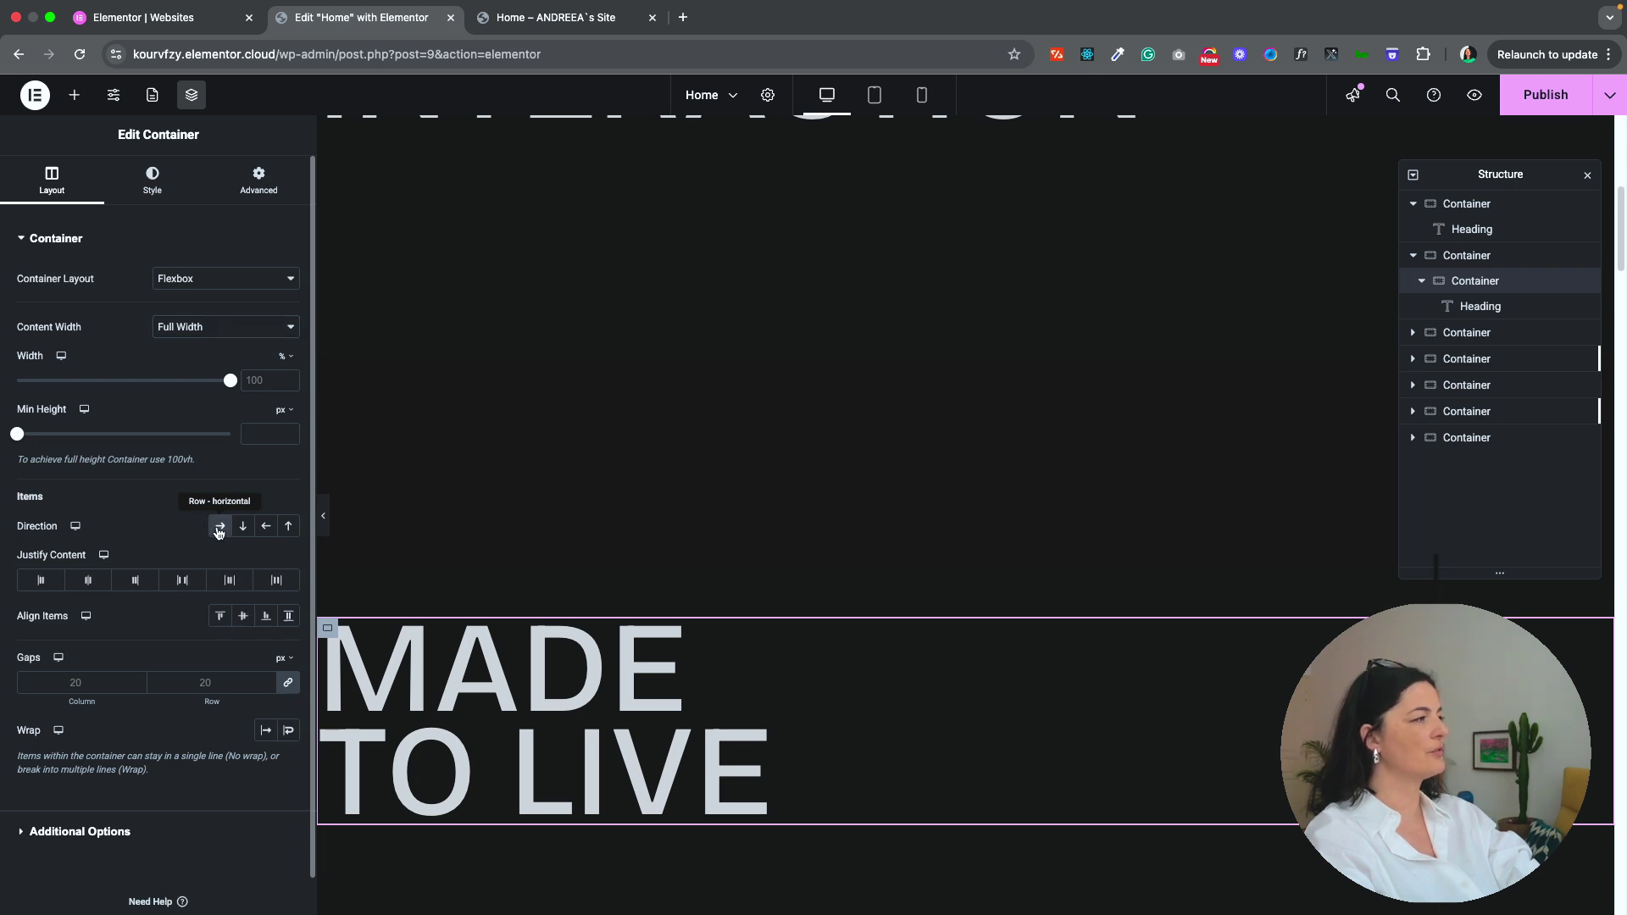
left_click(135, 581)
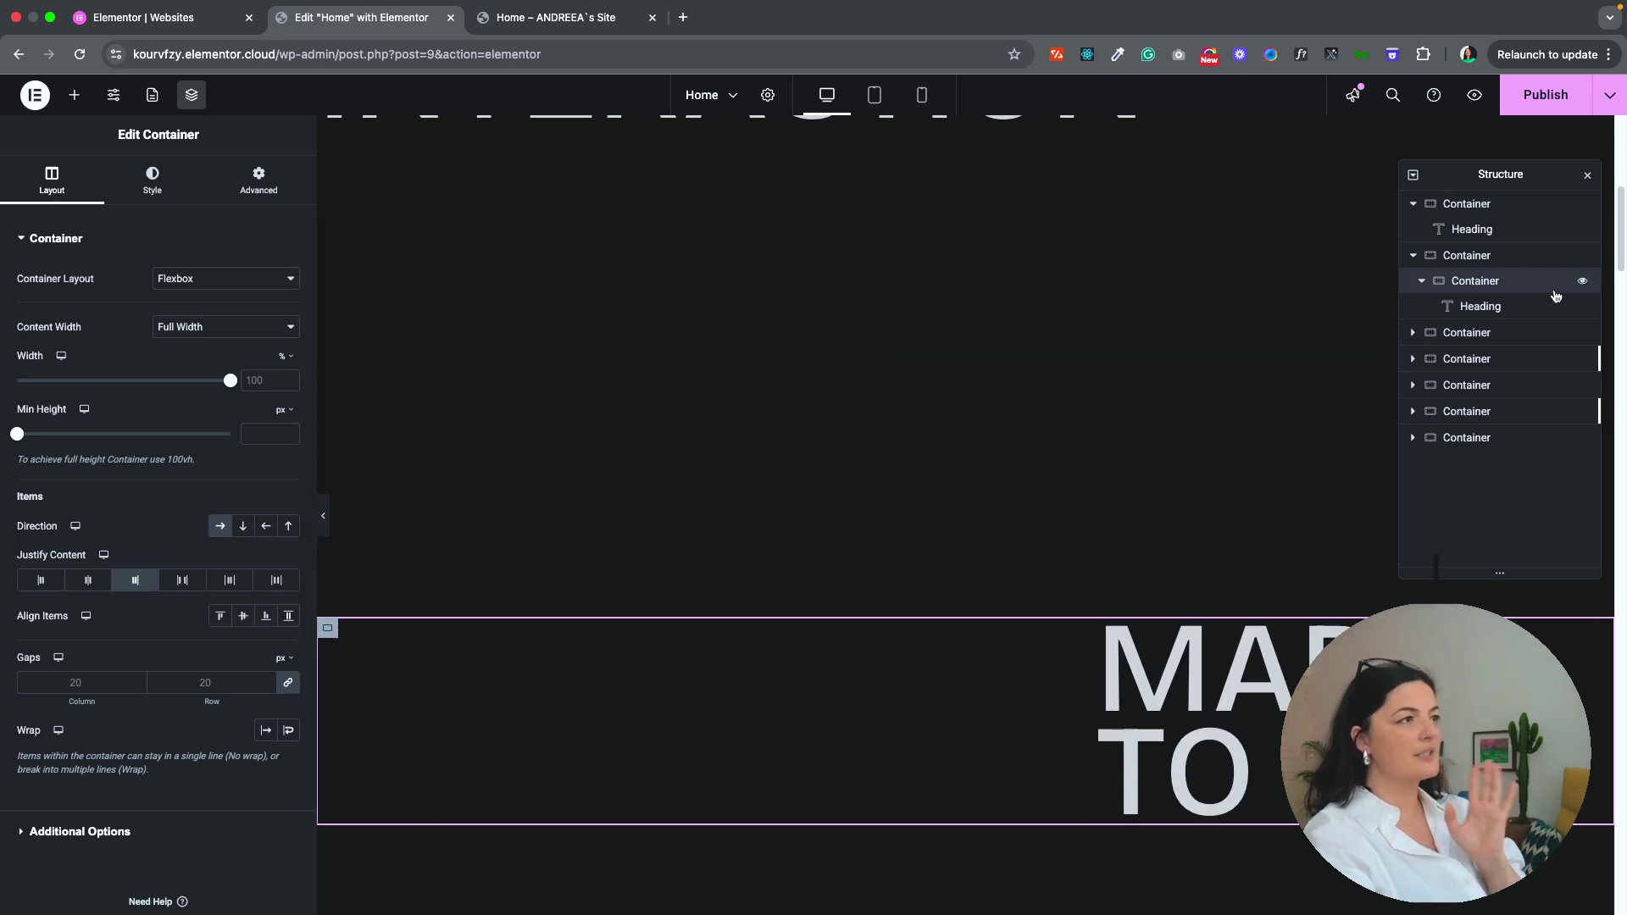
left_click(1461, 312)
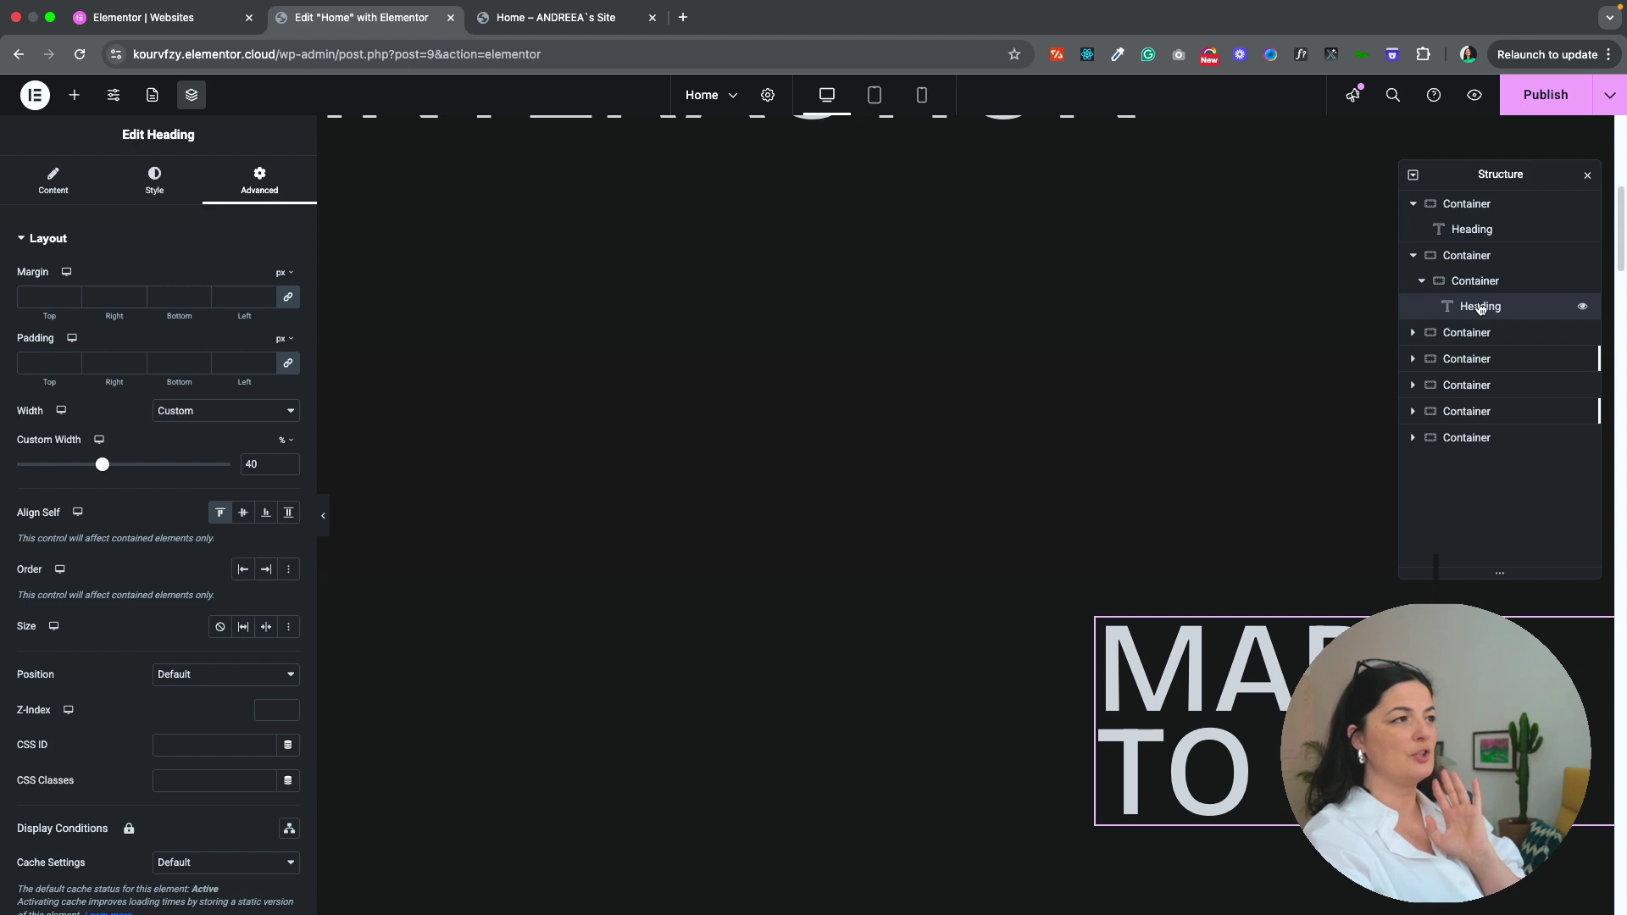
right_click(1480, 308)
left_click(1465, 307)
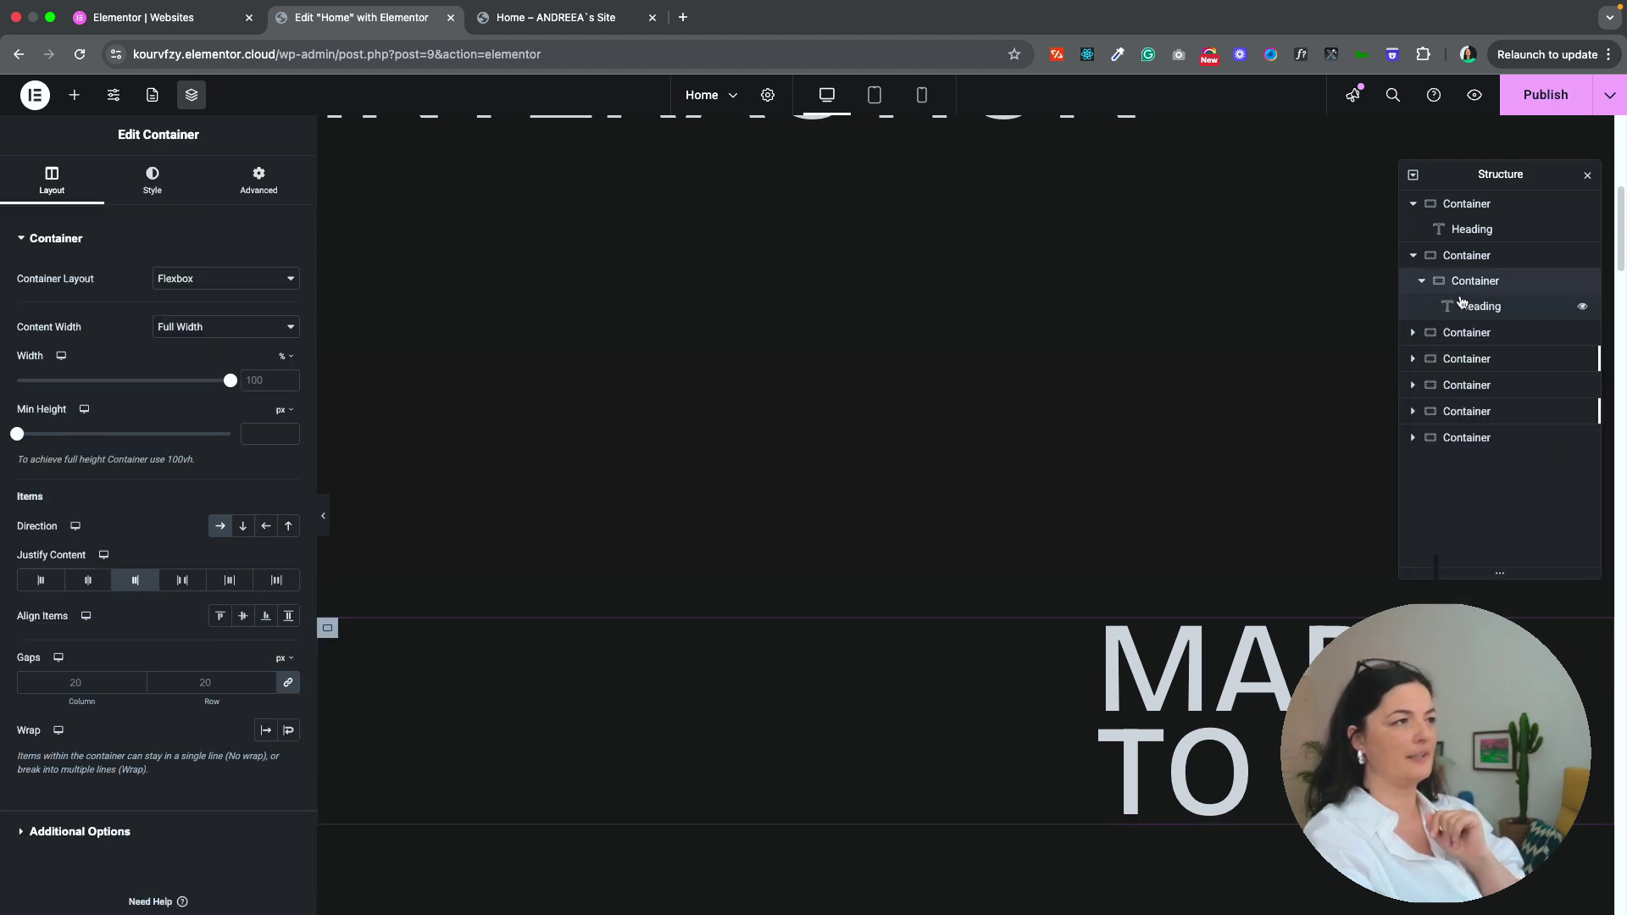
Step: Duplicate the MADE TO LIVE heading, undoing a trial paragraph paste into the copy
left_click(1463, 310)
right_click(1465, 309)
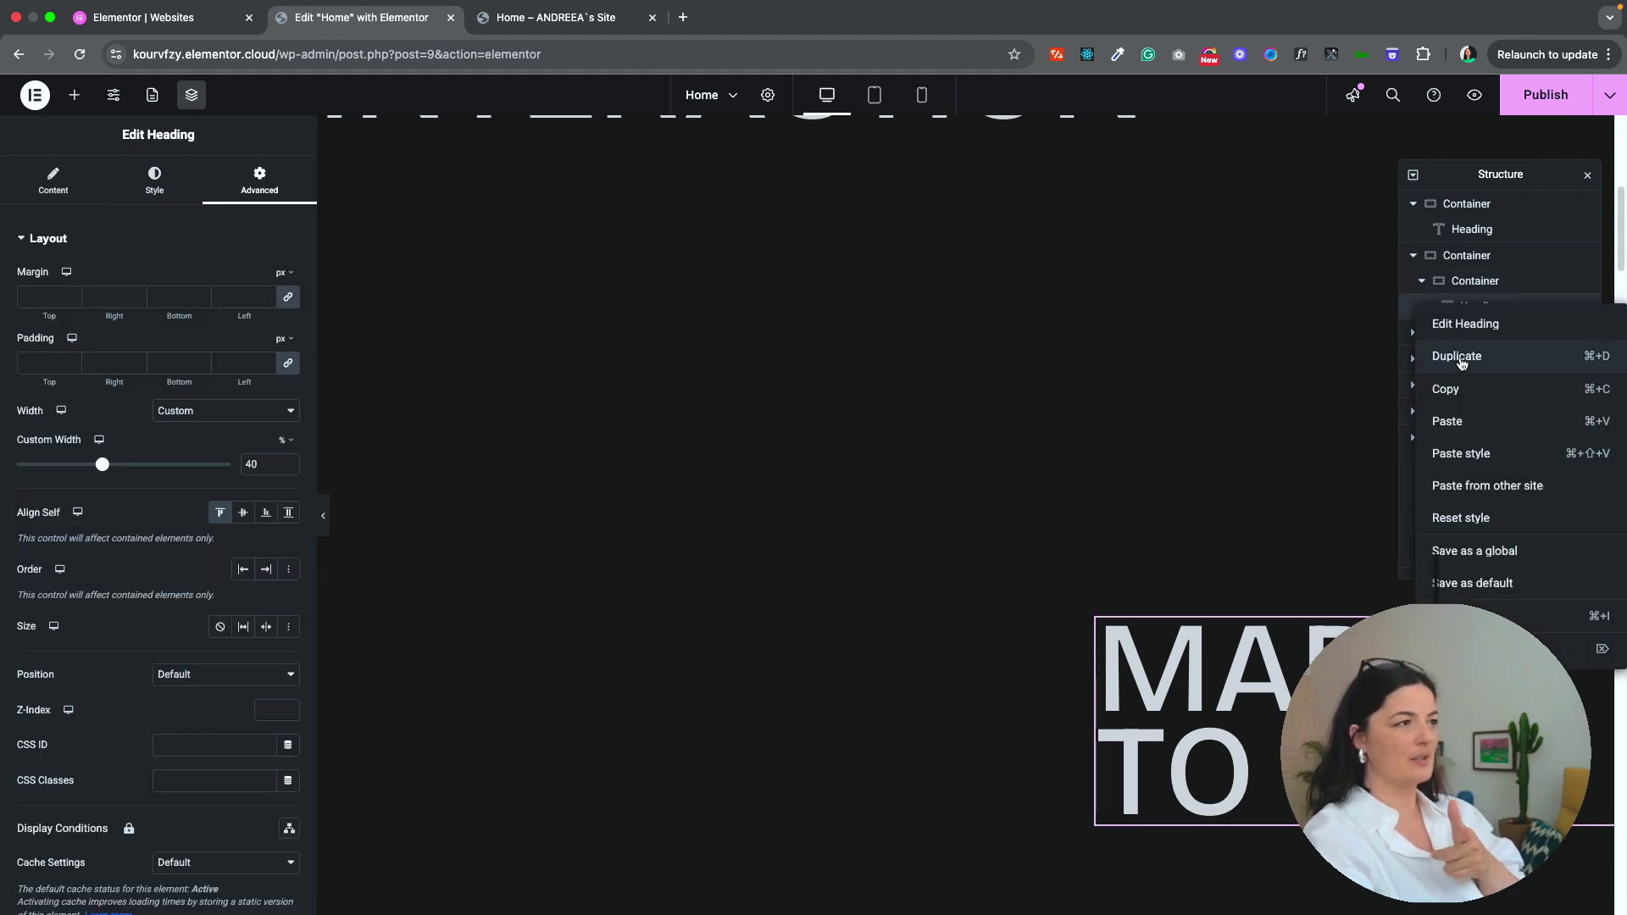
left_click(1464, 357)
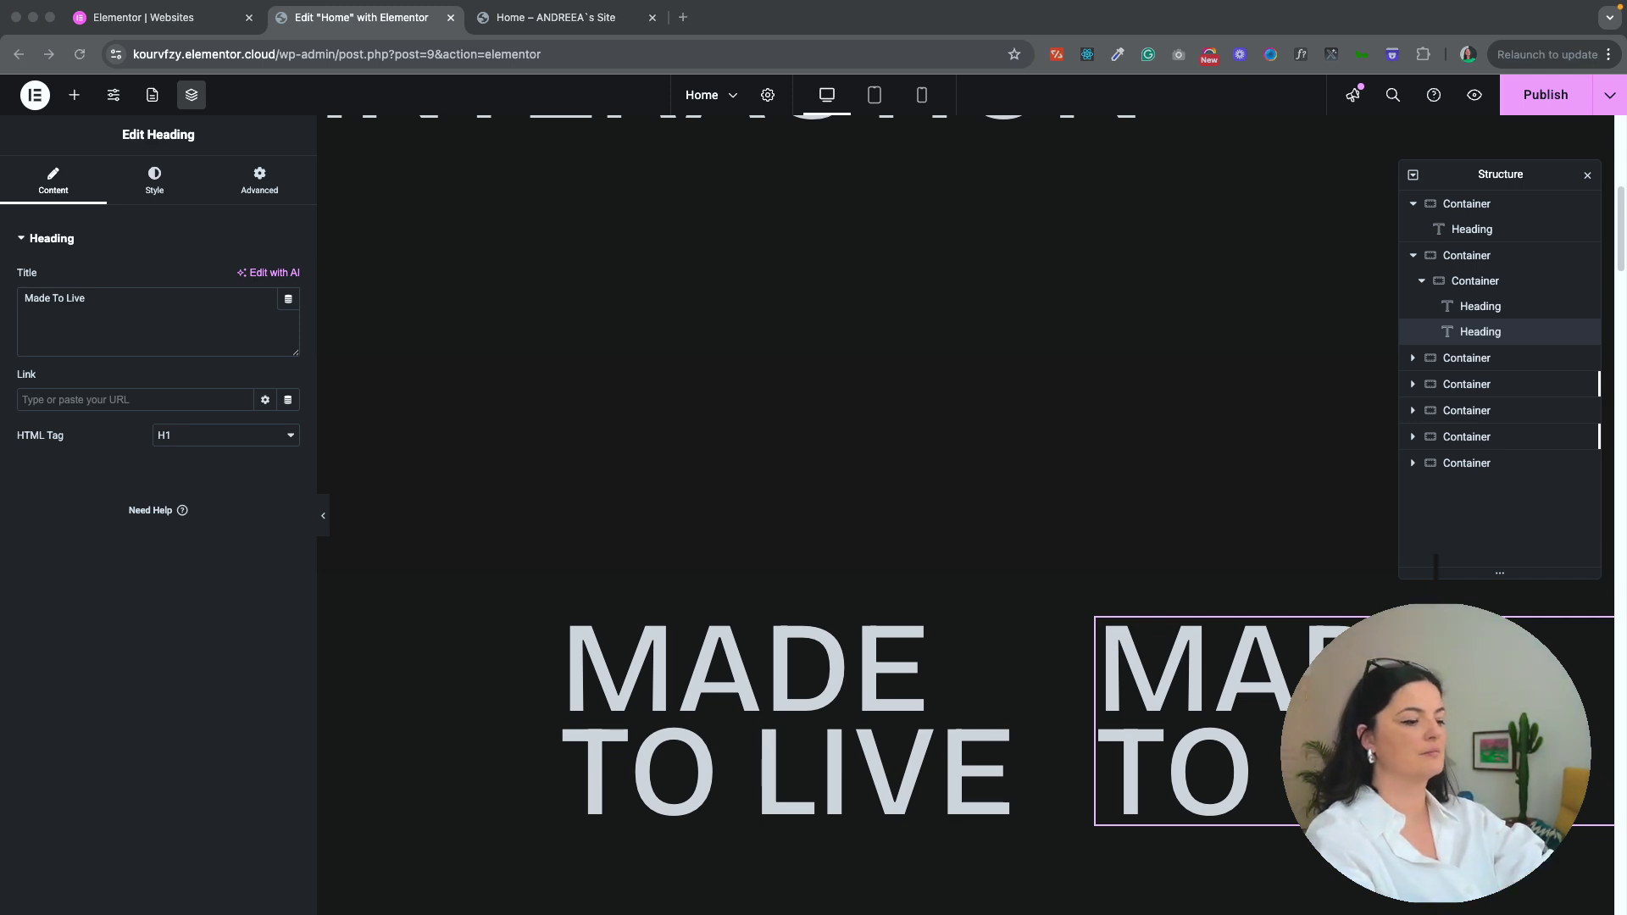
triple_click(60, 295)
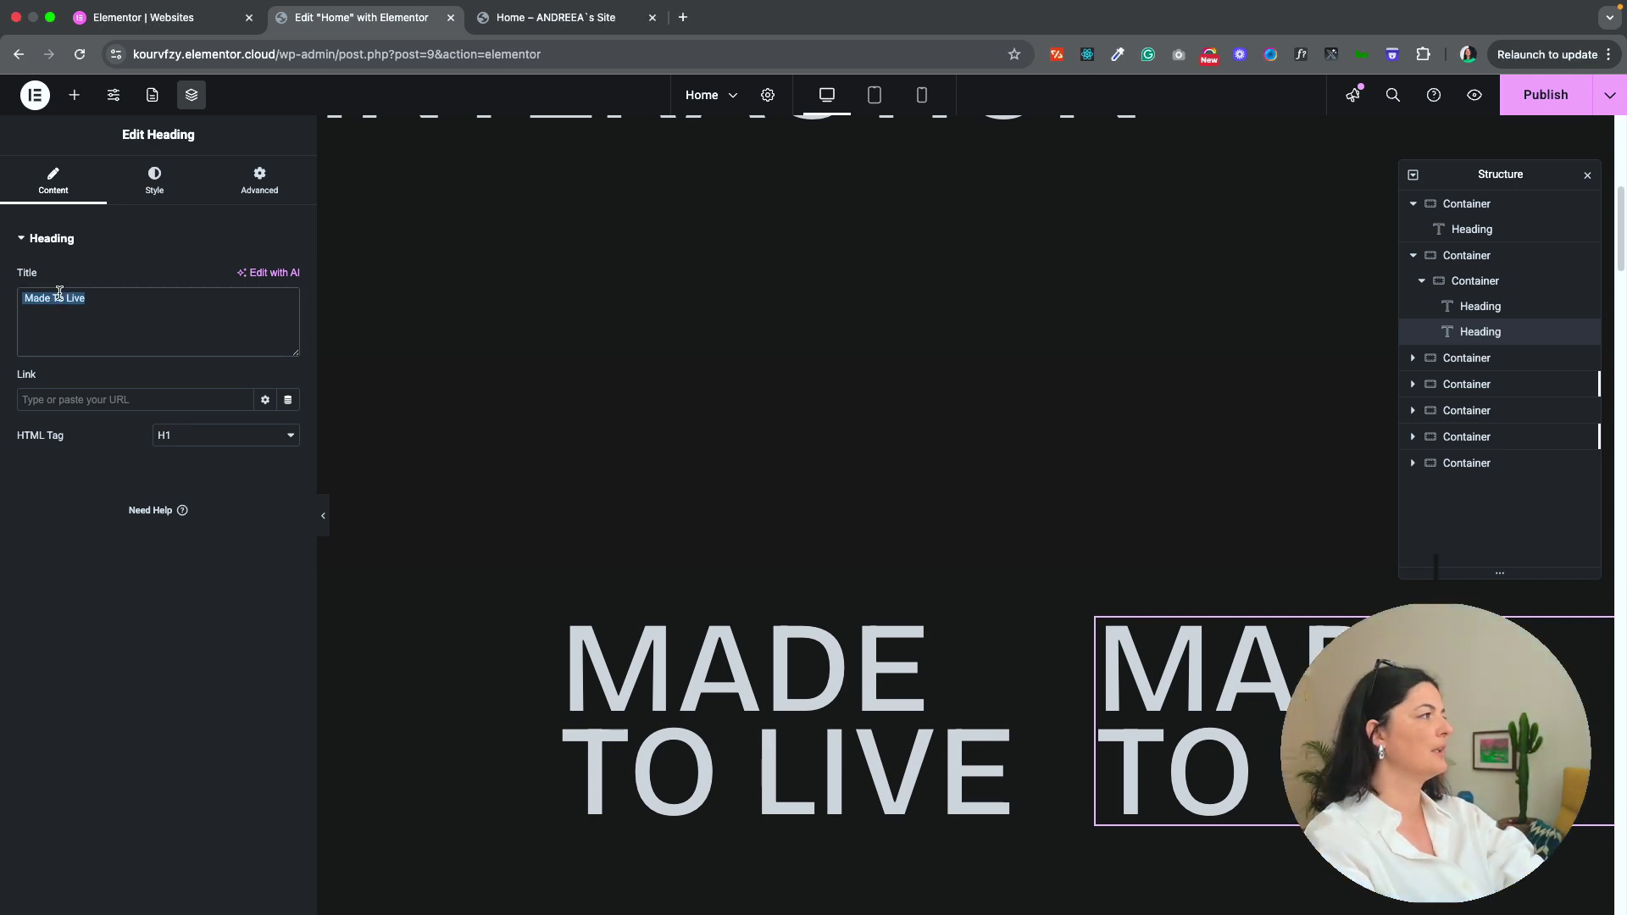
type("Notto is the leading global branding consultancy for positioning, scaling, and reinventing companies in the tech and innovation space.")
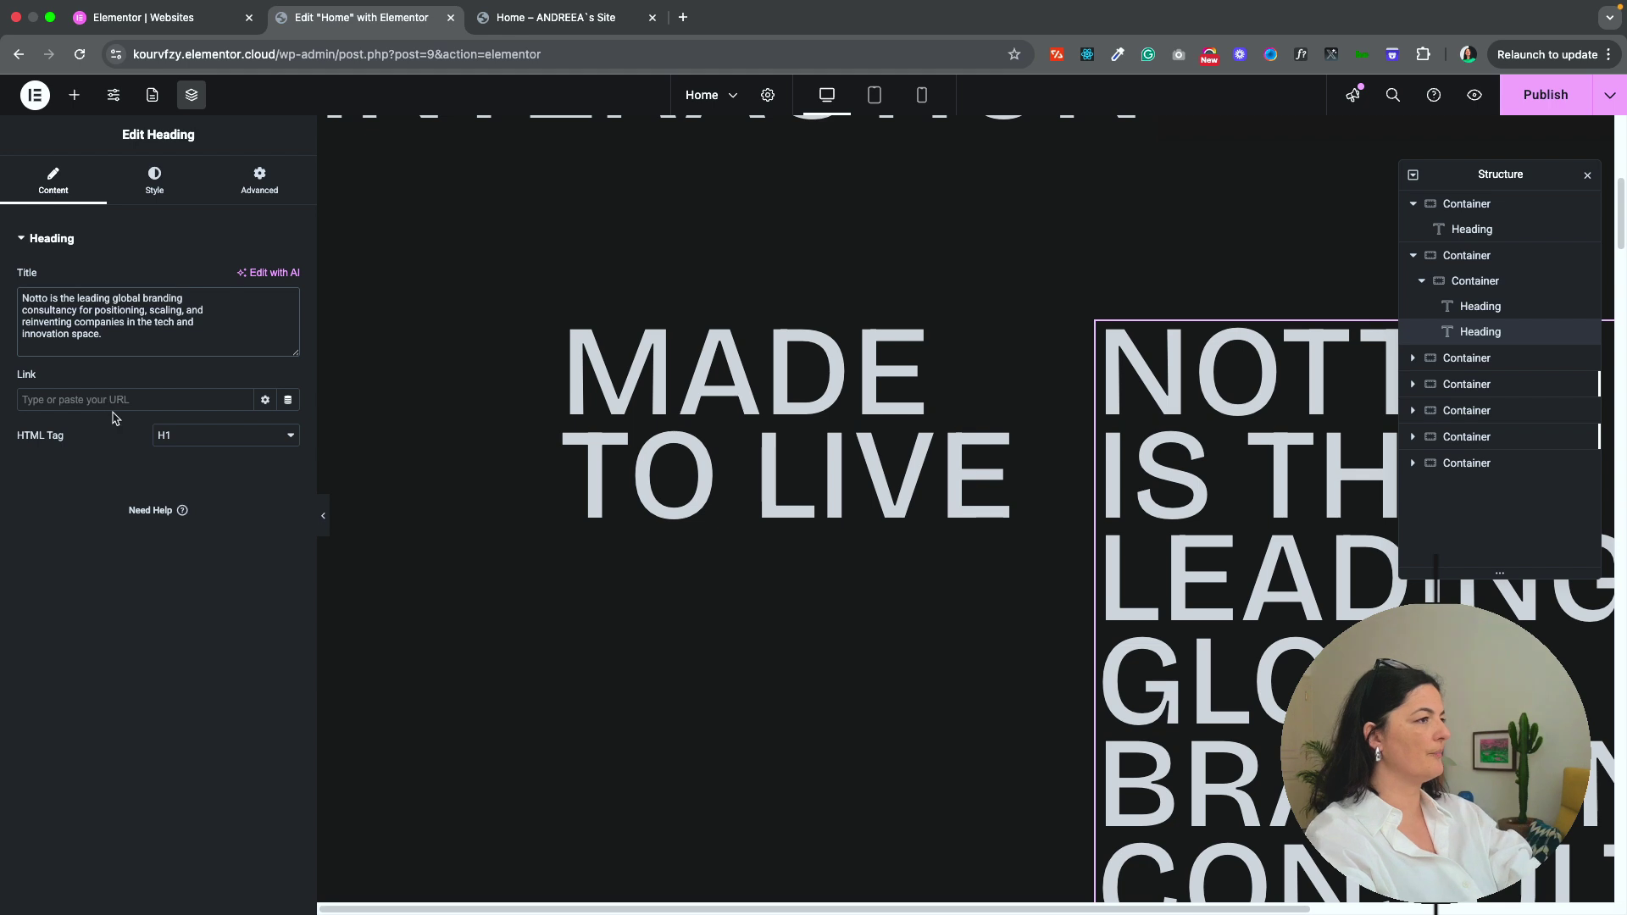
key("super+z")
key("super+z")
key("super+z")
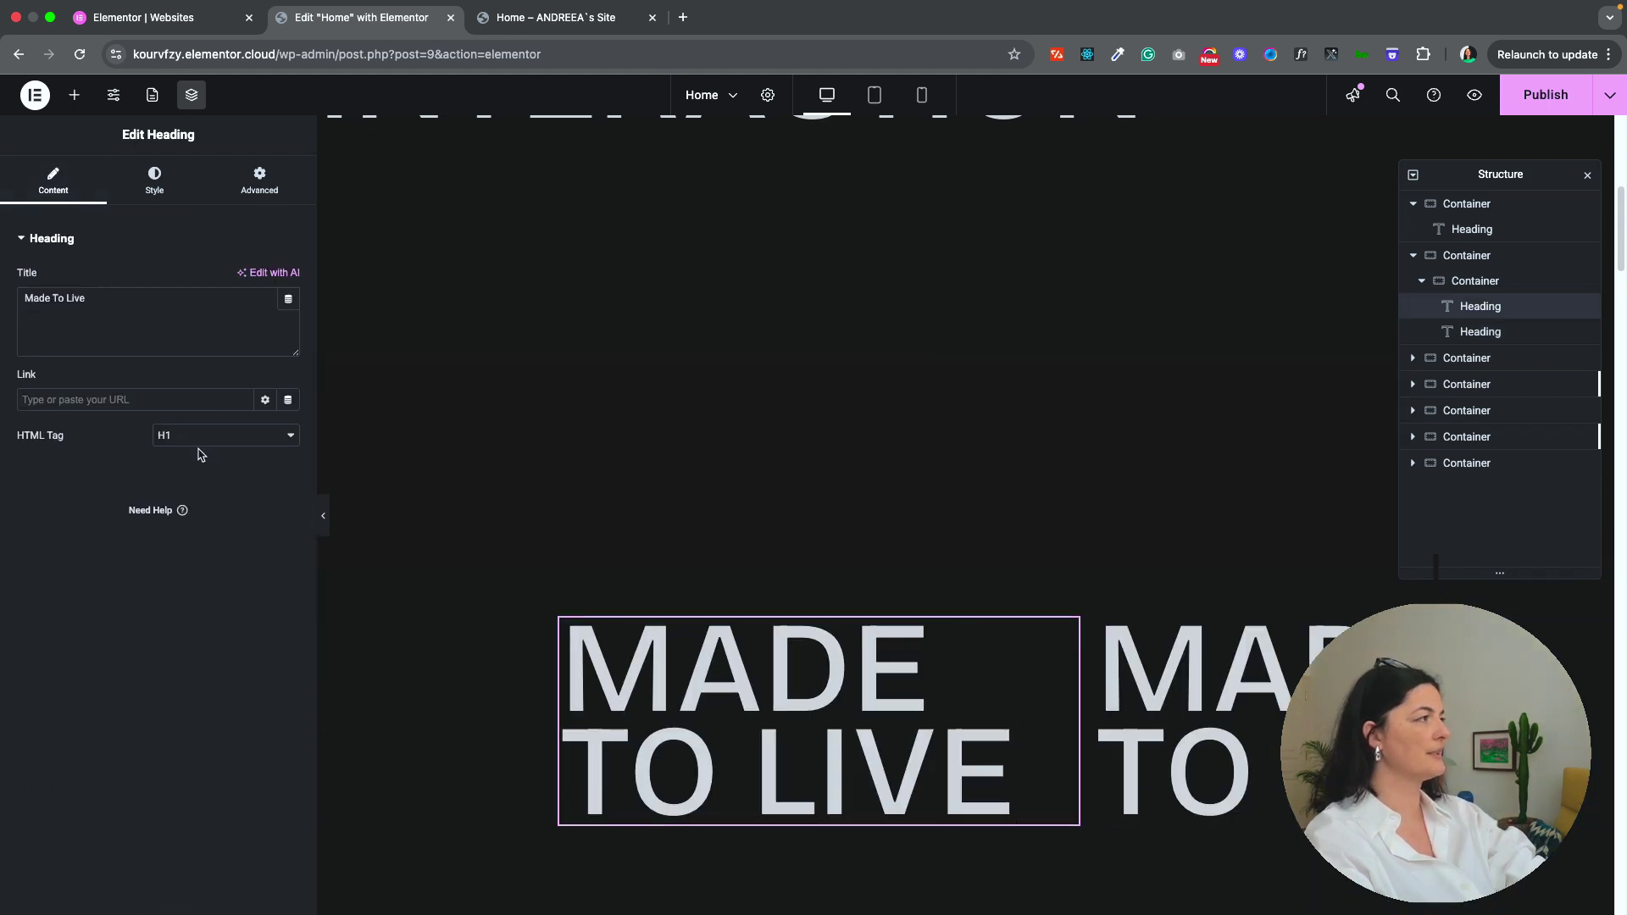
triple_click(112, 306)
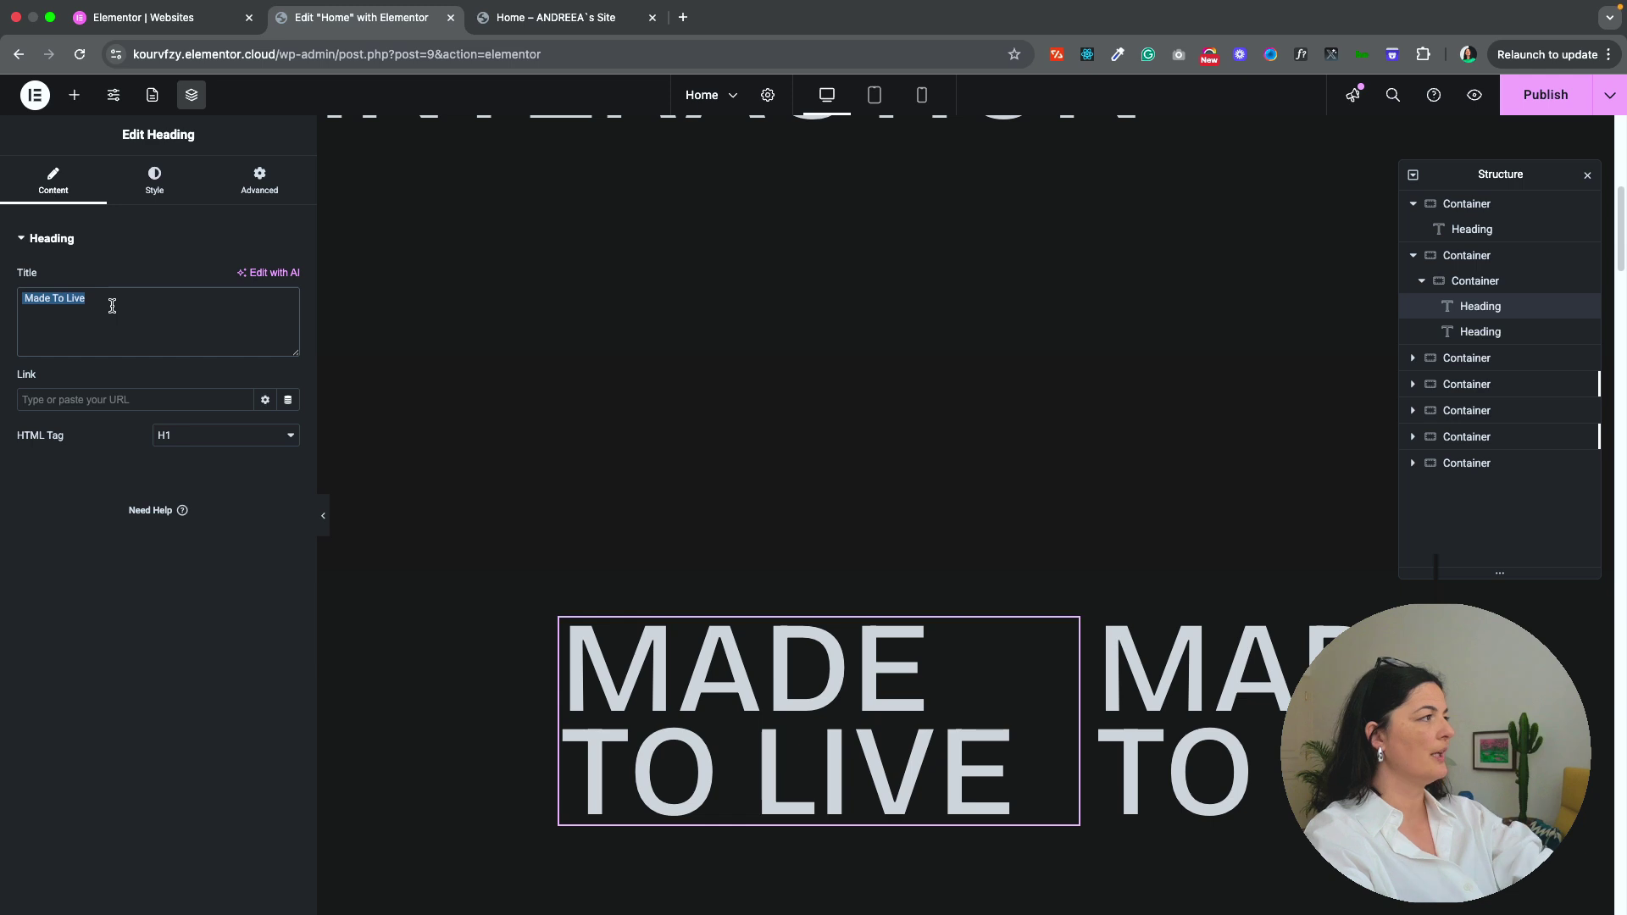
Step: Paste the Notto paragraph into the left heading at 1.3 rem with 0.9 line height
type("Notto is the leading global branding consultancy for positioning, scaling, and reinventing companies in the tech and innovation space.")
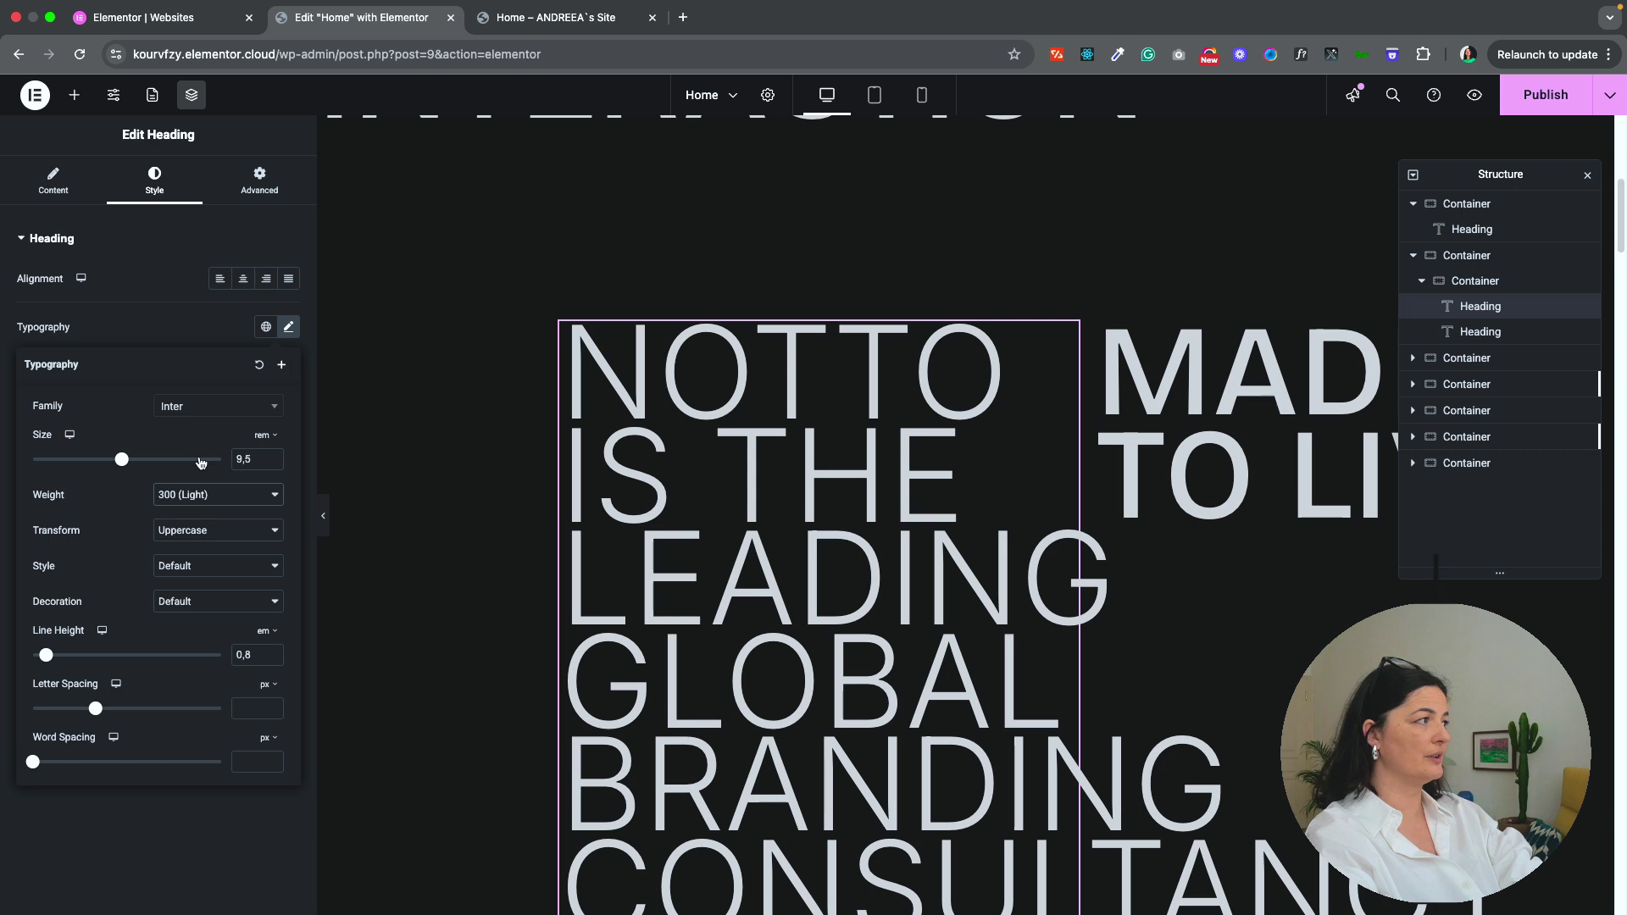
left_click_drag(117, 460, 44, 467)
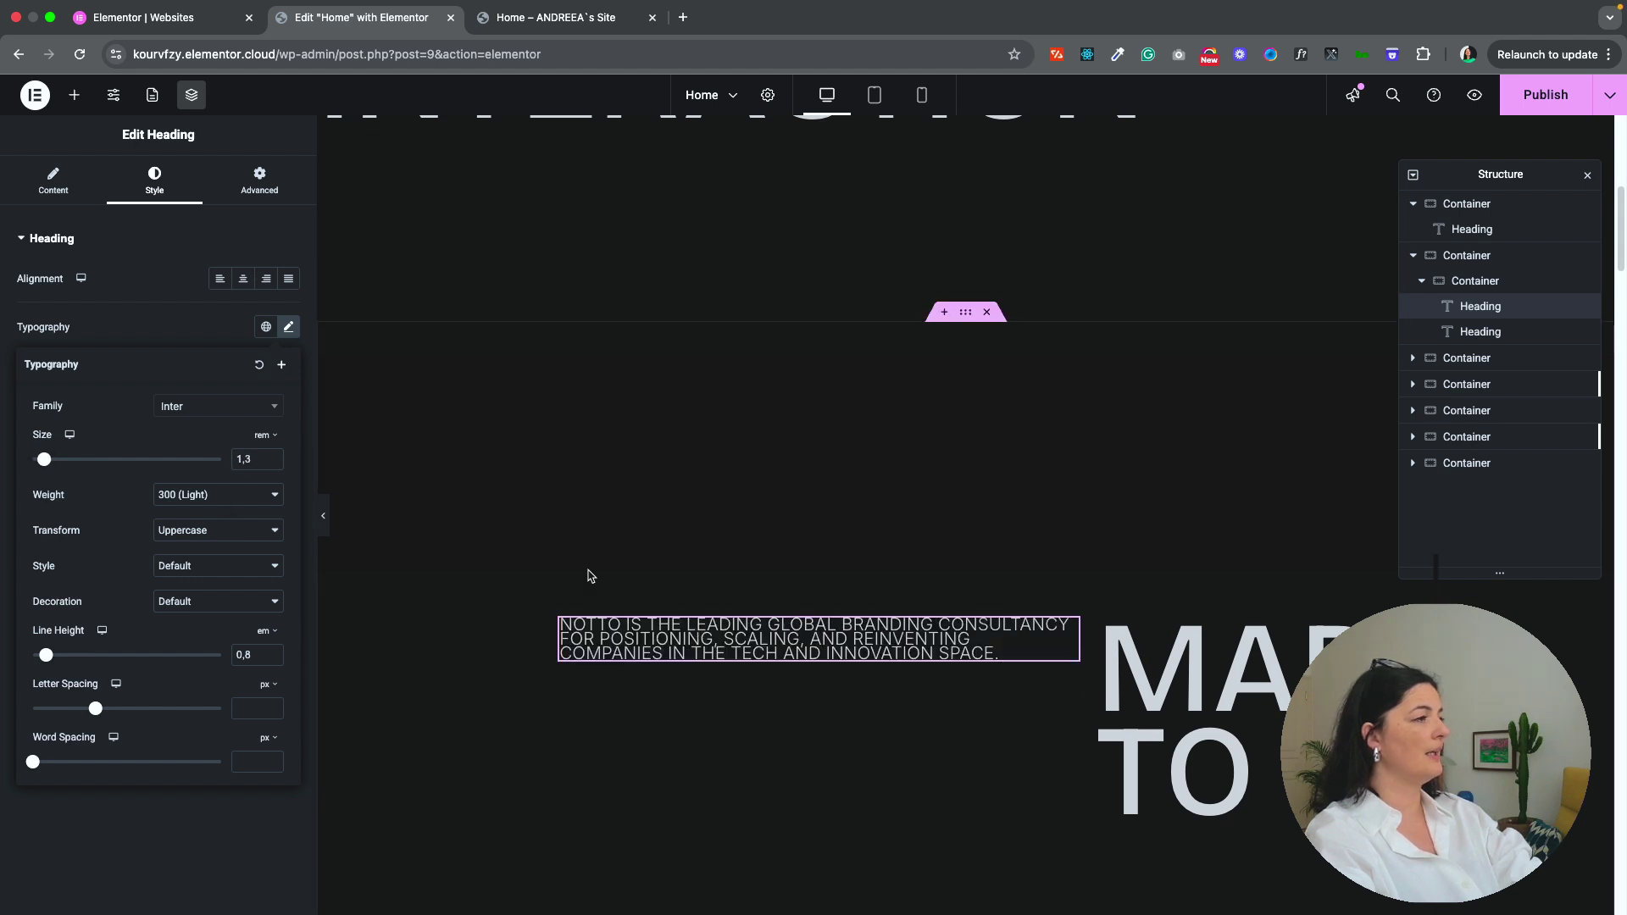
left_click(273, 652)
left_click(274, 651)
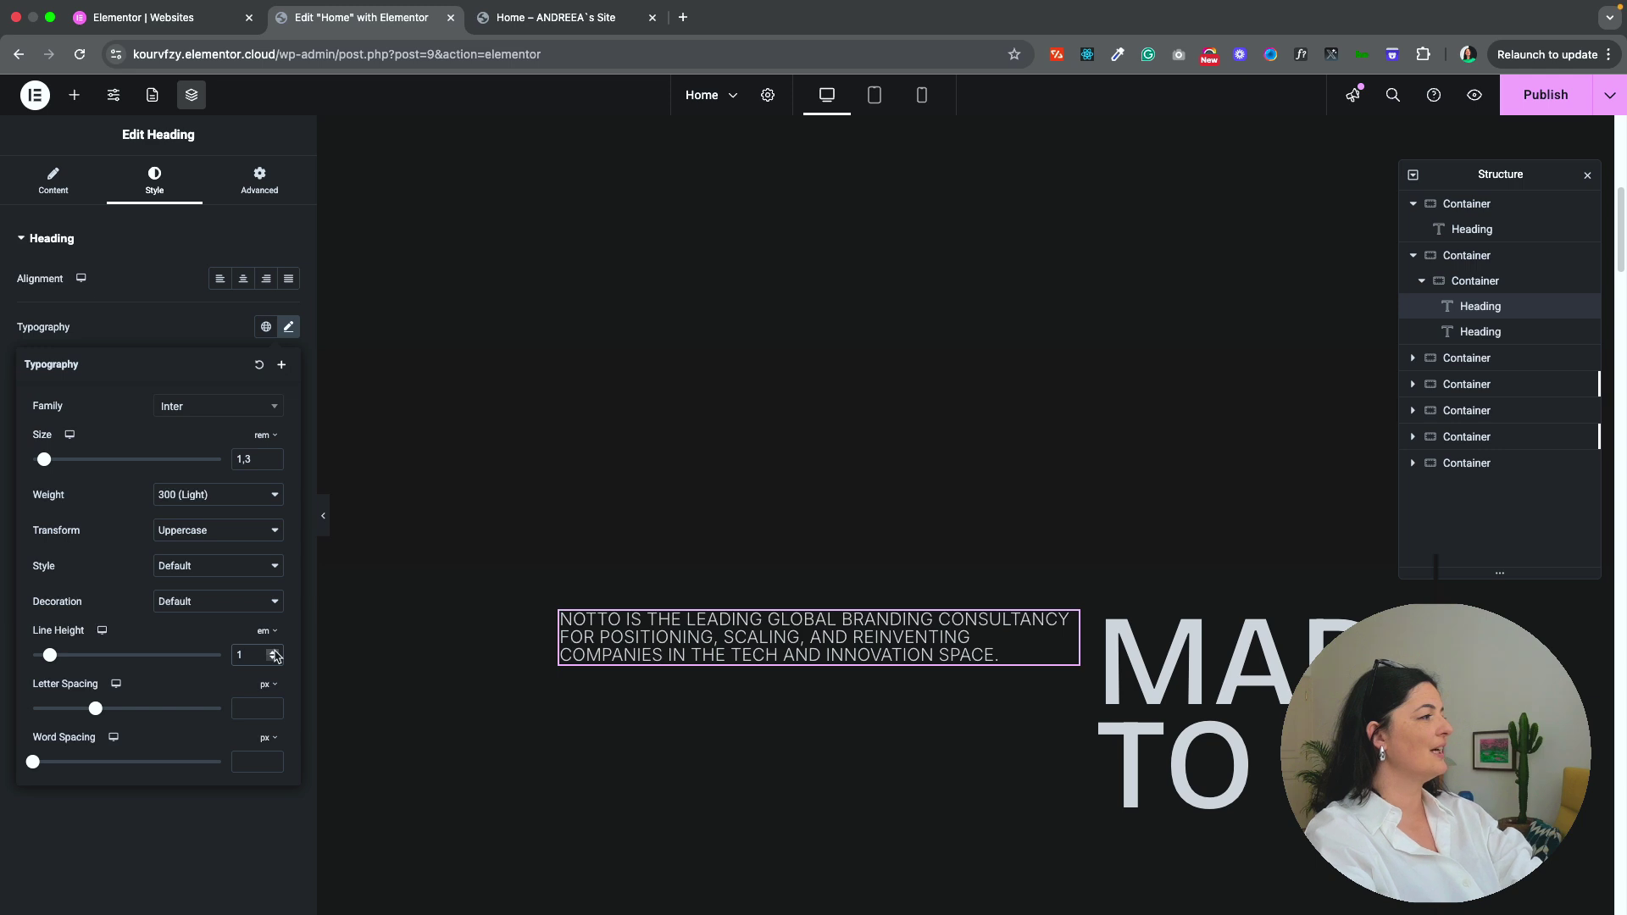
left_click(273, 658)
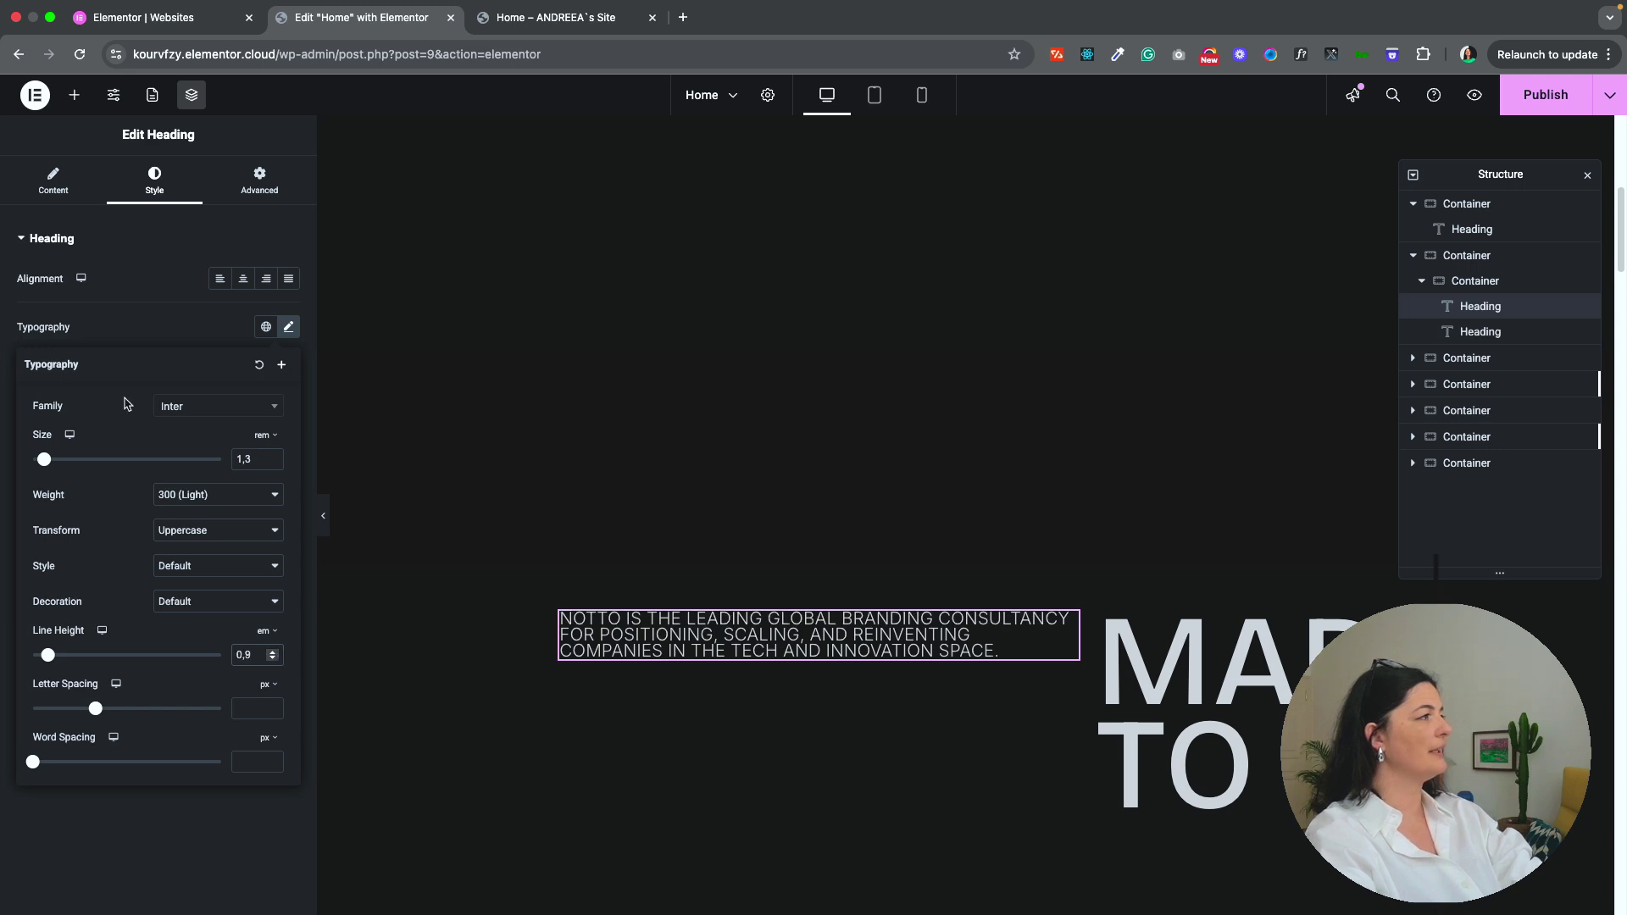
Step: Set the paragraph's text transform to Normal and narrow its custom width to 20%
left_click(41, 191)
left_click(155, 180)
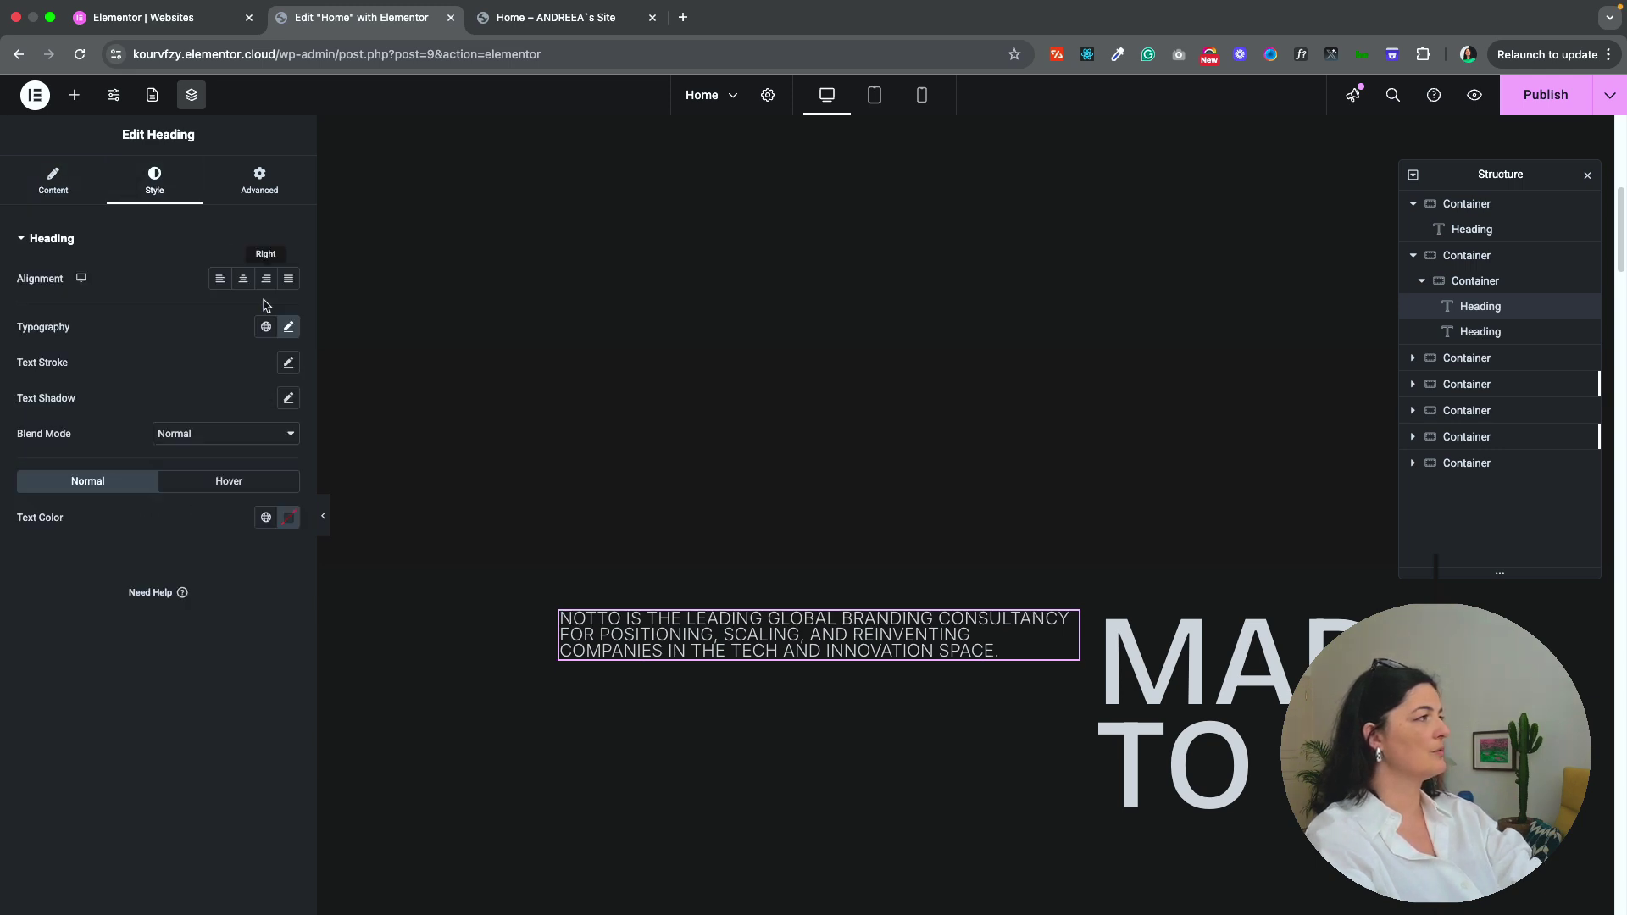
left_click(288, 327)
left_click(190, 534)
left_click(192, 596)
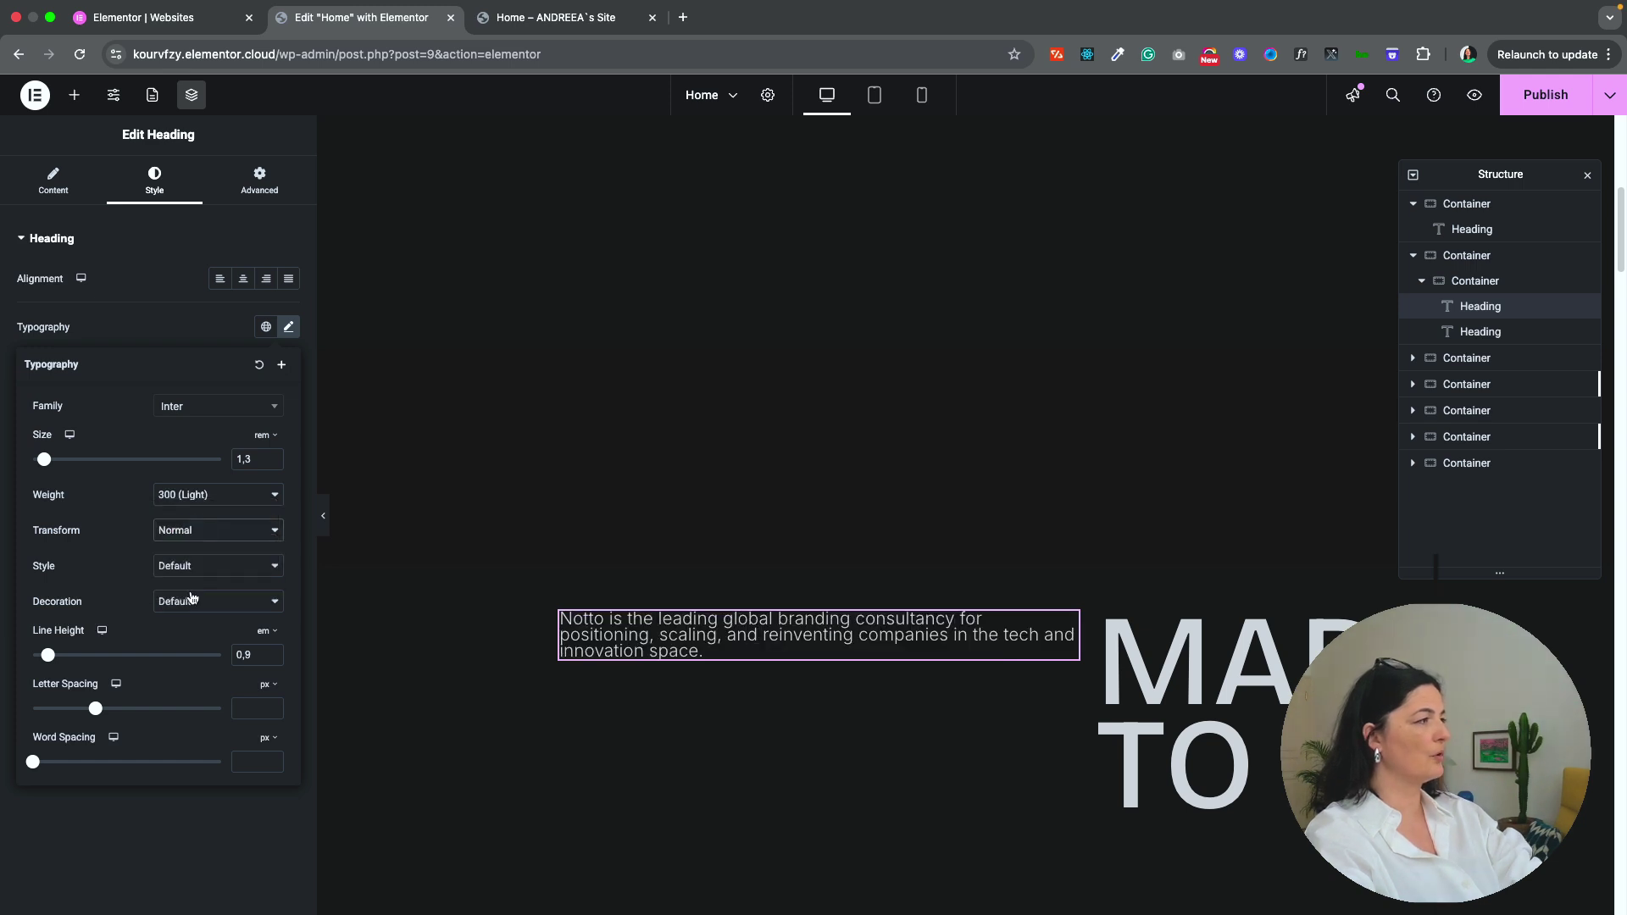
left_click(256, 183)
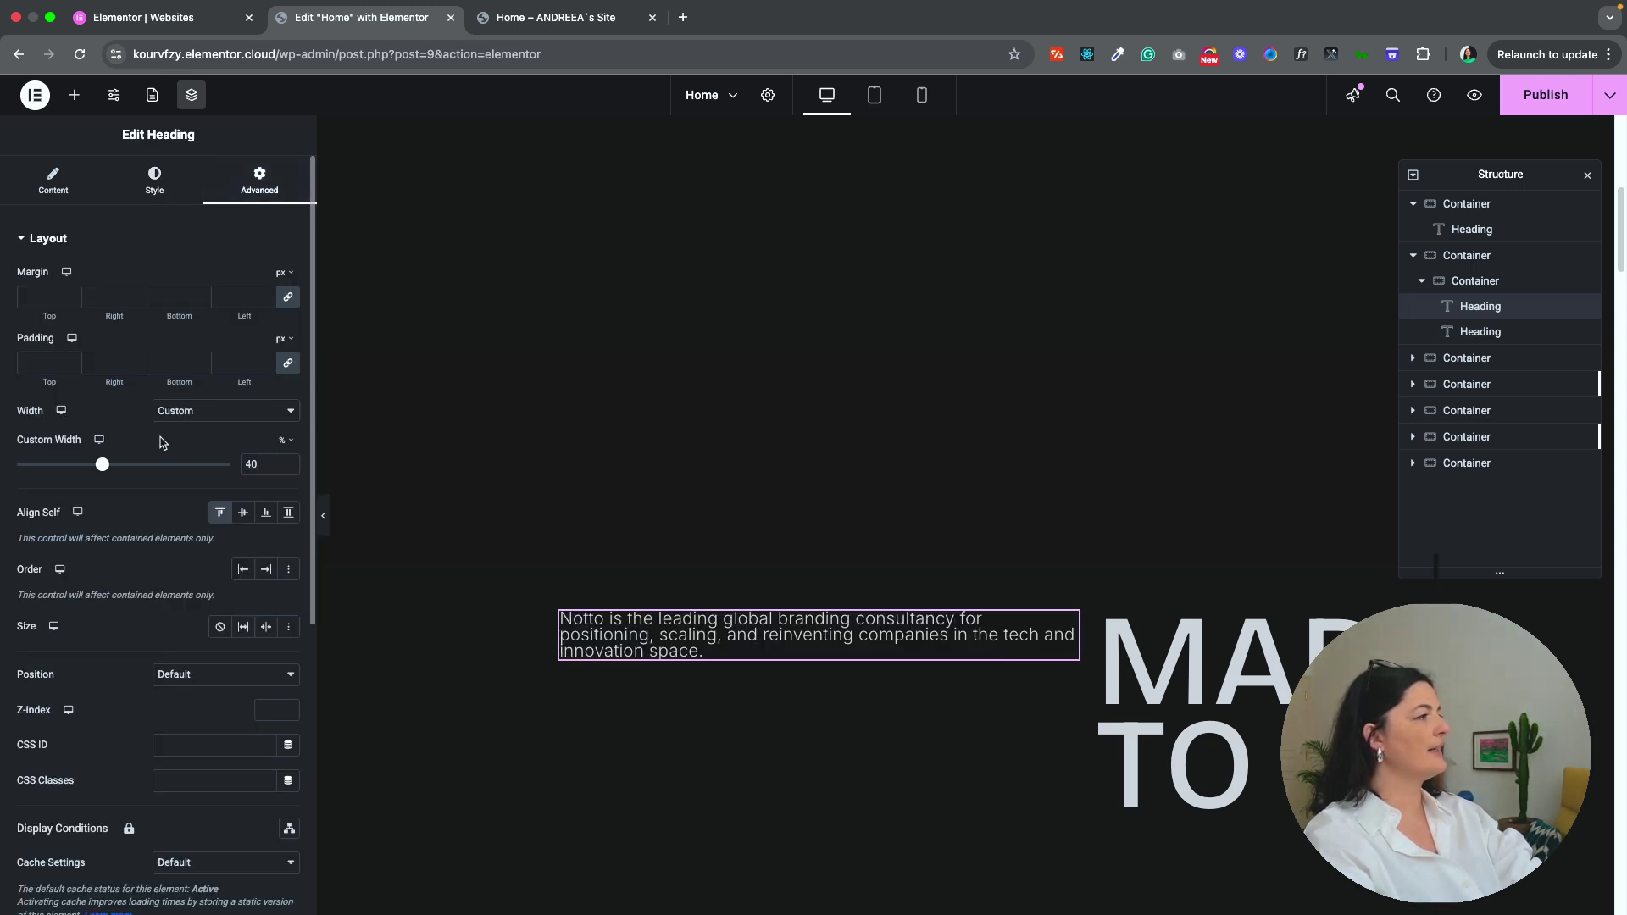
left_click_drag(103, 465, 59, 471)
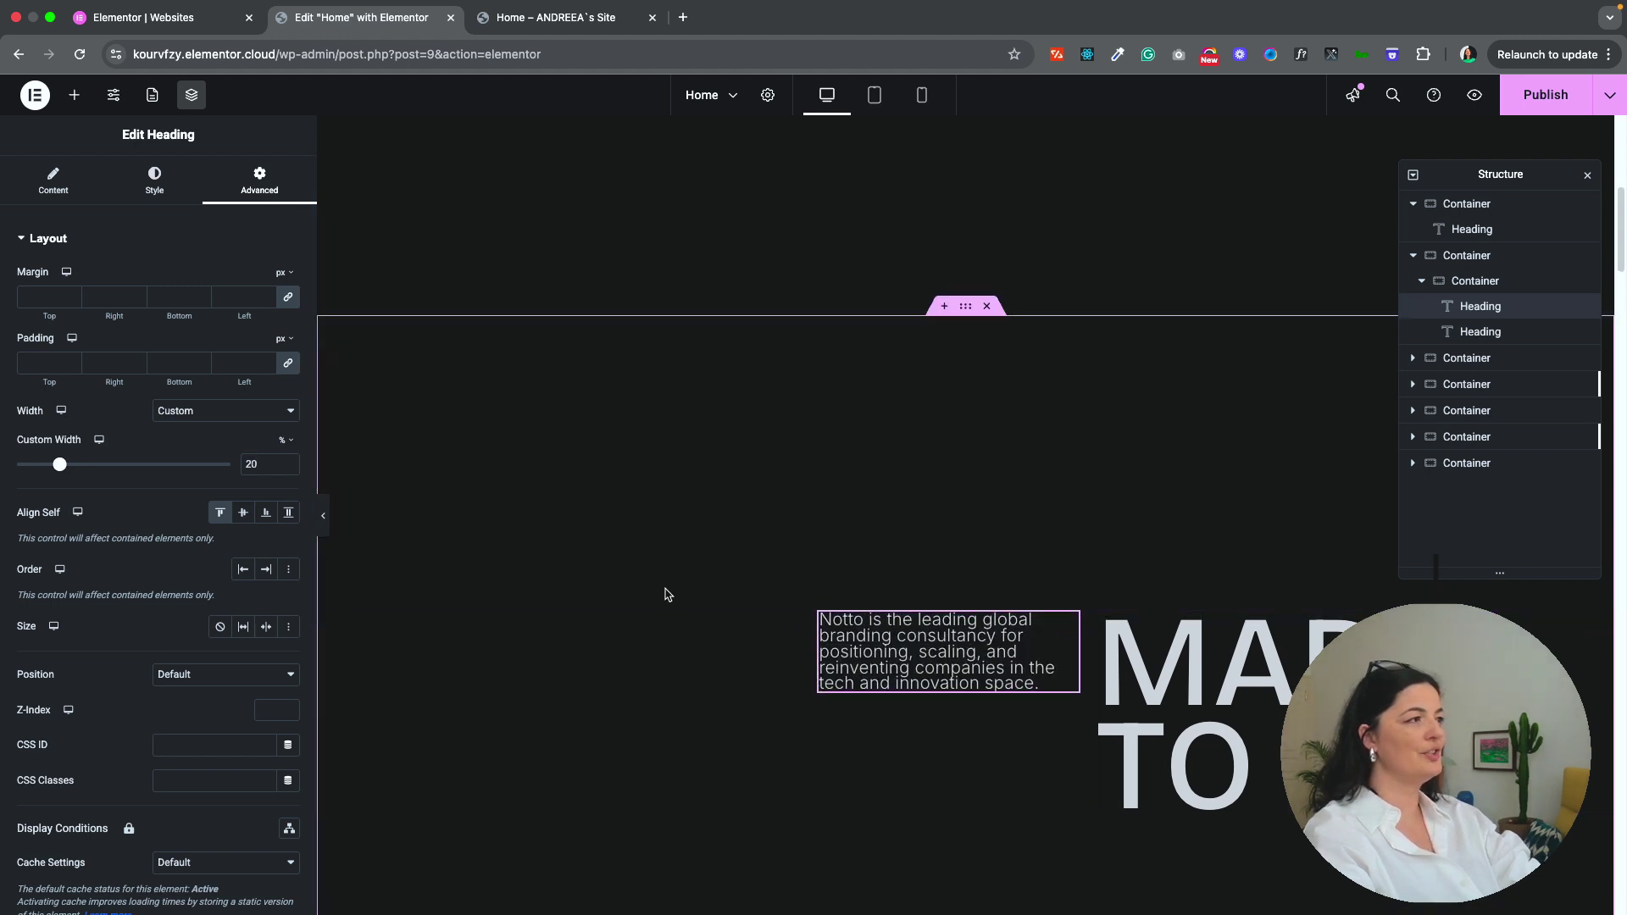
left_click(965, 306)
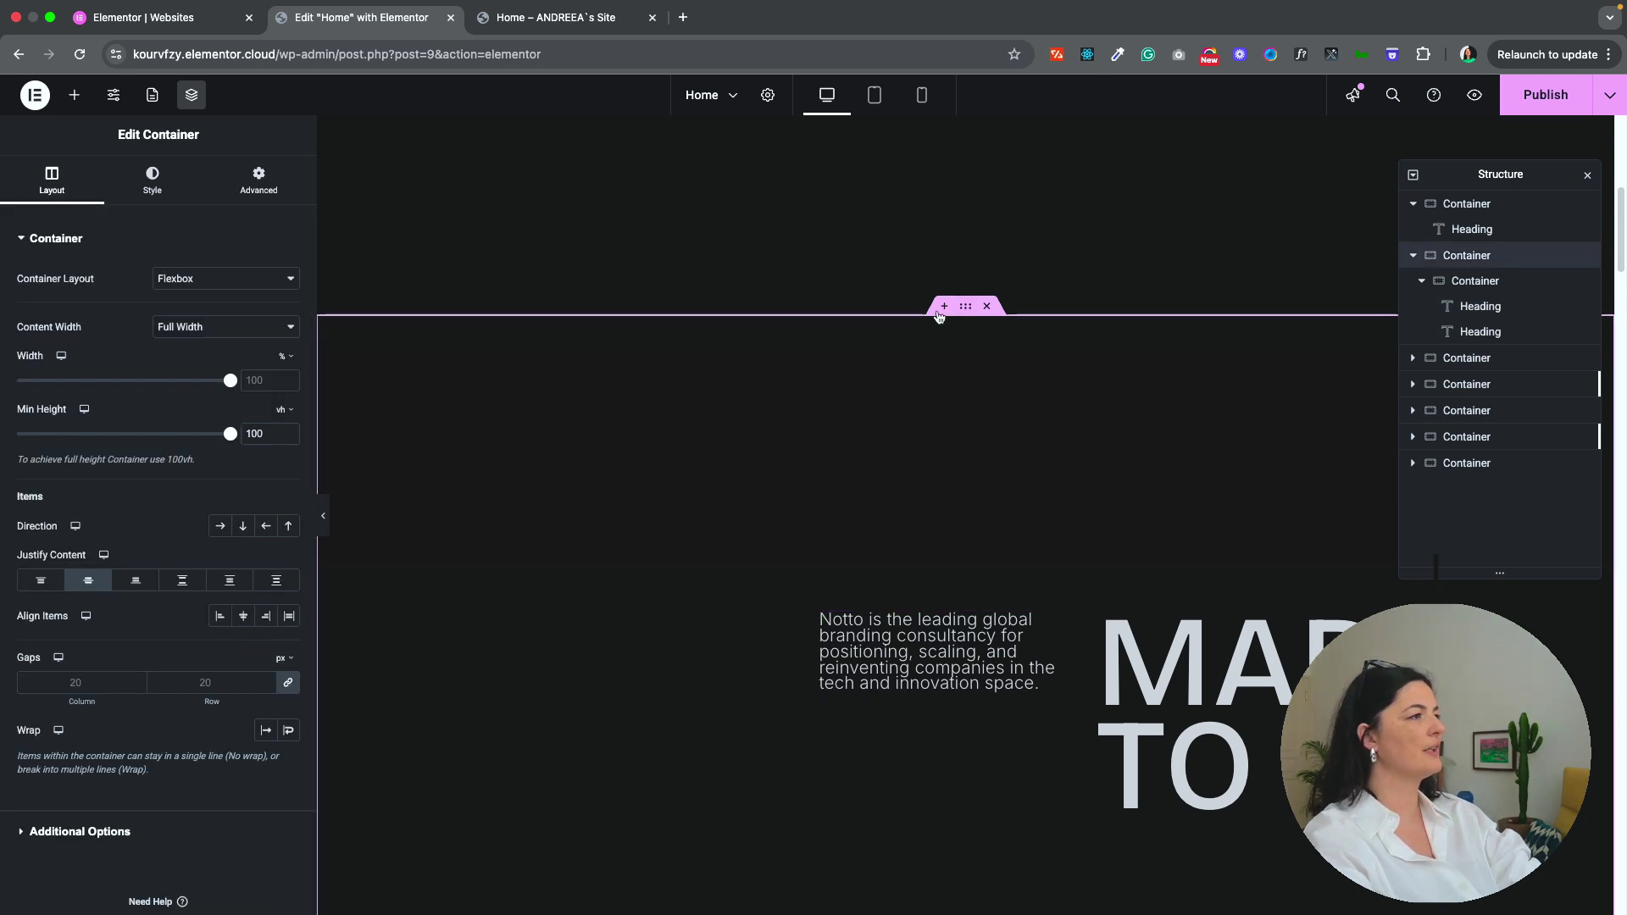
Step: Align the second section's items to the top and stack them vertically
left_click(88, 580)
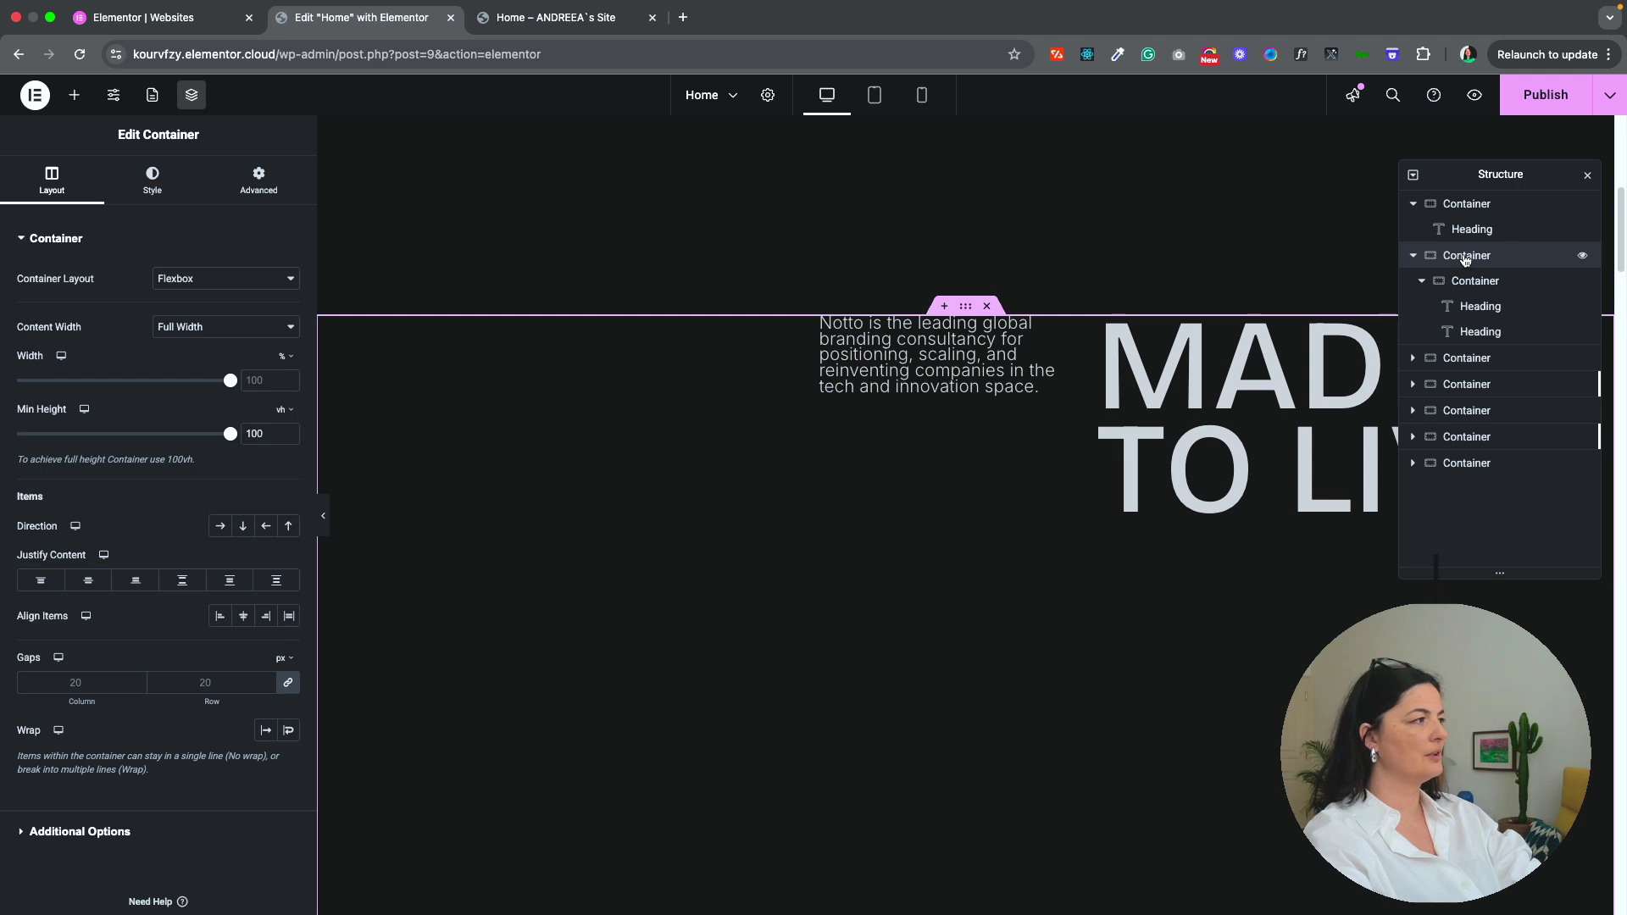
left_click(242, 526)
left_click(1457, 283)
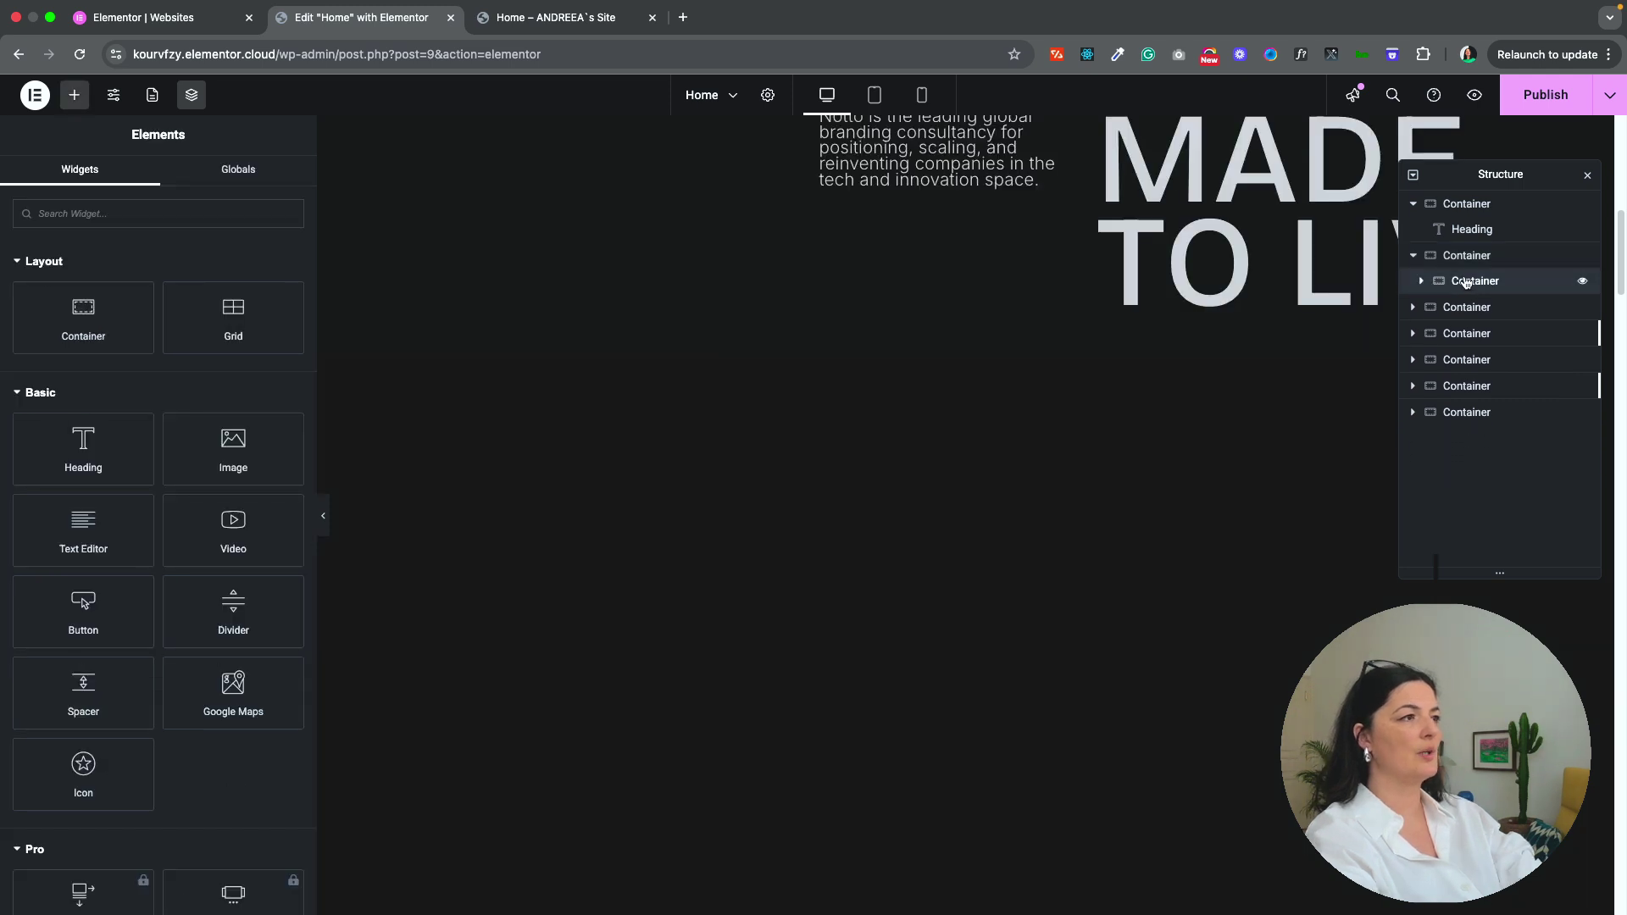
left_click(1465, 283)
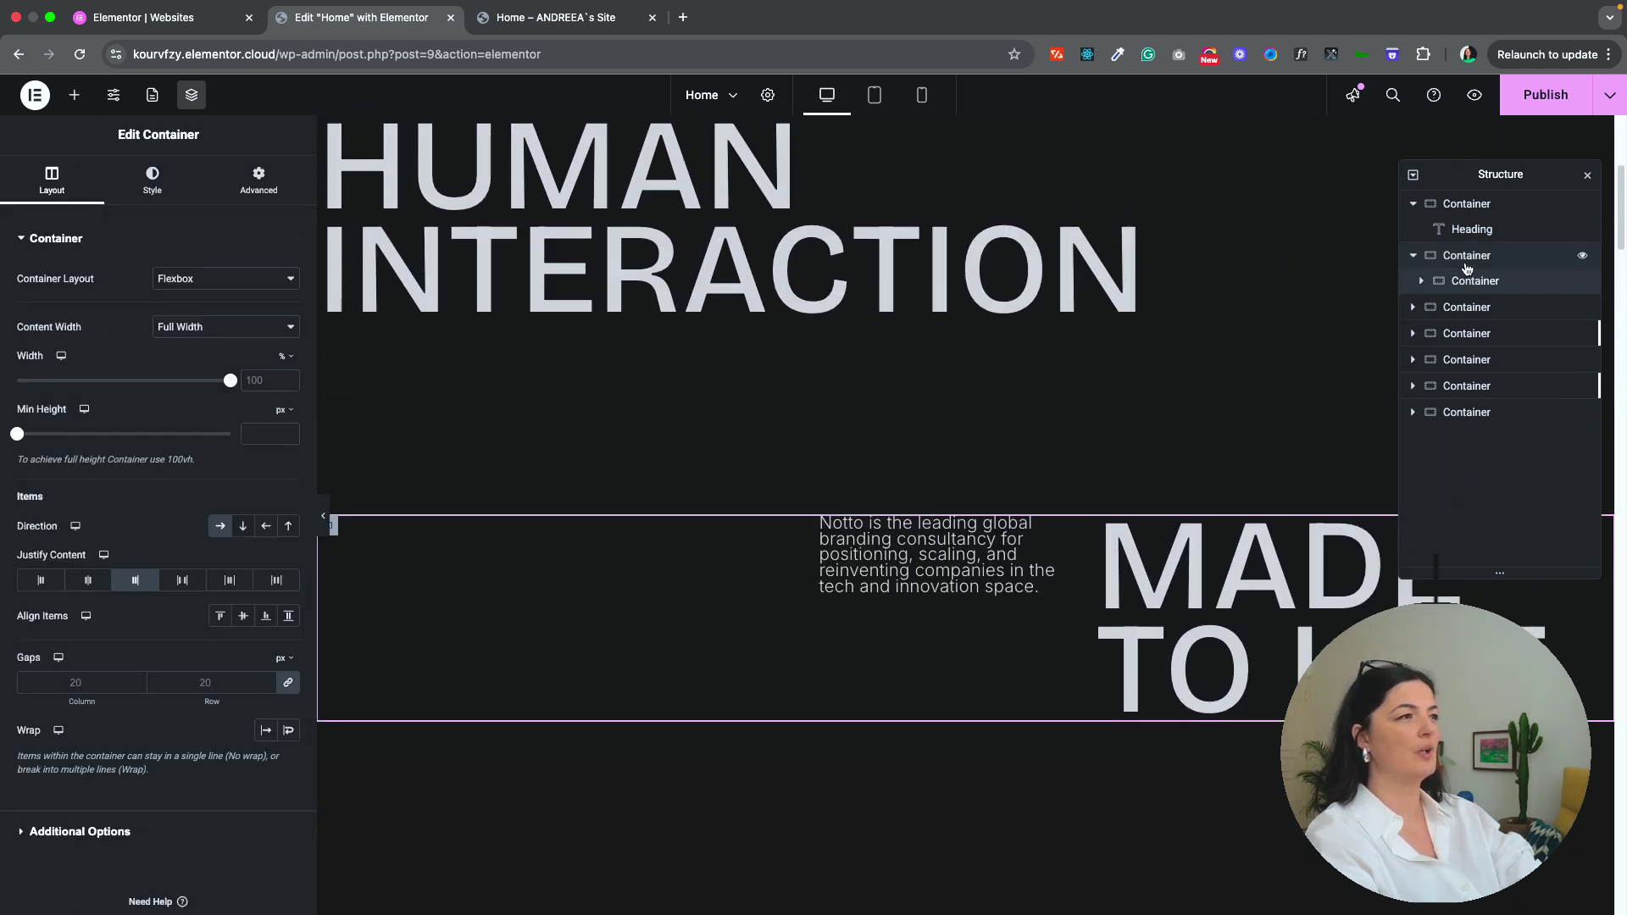
Step: Add a new empty container inside the second section below the text row
left_click(1465, 258)
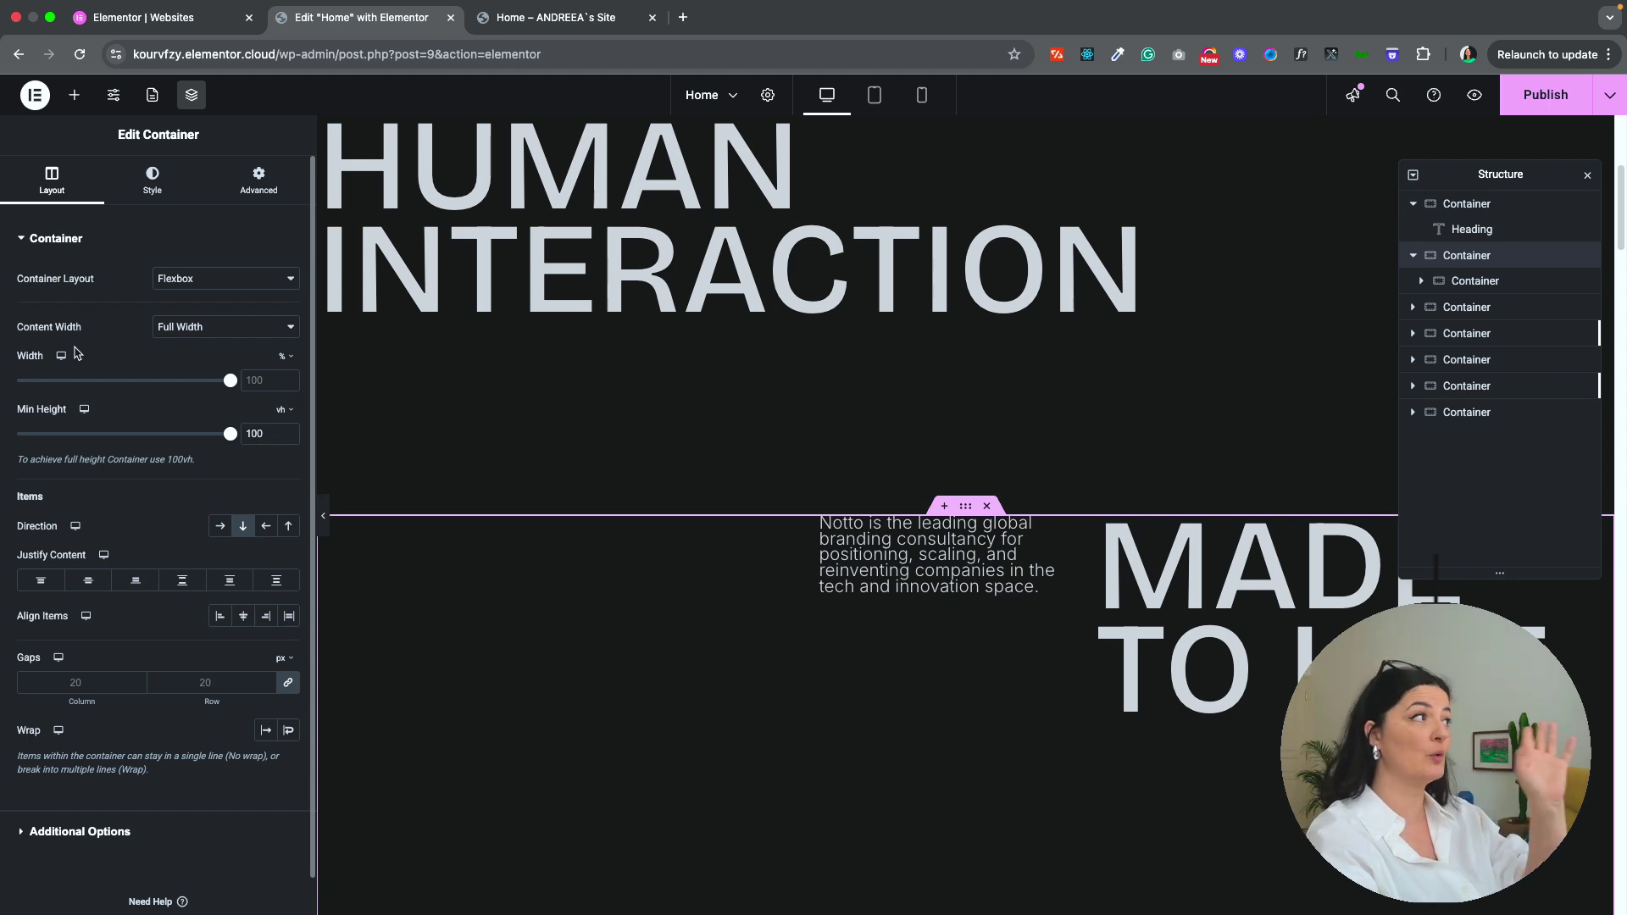
left_click(74, 94)
left_click_drag(95, 317, 1017, 771)
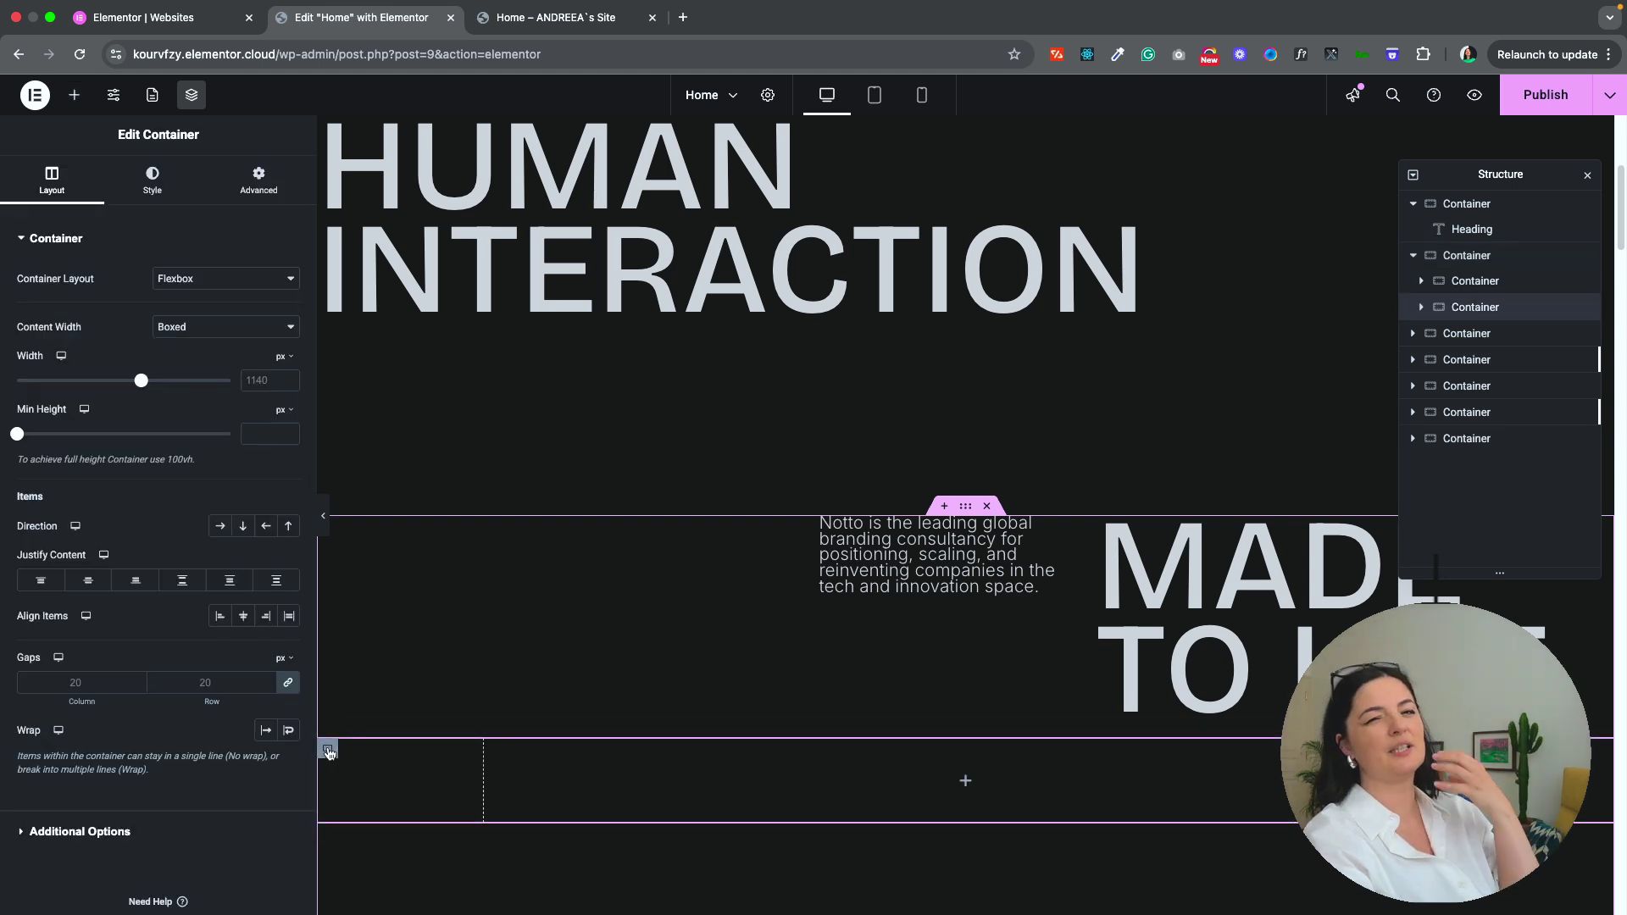
Step: Make the new container full width, 100 vh minimum height, with CSS classes 'card pinned'
scroll(396, 753, "down", 3)
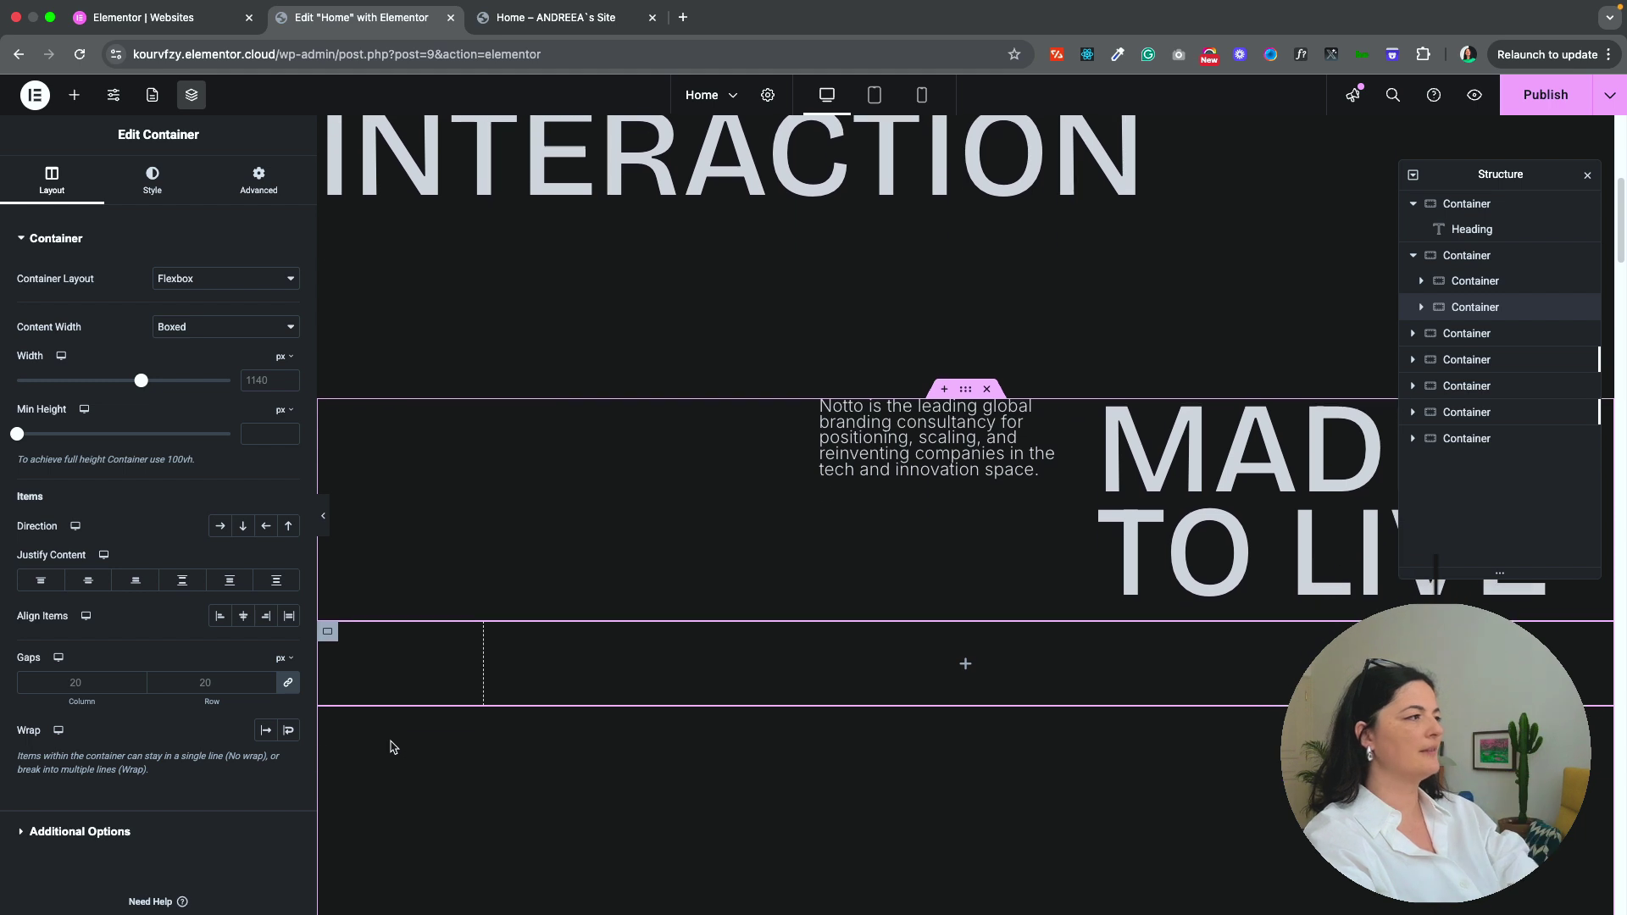
left_click(204, 331)
left_click(197, 344)
mouse_move(282, 411)
left_click(282, 489)
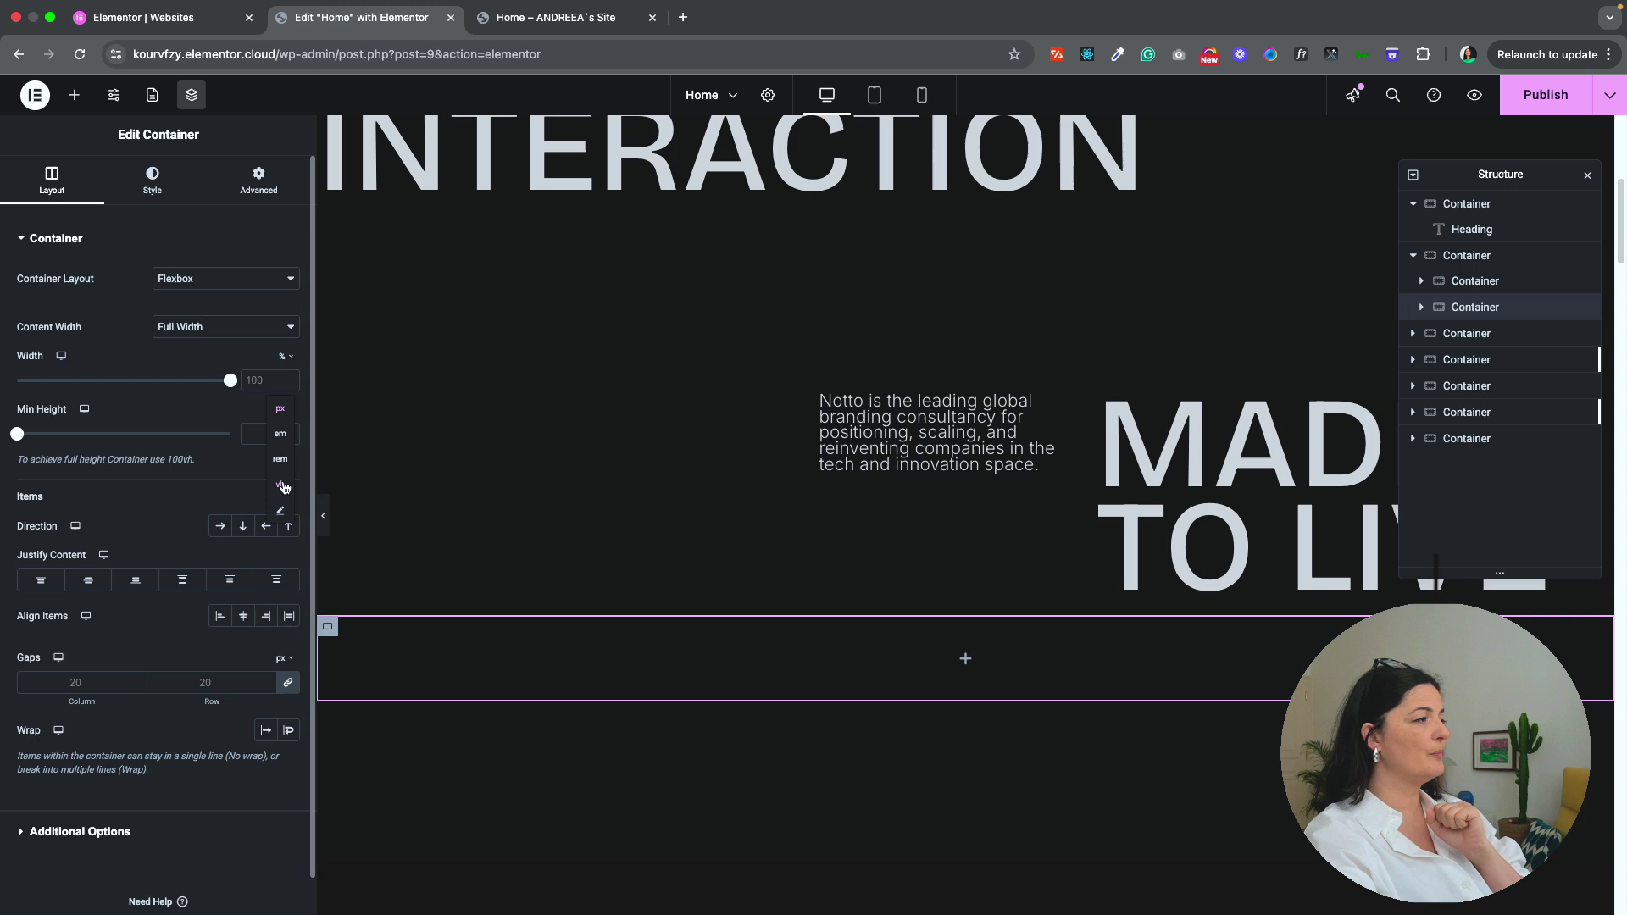
left_click(262, 434)
type("100")
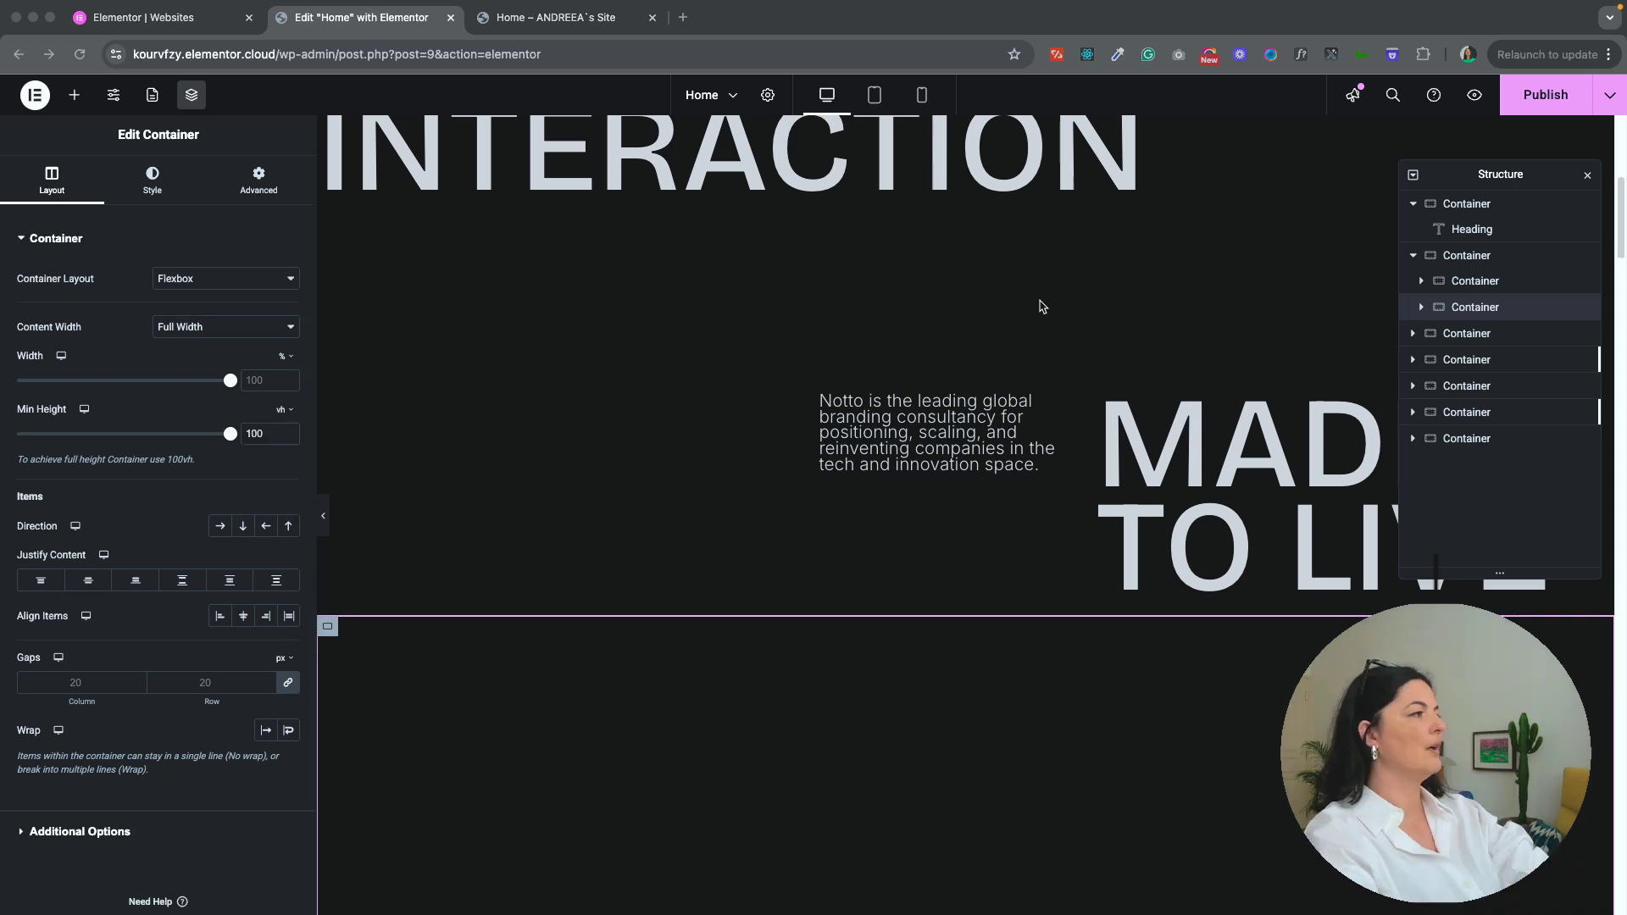
left_click(268, 184)
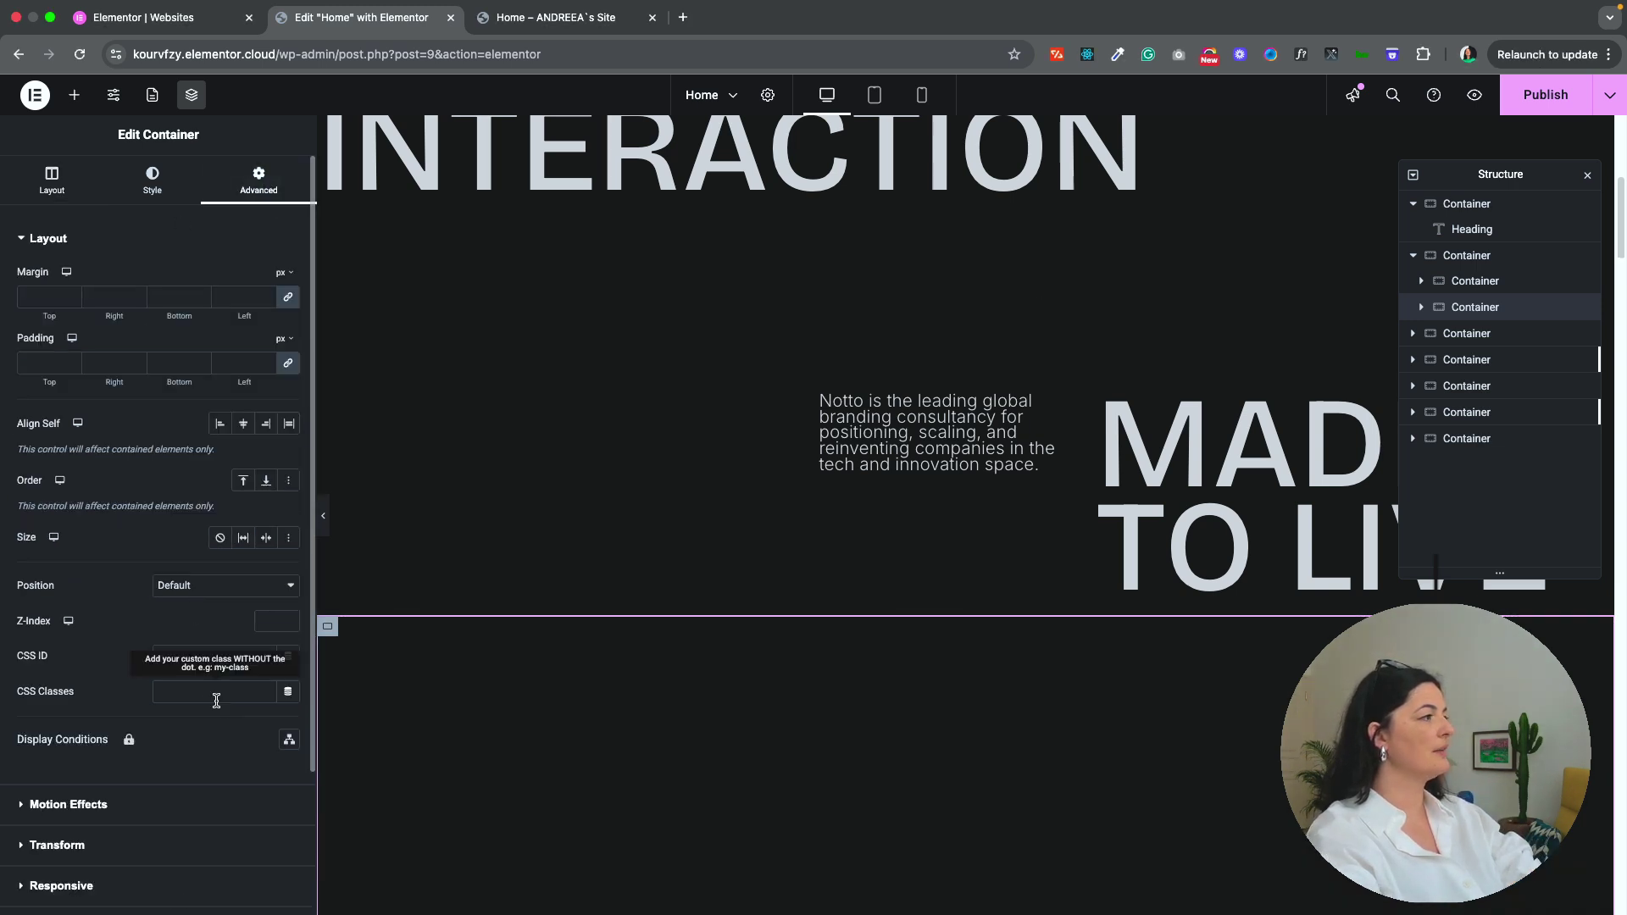
type("card pinned")
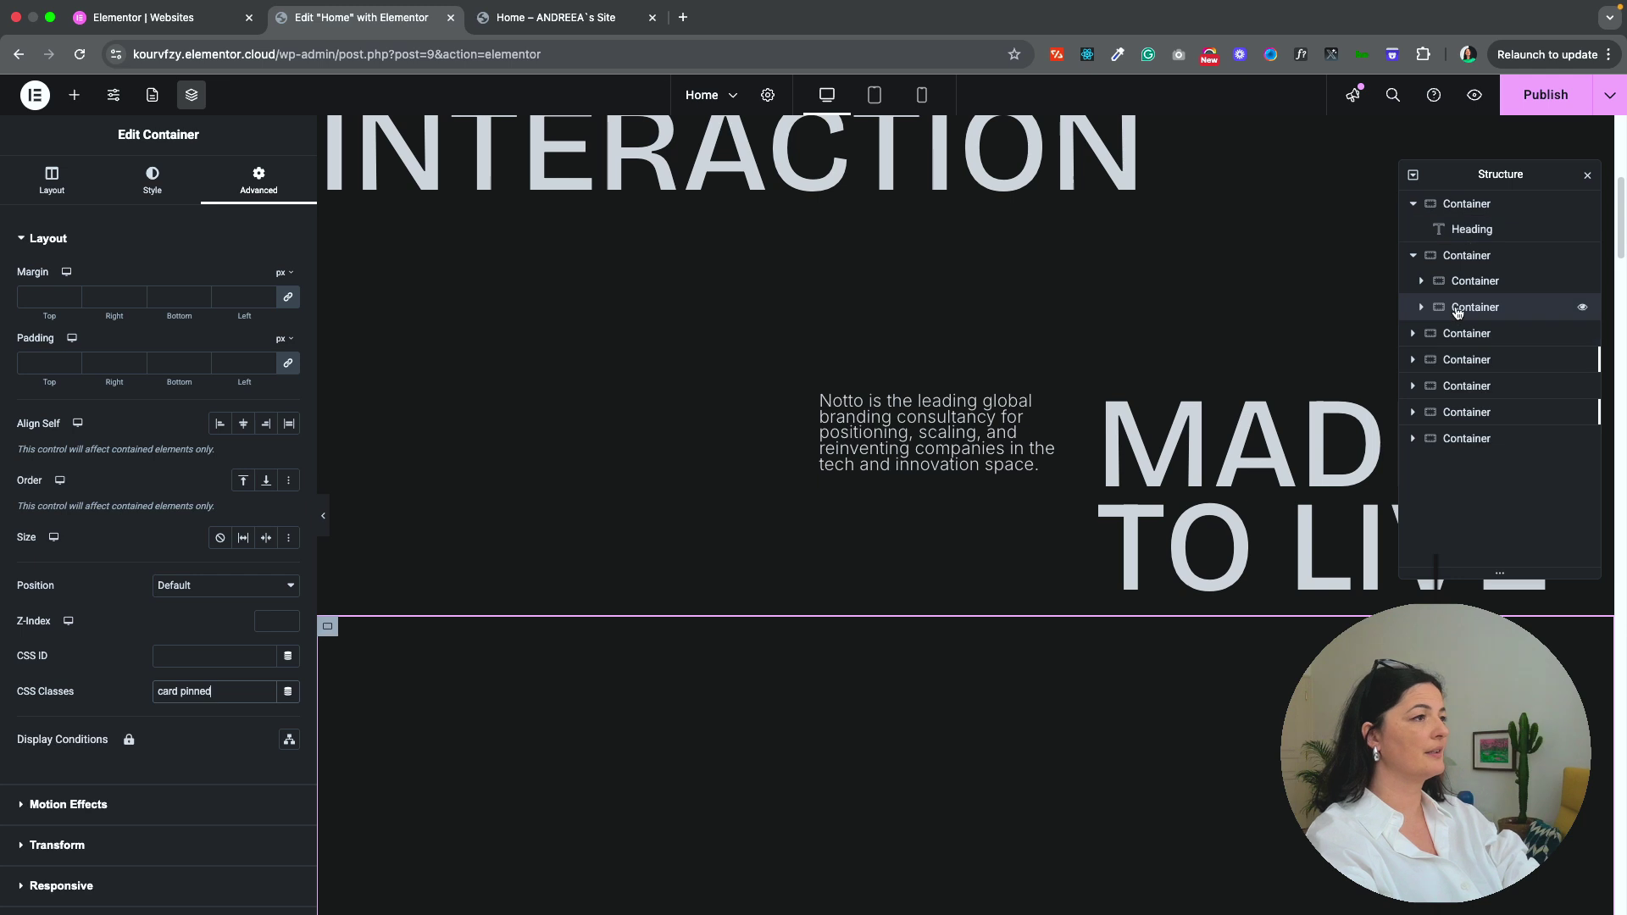
Step: Add an inner container to the card and give it the CSS class 'img'
left_click(74, 94)
left_click_drag(114, 332, 404, 696)
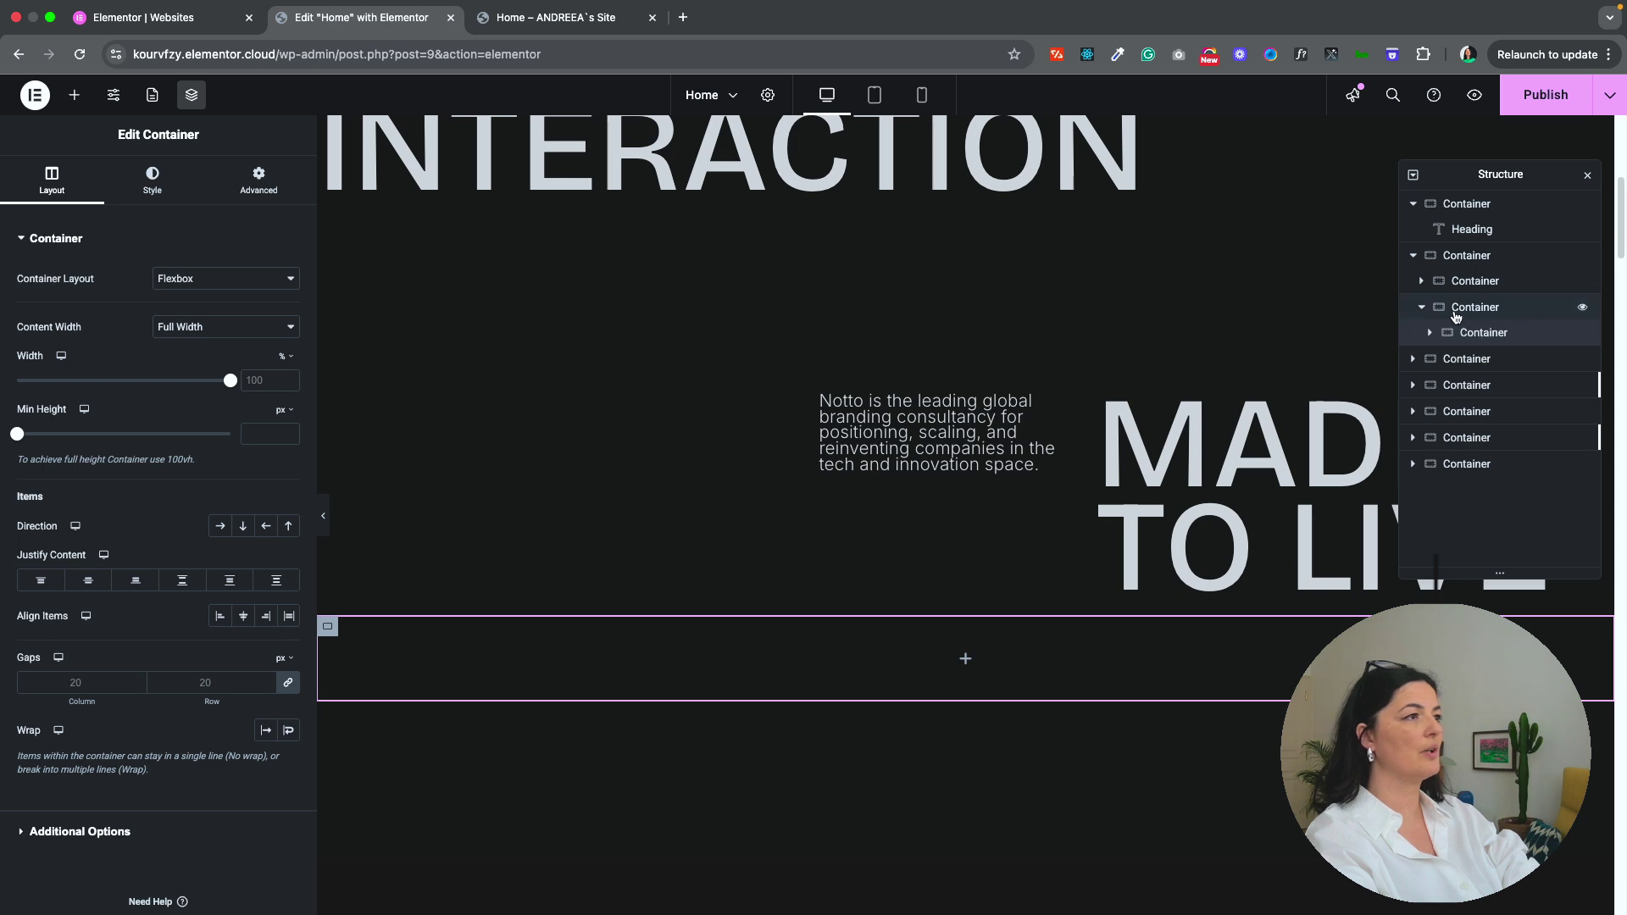
left_click(259, 181)
left_click(213, 689)
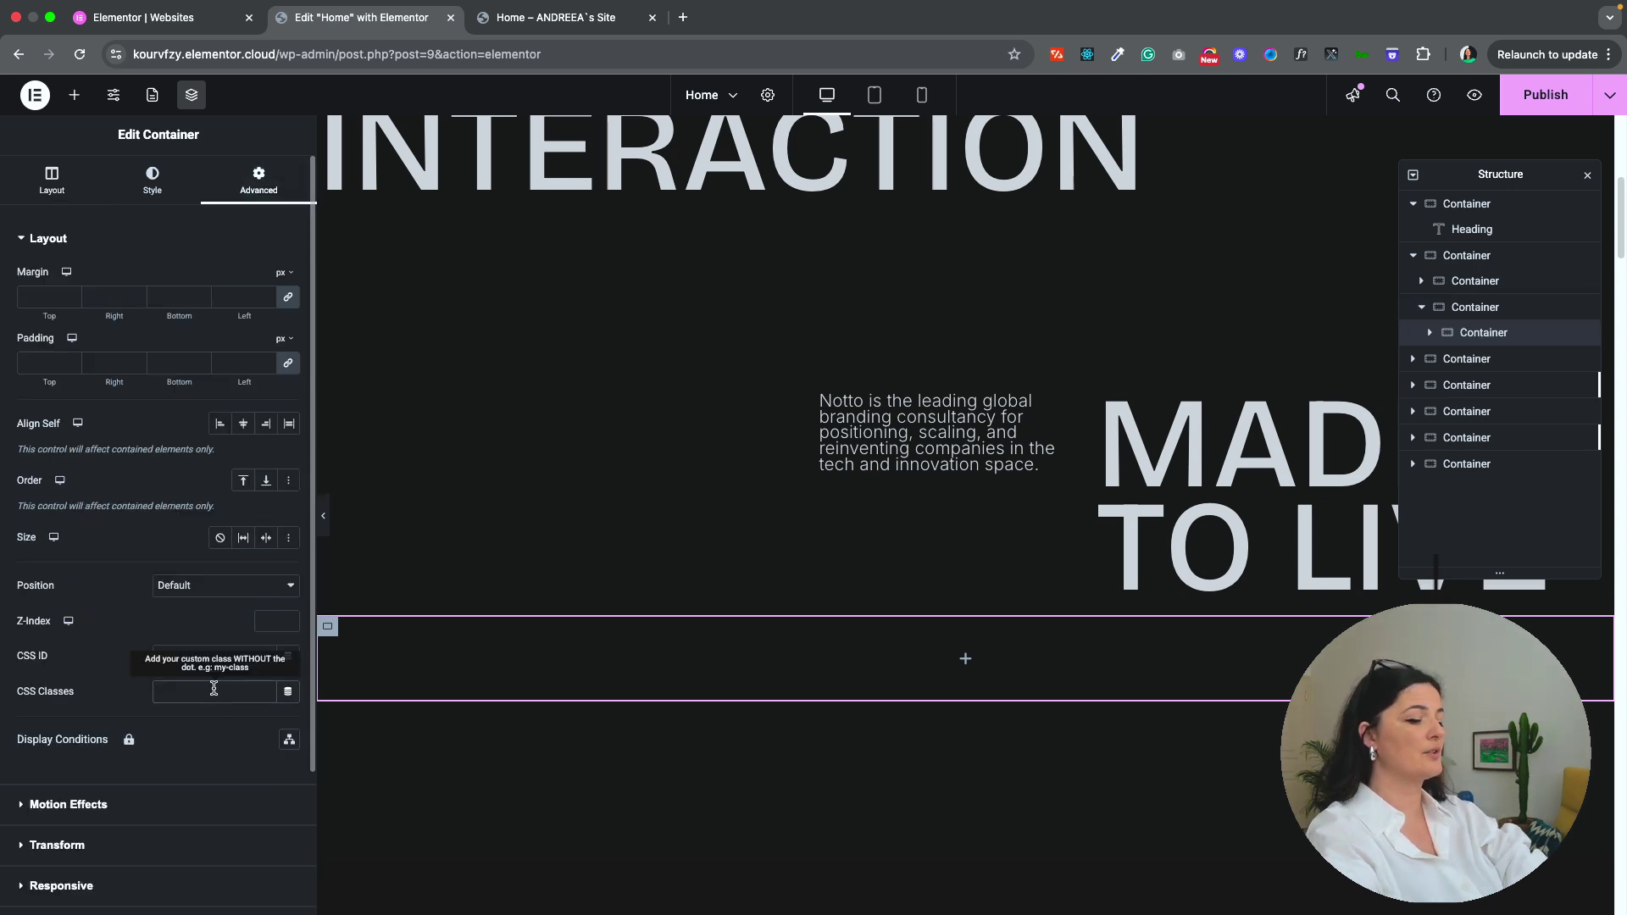
type("img")
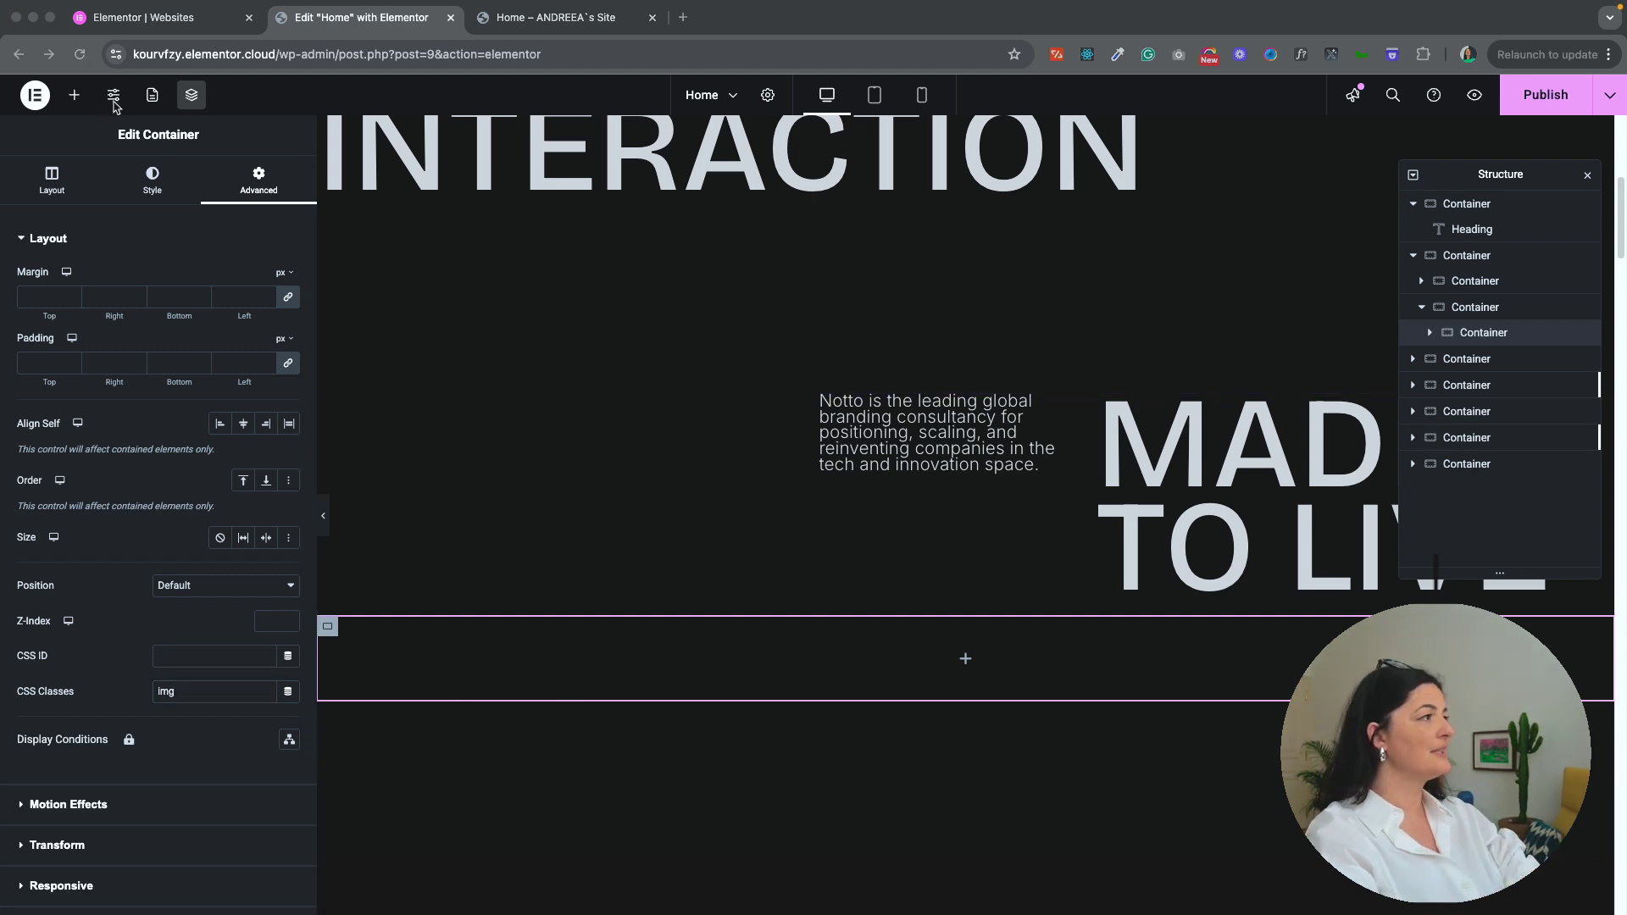
Step: Place an Image widget in the img container using a newly uploaded interior photo
left_click(74, 94)
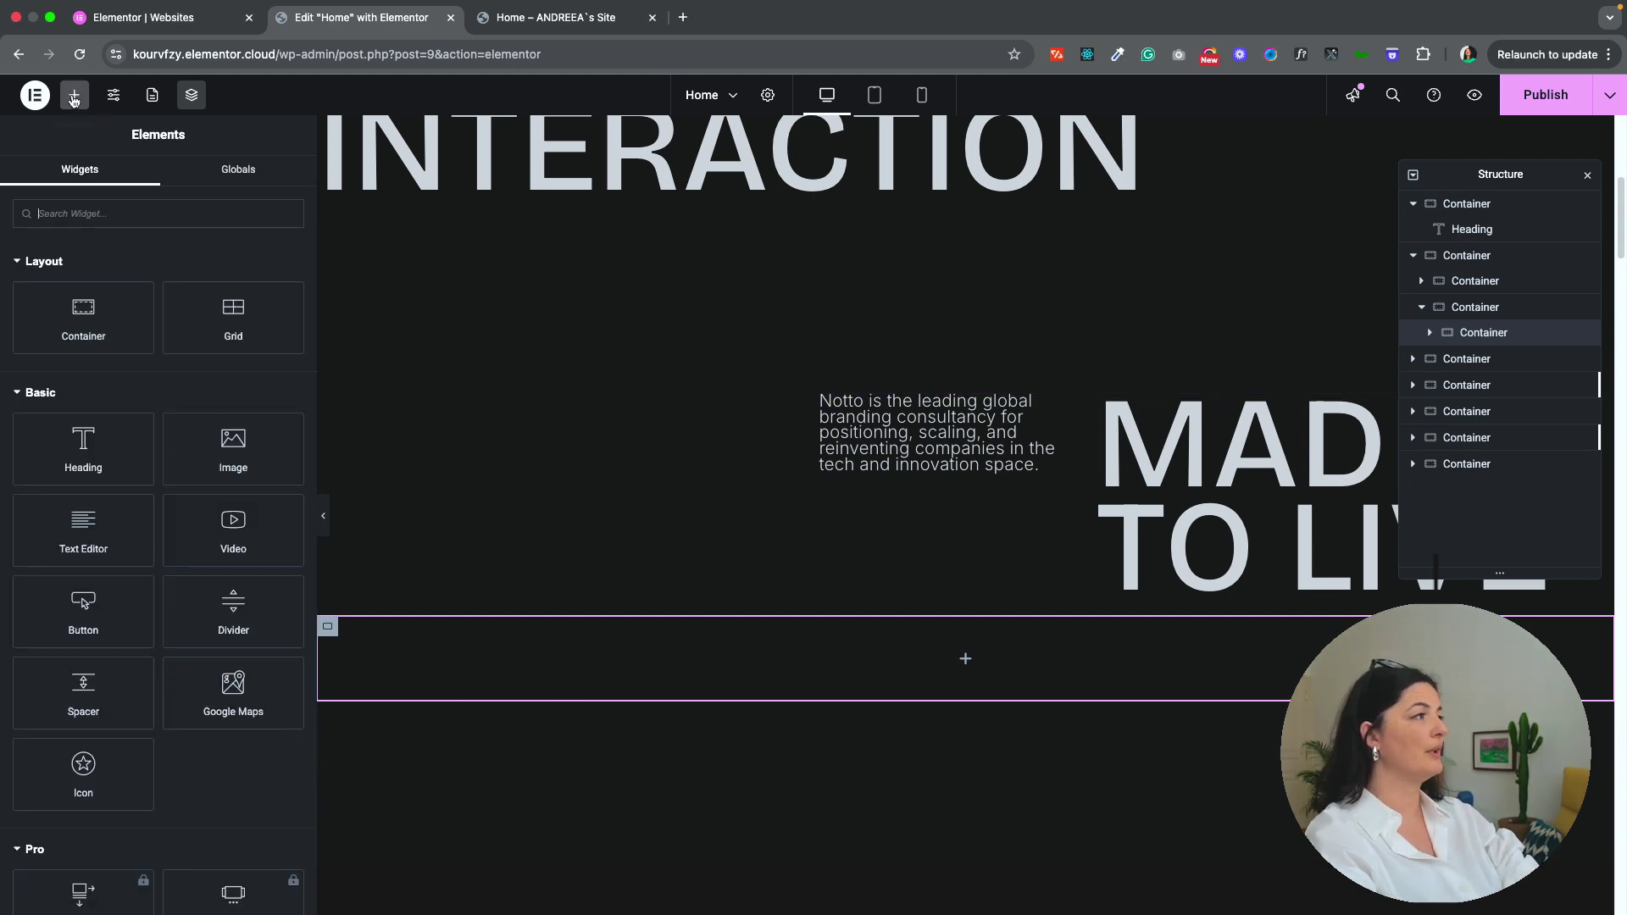
left_click_drag(230, 442, 530, 646)
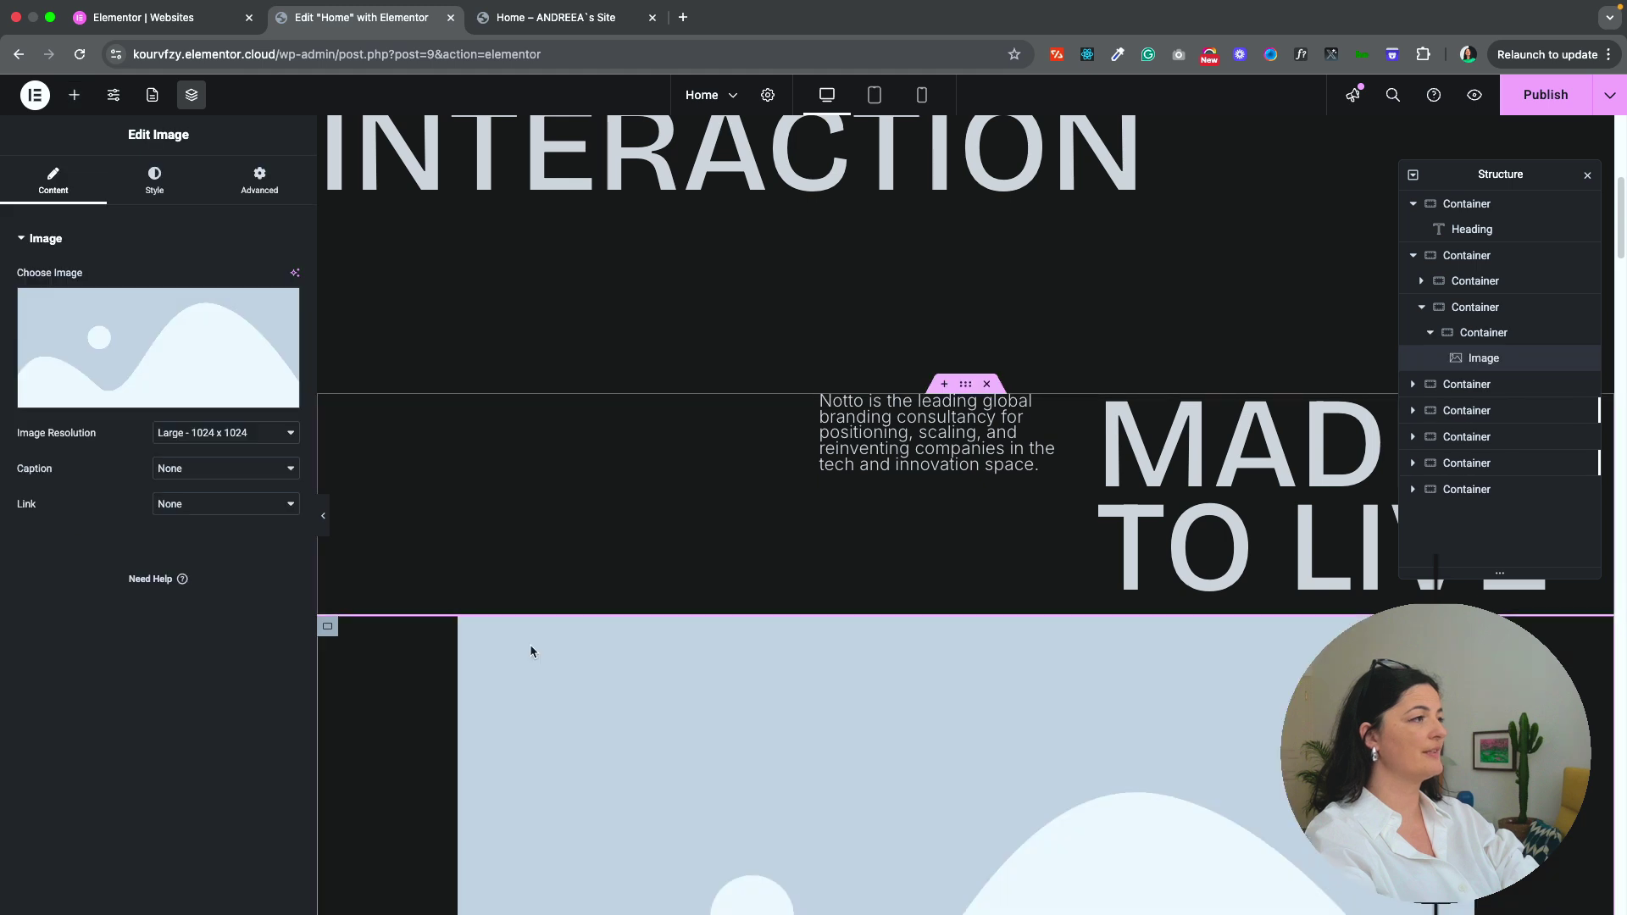
left_click(178, 341)
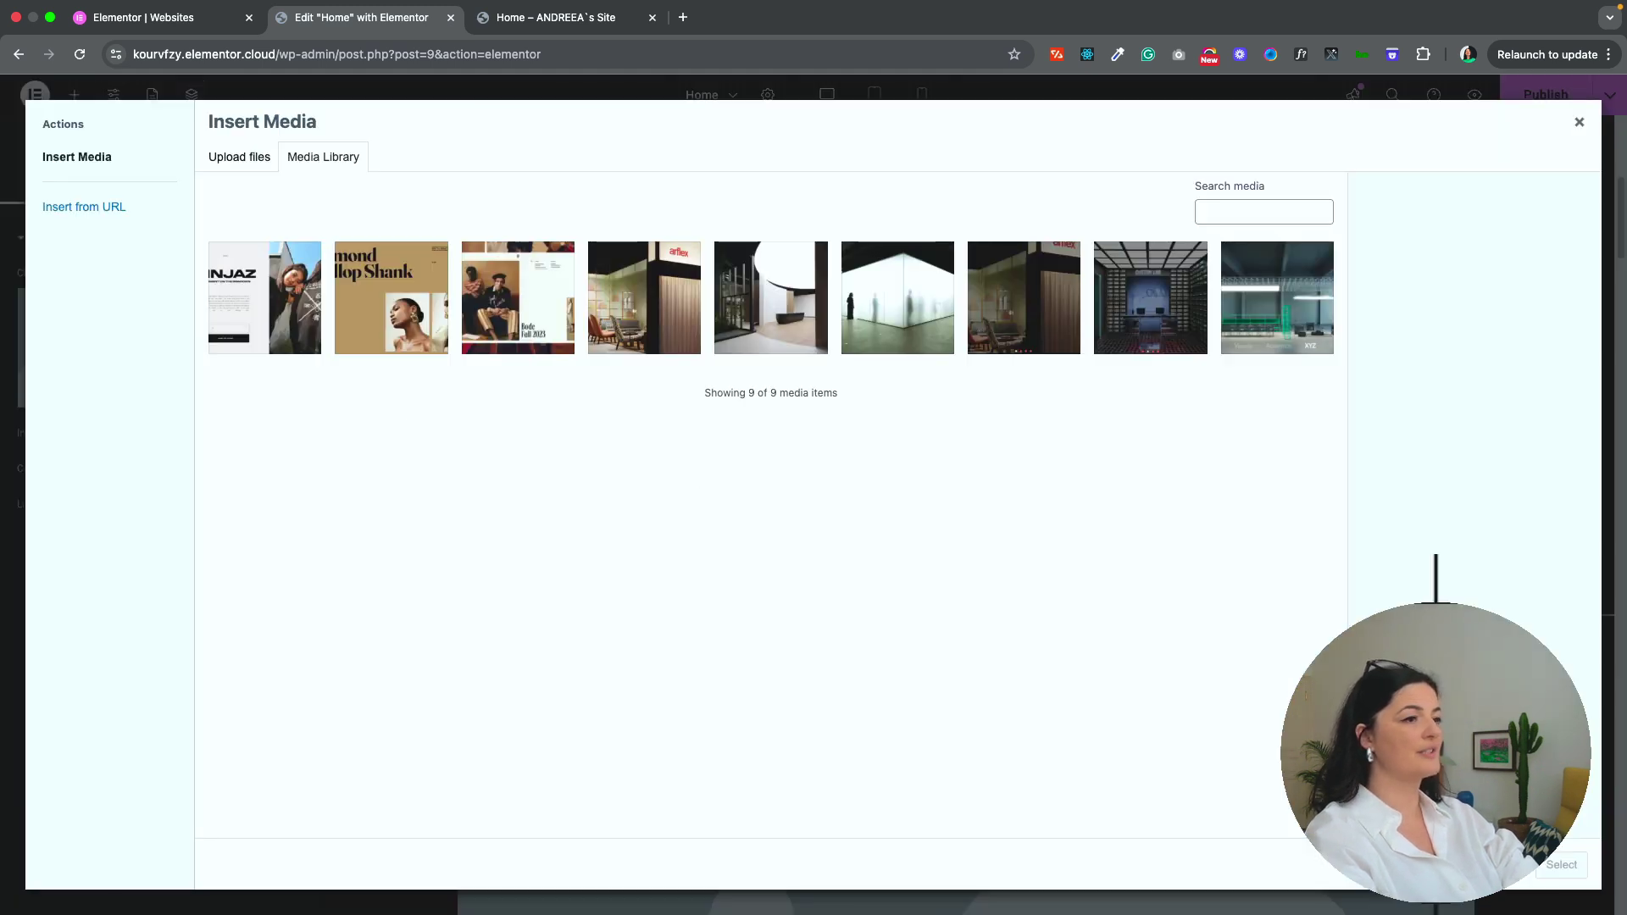
left_click_drag(1619, 593, 926, 290)
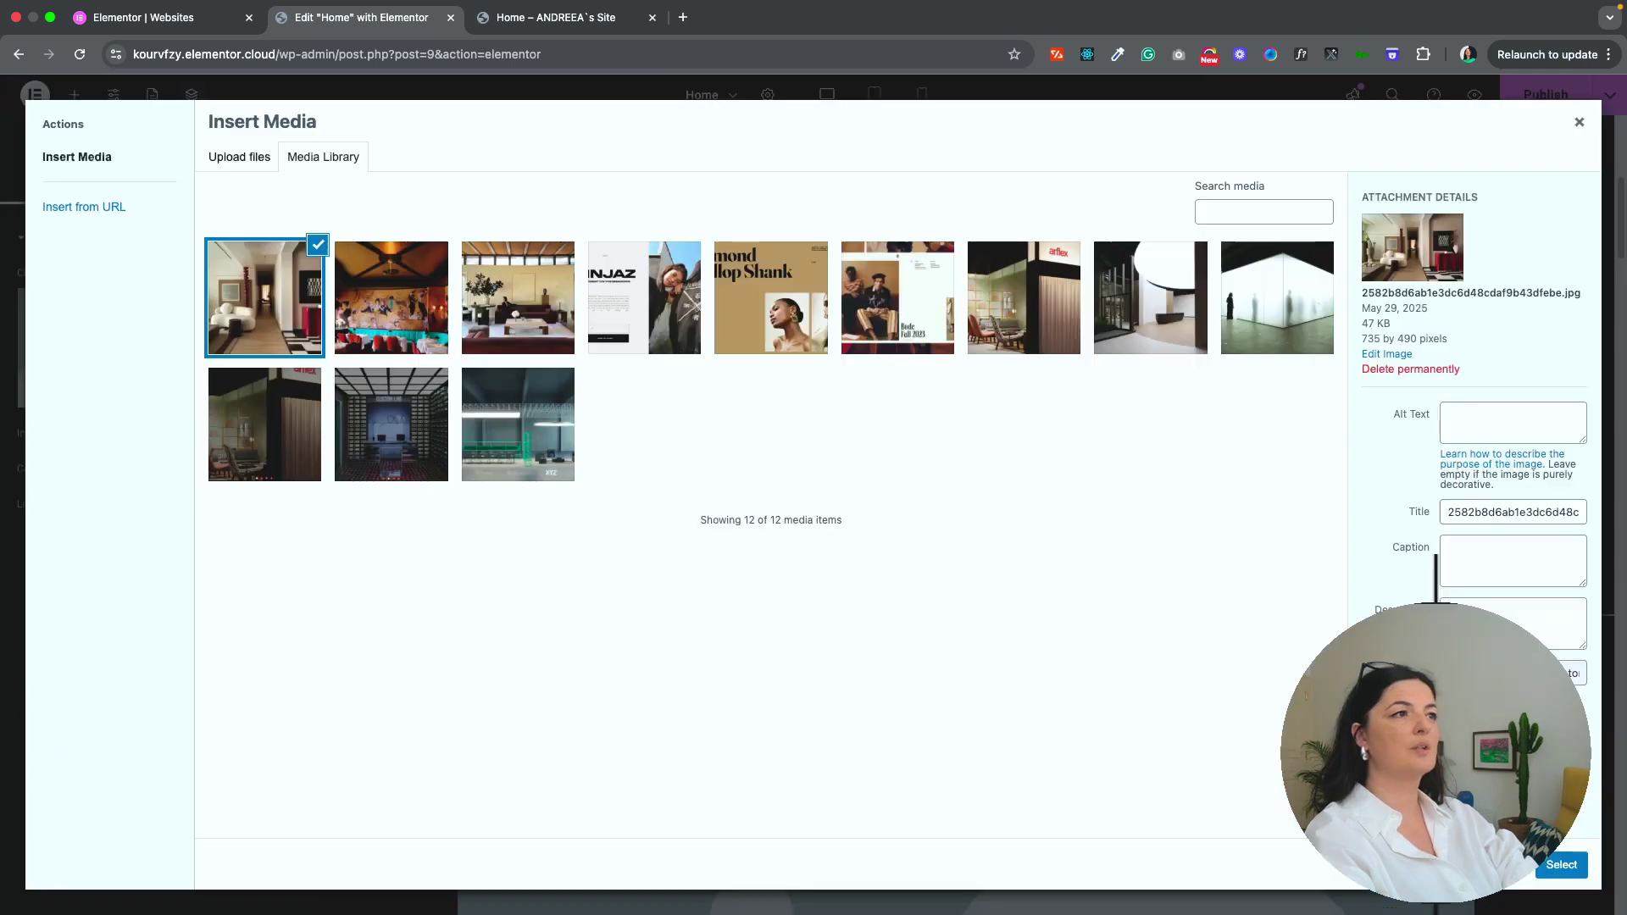
left_click(1561, 864)
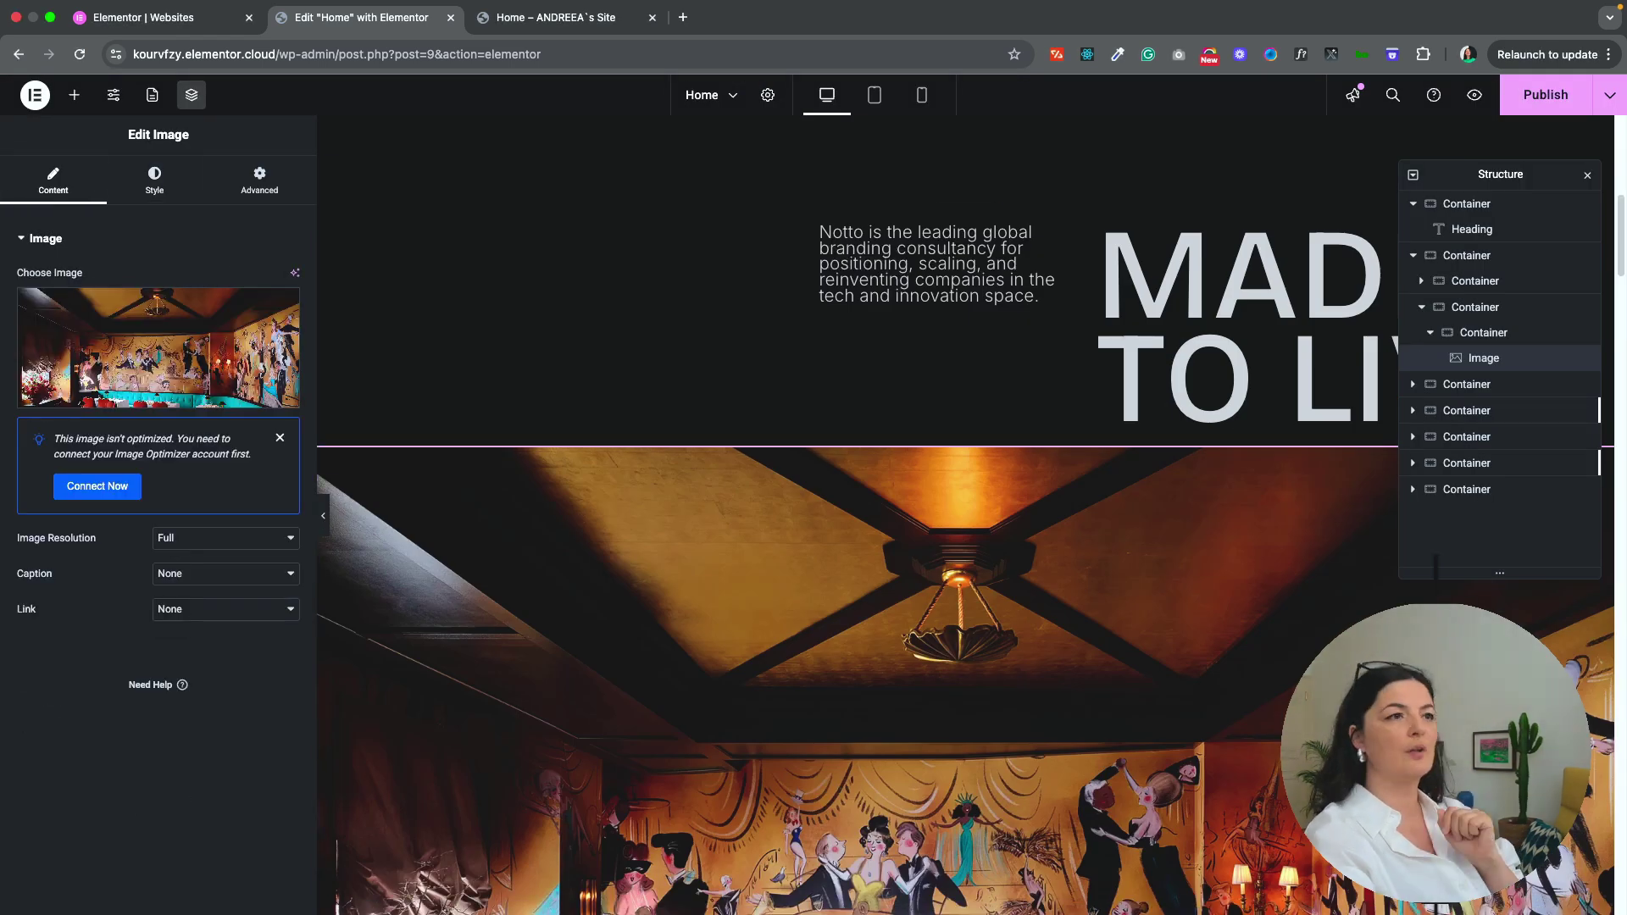
Step: Duplicate the image card container
left_click(1475, 307)
right_click(1474, 307)
left_click(1478, 360)
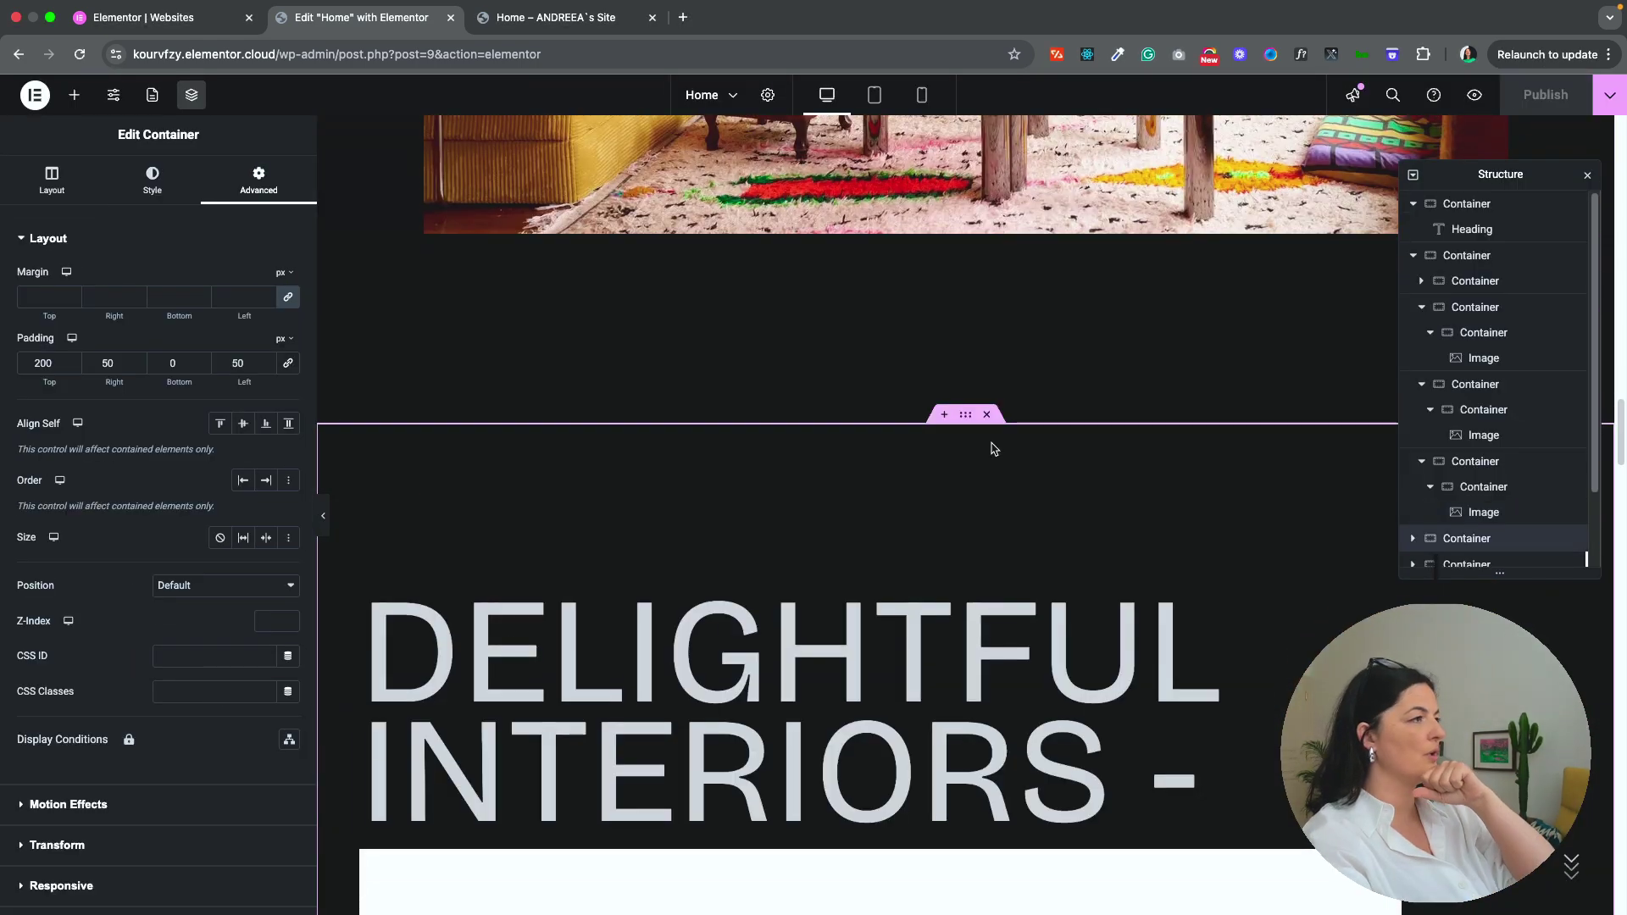
Step: Give the last section the CSS class 'last-cont'
left_click(184, 691)
type("last-cont")
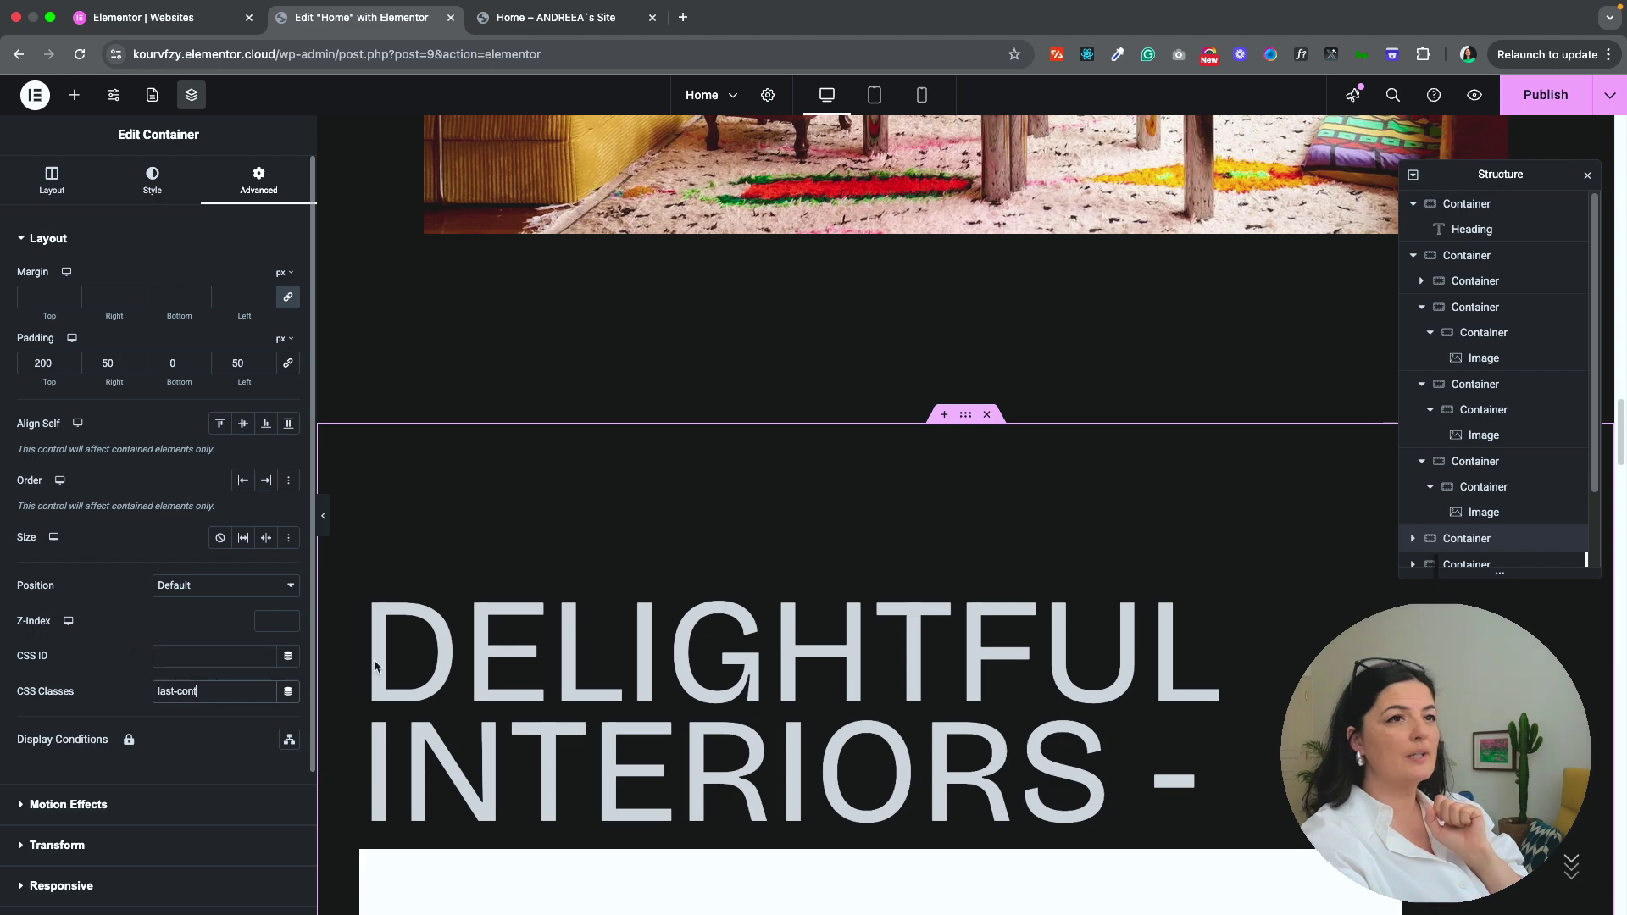
scroll(782, 608, "up", 20)
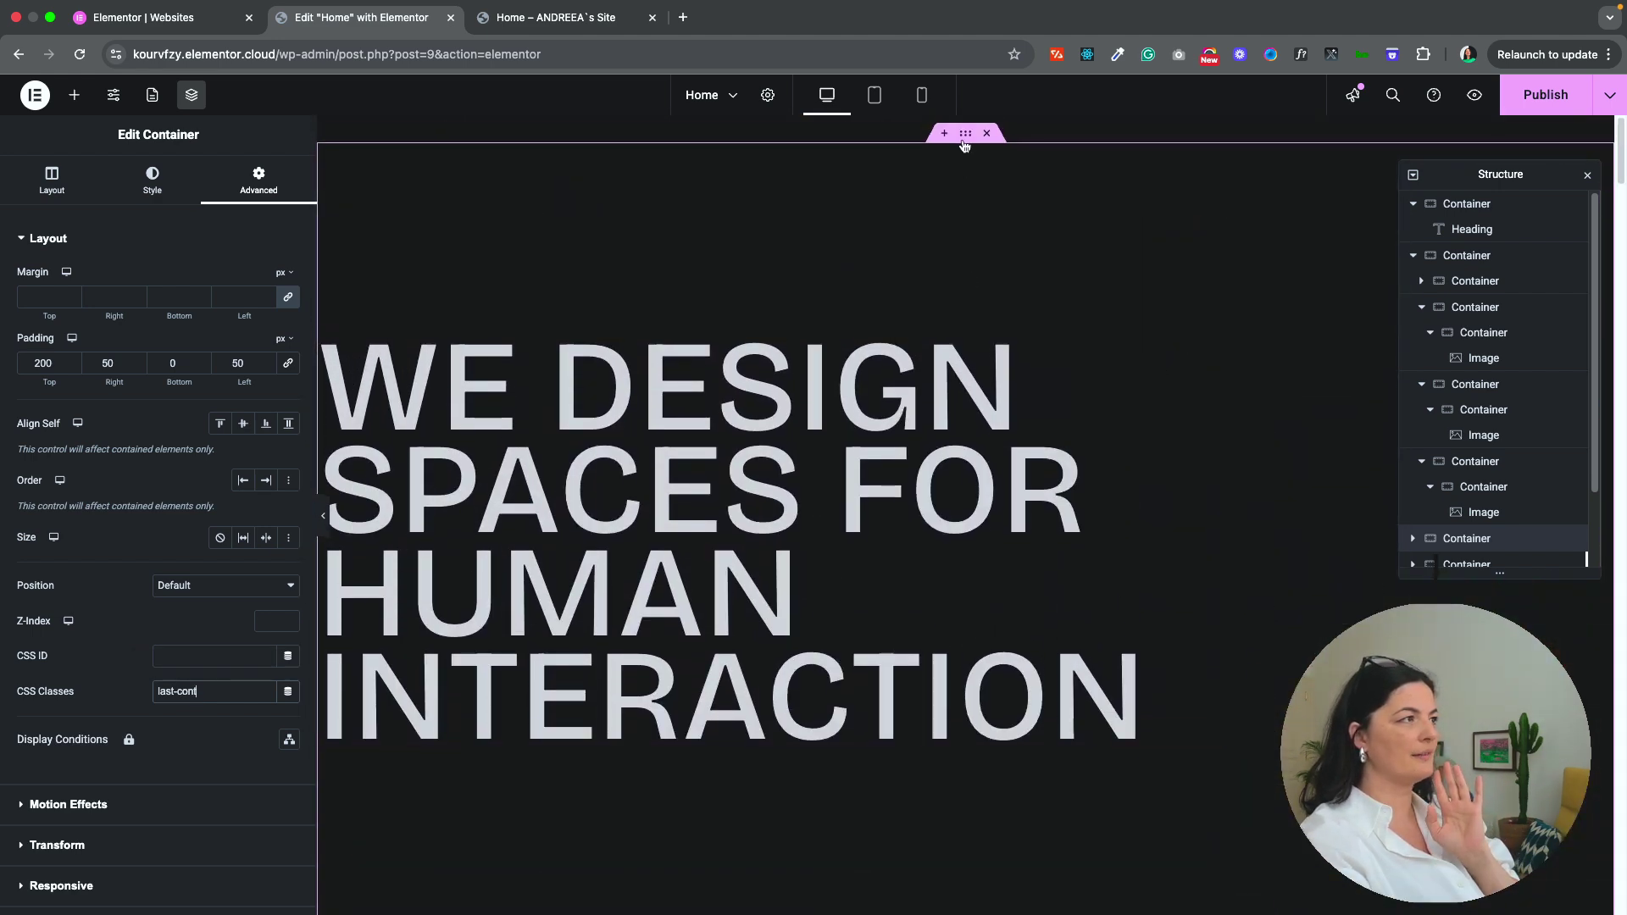
Step: Paste the hero heading rule into the top hero section's custom CSS
left_click(966, 141)
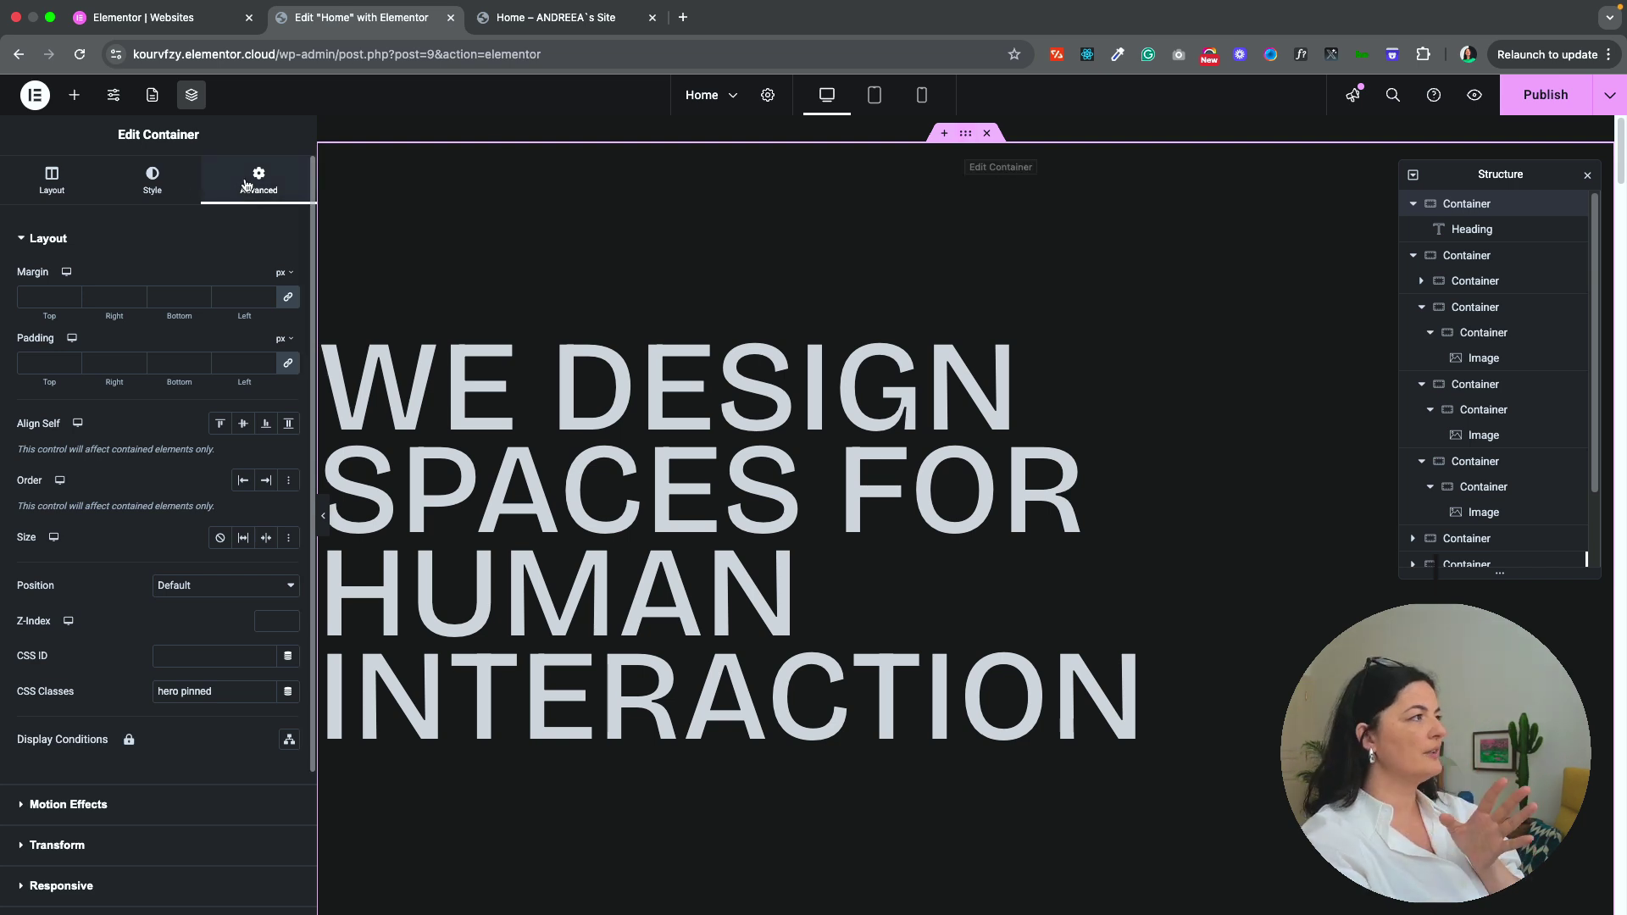
scroll(123, 767, "down", 3)
left_click(112, 793)
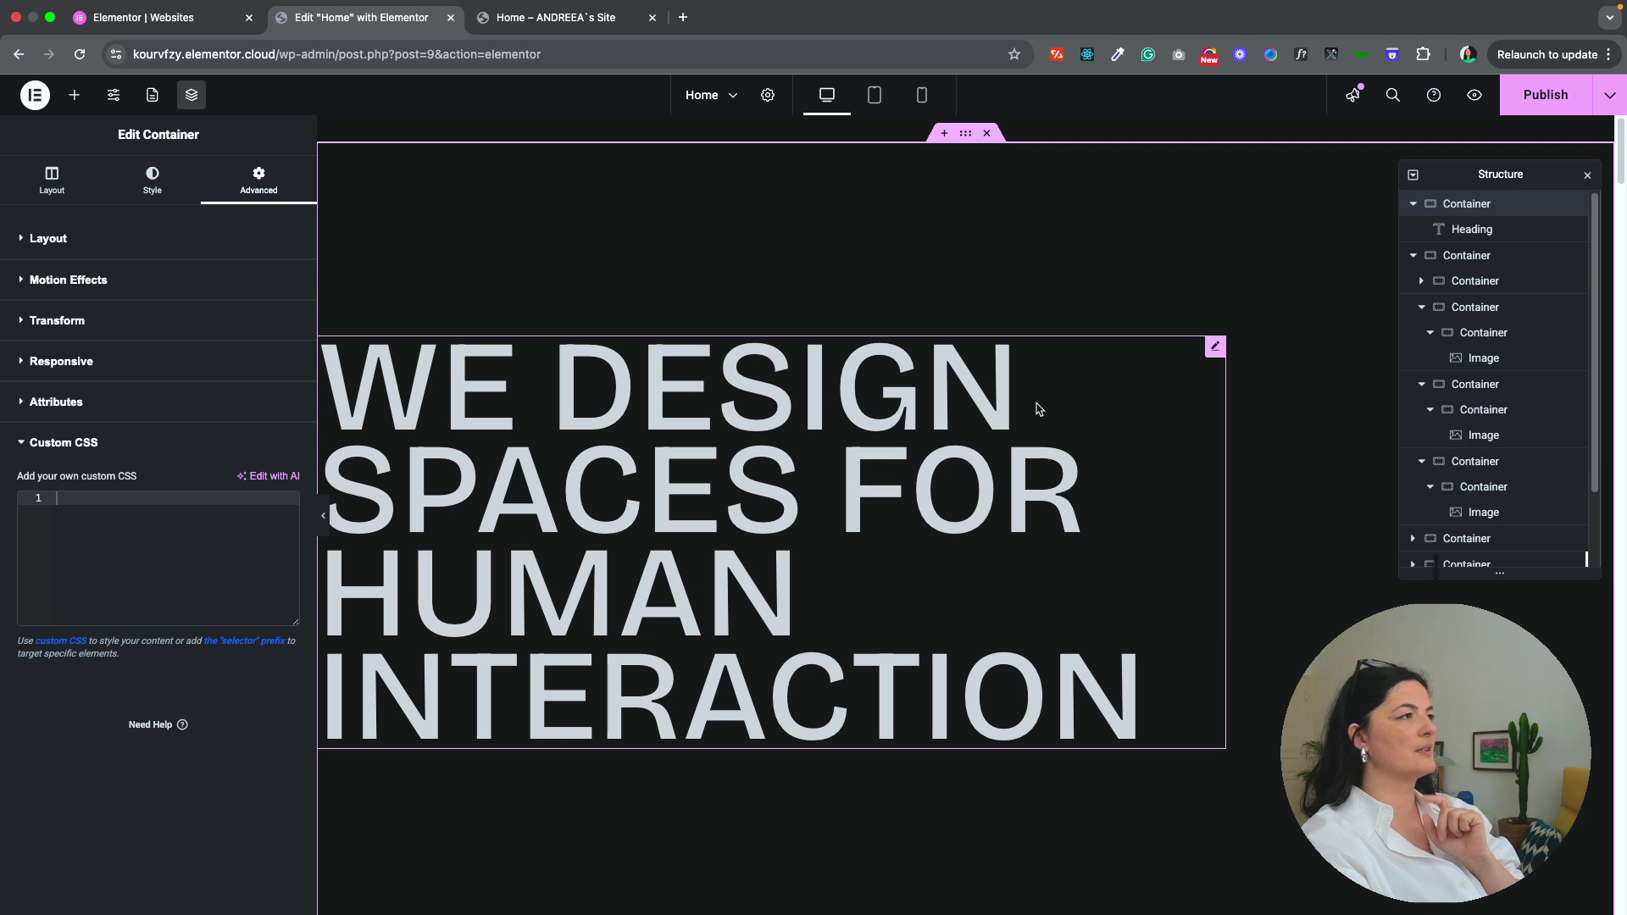
left_click(111, 509)
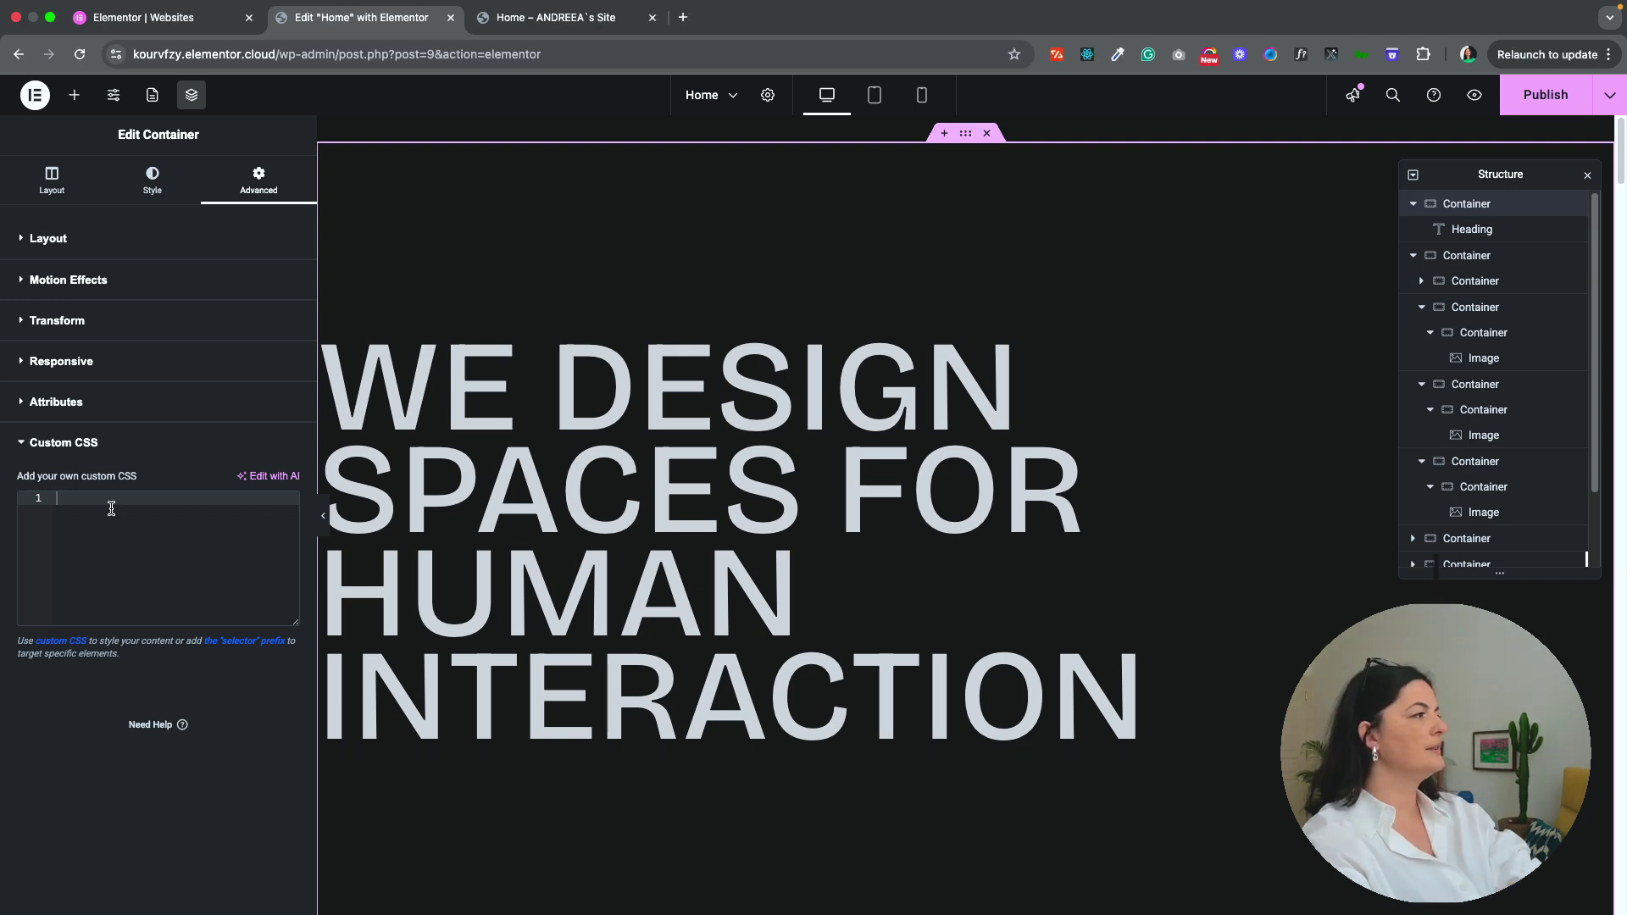
type(".hero h1 .image {   position: absolute;   width: 100%;   top: 50%;   left: 50%;   transform: translate(-50%, -50%);   text-align: center;   font-weight: 400;   font-size: 200px;   color: #fff;   letter-spacing: -8px;   line-height: 90%;   transition: 0s; }")
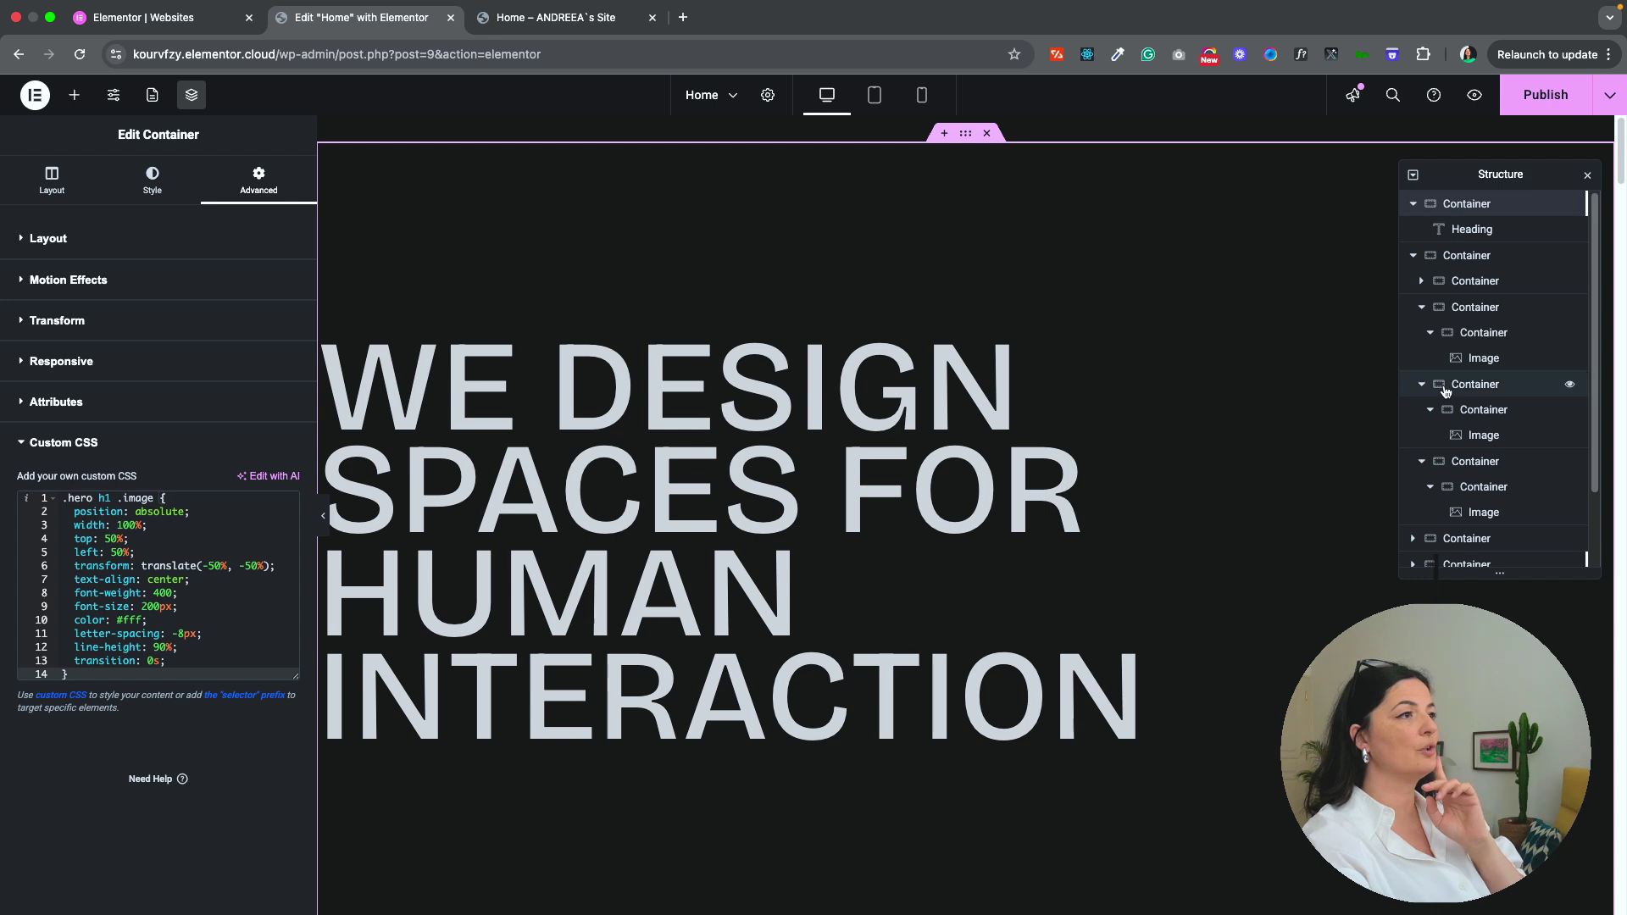
Step: Paste the .card.scroll and .img rules into the second section's custom CSS and save the page
left_click(1413, 204)
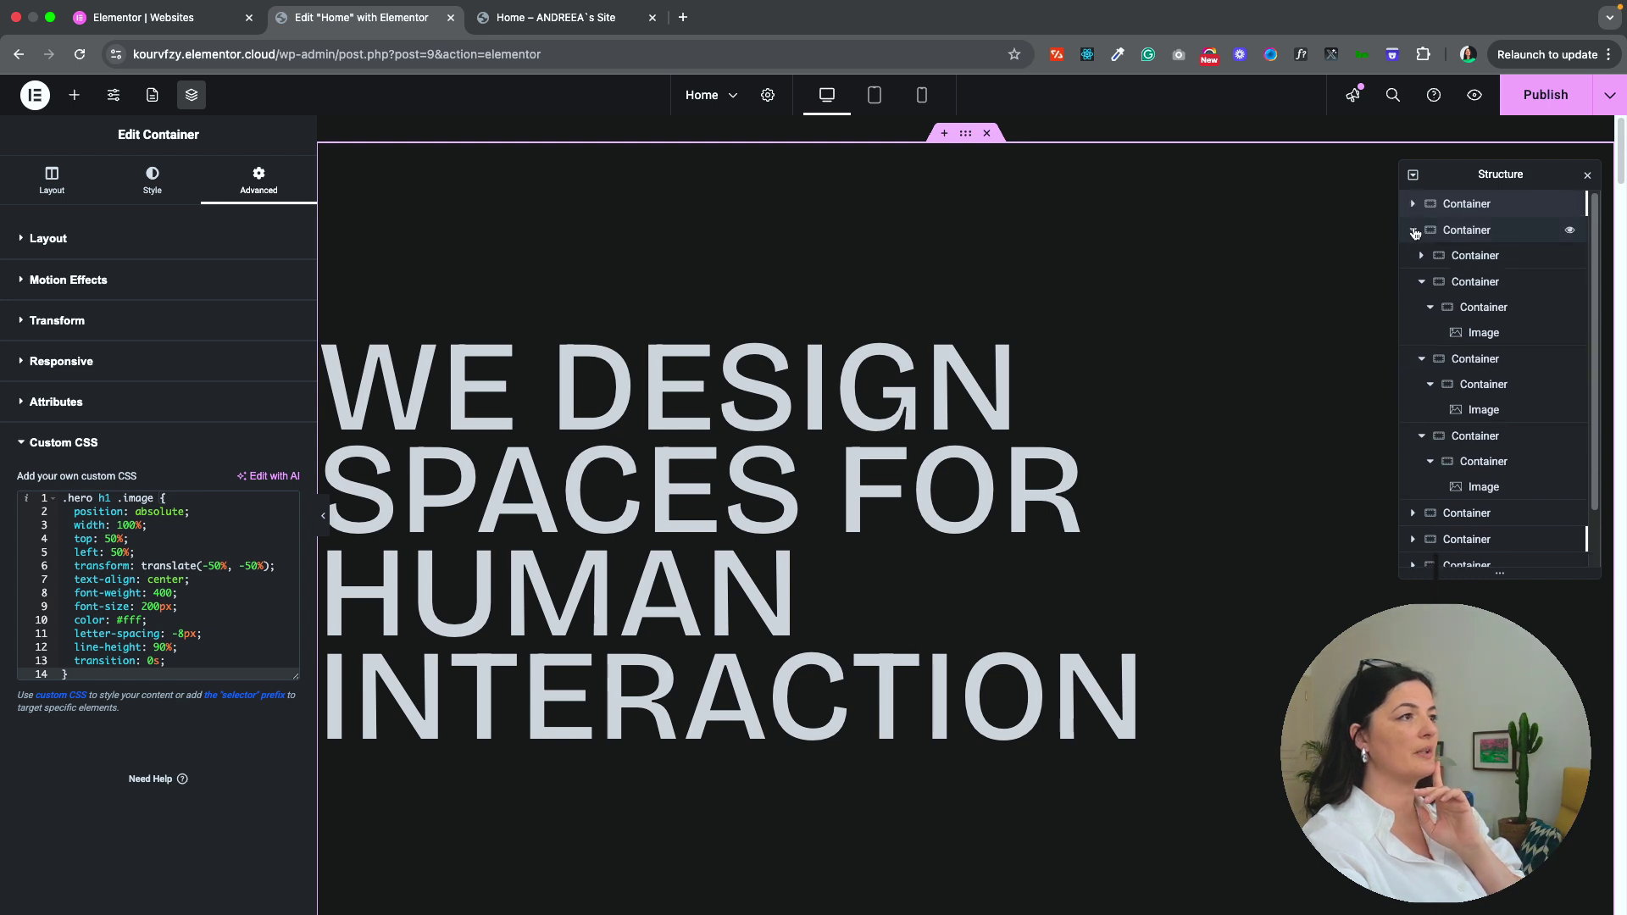
left_click(1413, 230)
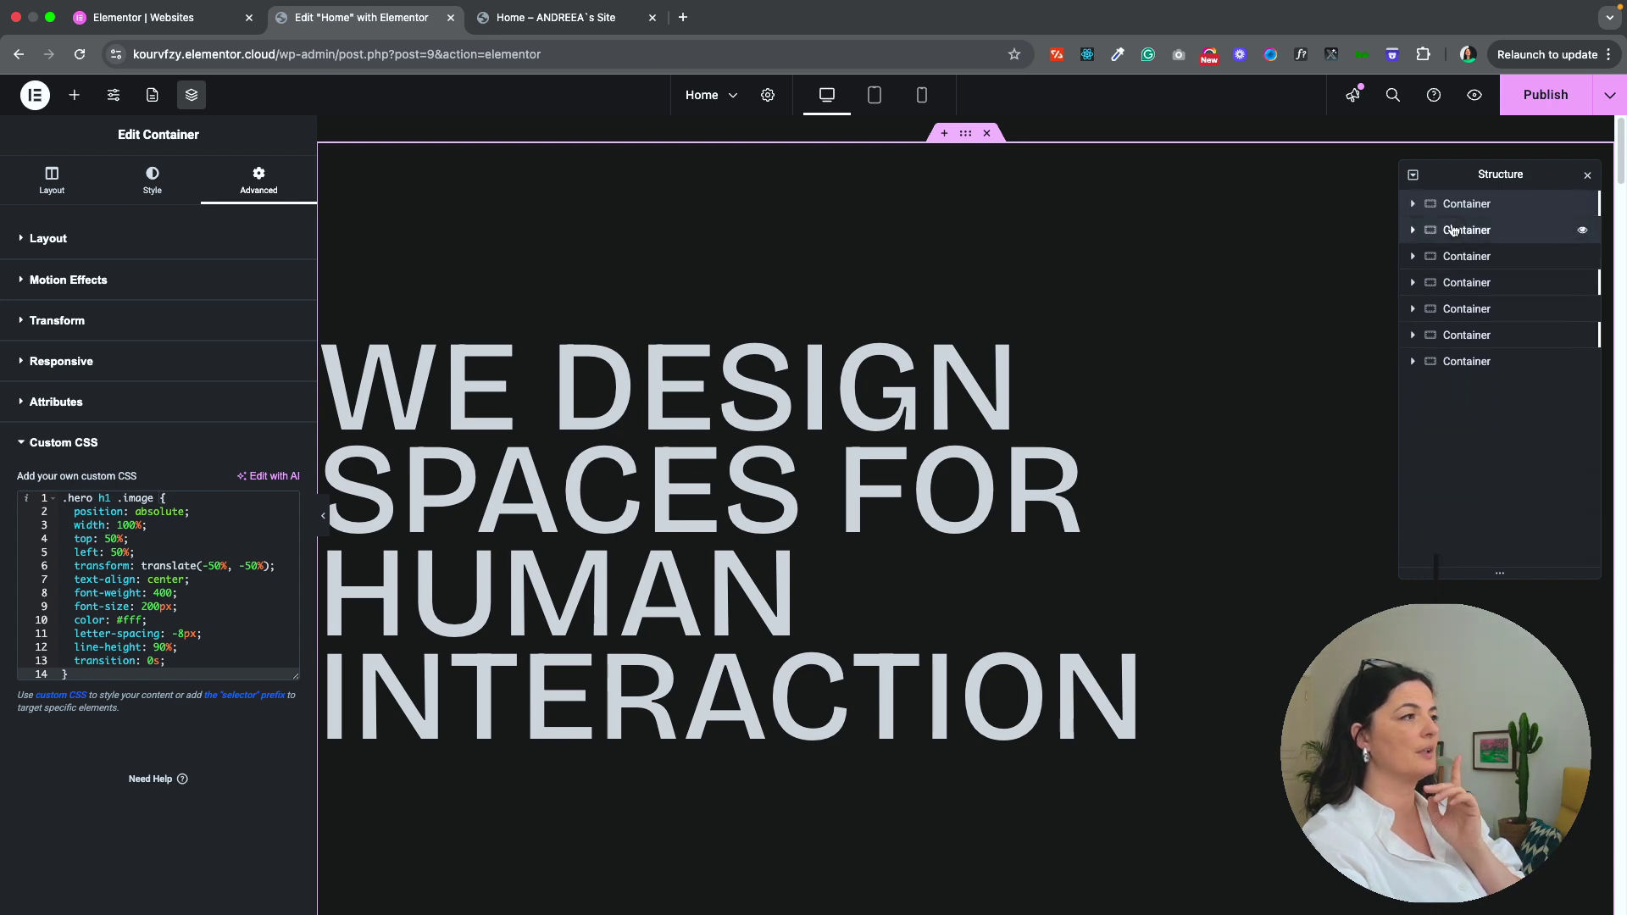
left_click(1453, 231)
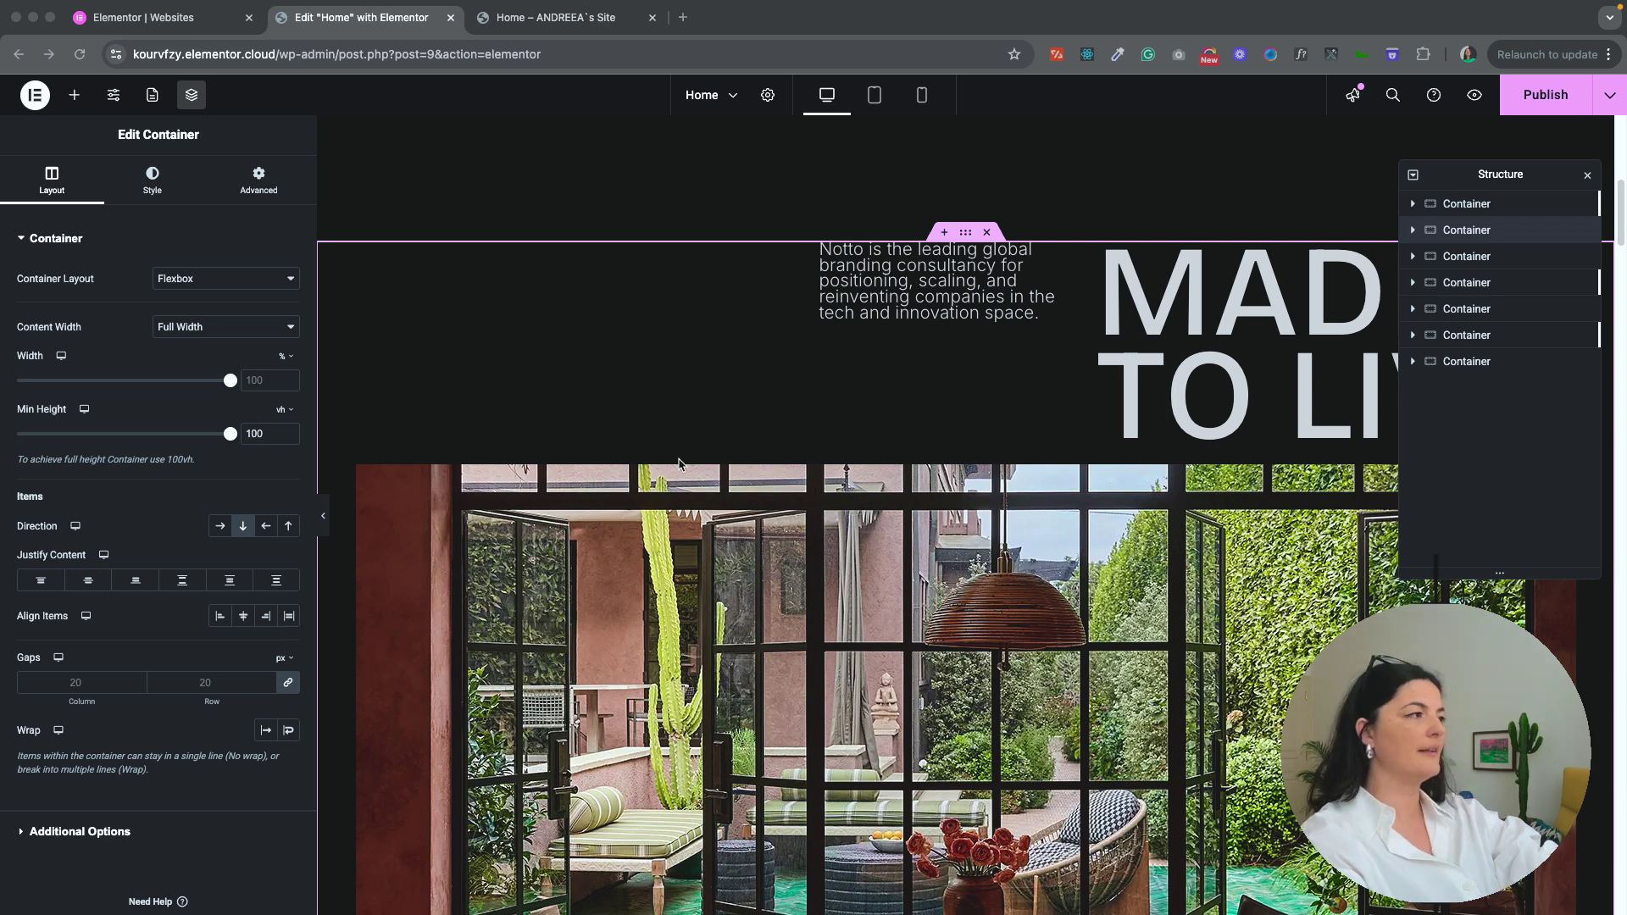
left_click(254, 196)
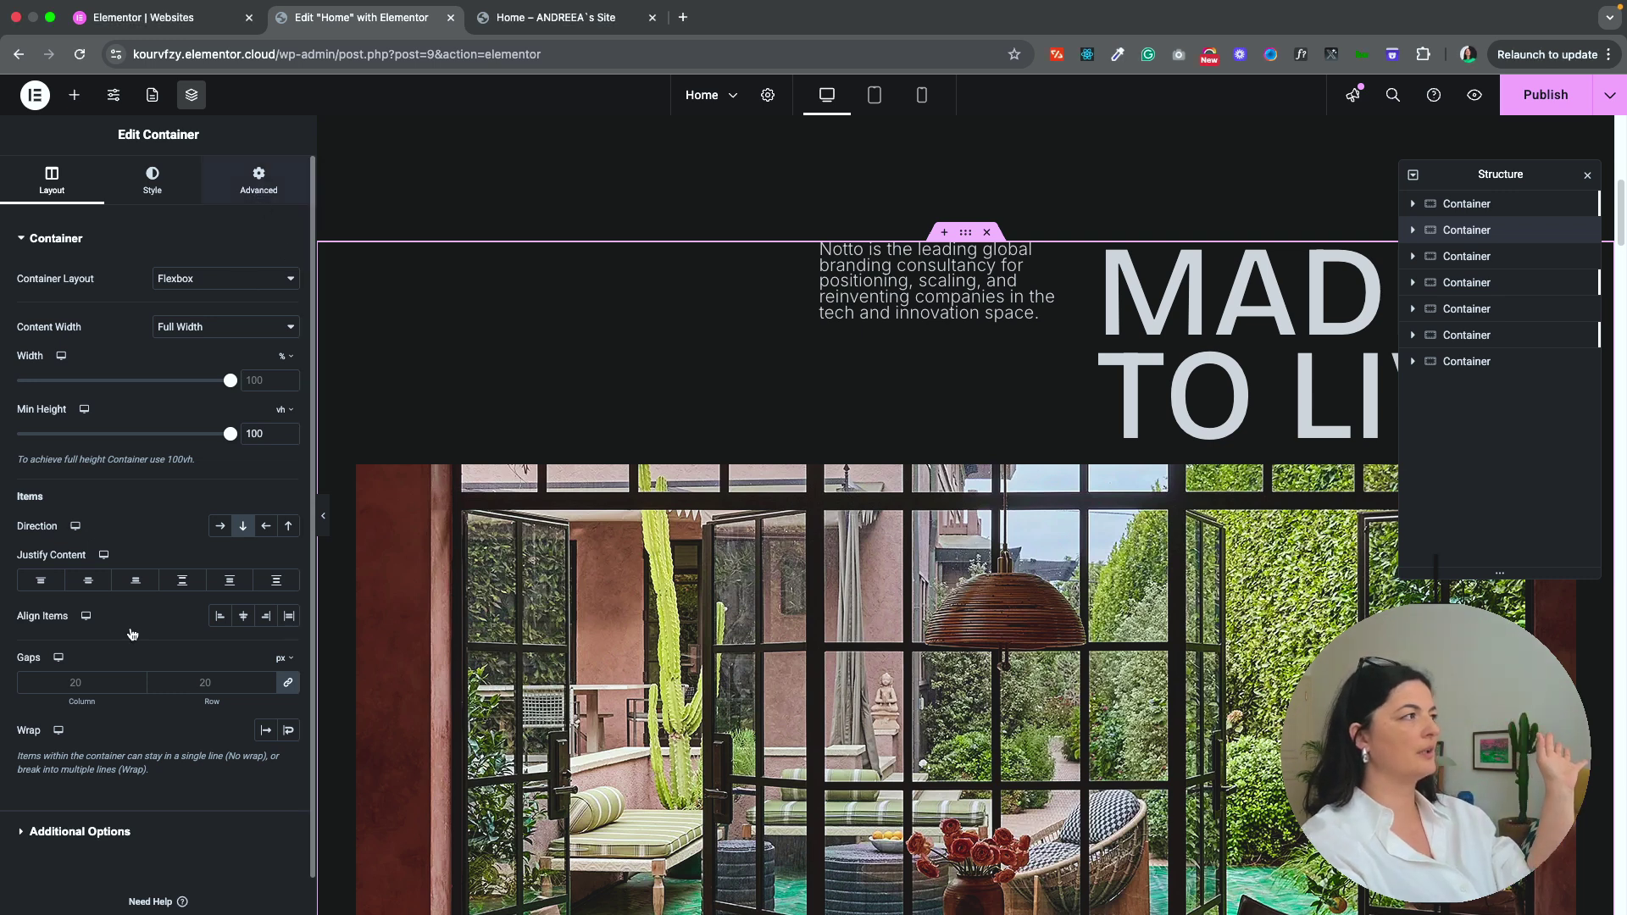
scroll(123, 805, "down", 3)
left_click(123, 792)
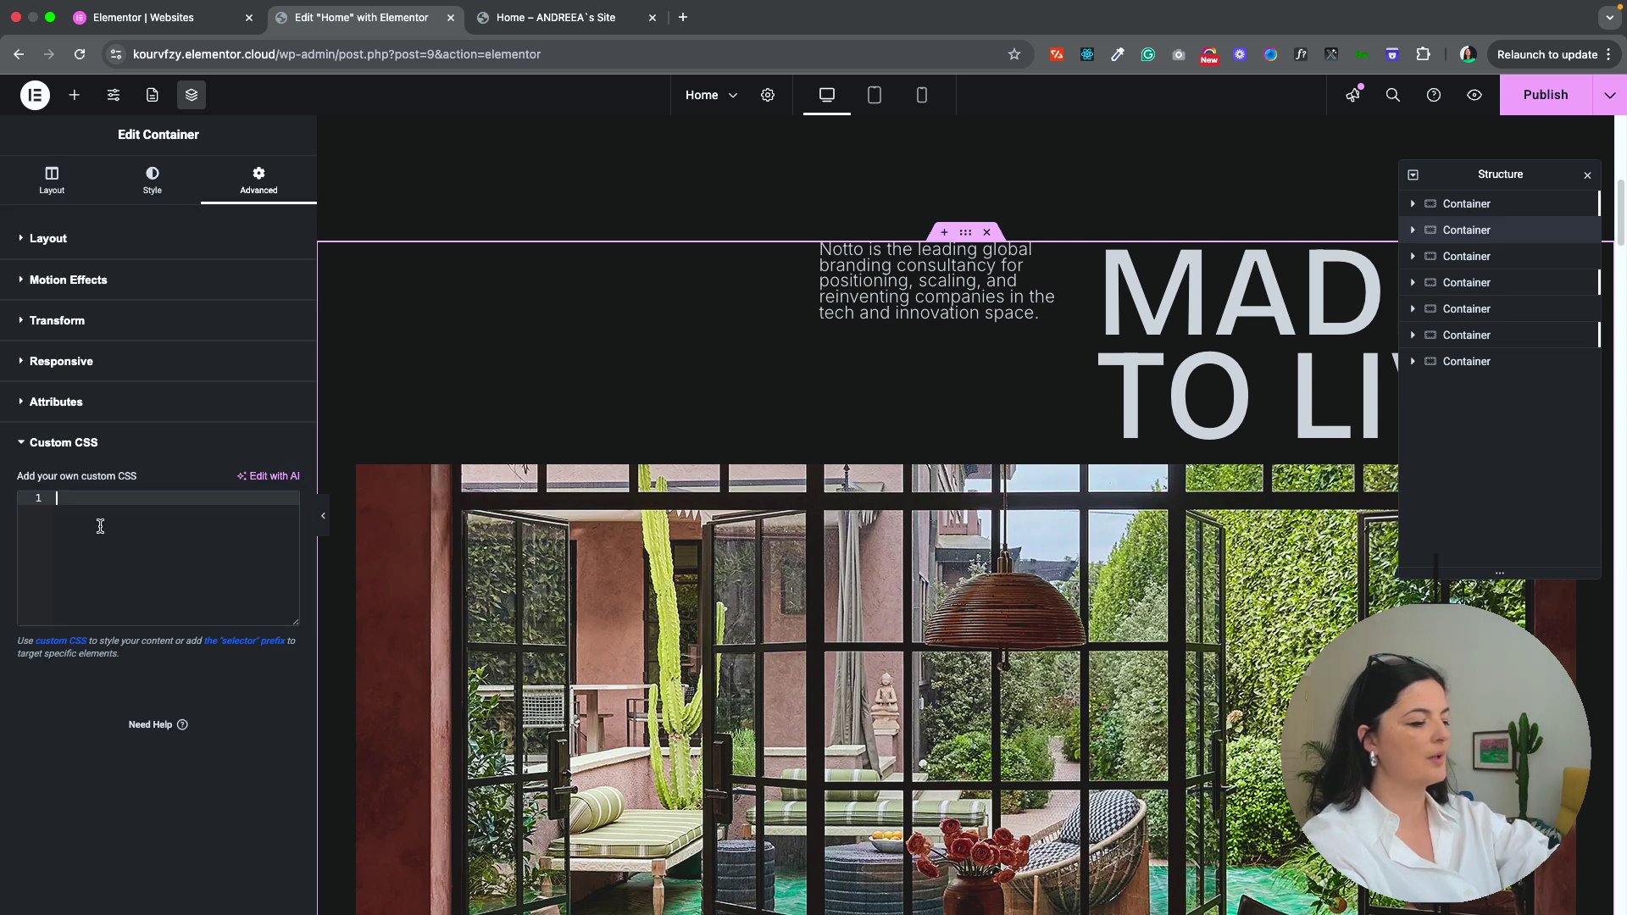
type(".card.scroll {   position: relative; }  .img {   position: absolute;   top: 50%;   left: 50%;   transform: translate3d(-50%, -50%, 0);   width: 1000px;   height: 700px;  transition: 0s;  }")
scroll(1161, 693, "down", 10)
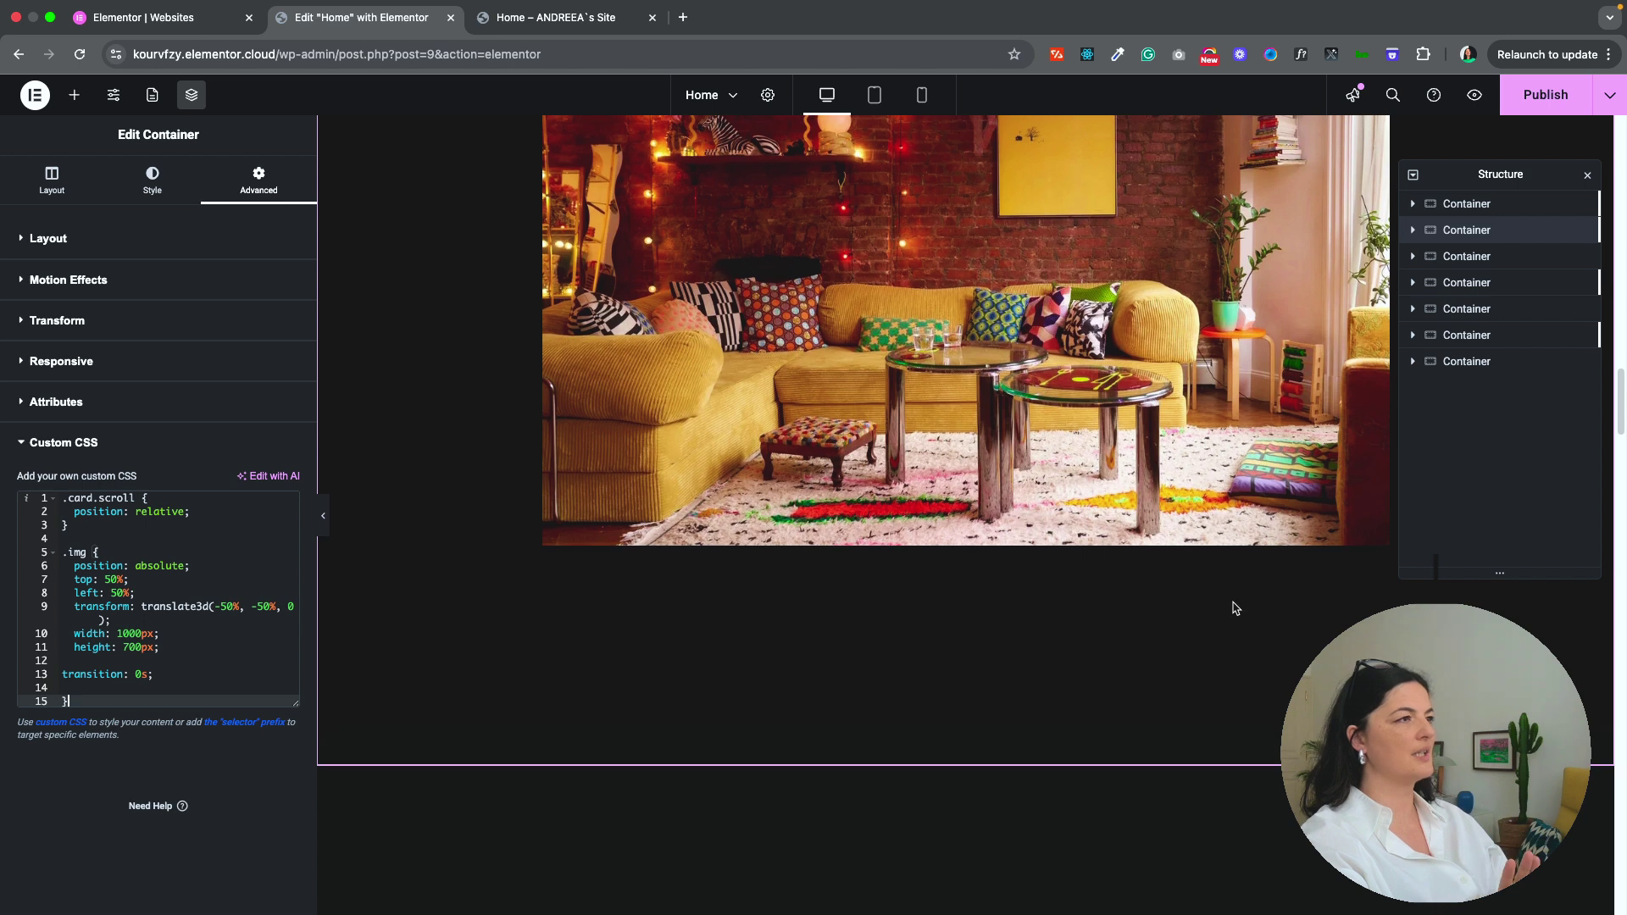
key("super+s")
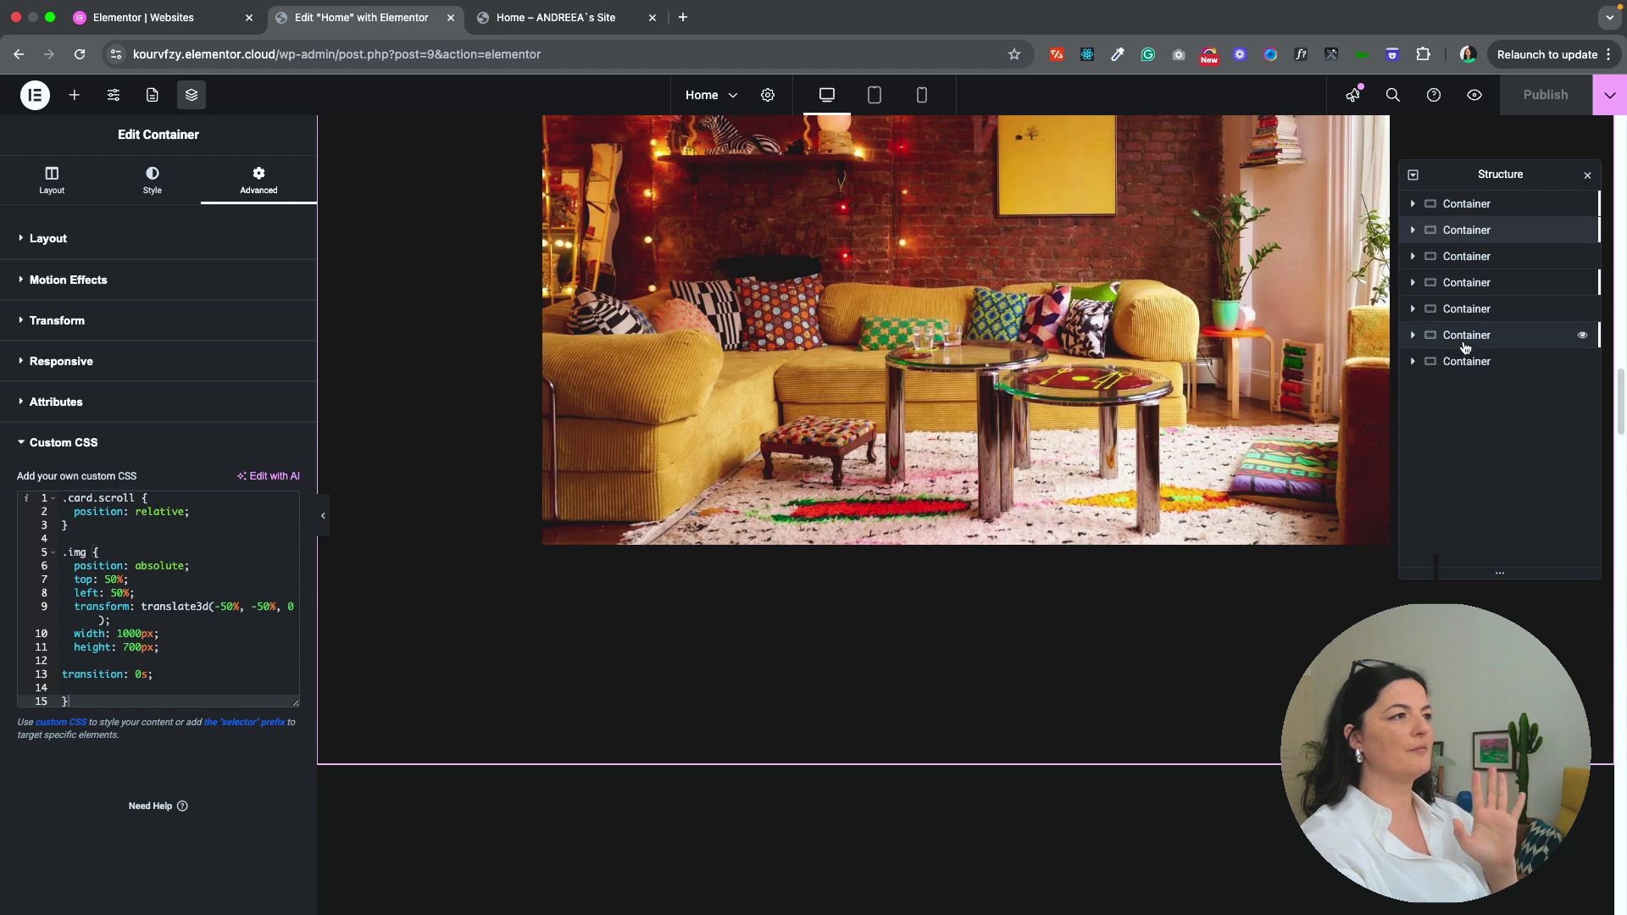
Step: Open the bottom HTML widget's code and widen the editing panel
left_click(1413, 362)
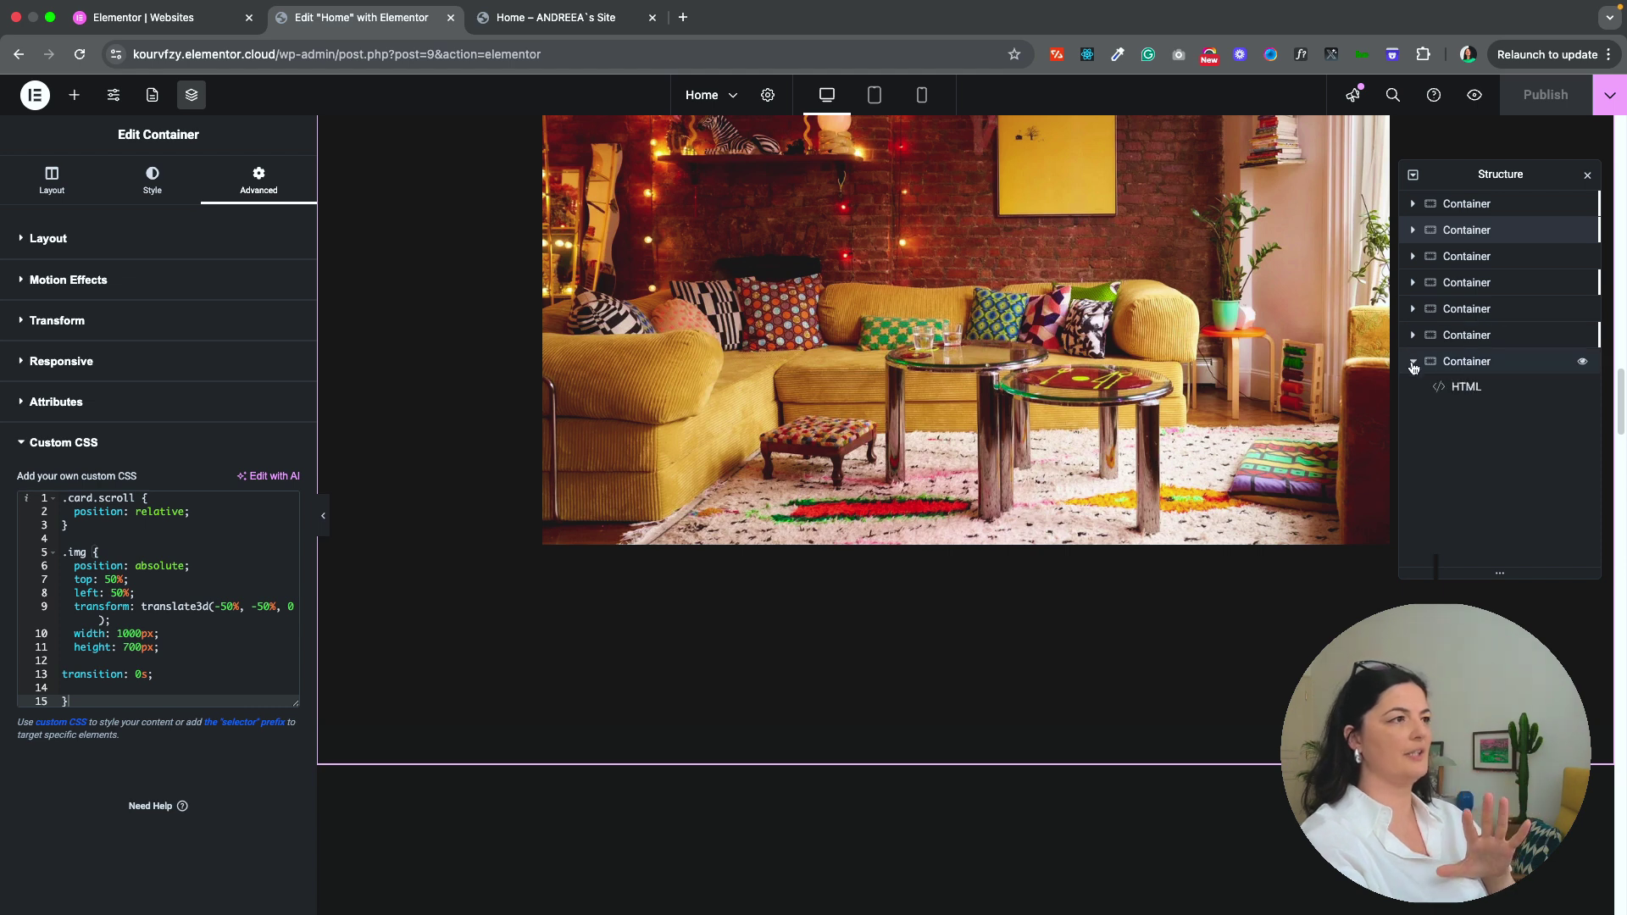
left_click(1465, 387)
scroll(100, 603, "down", 20)
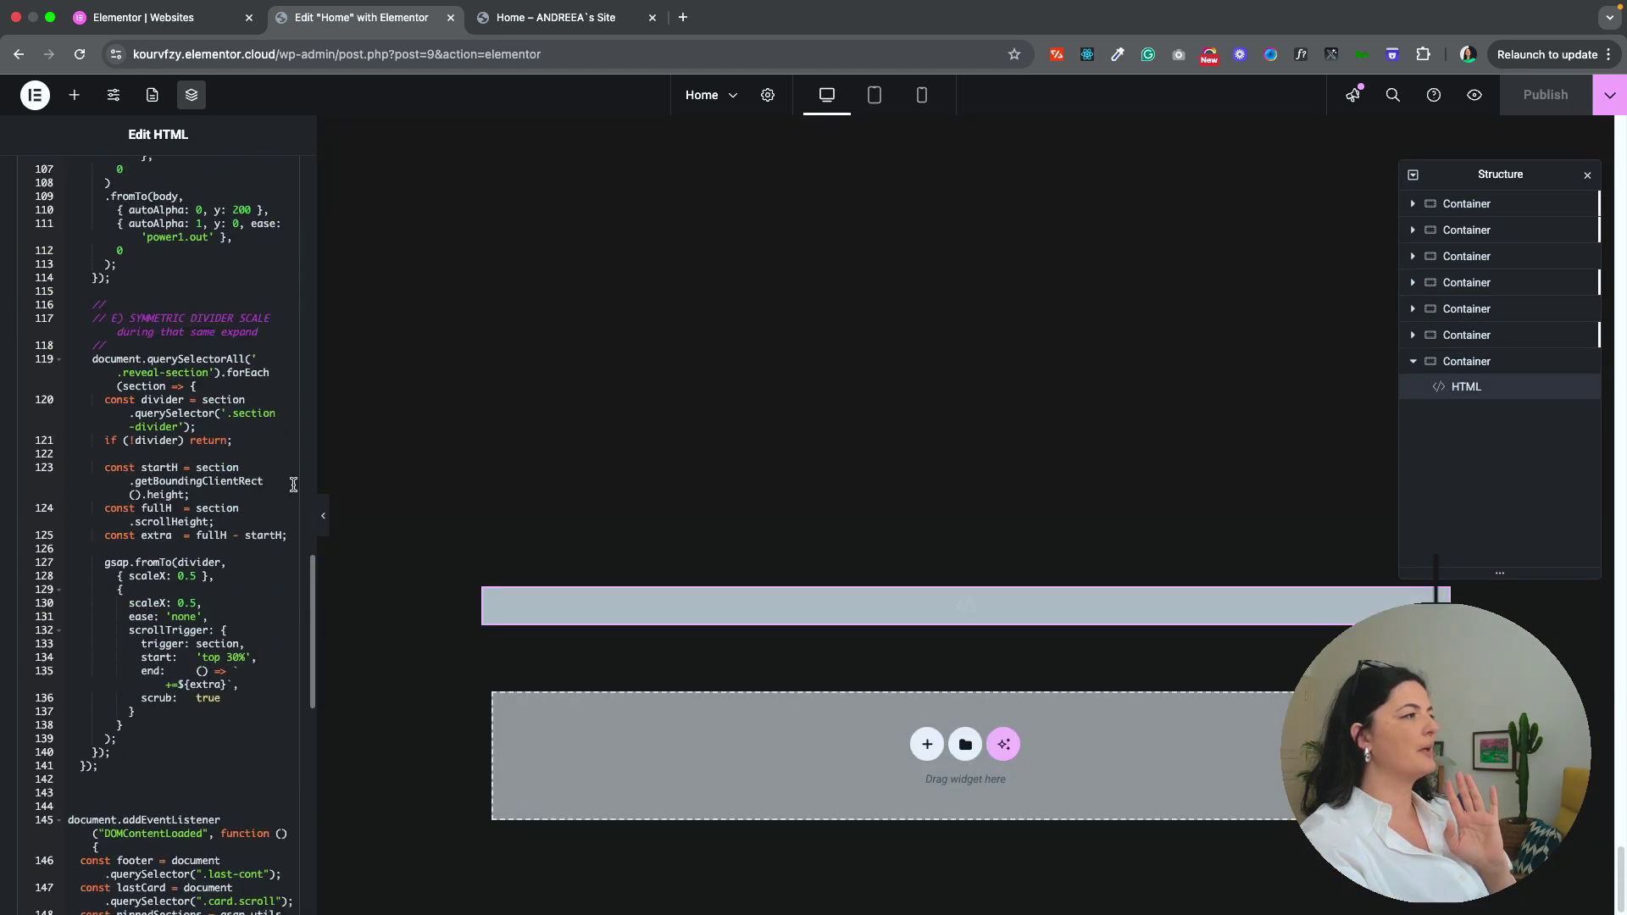
left_click_drag(314, 454, 664, 454)
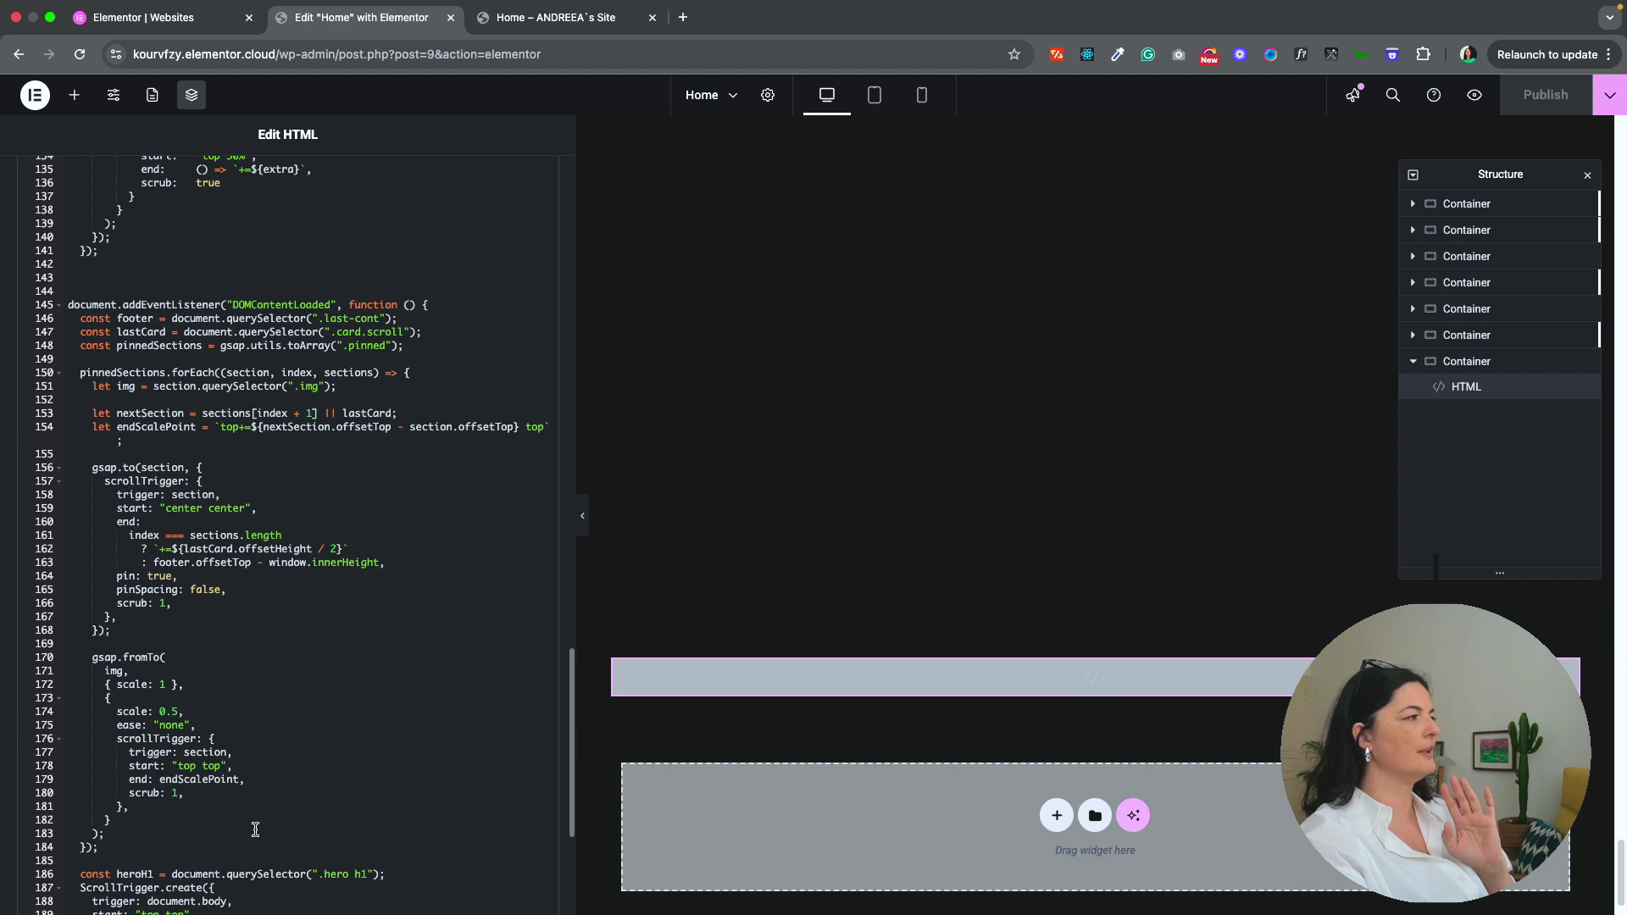
scroll(237, 756, "down", 5)
scroll(184, 517, "up", 5)
scroll(184, 516, "up", 3)
left_click_drag(89, 326, 292, 711)
scroll(305, 705, "up", 3)
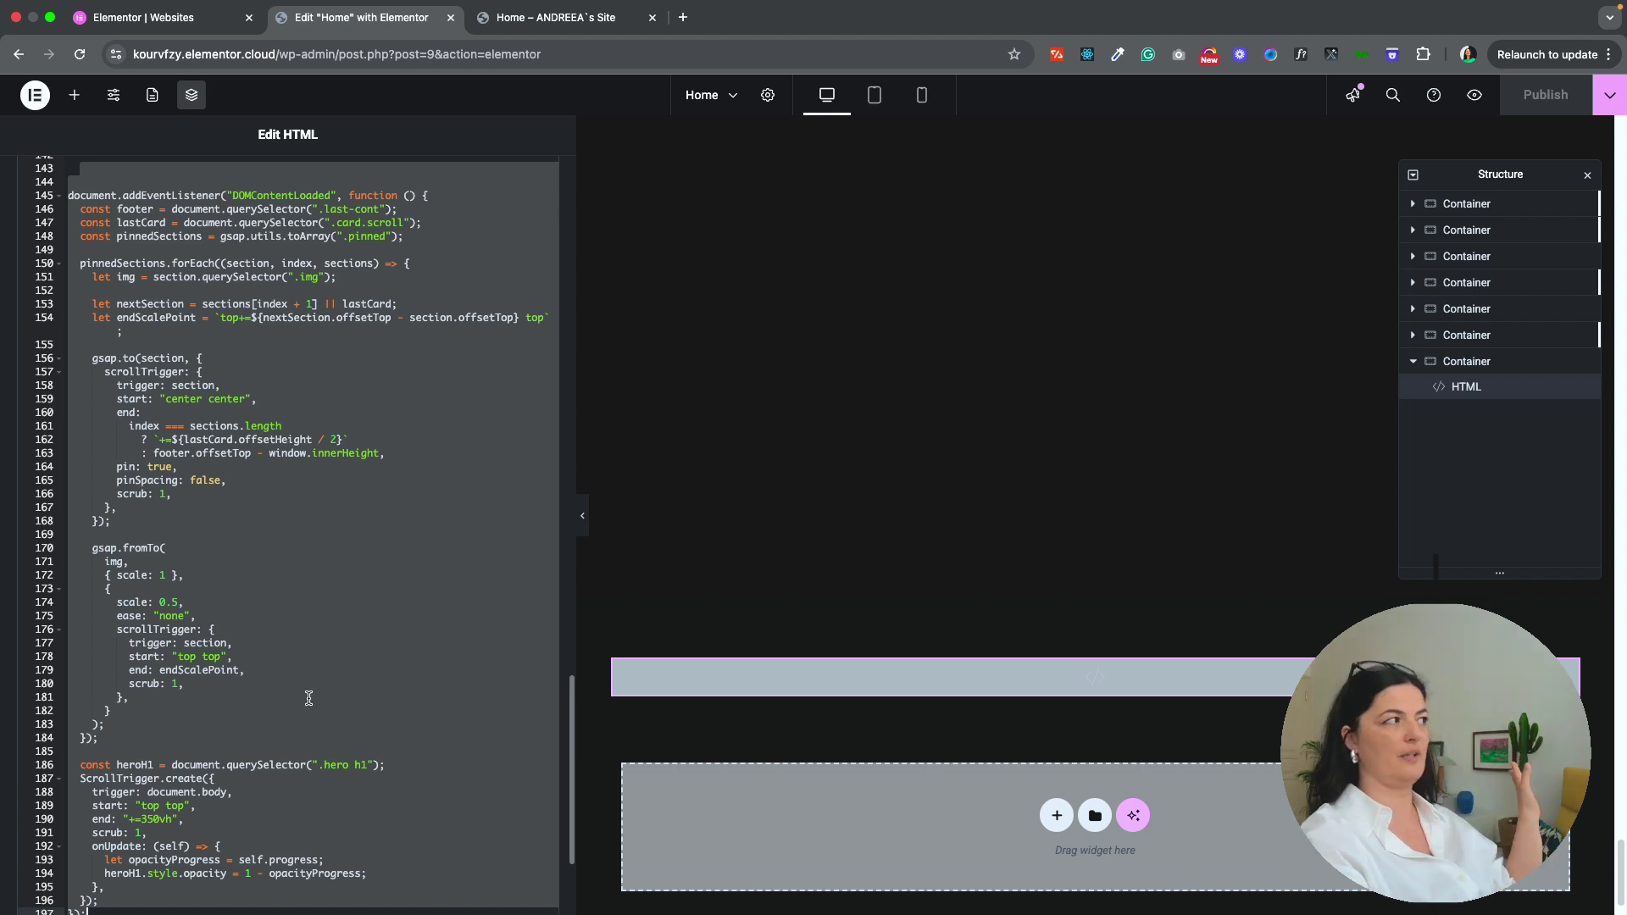
Step: Replace the whole script with the new GSAP scroll code and preview the page
left_click(310, 695)
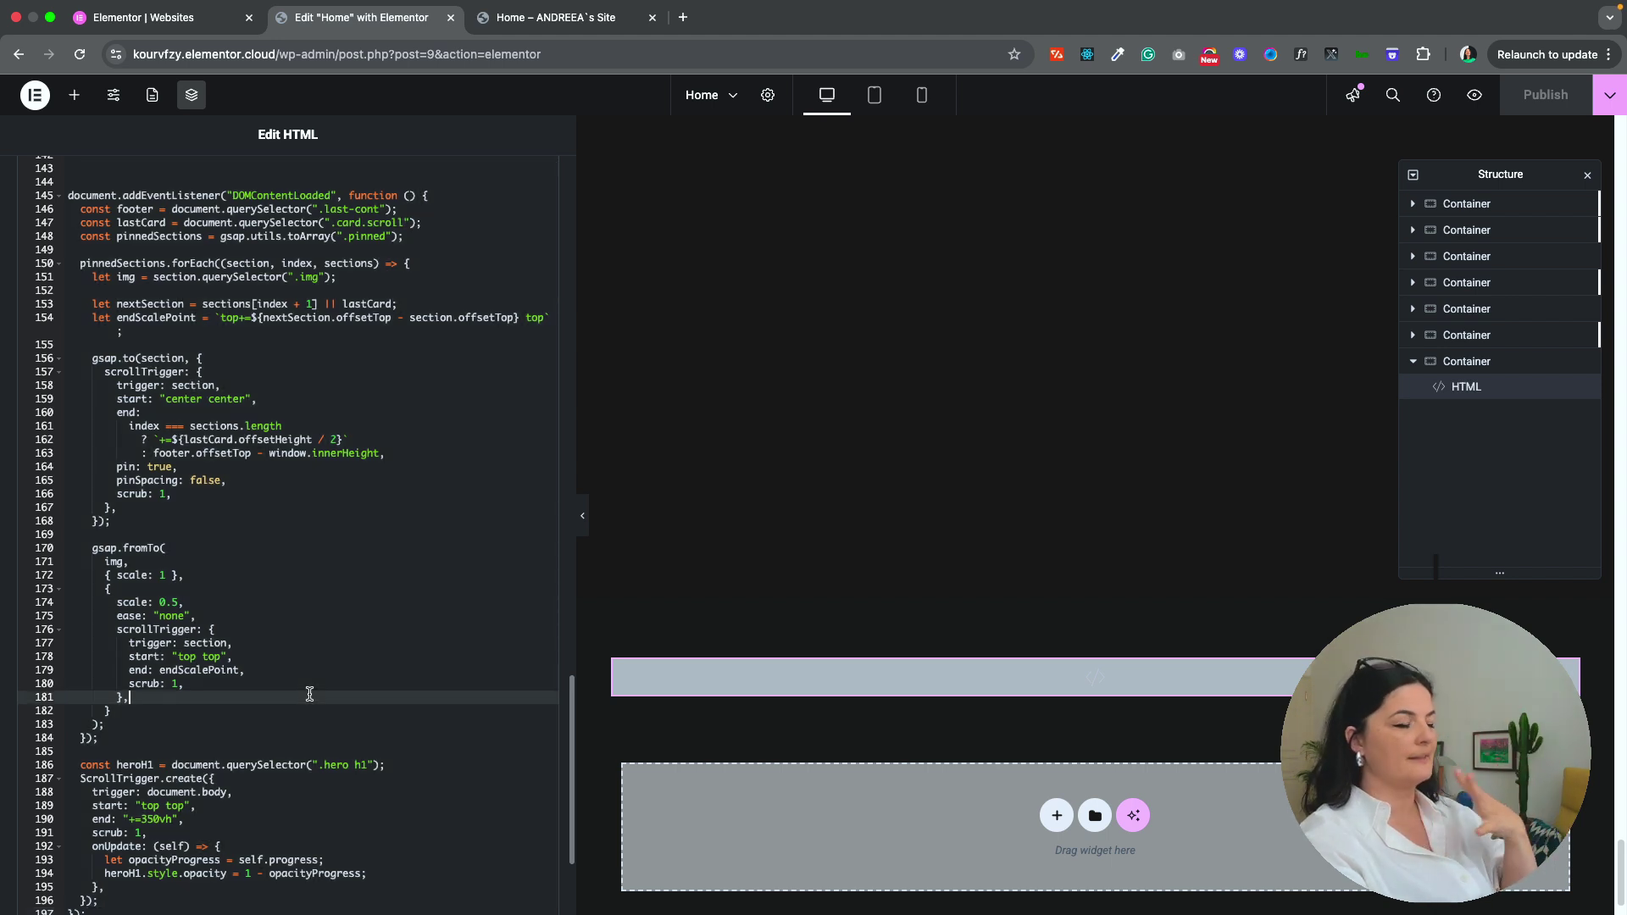
key("ctrl+a")
key("ctrl+v")
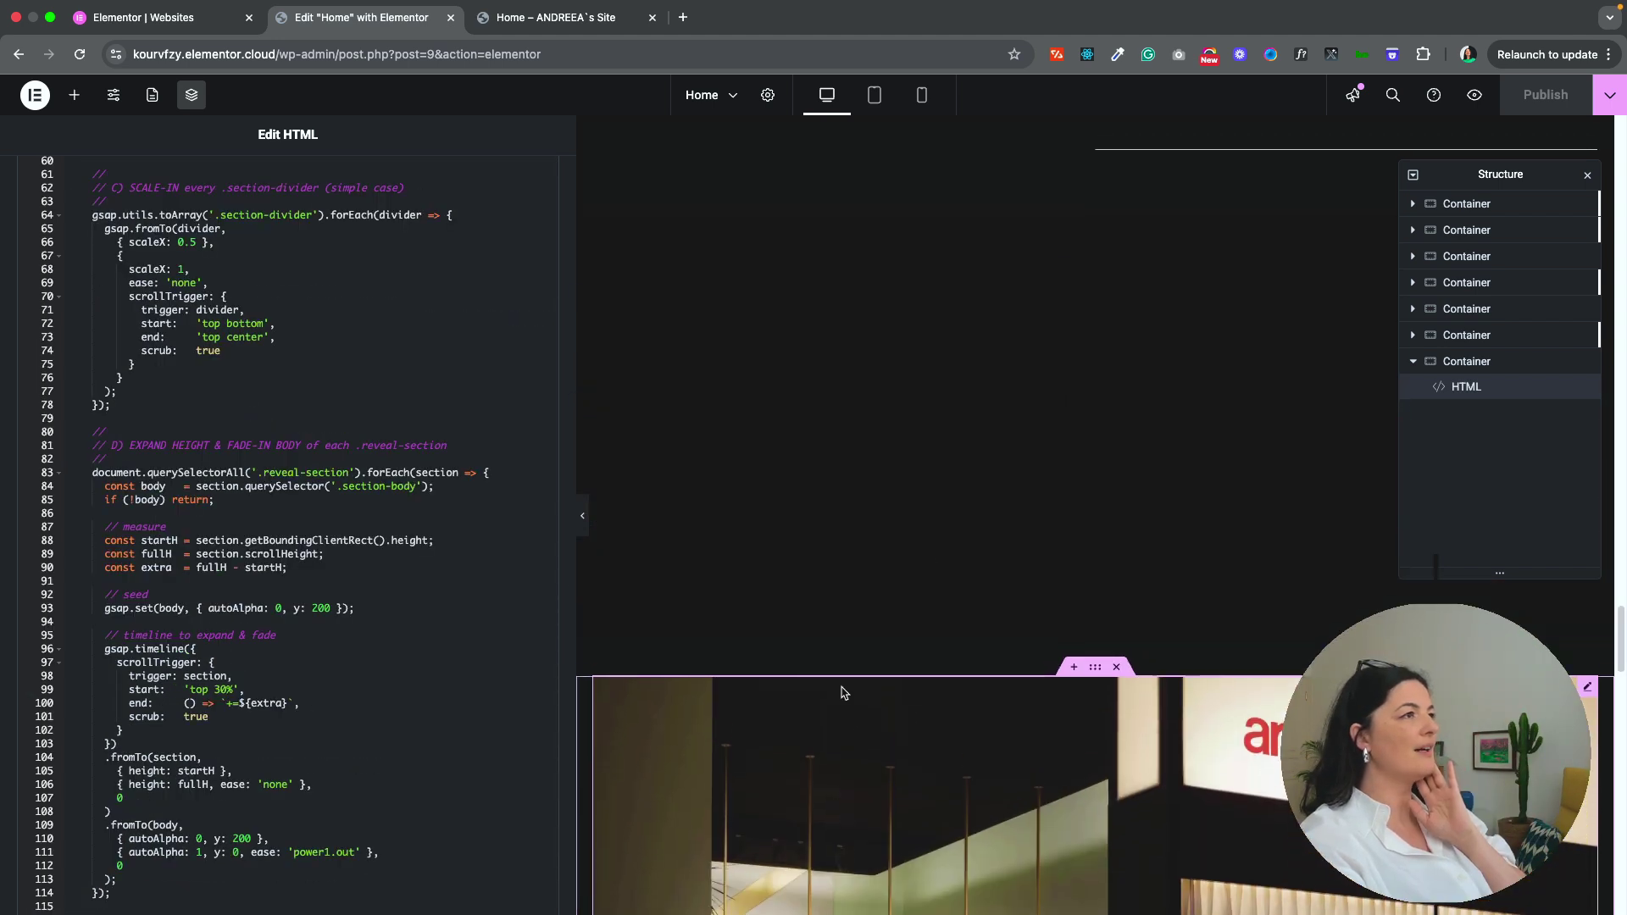
left_click(1475, 94)
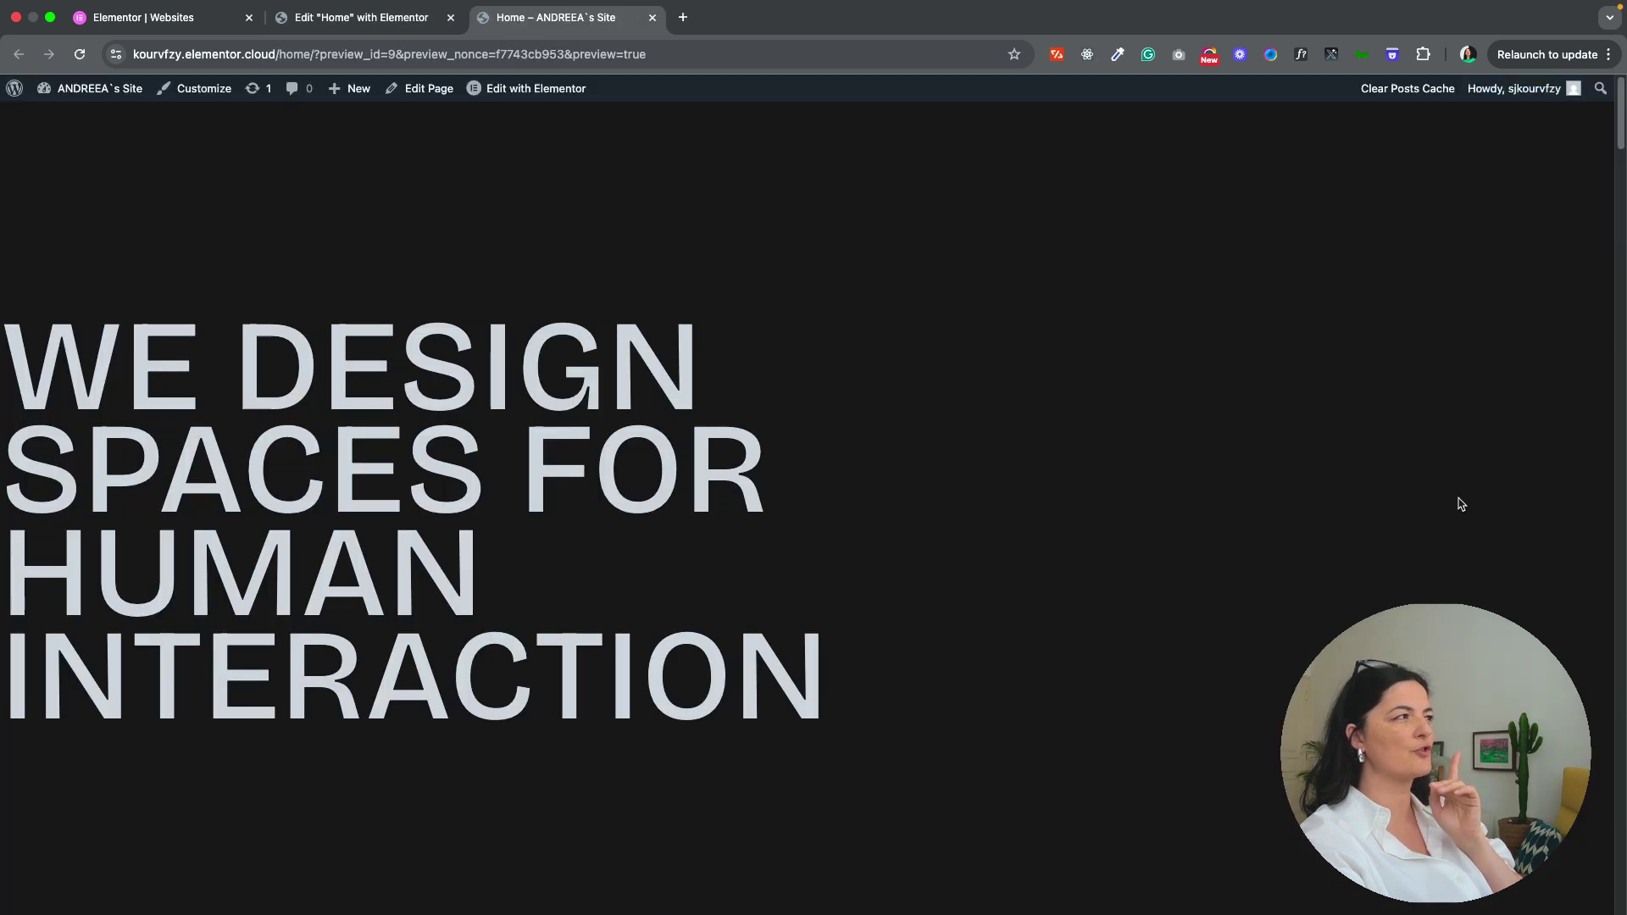
scroll(1495, 536, "down", 1)
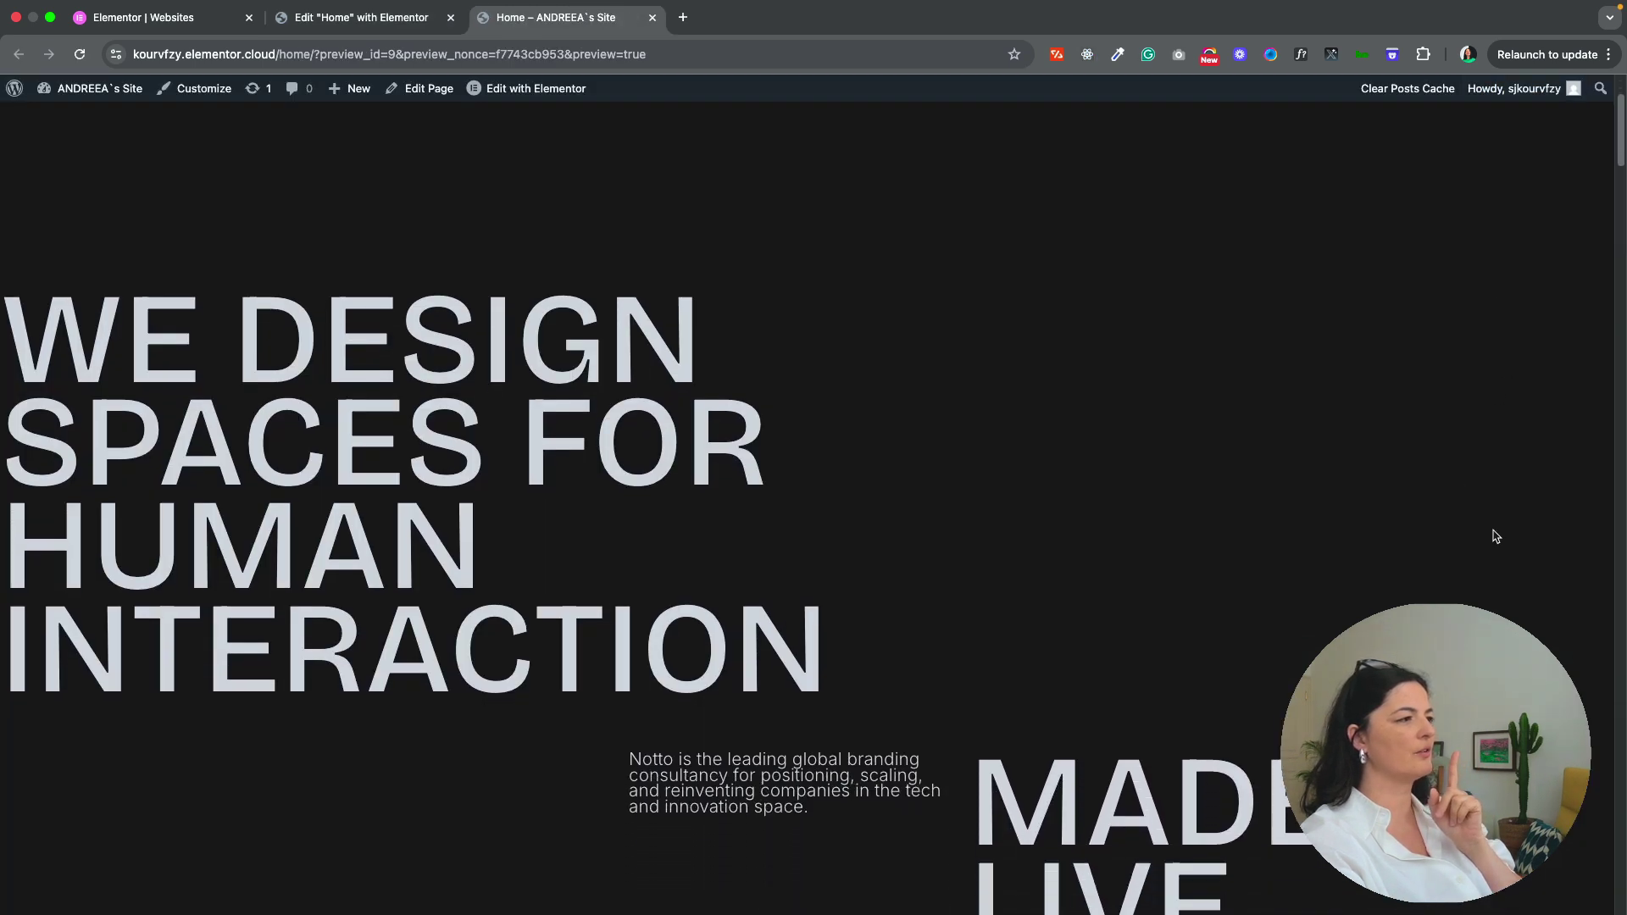
Step: Inspect the hero heading, confirm its container uses Hidden overflow and a section tag, then select the next container
key("ctrl+shift+Tab")
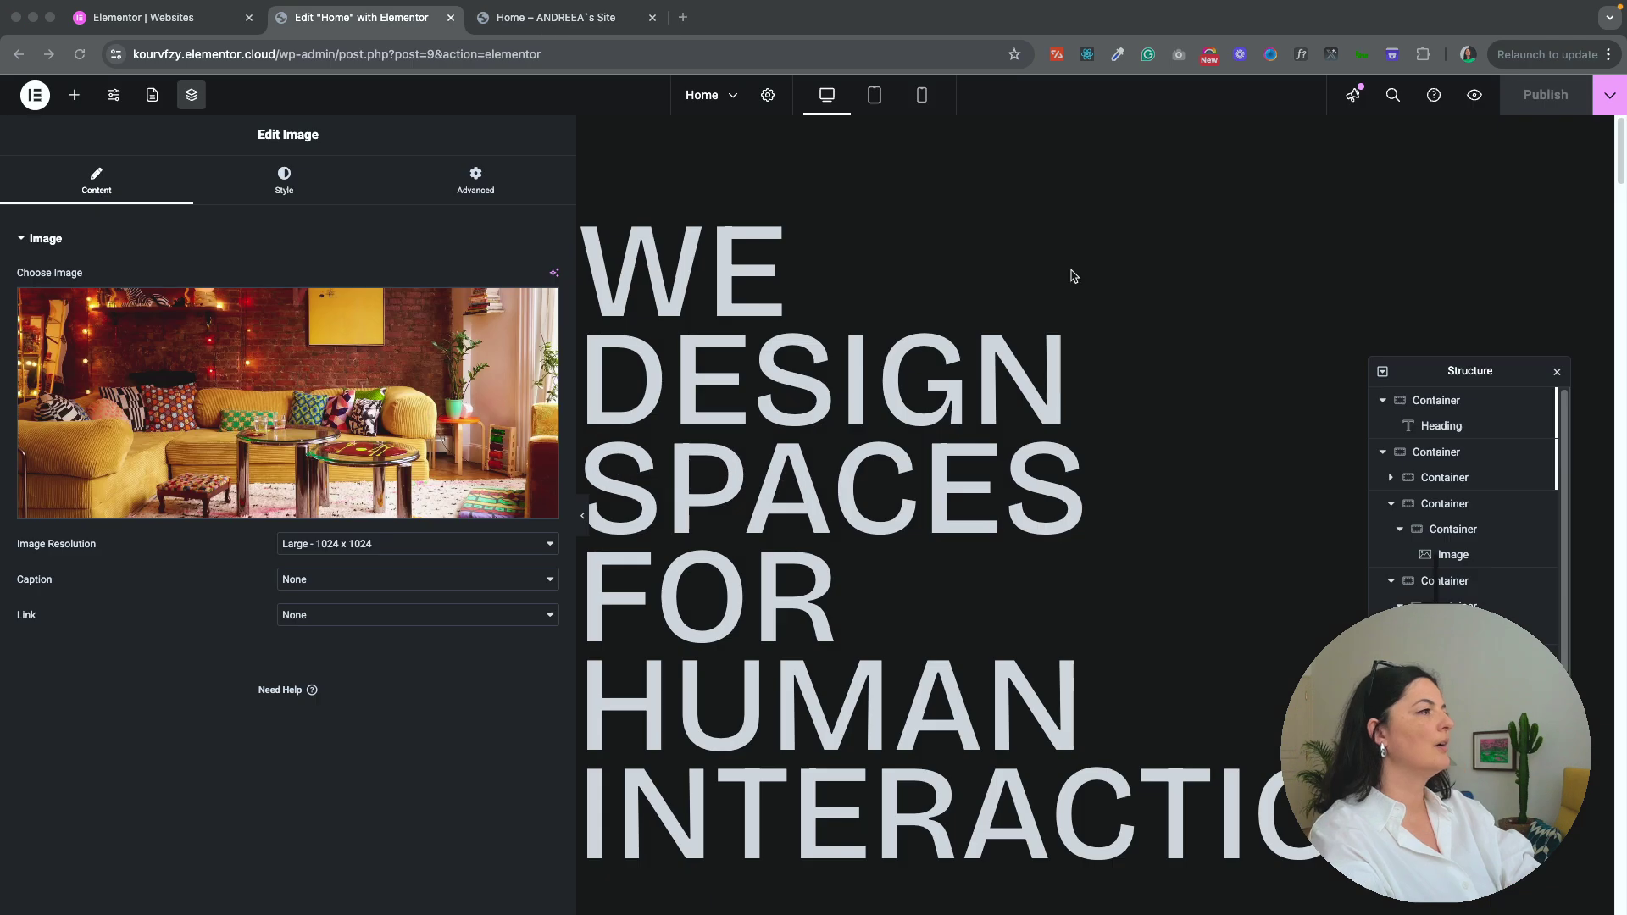
left_click(827, 479)
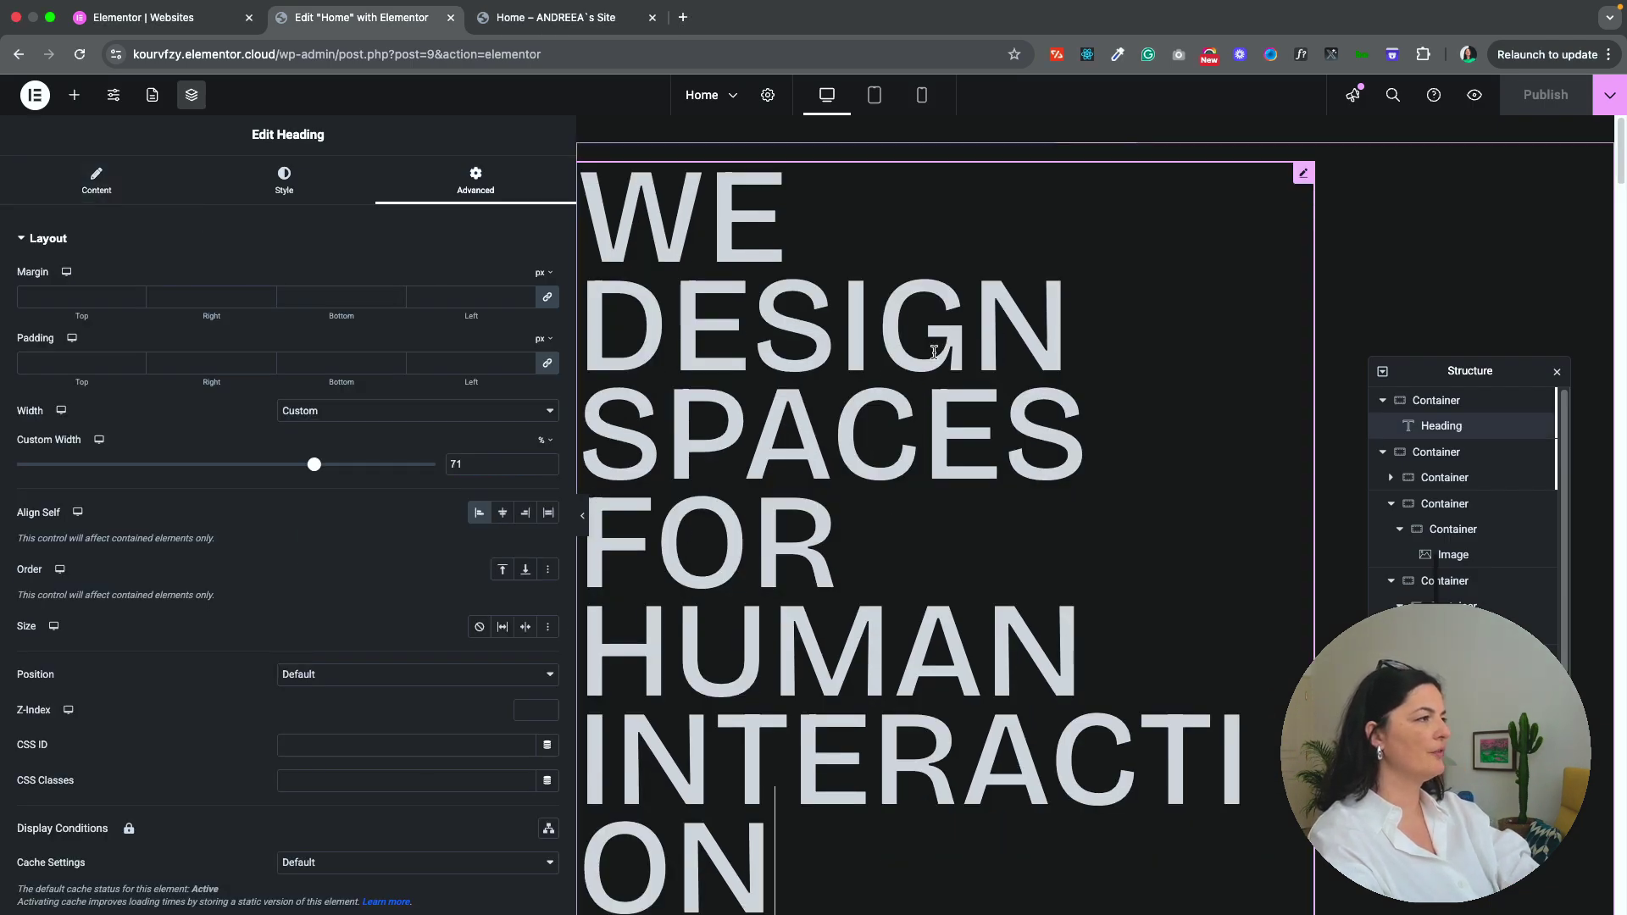
left_click(149, 194)
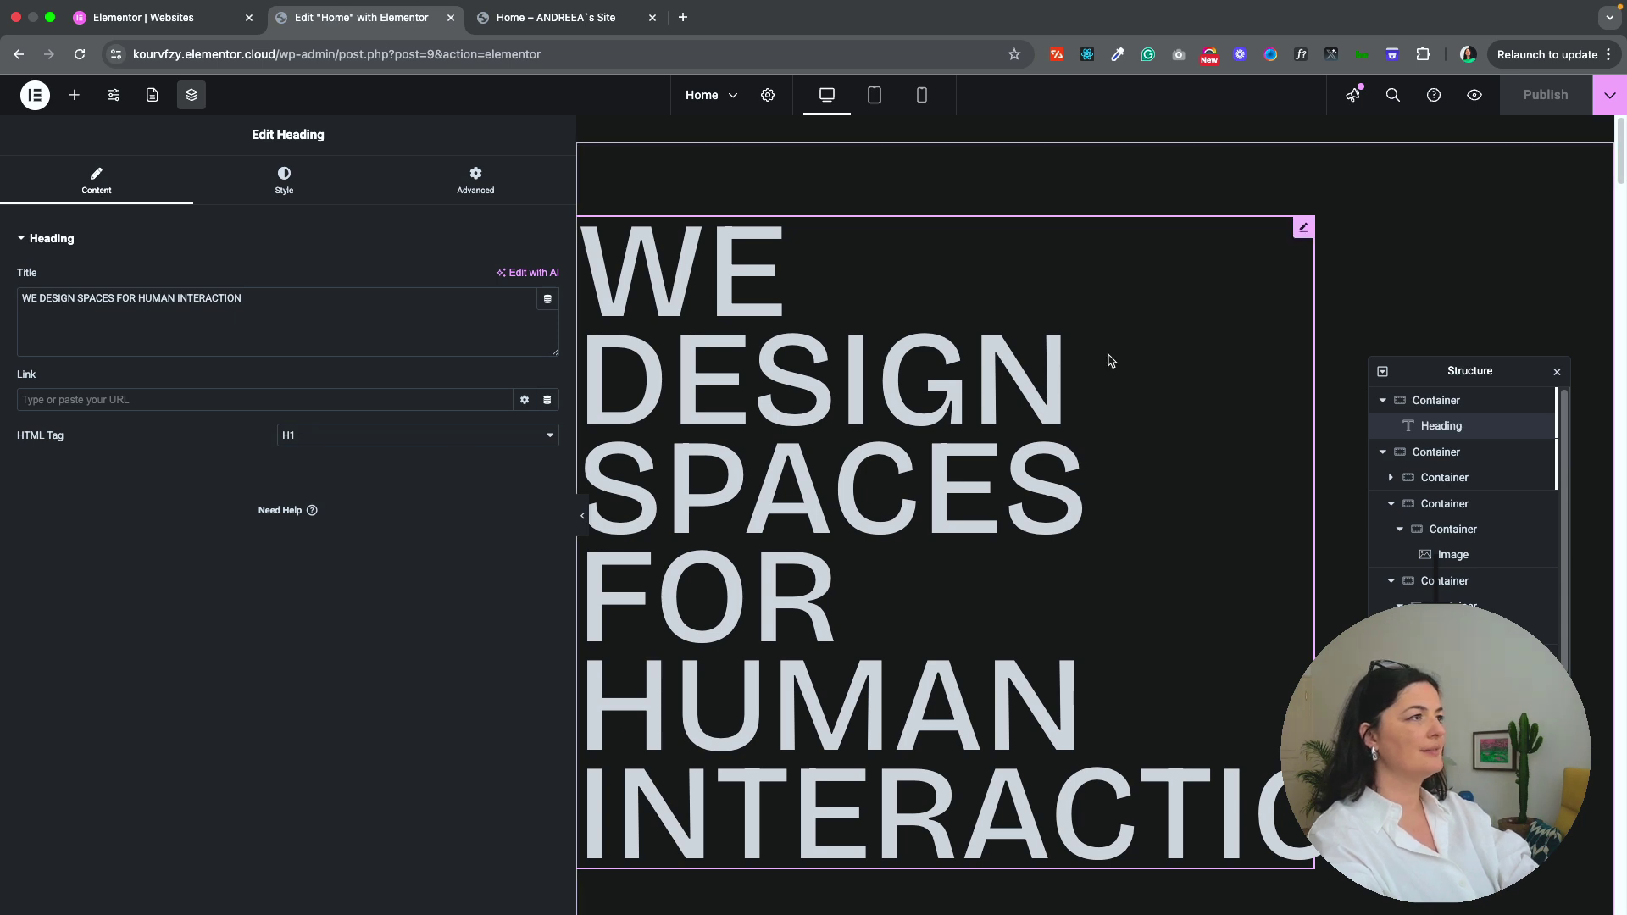
left_click(1436, 400)
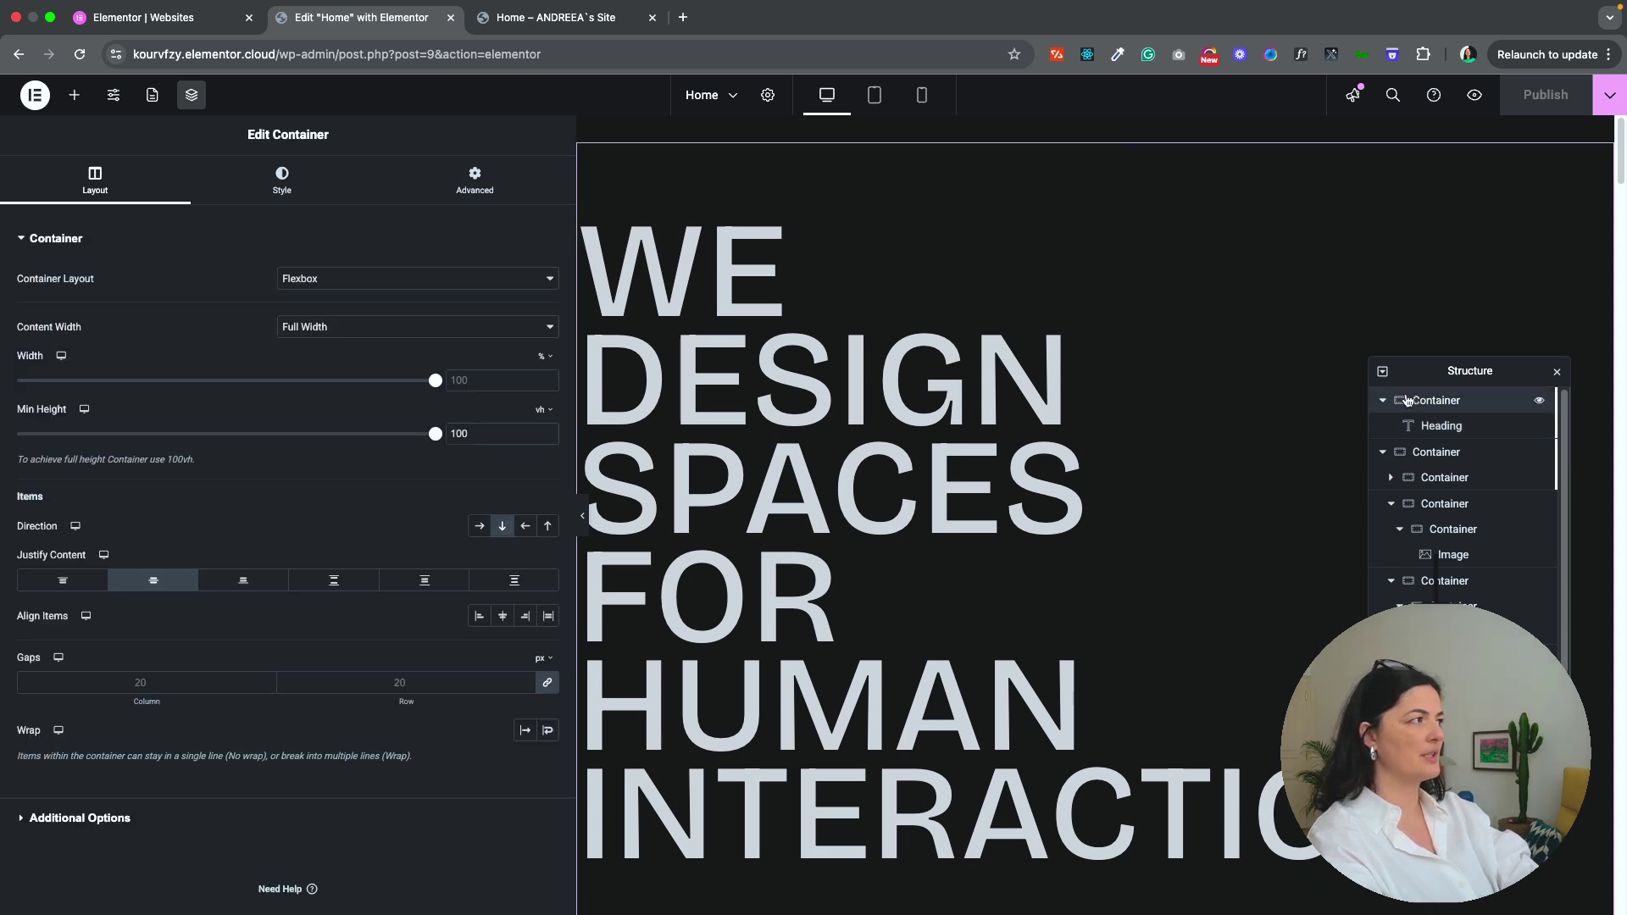
left_click(89, 822)
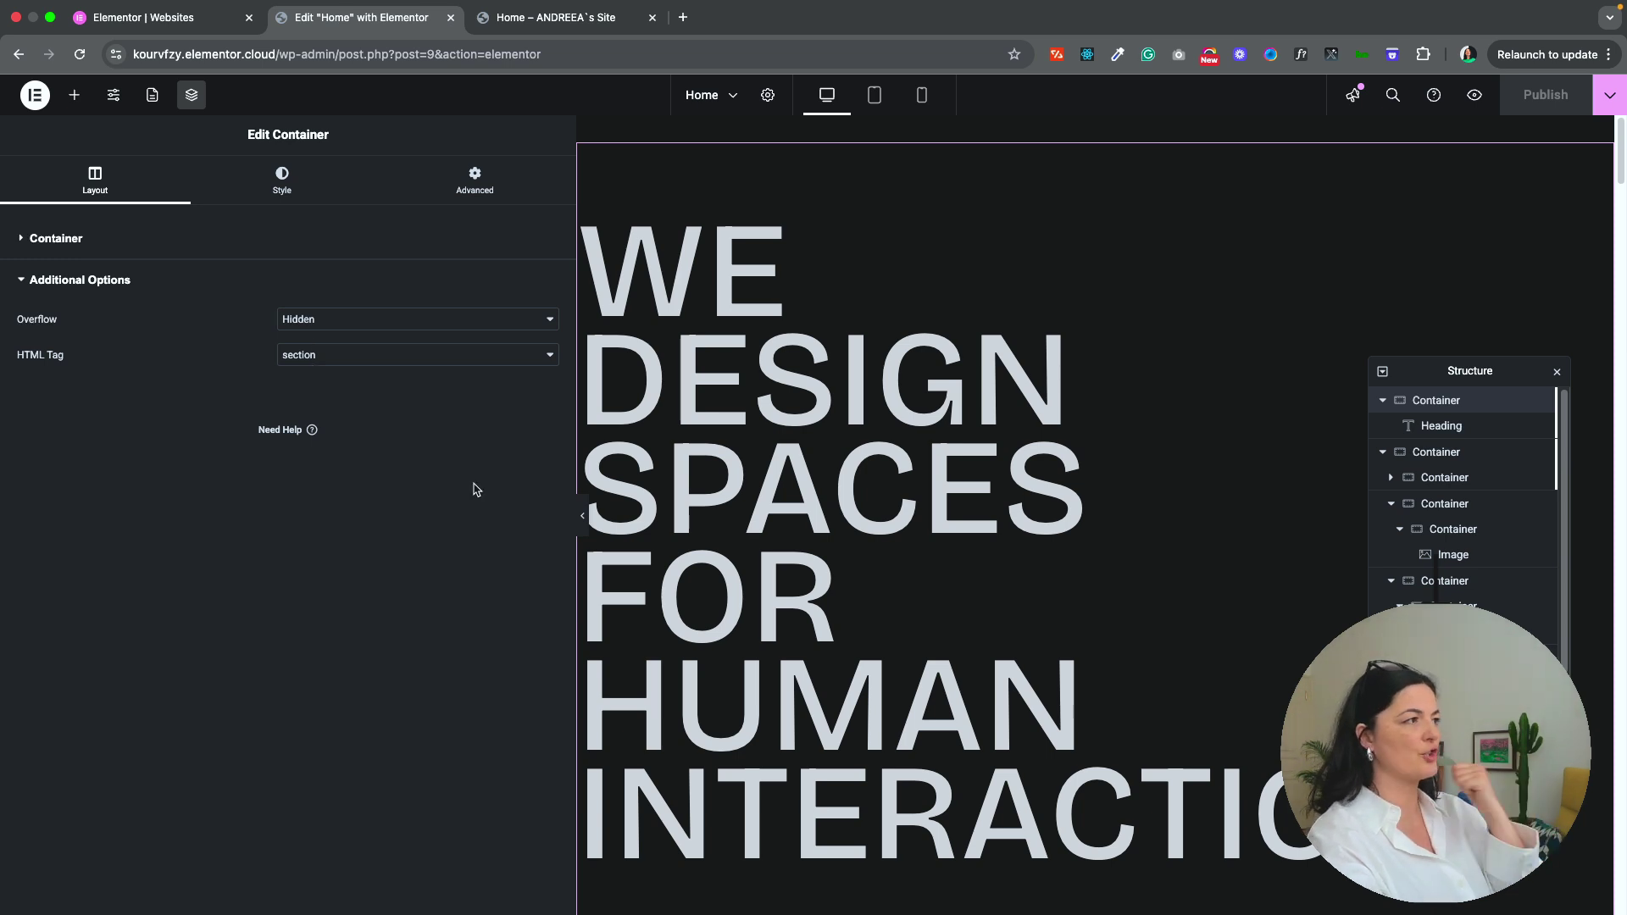
left_click(1420, 456)
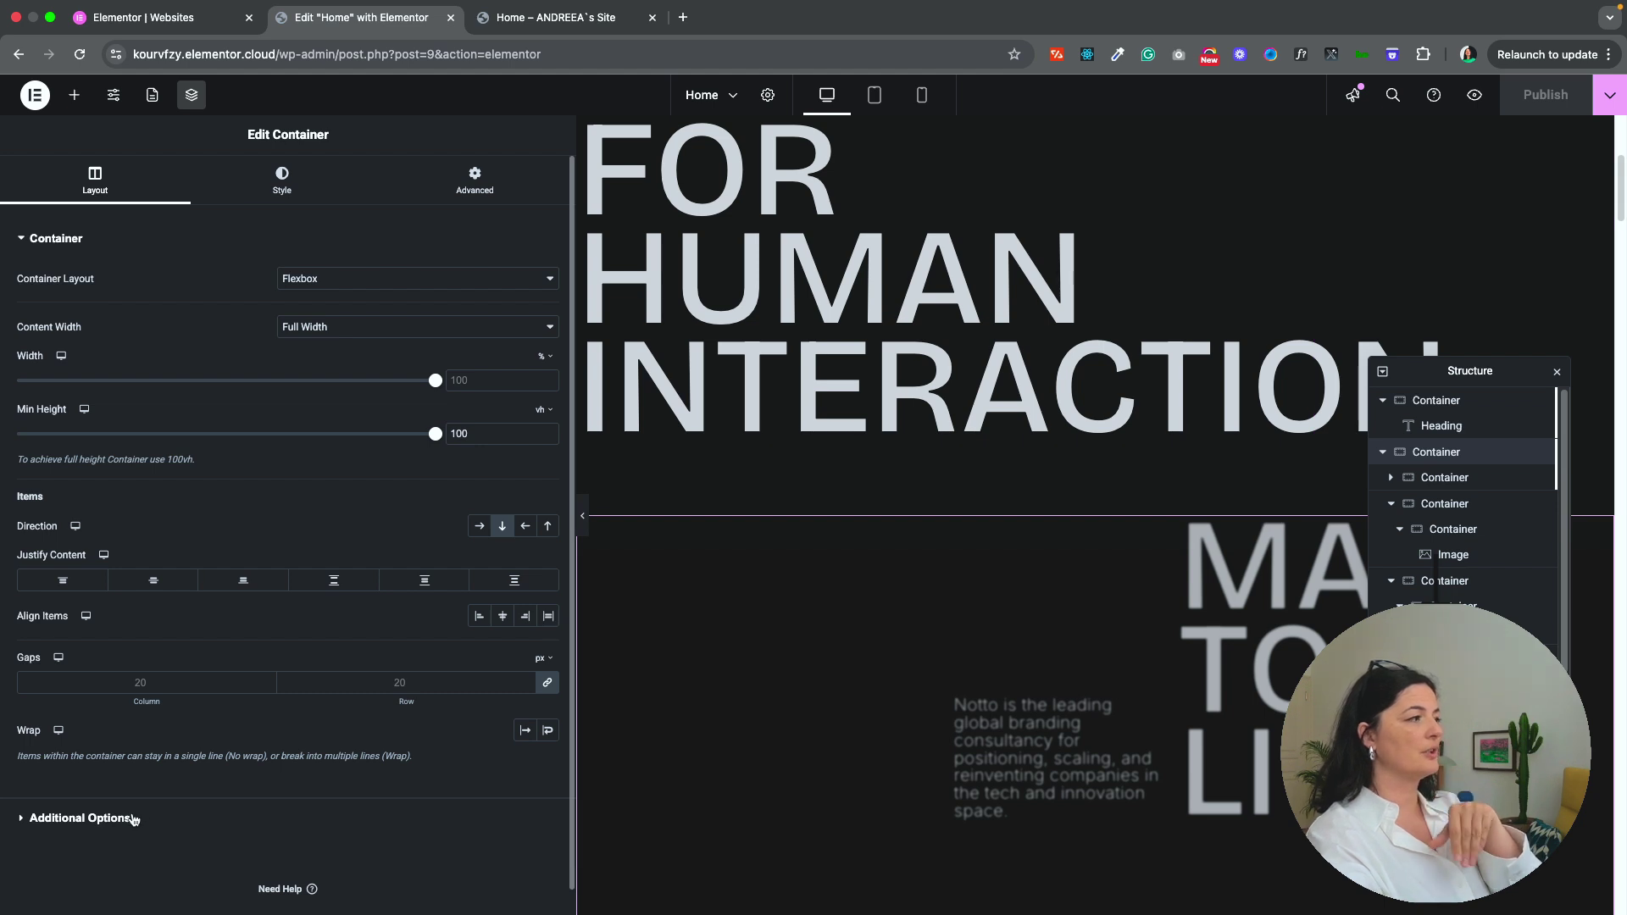
Step: Check the second container's overflow and HTML tag, then select its inner heading-and-paragraph container
left_click(80, 818)
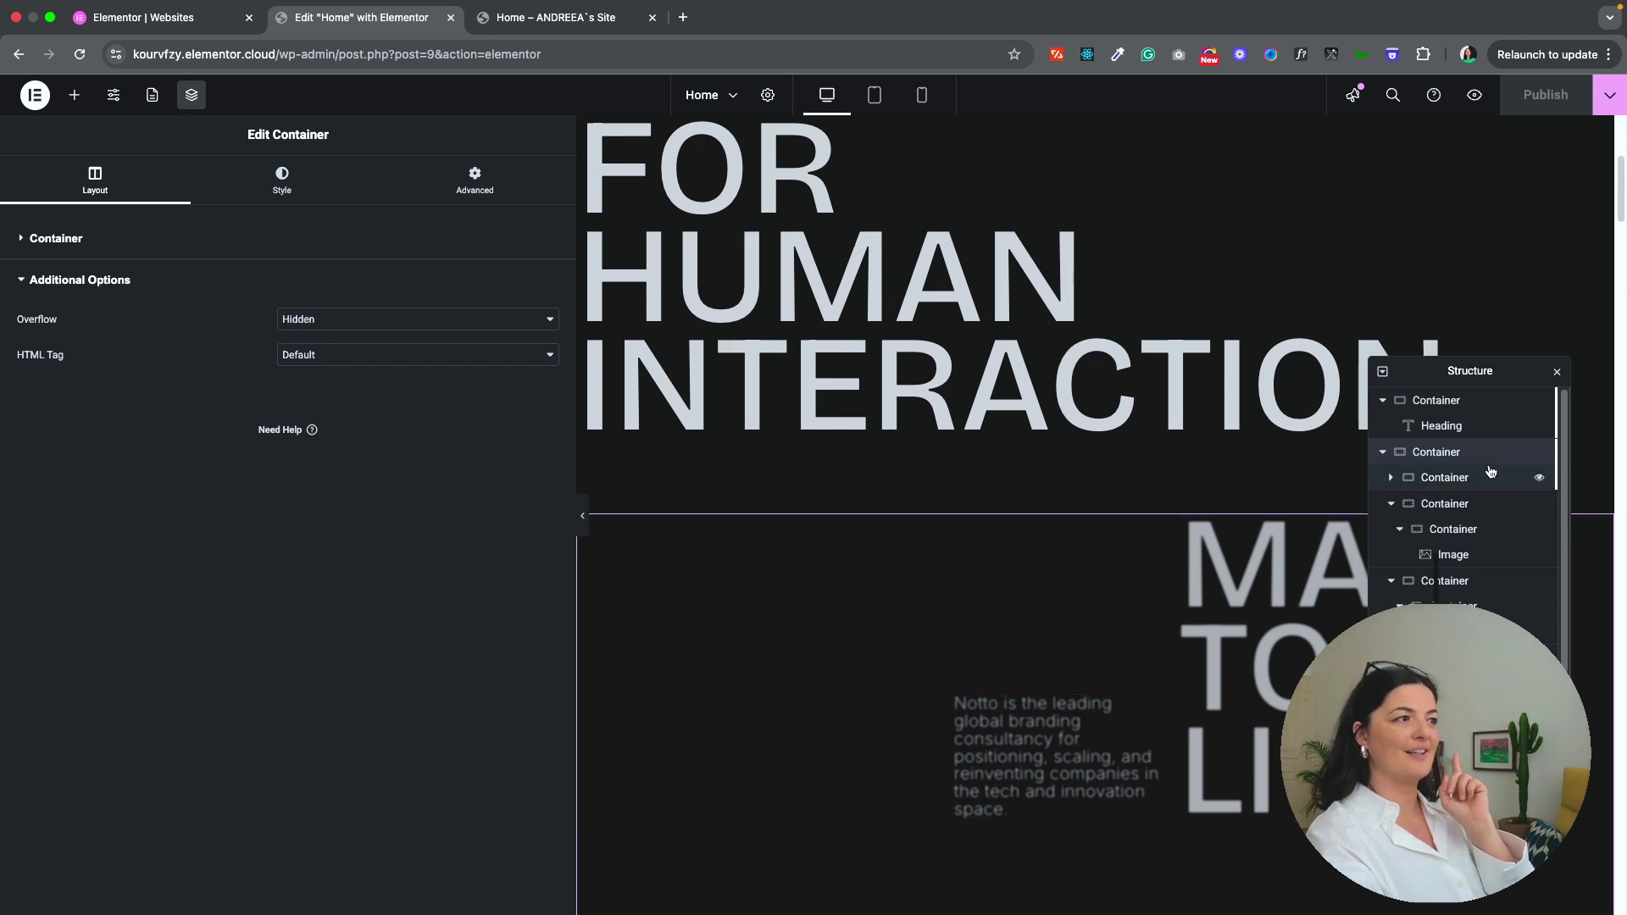
left_click(1445, 479)
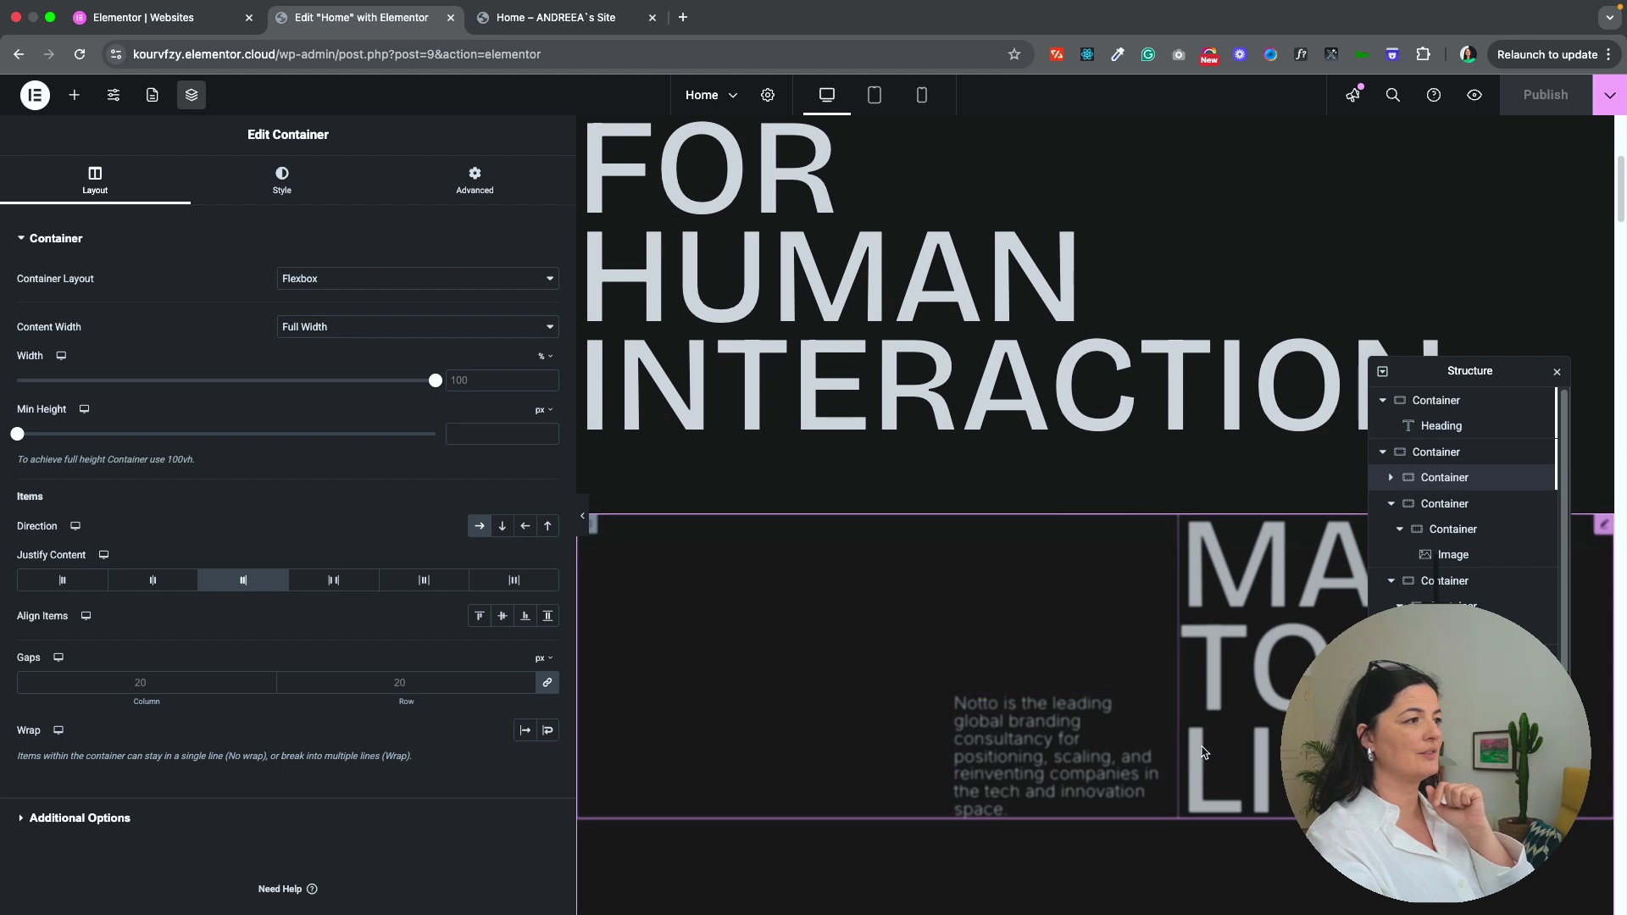
Step: Enable the Transparency scroll effect in the inner container's Motion Effects
left_click(486, 190)
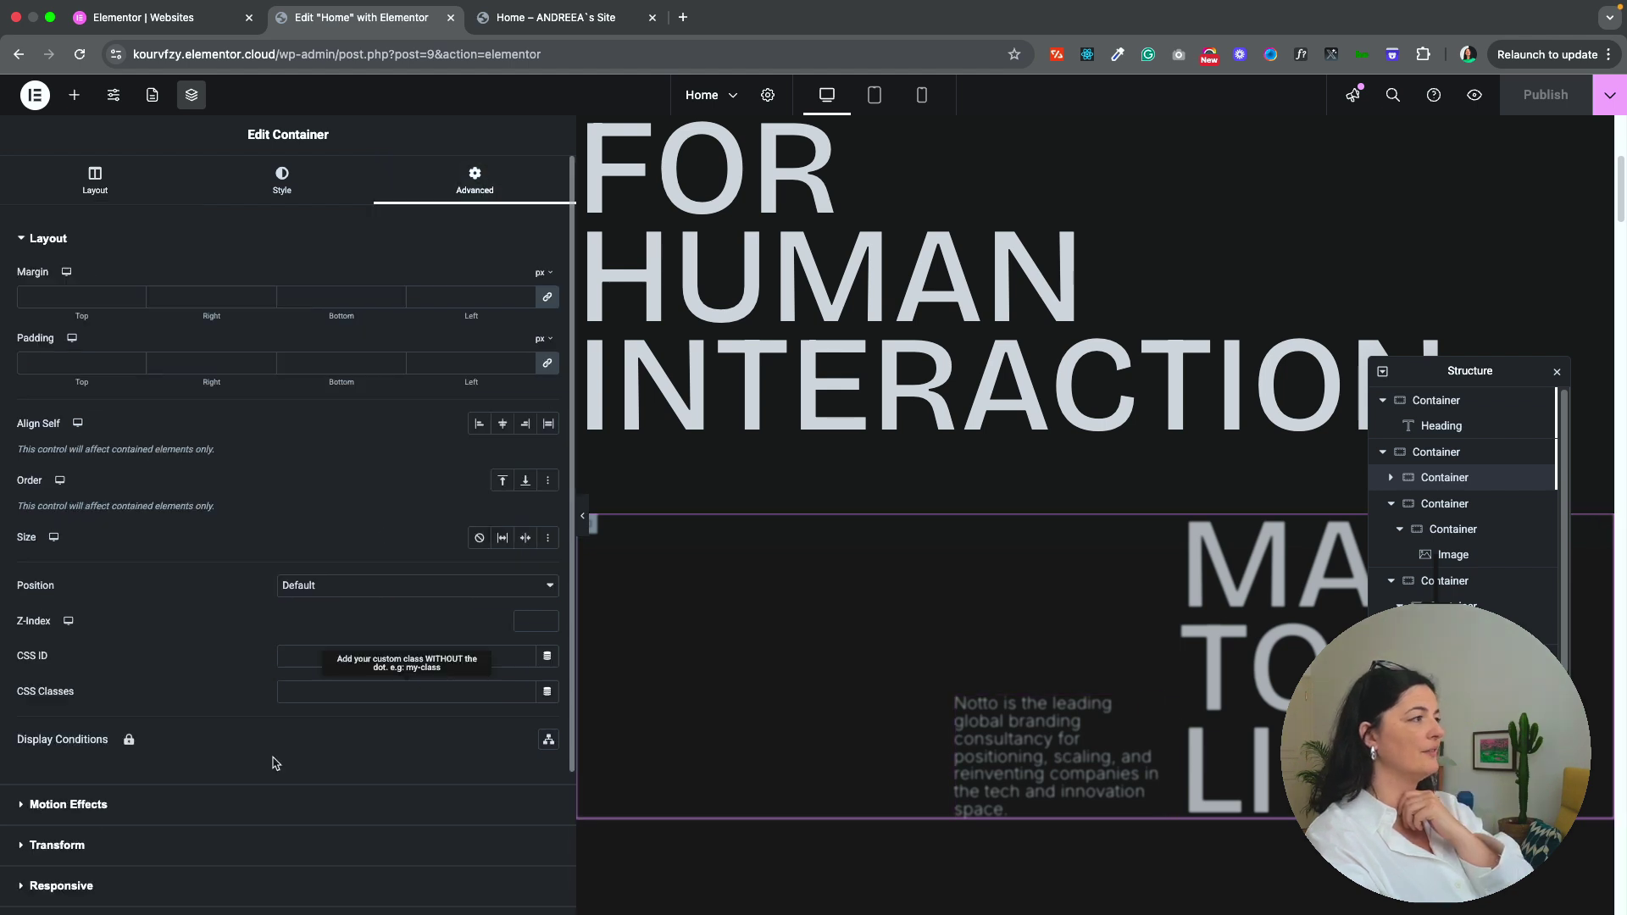
scroll(254, 763, "down", 2)
left_click(120, 636)
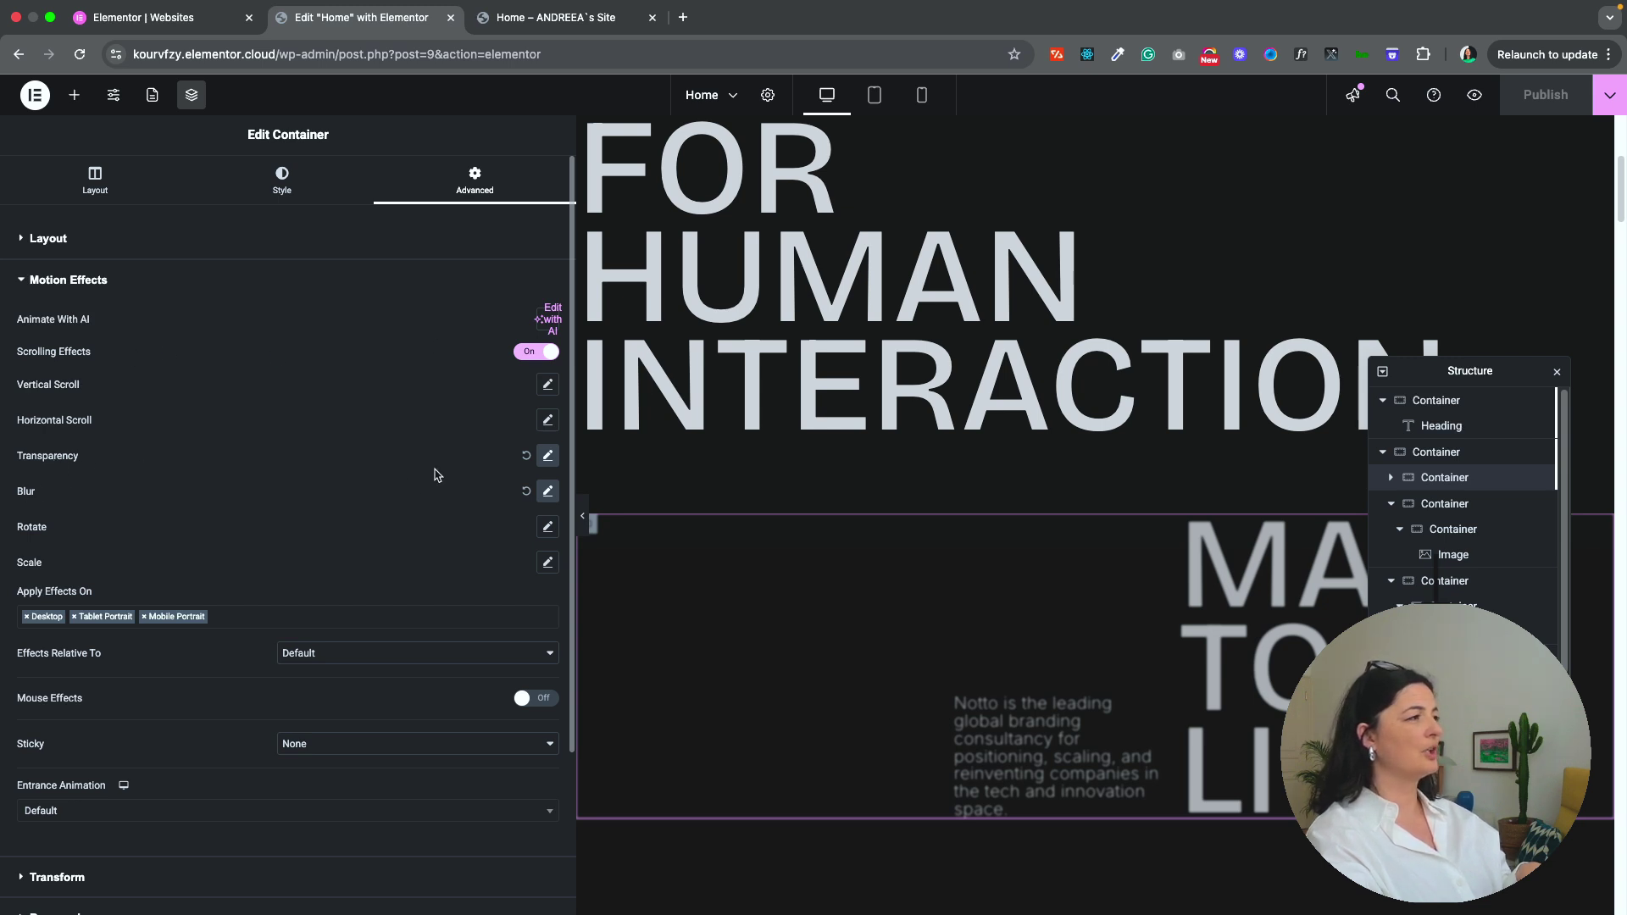
left_click(548, 456)
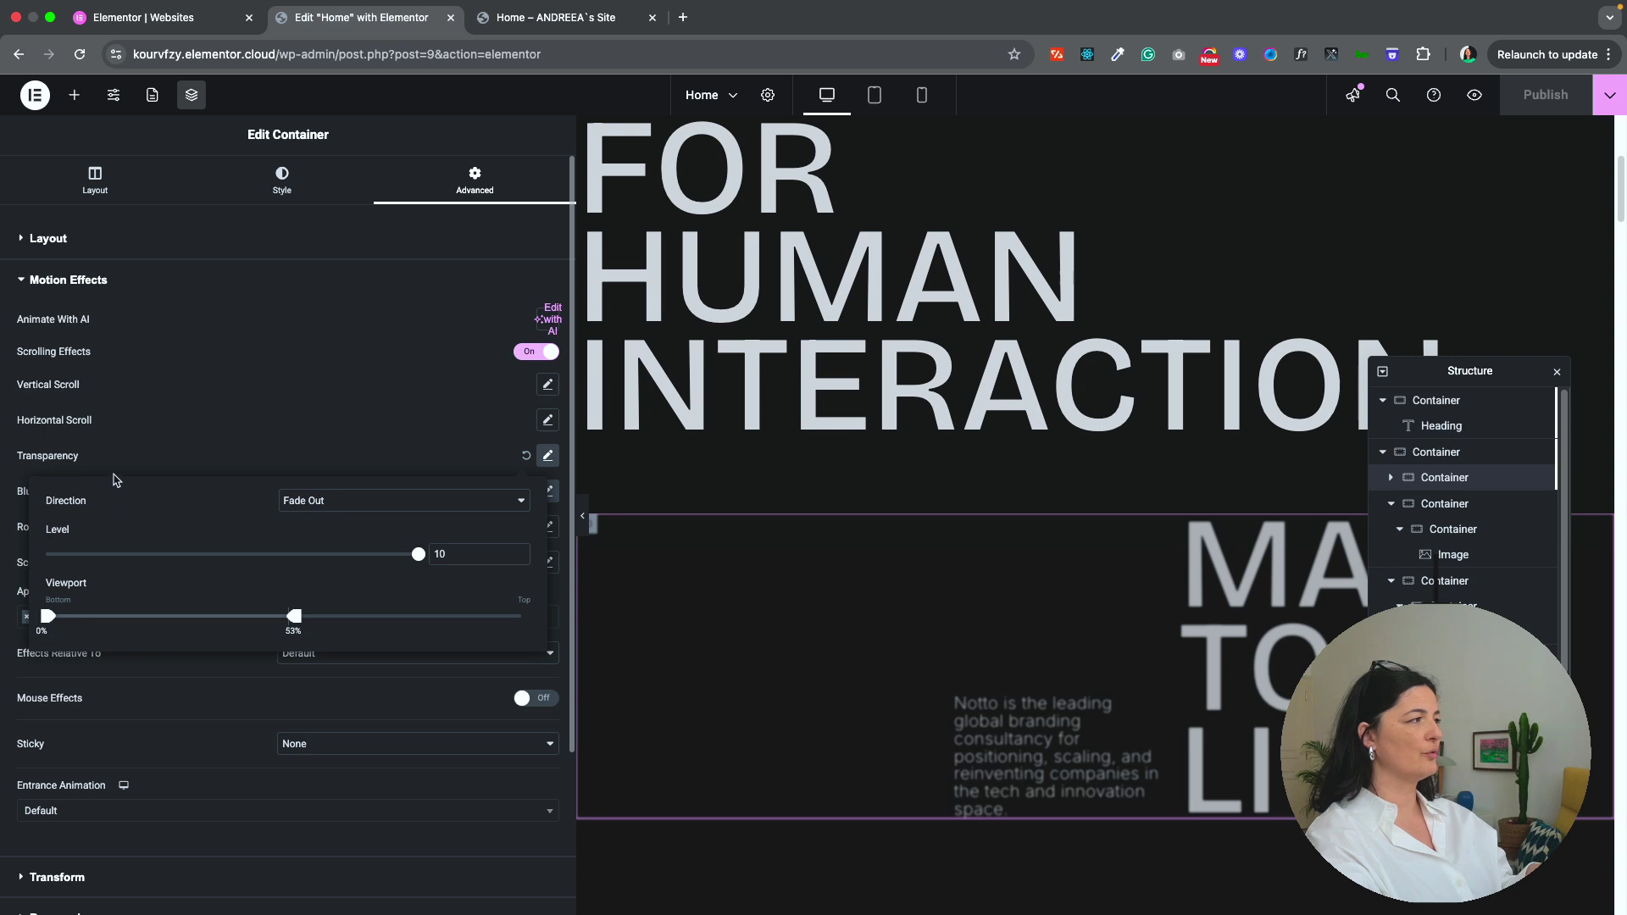
left_click(131, 455)
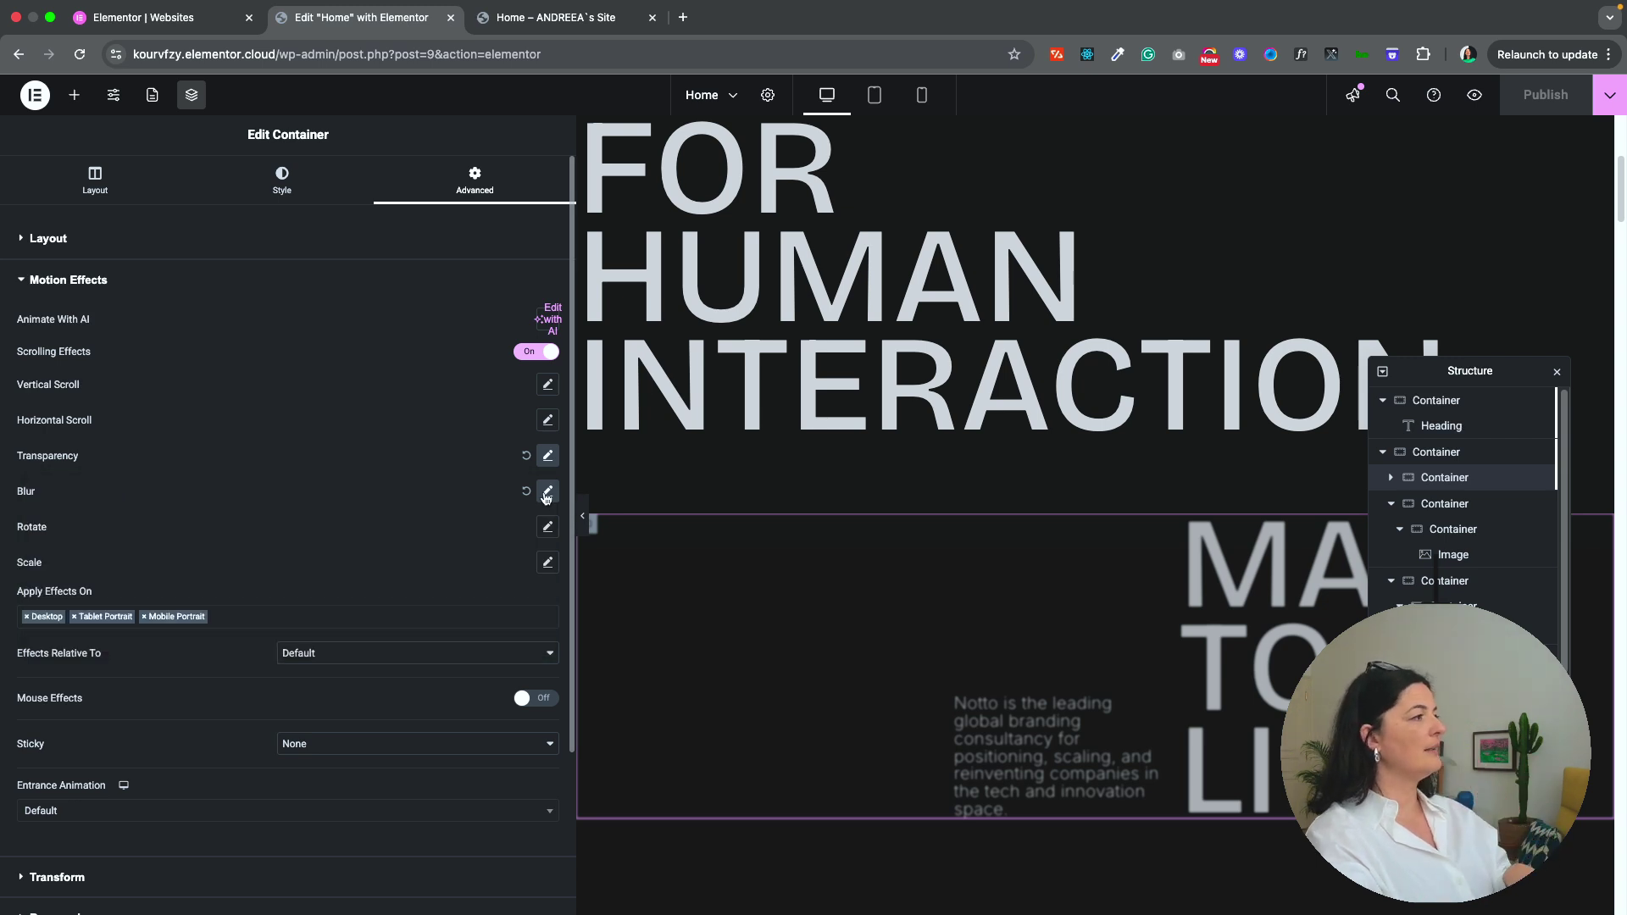
Step: Set the blur effect's viewport range to about 0% to 51%
left_click(547, 492)
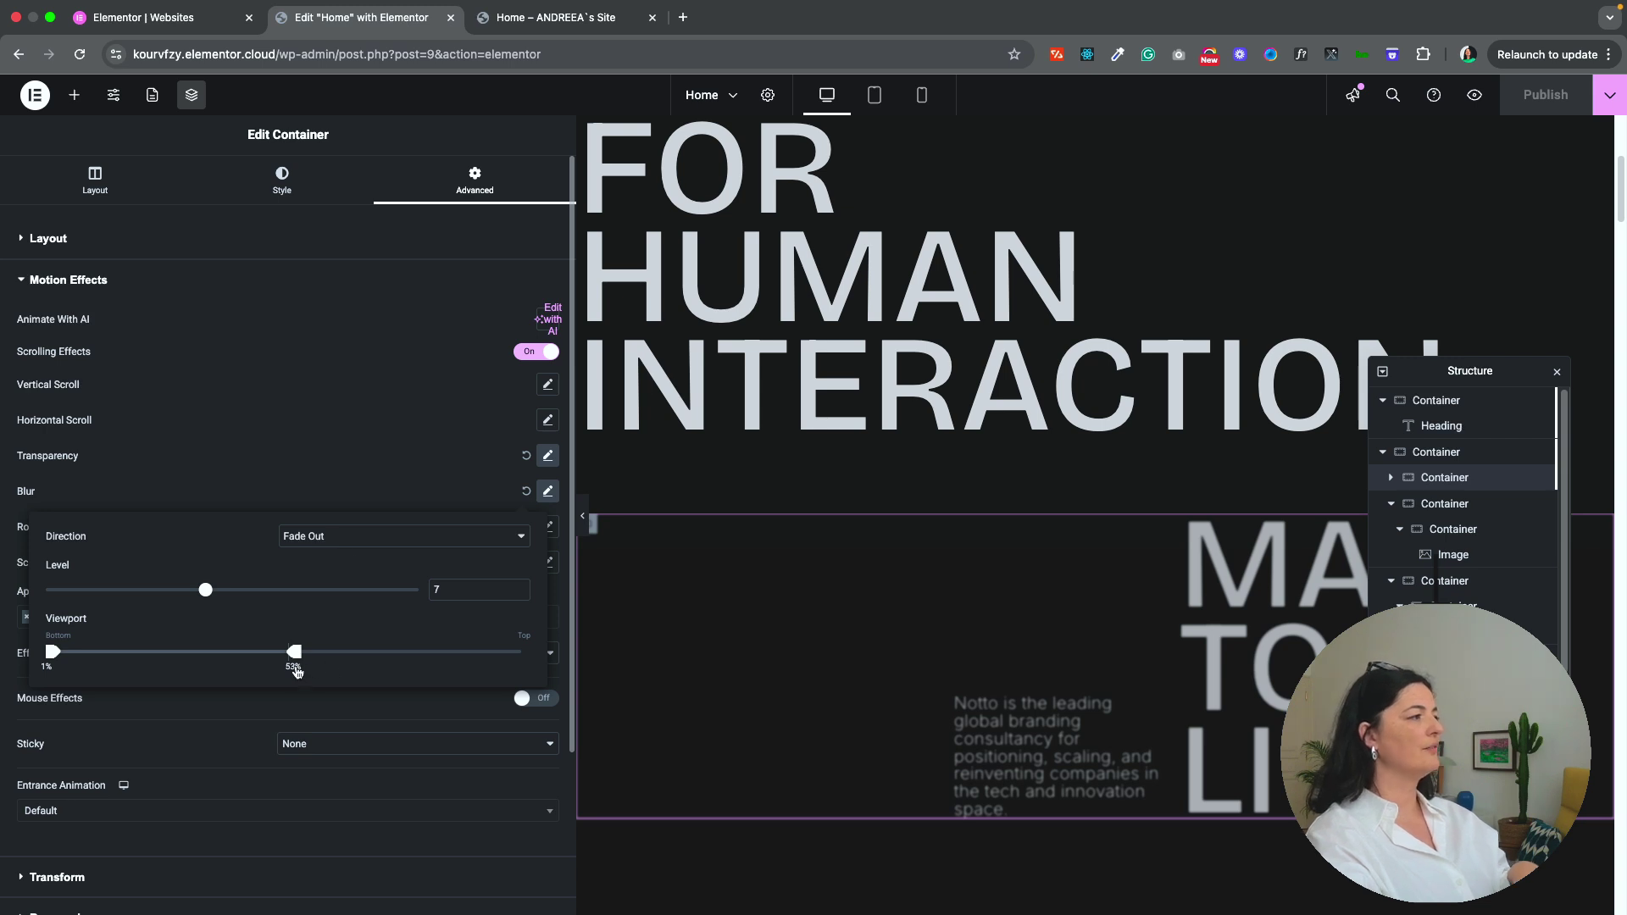
left_click_drag(298, 654, 287, 654)
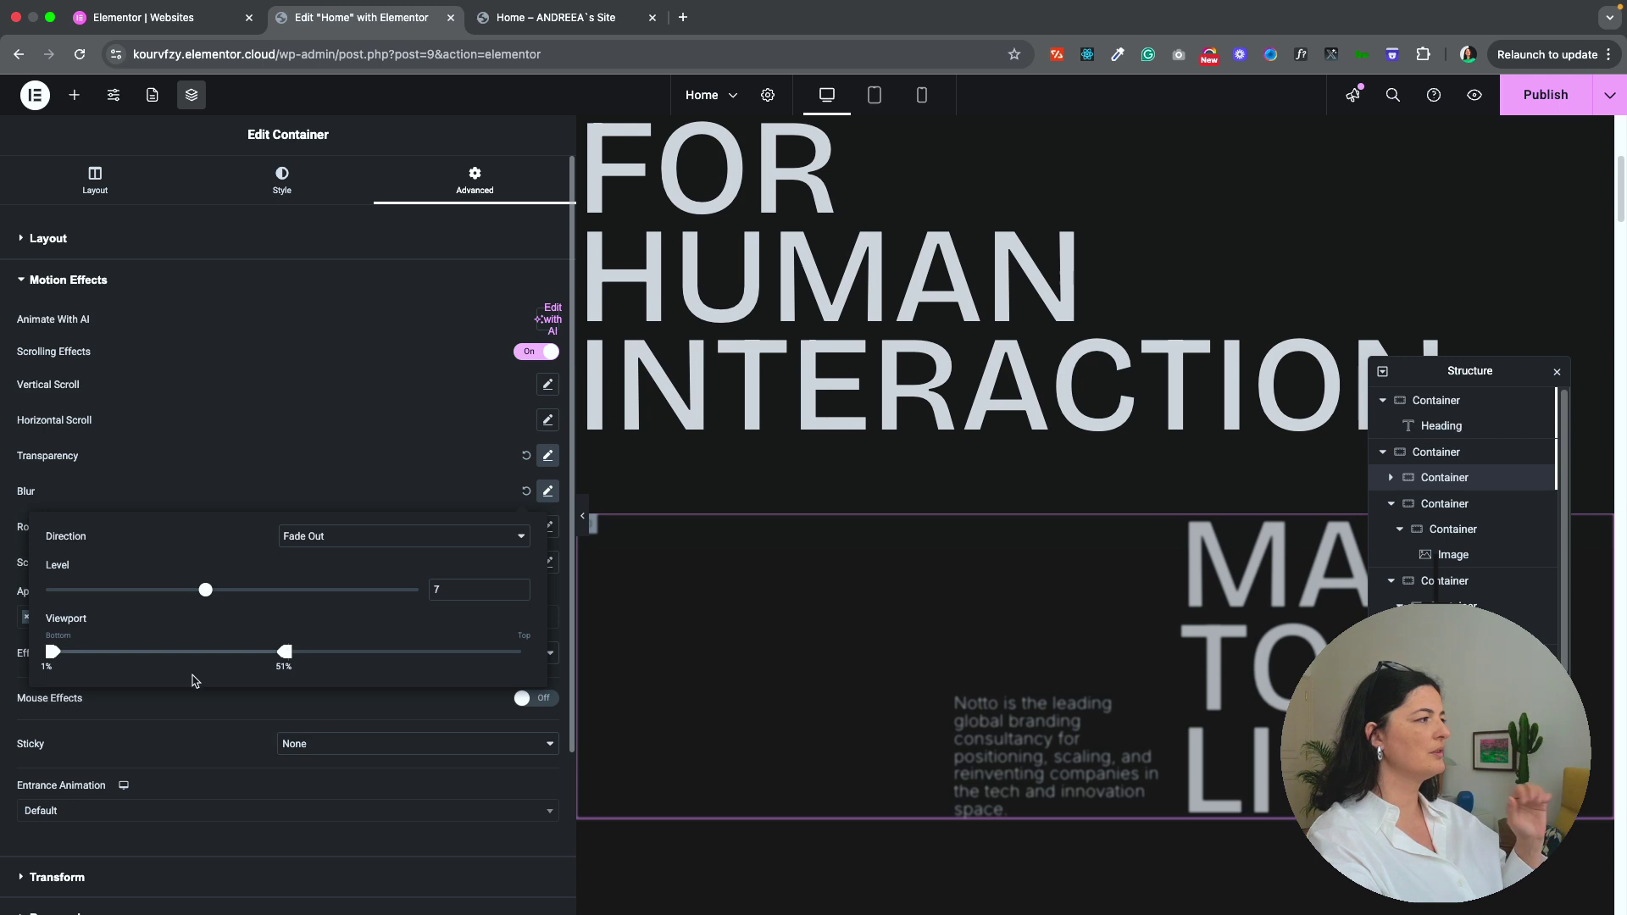
left_click_drag(51, 653, 34, 658)
left_click(1527, 102)
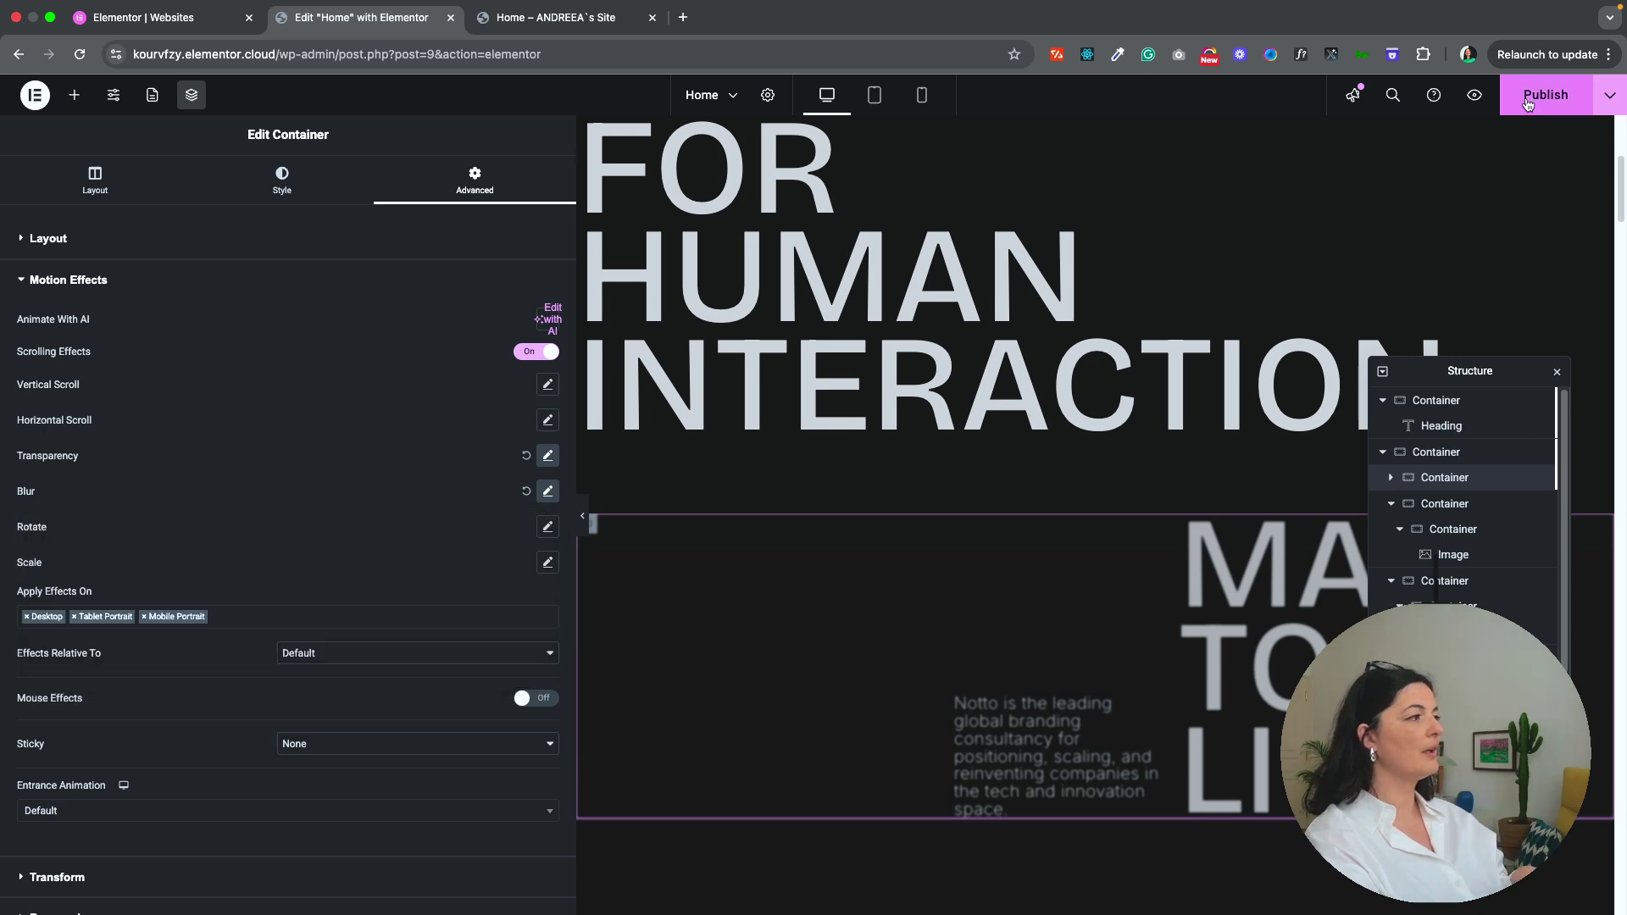
left_click(86, 195)
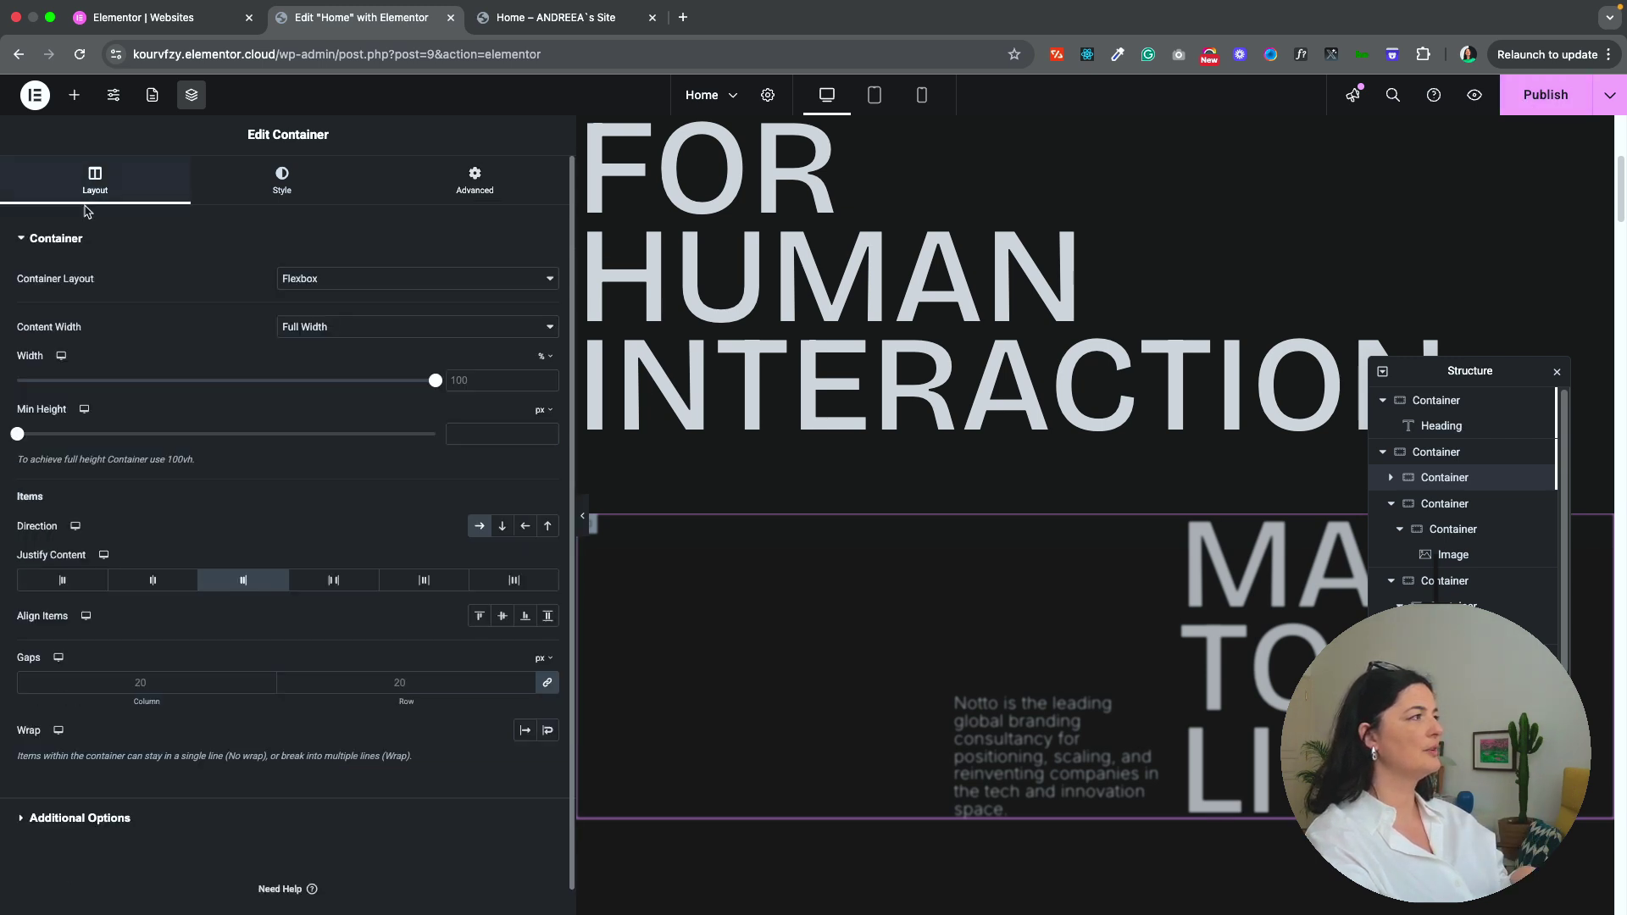
Step: Select the Made To Live heading, the Notto paragraph, then their outer section container
left_click(1248, 566)
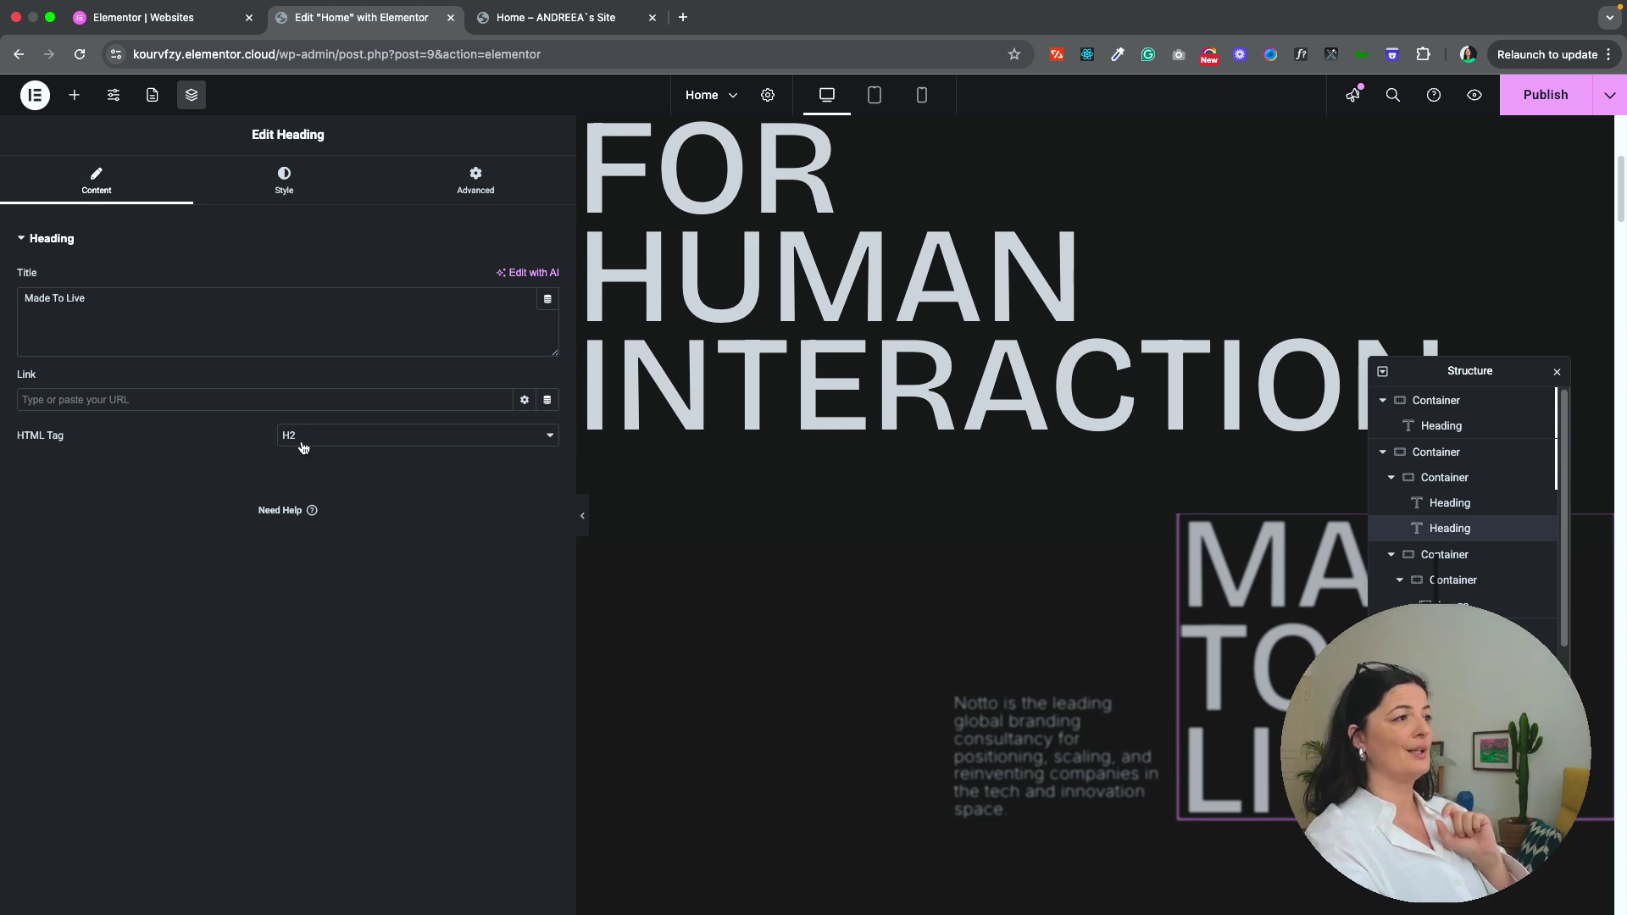
left_click(1131, 712)
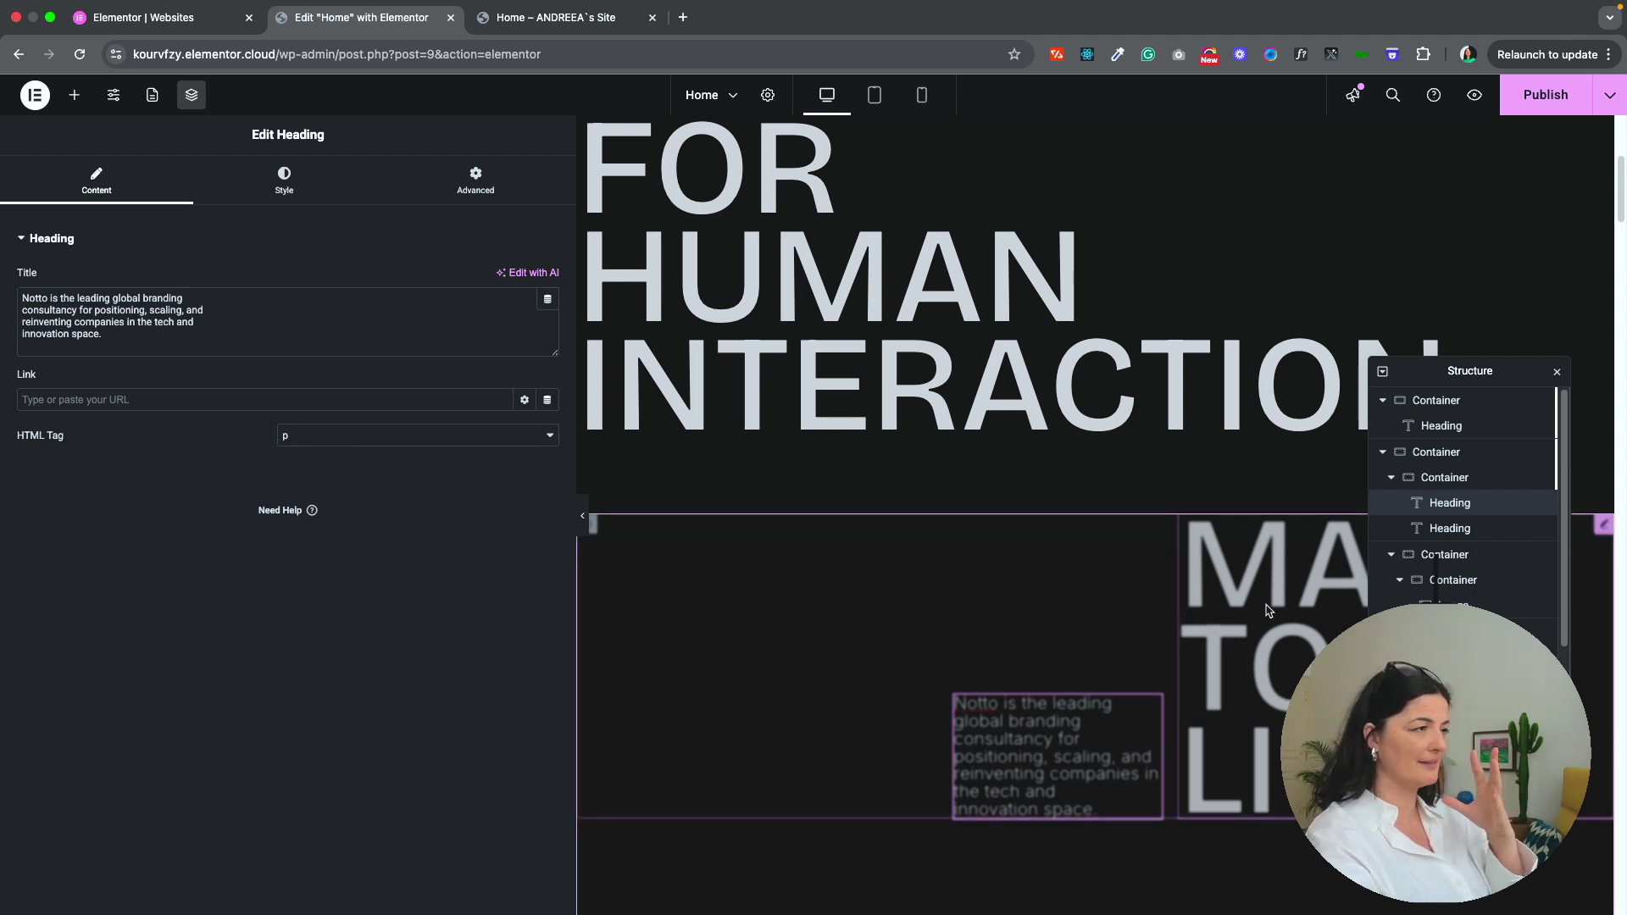
left_click(1424, 458)
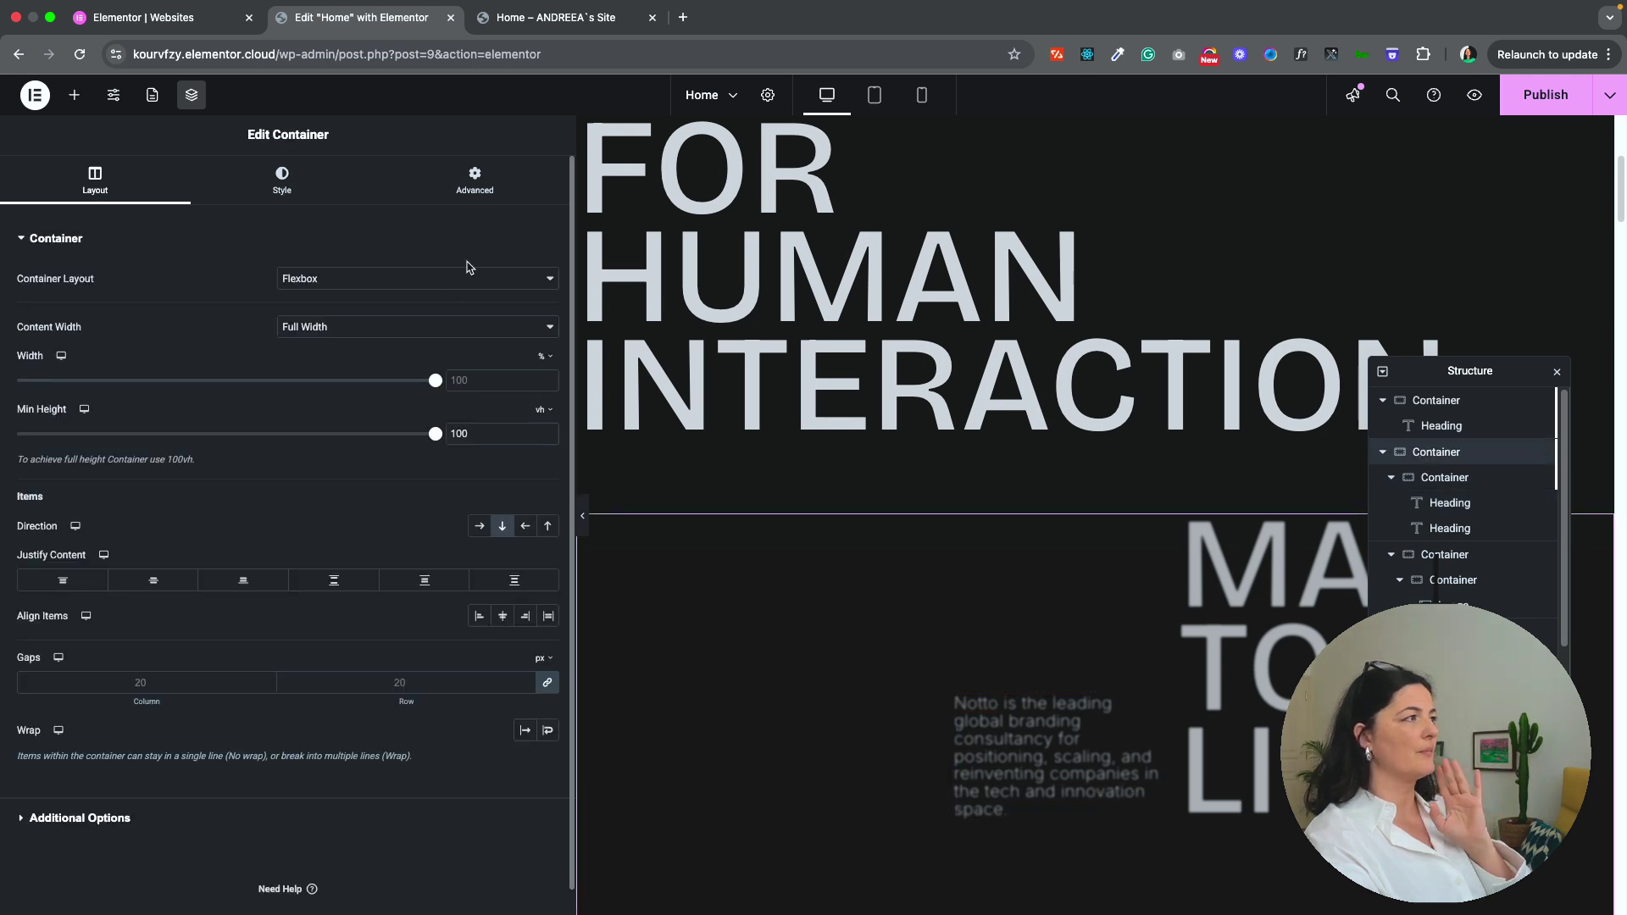
Step: Review the advanced settings of the inner heading container
left_click(503, 200)
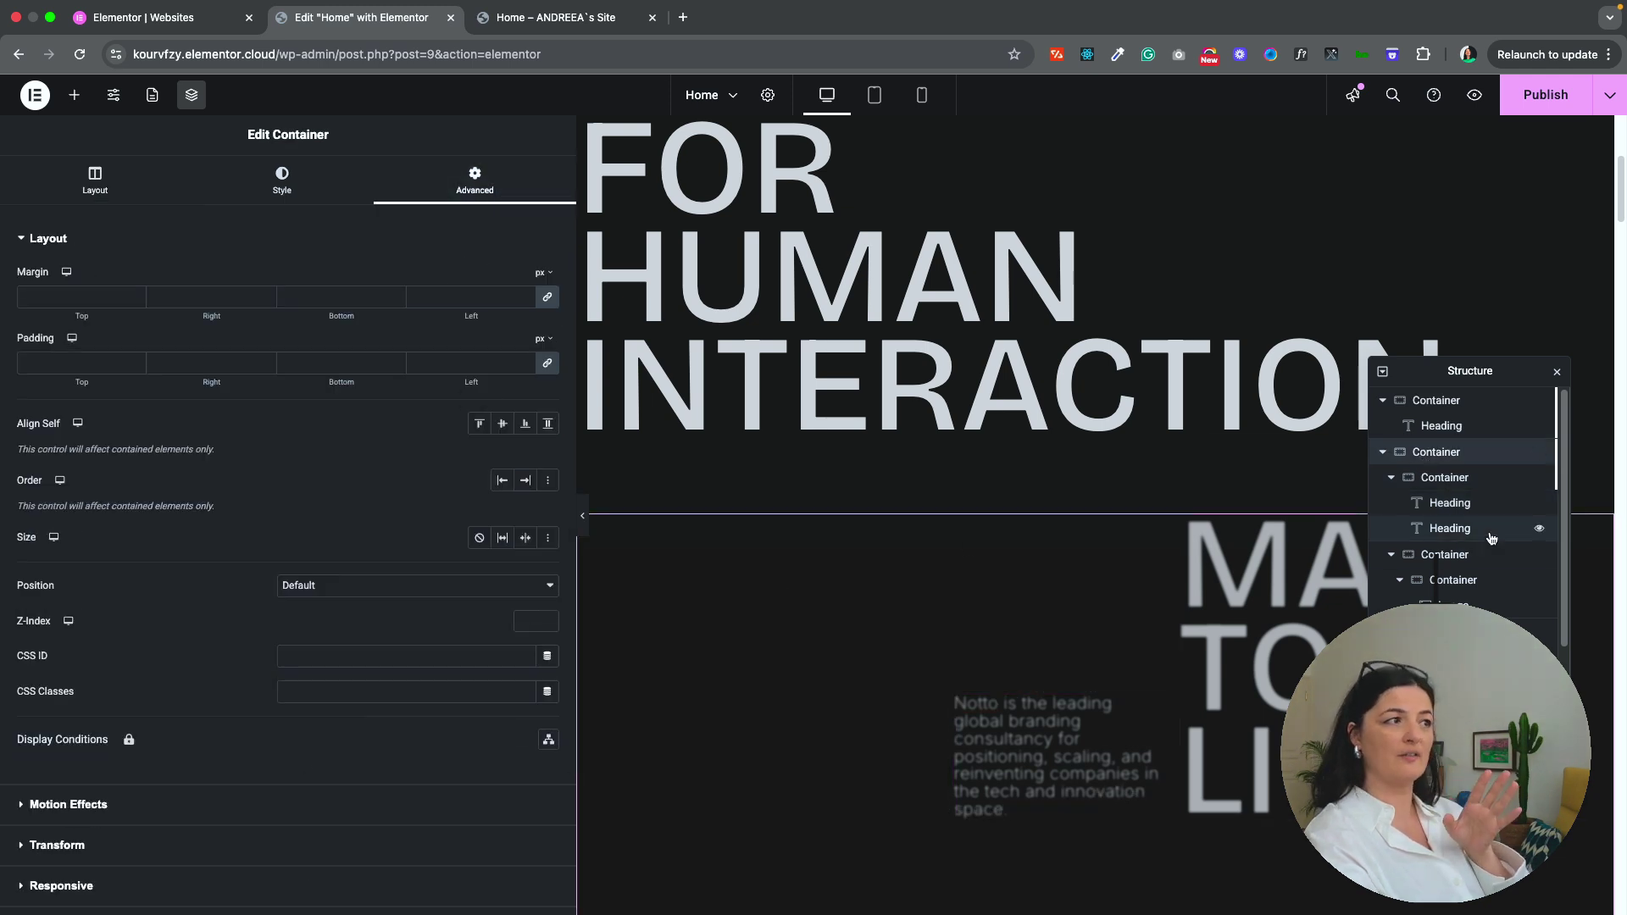
left_click(1447, 479)
left_click(474, 185)
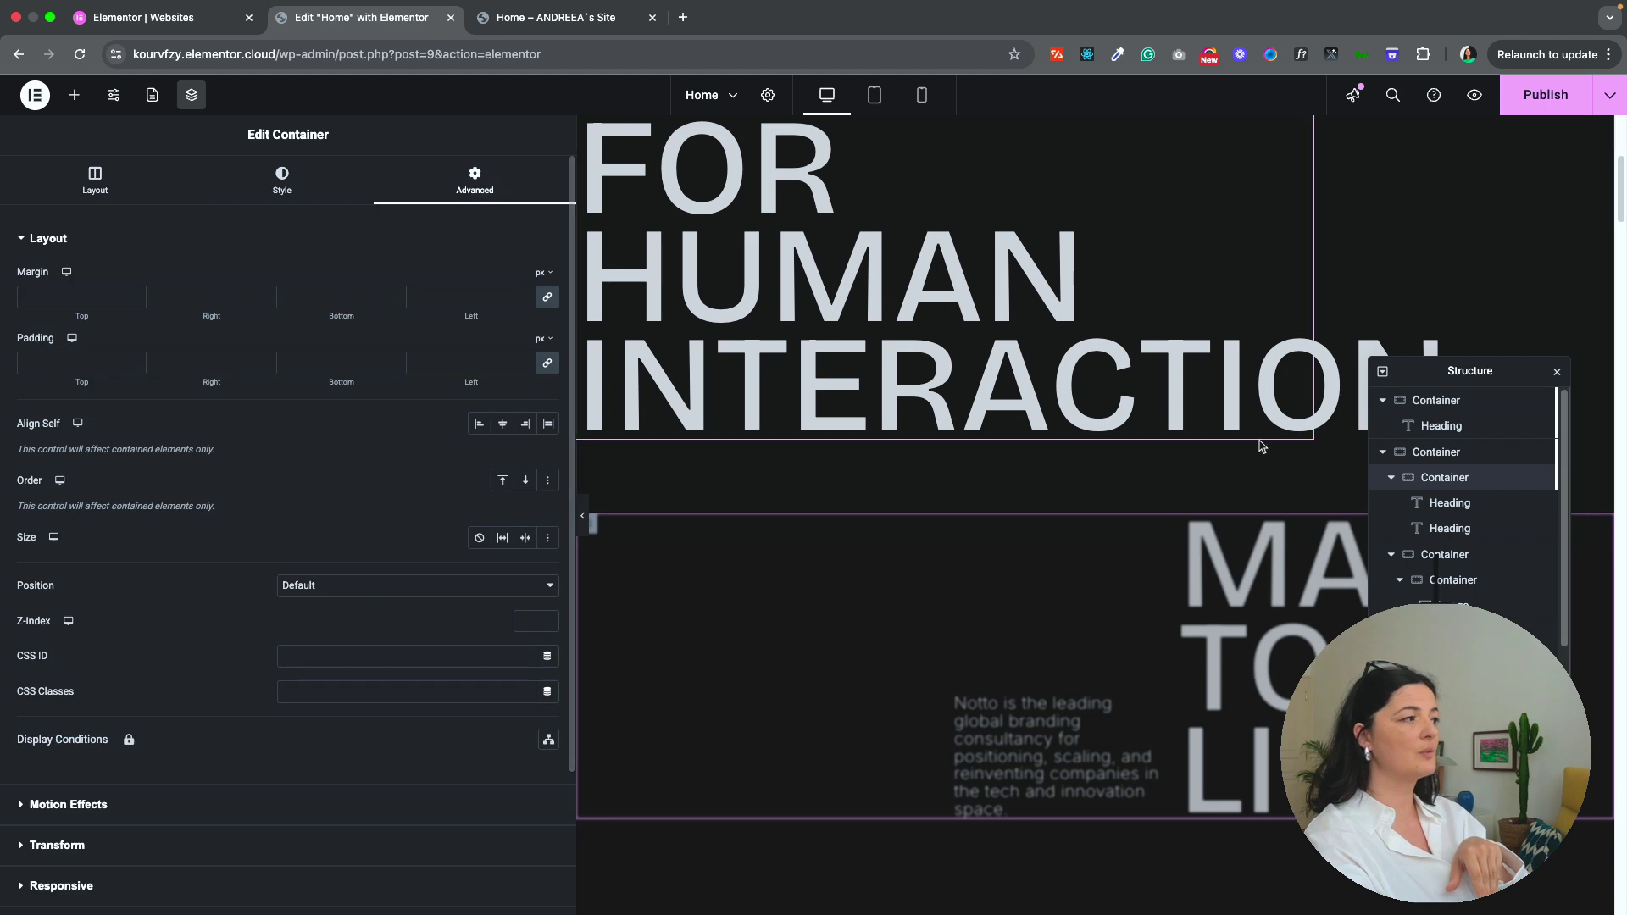
Step: Select the courtyard image card's container and confirm its CSS classes card pinned
left_click(1390, 477)
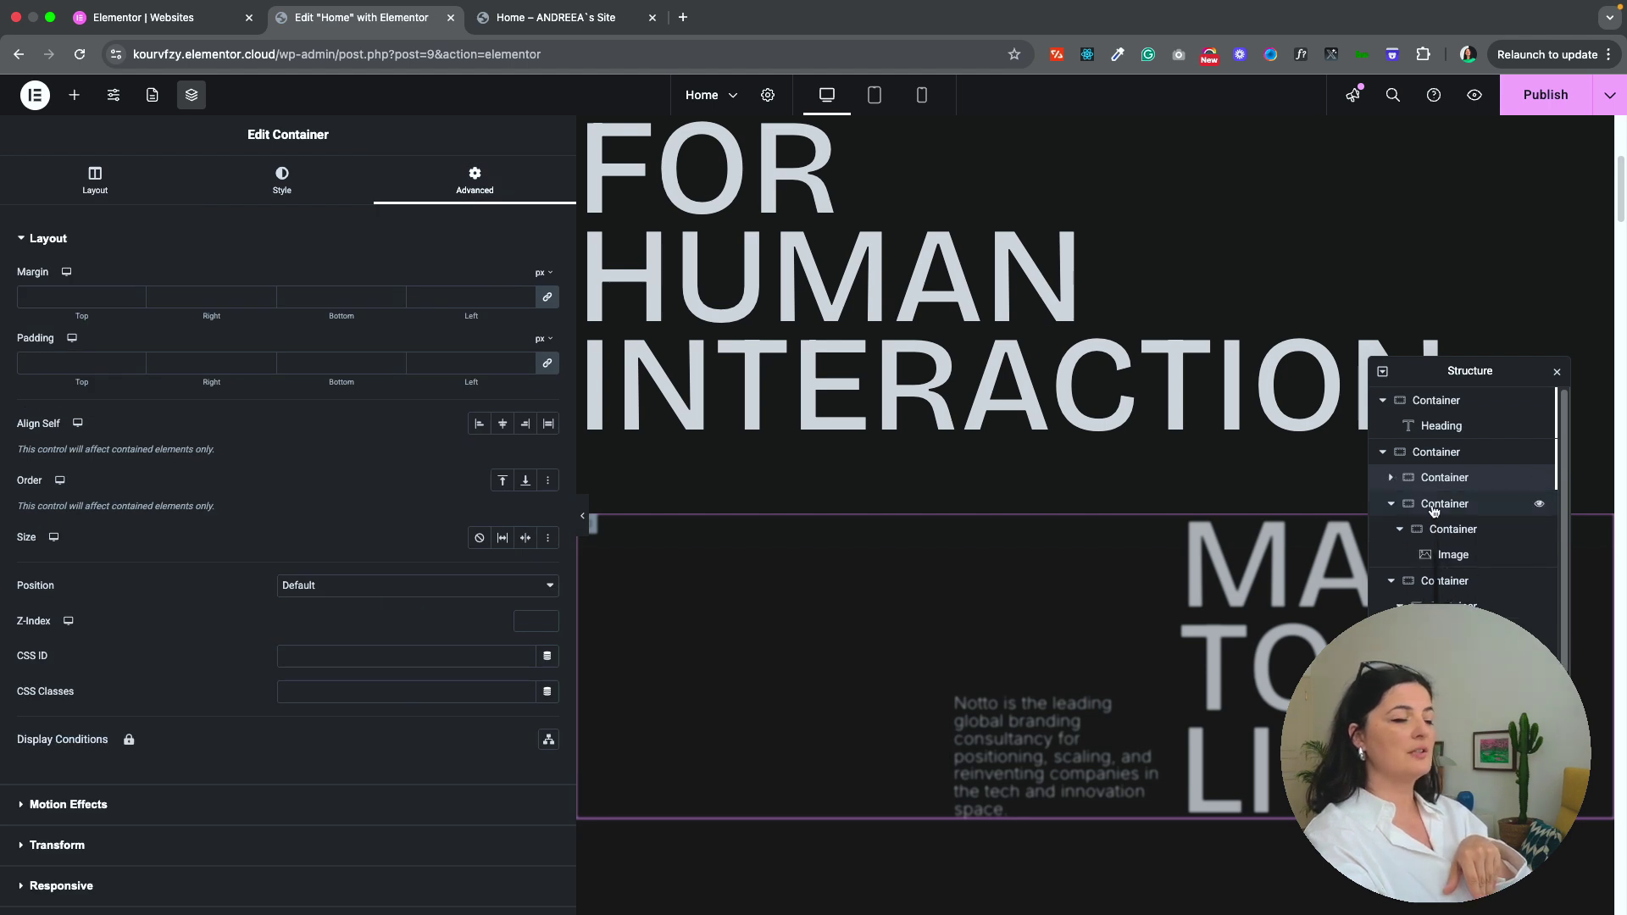
left_click(1425, 505)
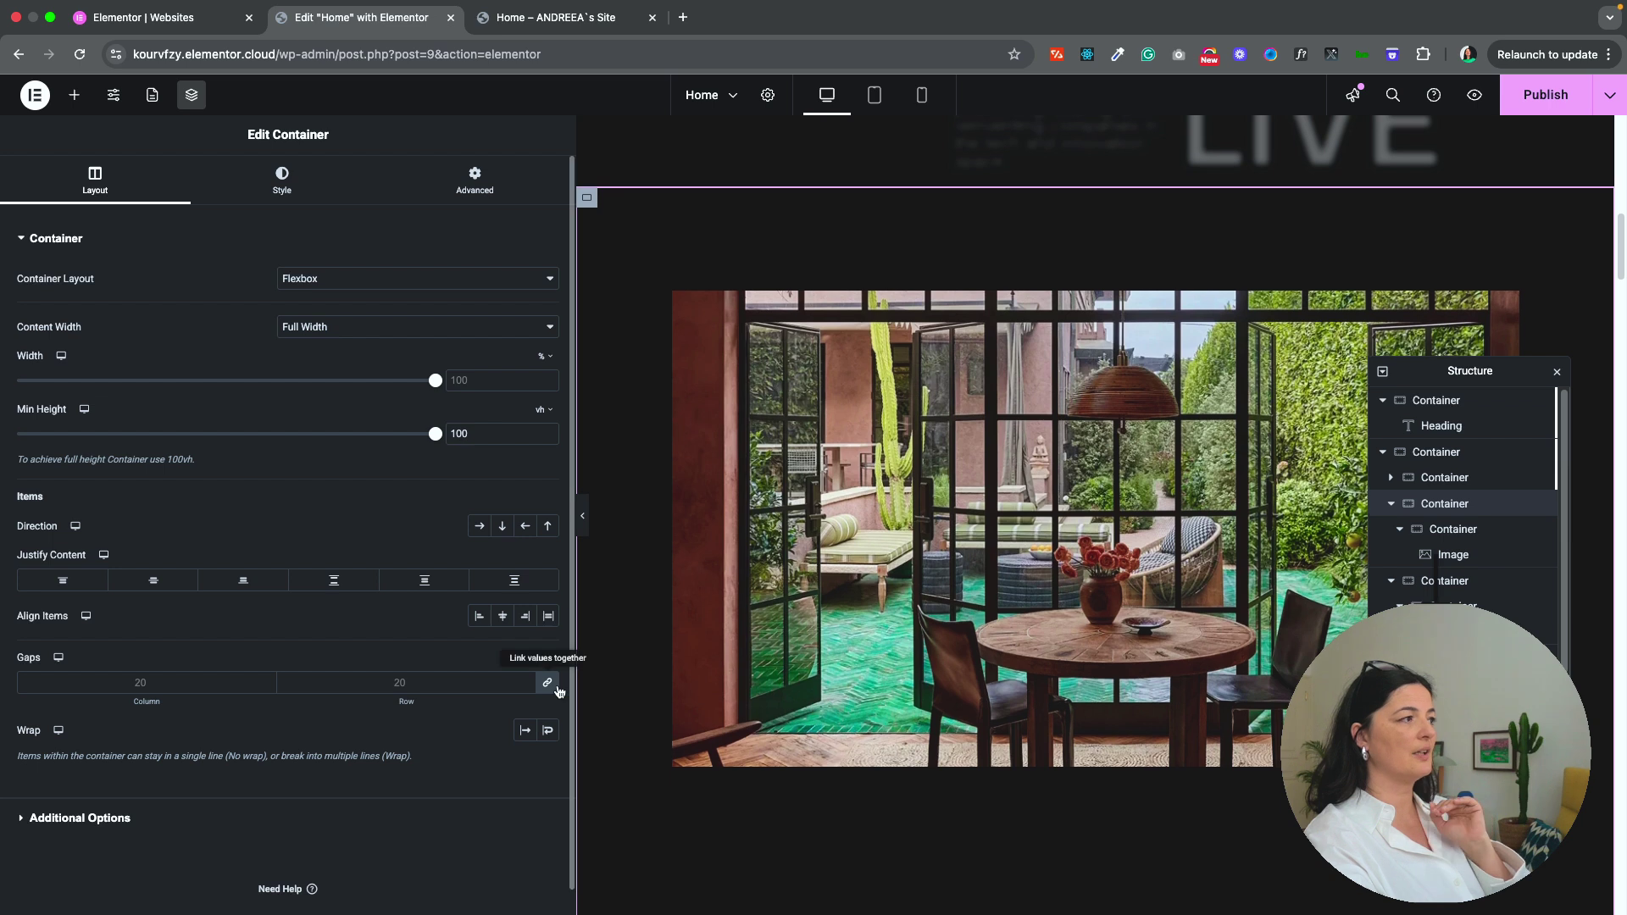
left_click(475, 180)
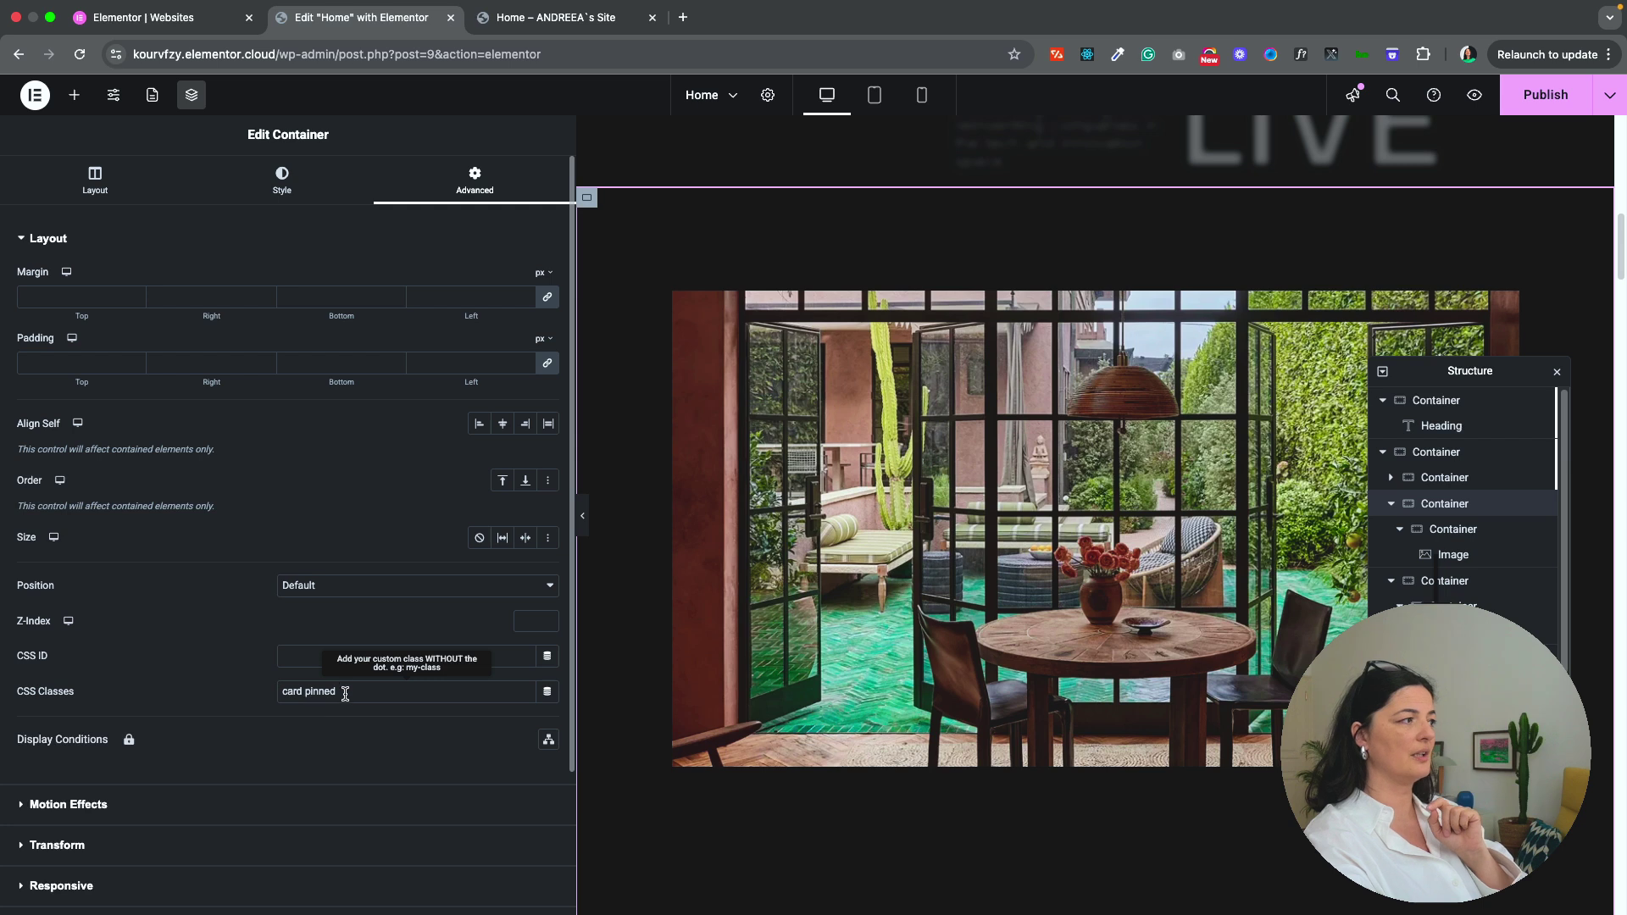
left_click(1390, 506)
Step: Collapse the expanded card containers in the structure and check their Additional Options
left_click(1398, 539)
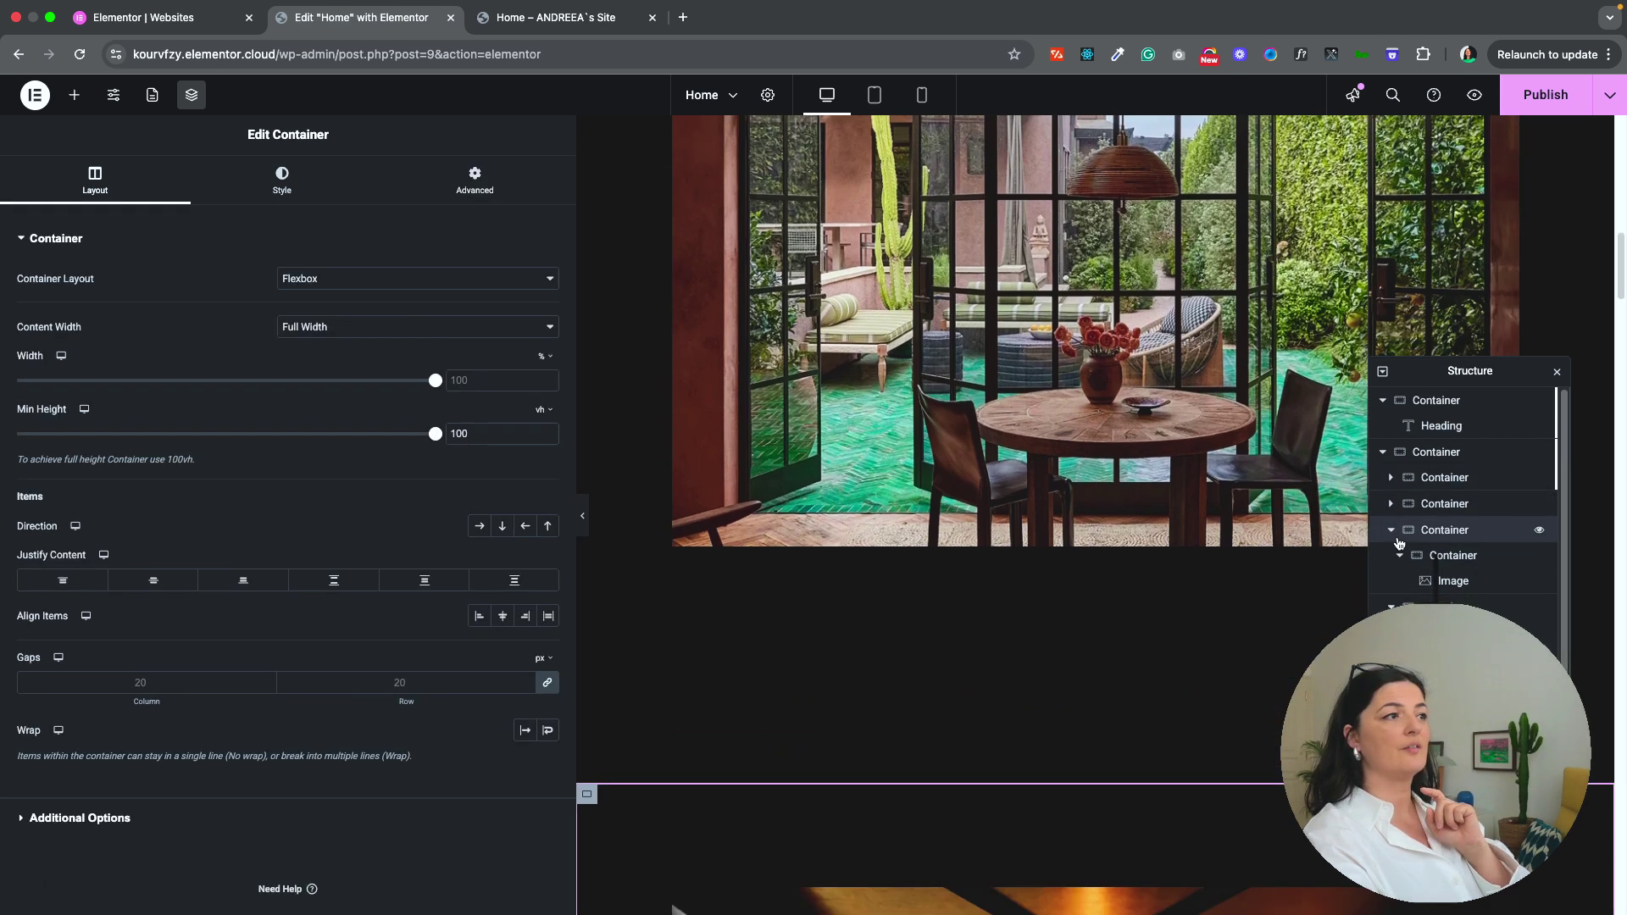
left_click(1398, 541)
left_click(1392, 558)
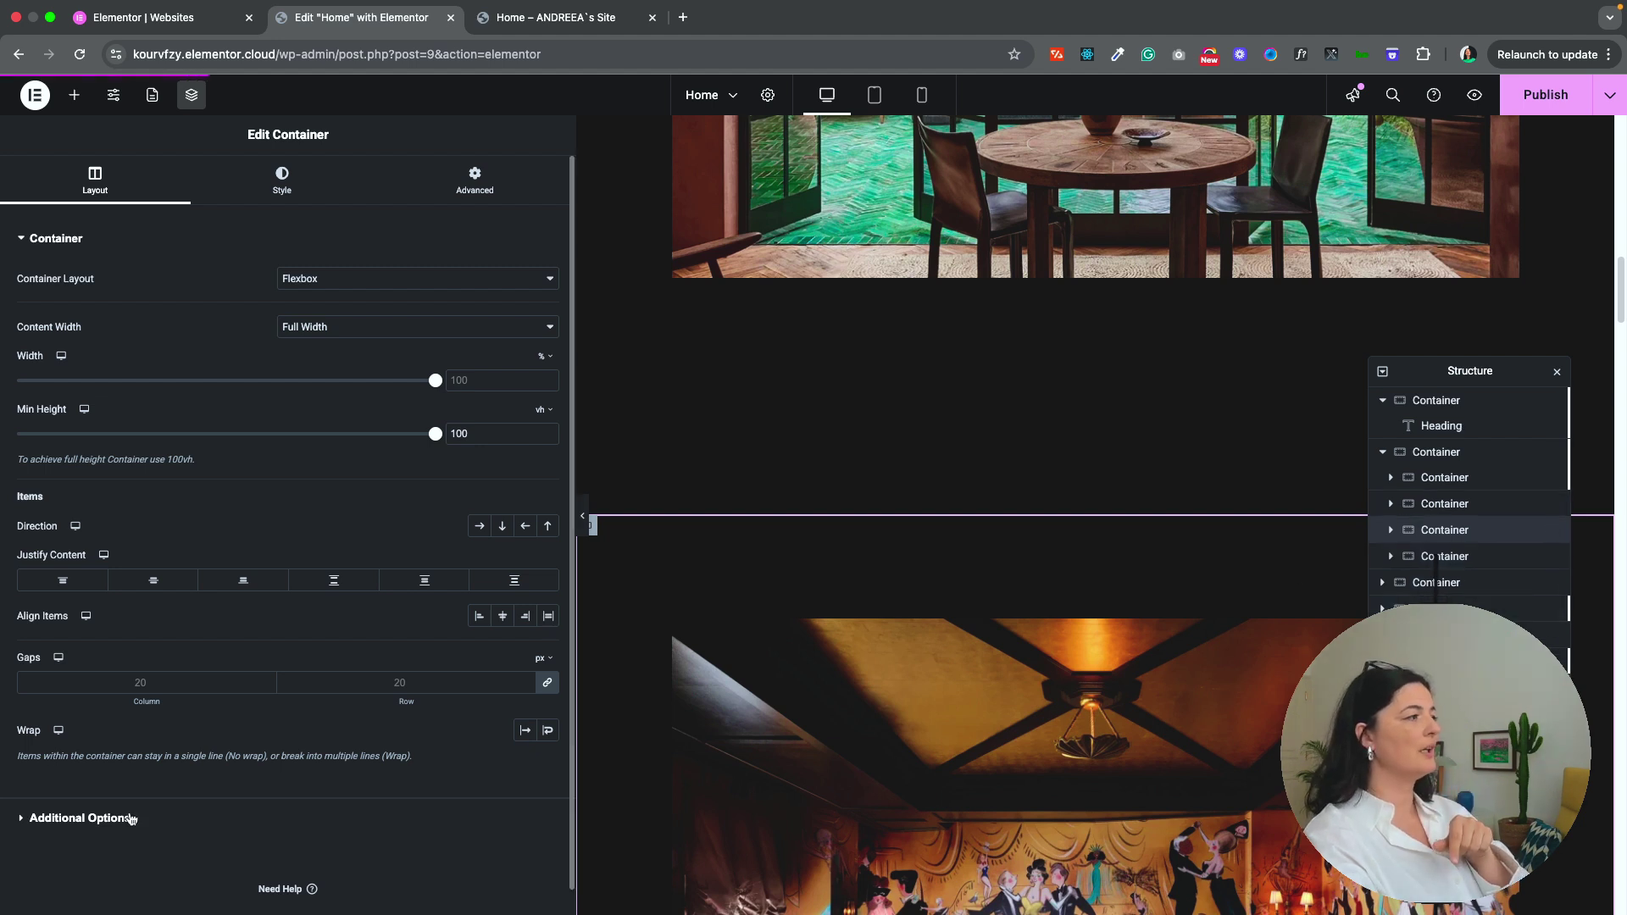
left_click(85, 819)
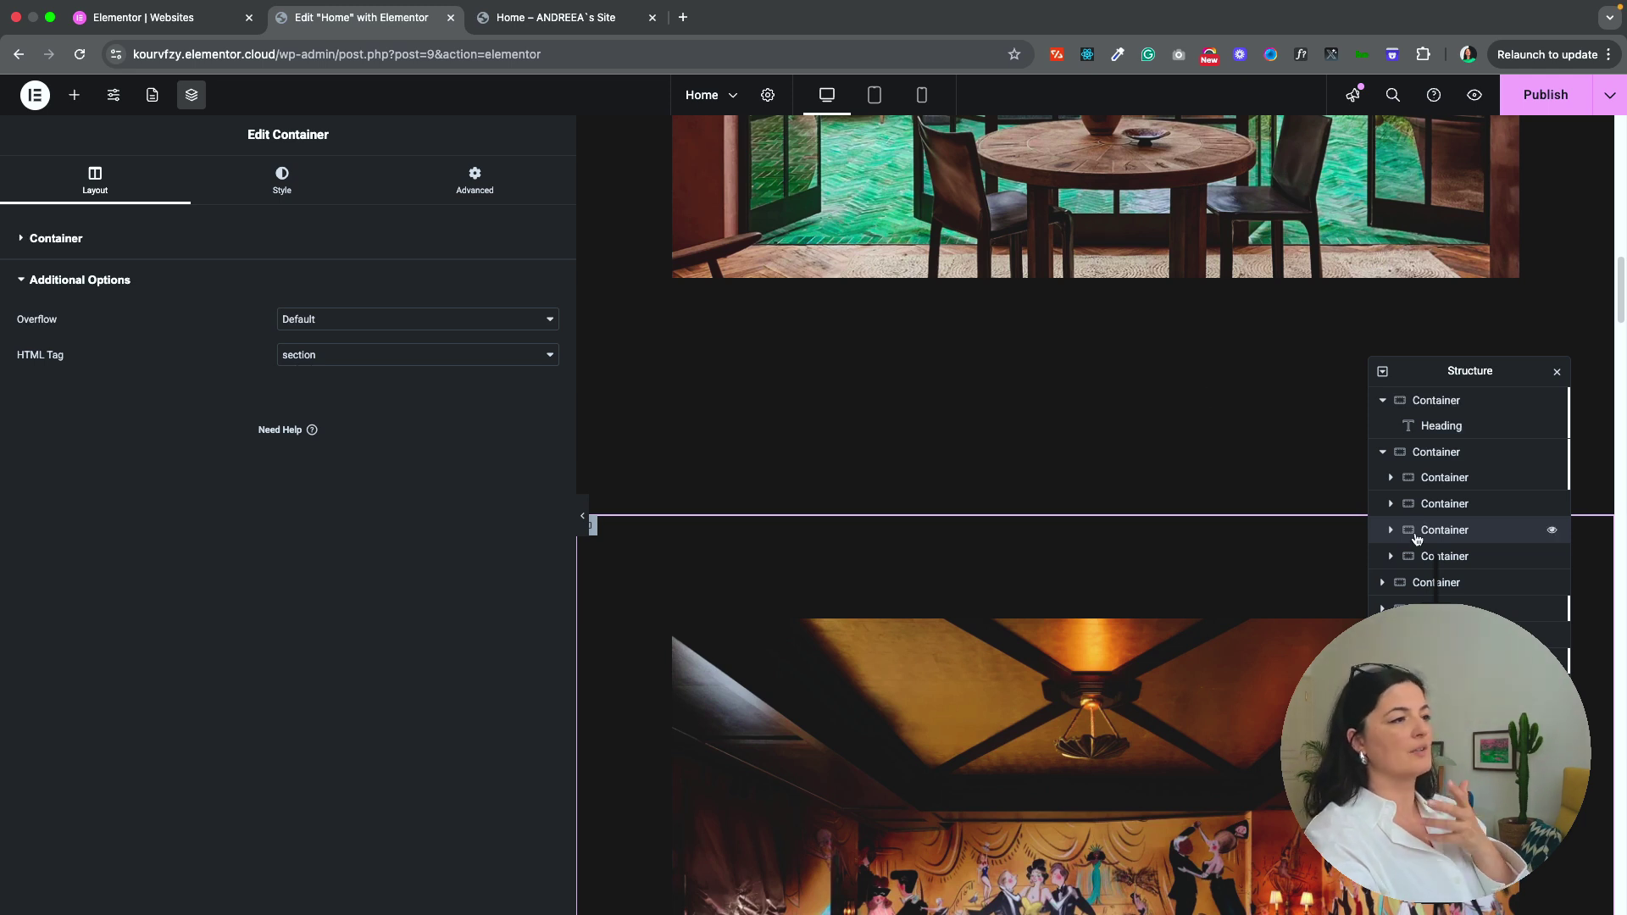
Step: Expand the mural card, check its inner container's options, and select the mural image
left_click(1392, 530)
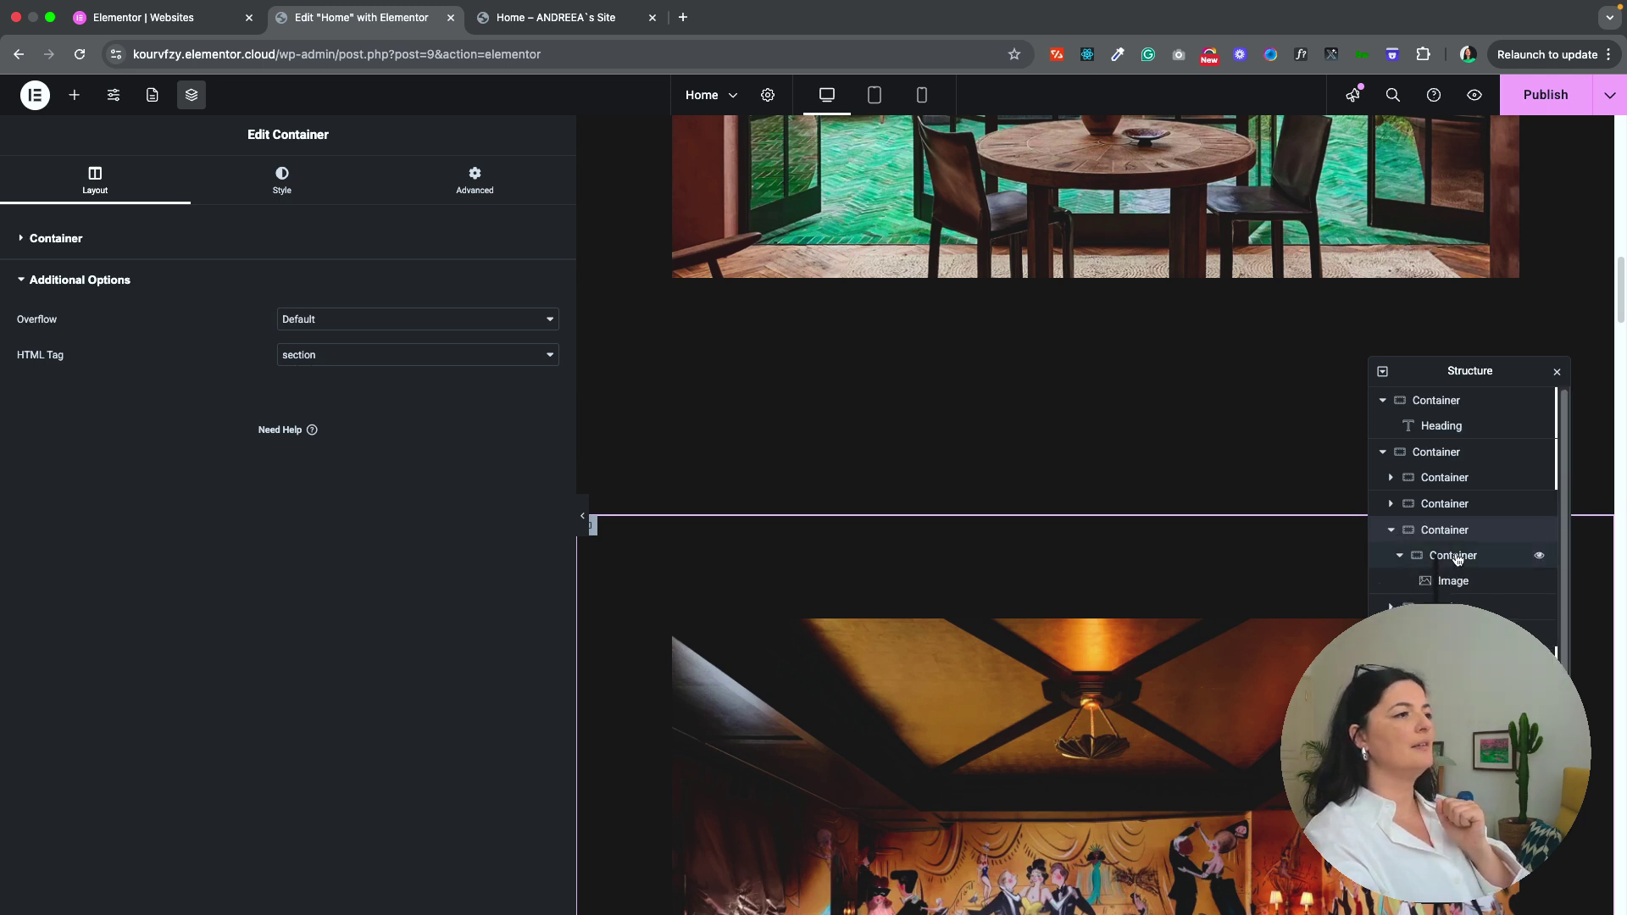
left_click(1454, 556)
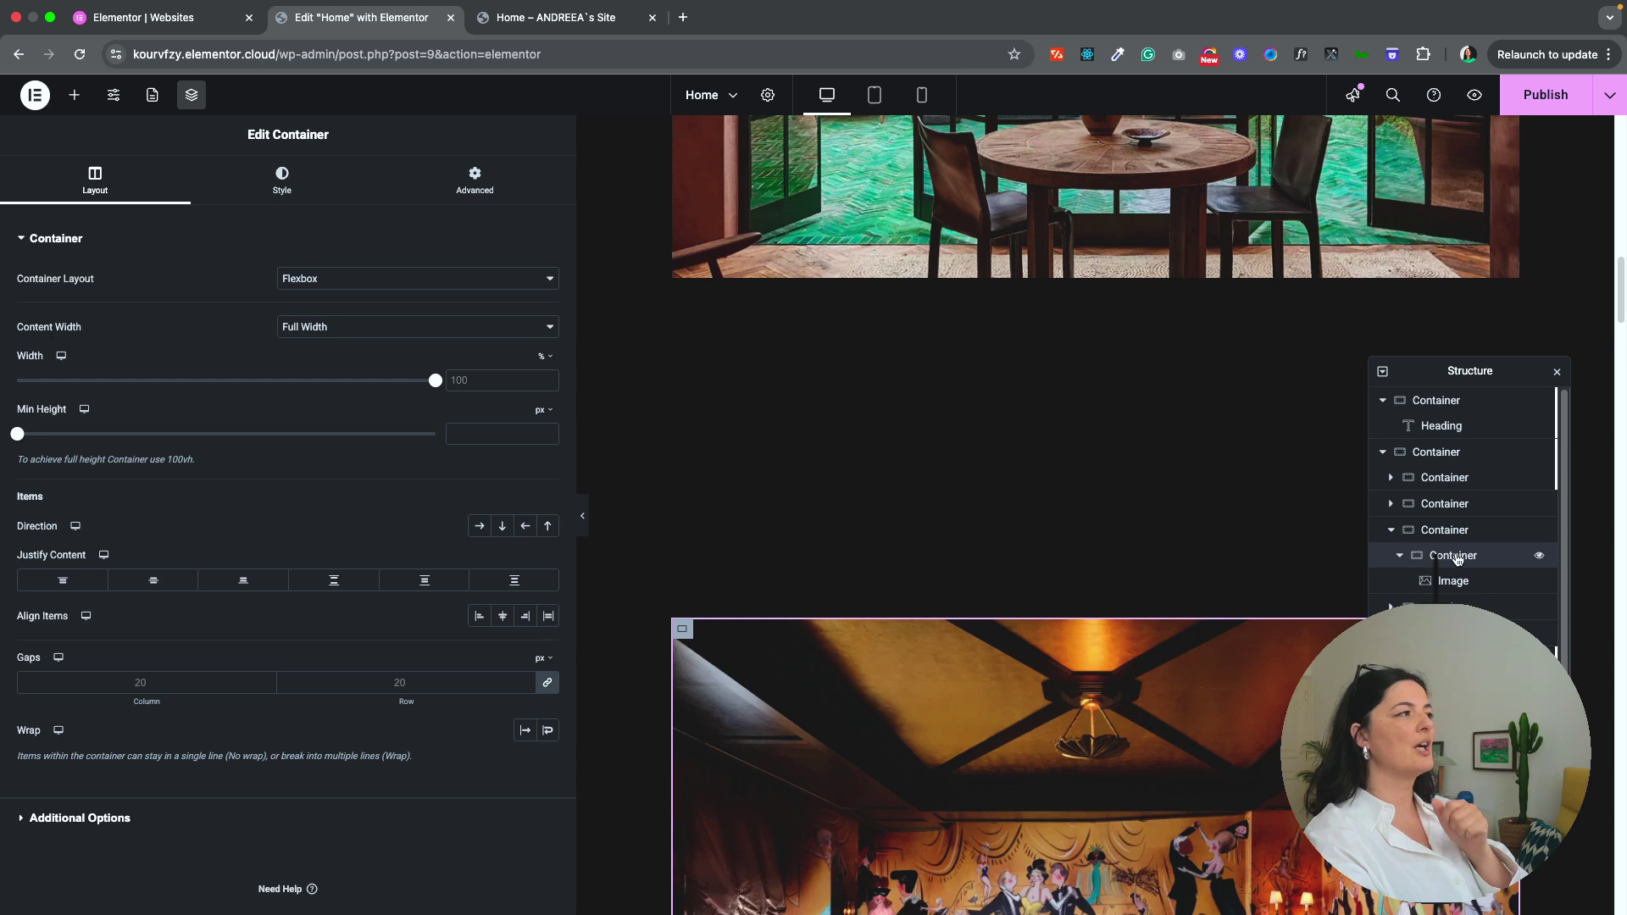
left_click(103, 819)
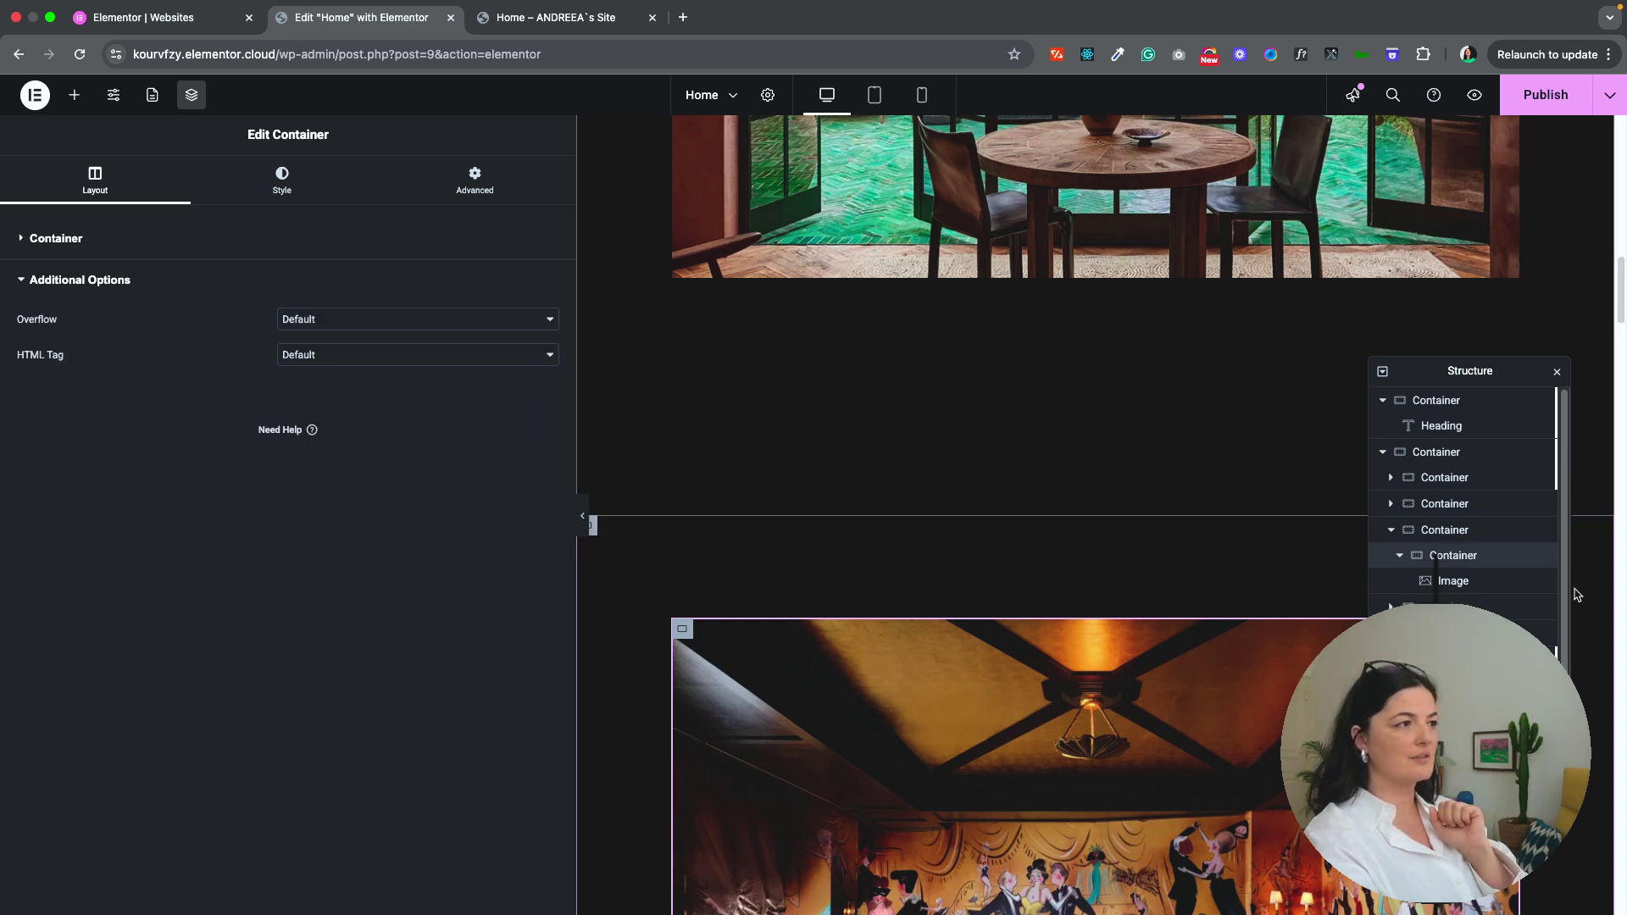
left_click(1452, 580)
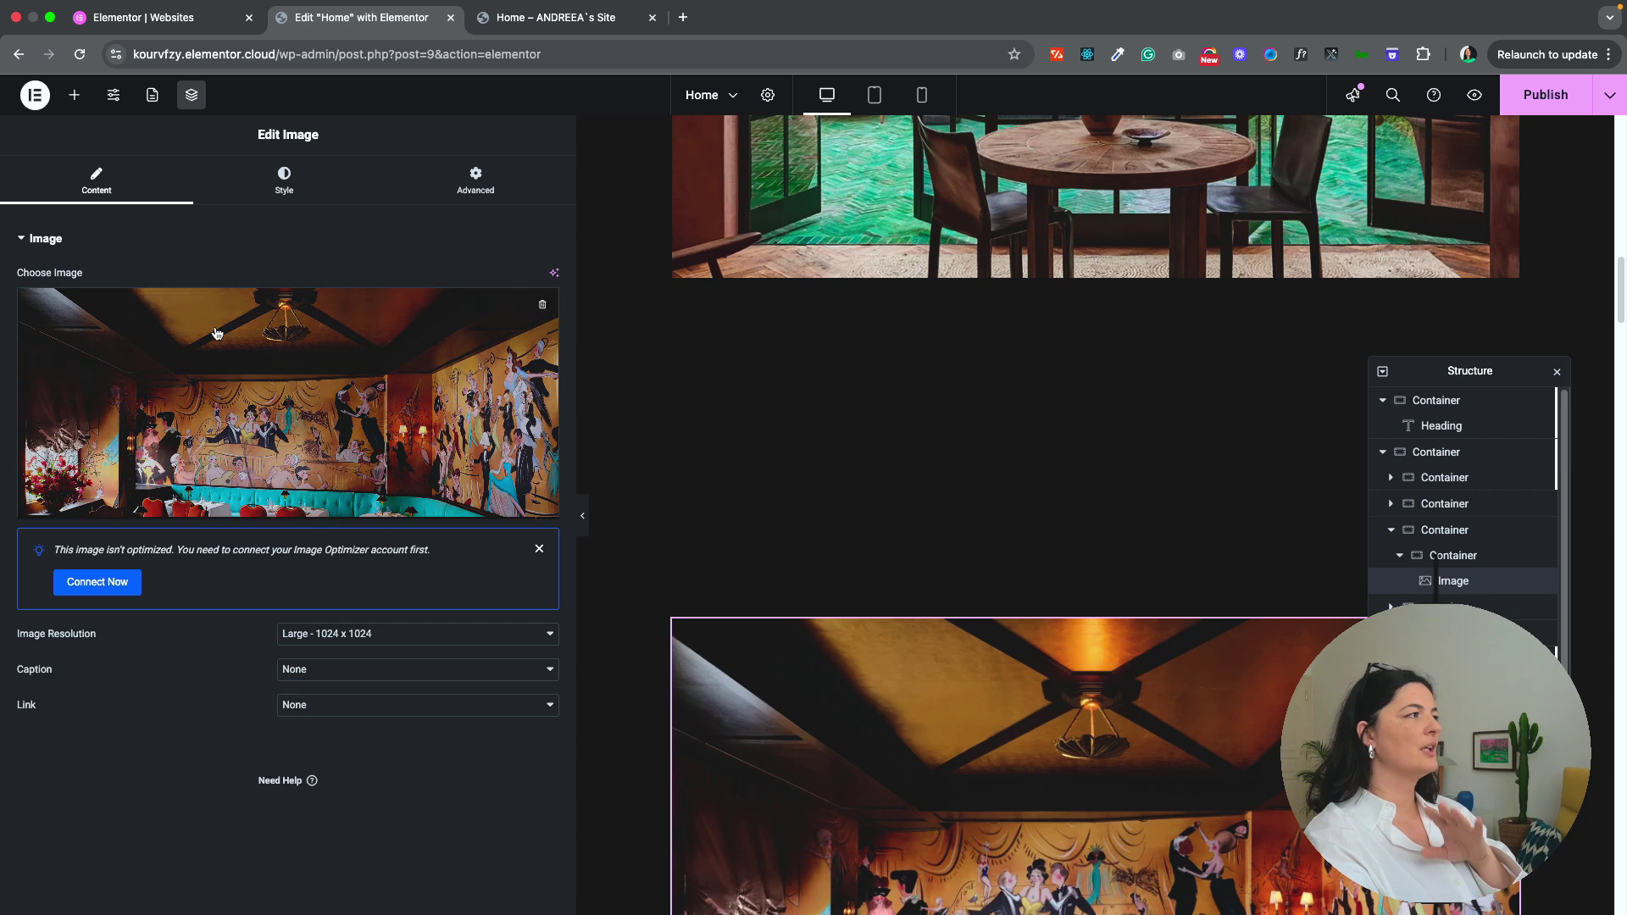
Step: Review the mural image's Style and Advanced settings
left_click(284, 180)
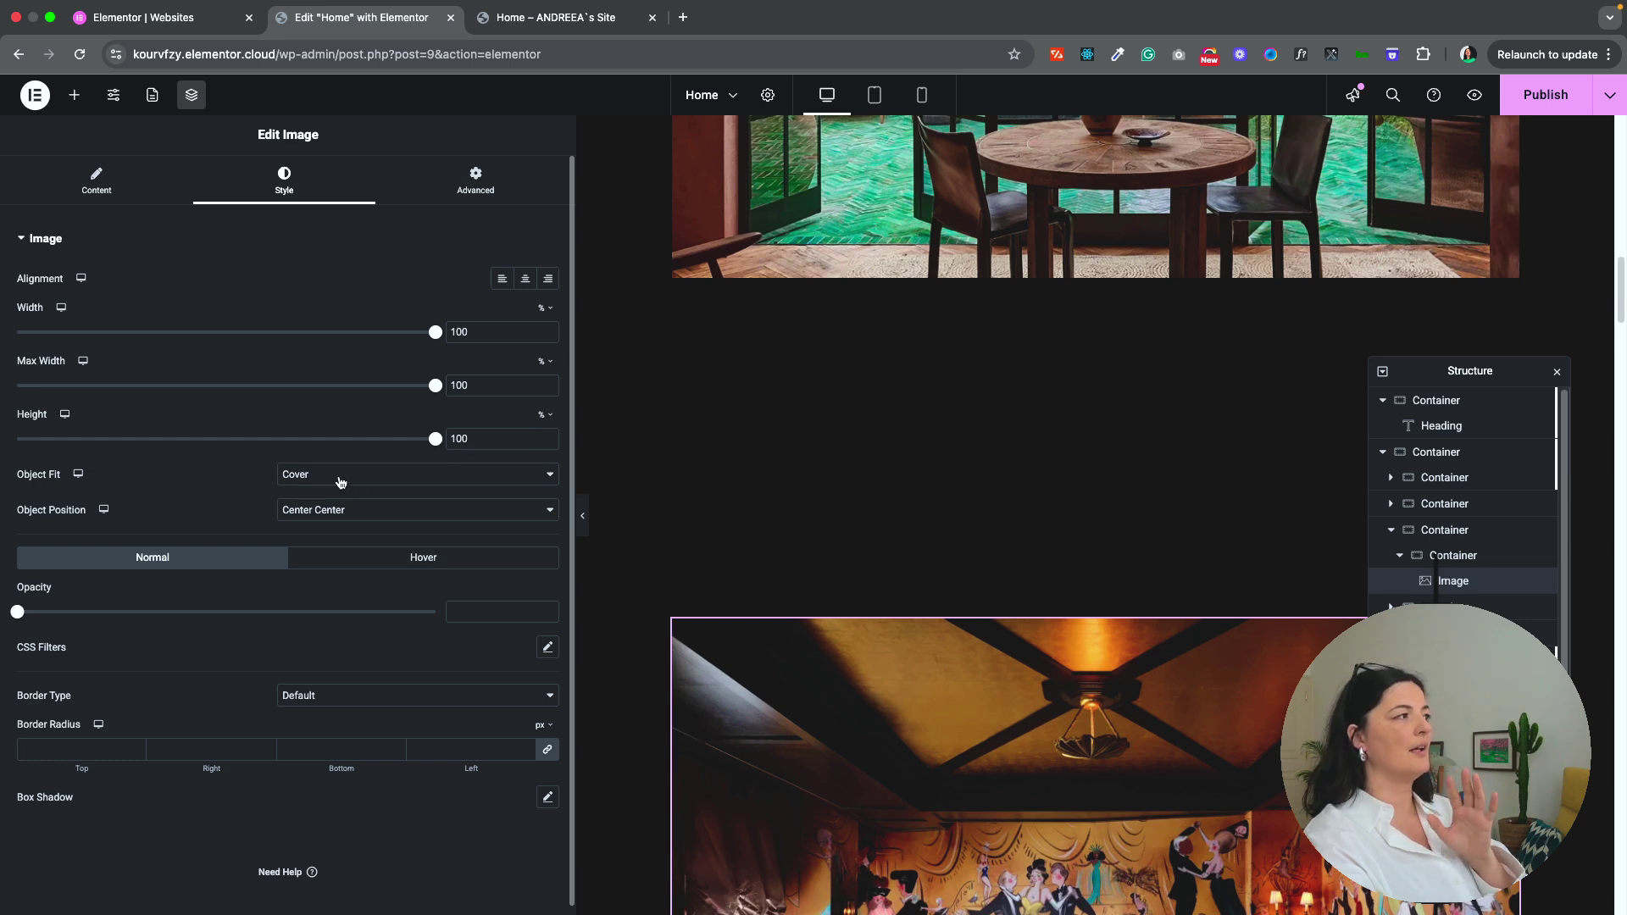
left_click(476, 182)
scroll(420, 658, "down", 3)
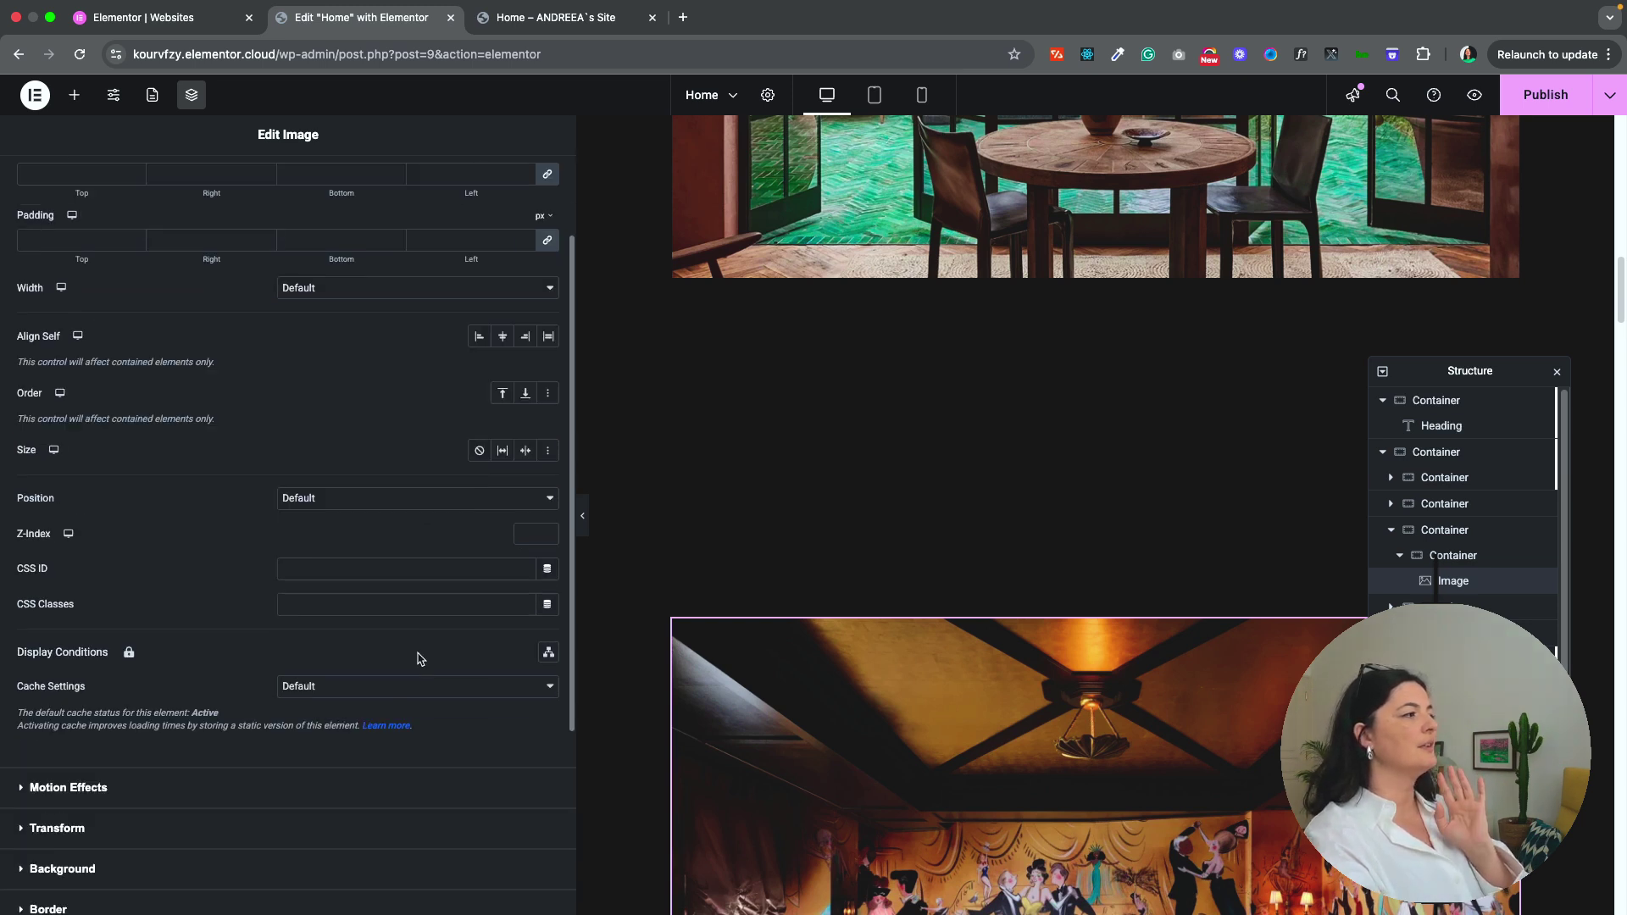
Step: Confirm the inner container's CSS class img, then select the container wrapping all cards
left_click(1451, 555)
left_click(473, 175)
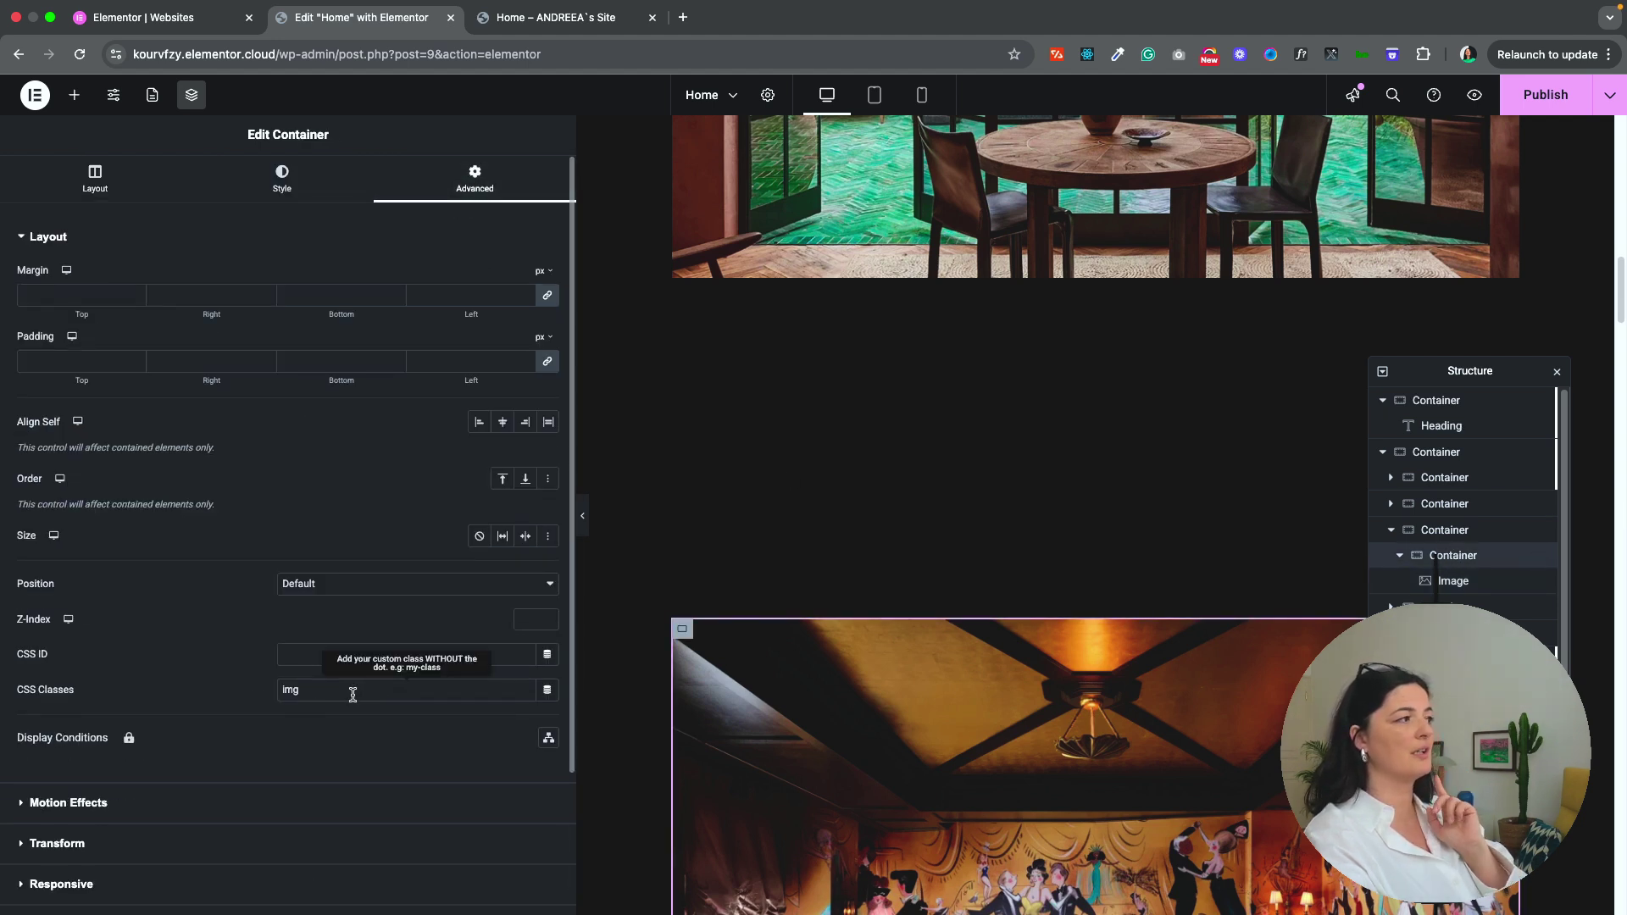
scroll(353, 694, "down", 2)
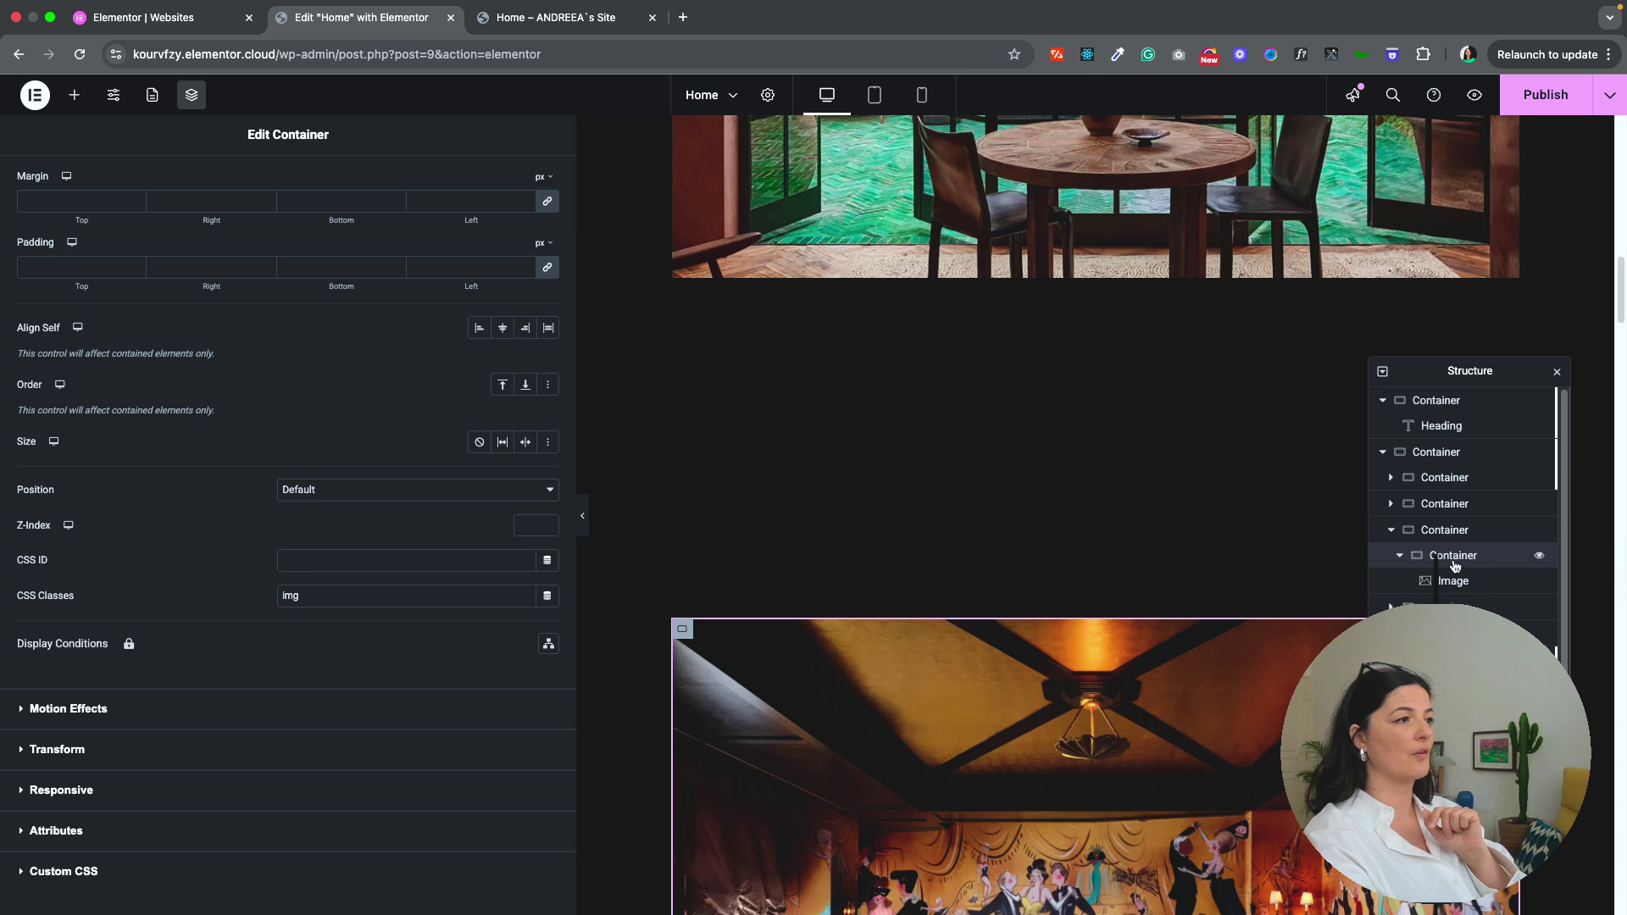
left_click(1438, 462)
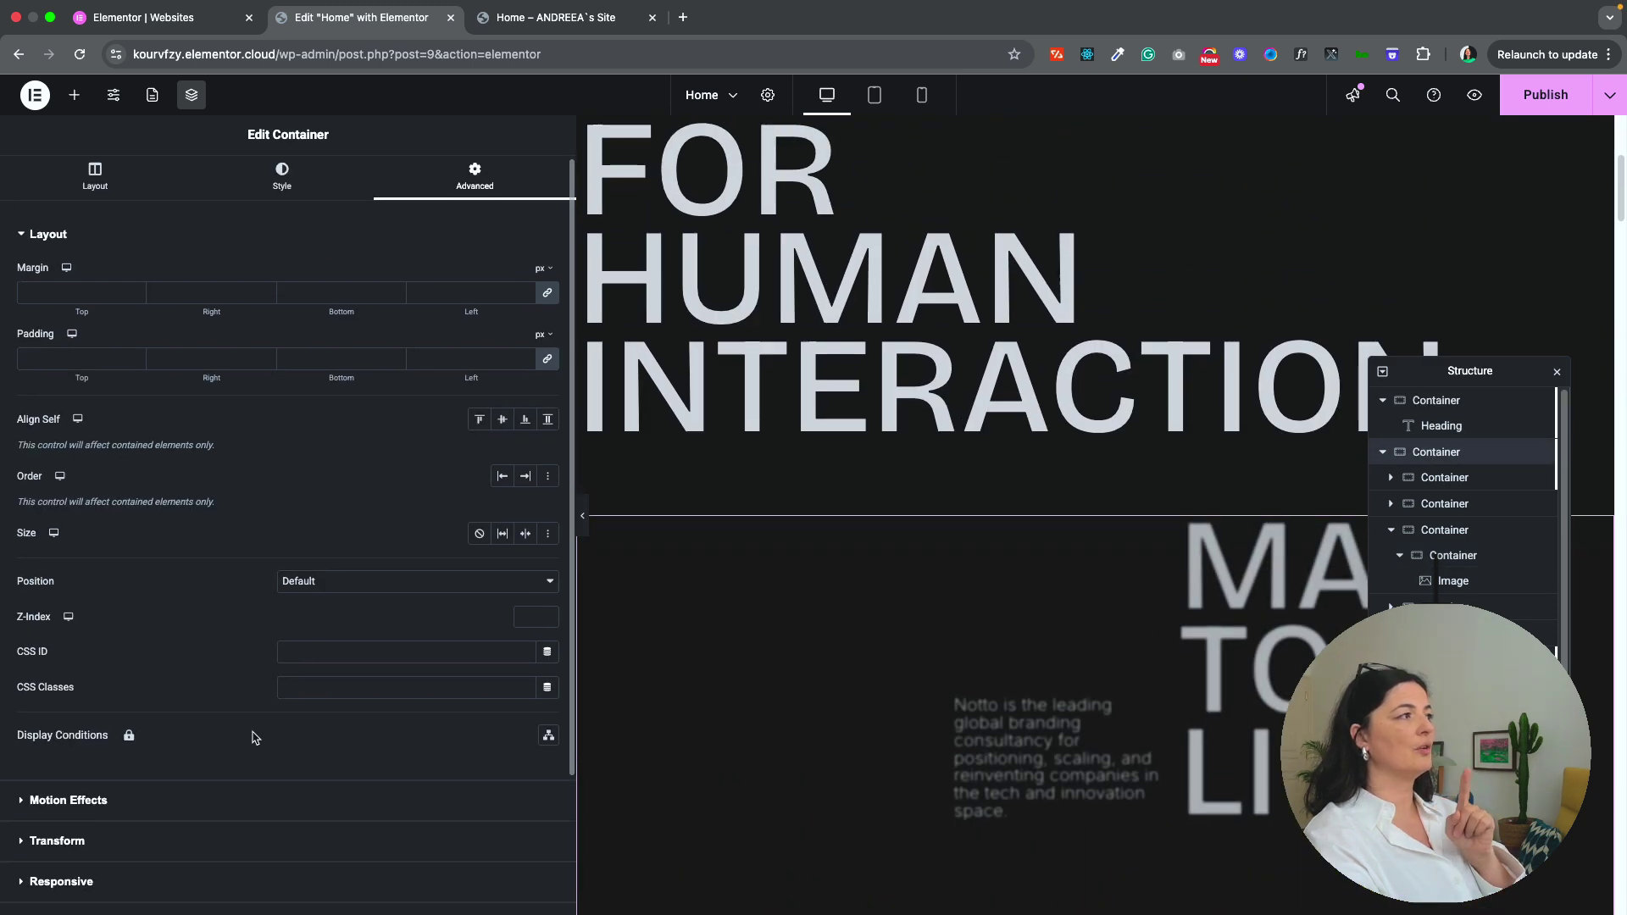
Step: Review the cards and hero containers' custom CSS rules, then publish the homepage
left_click(90, 792)
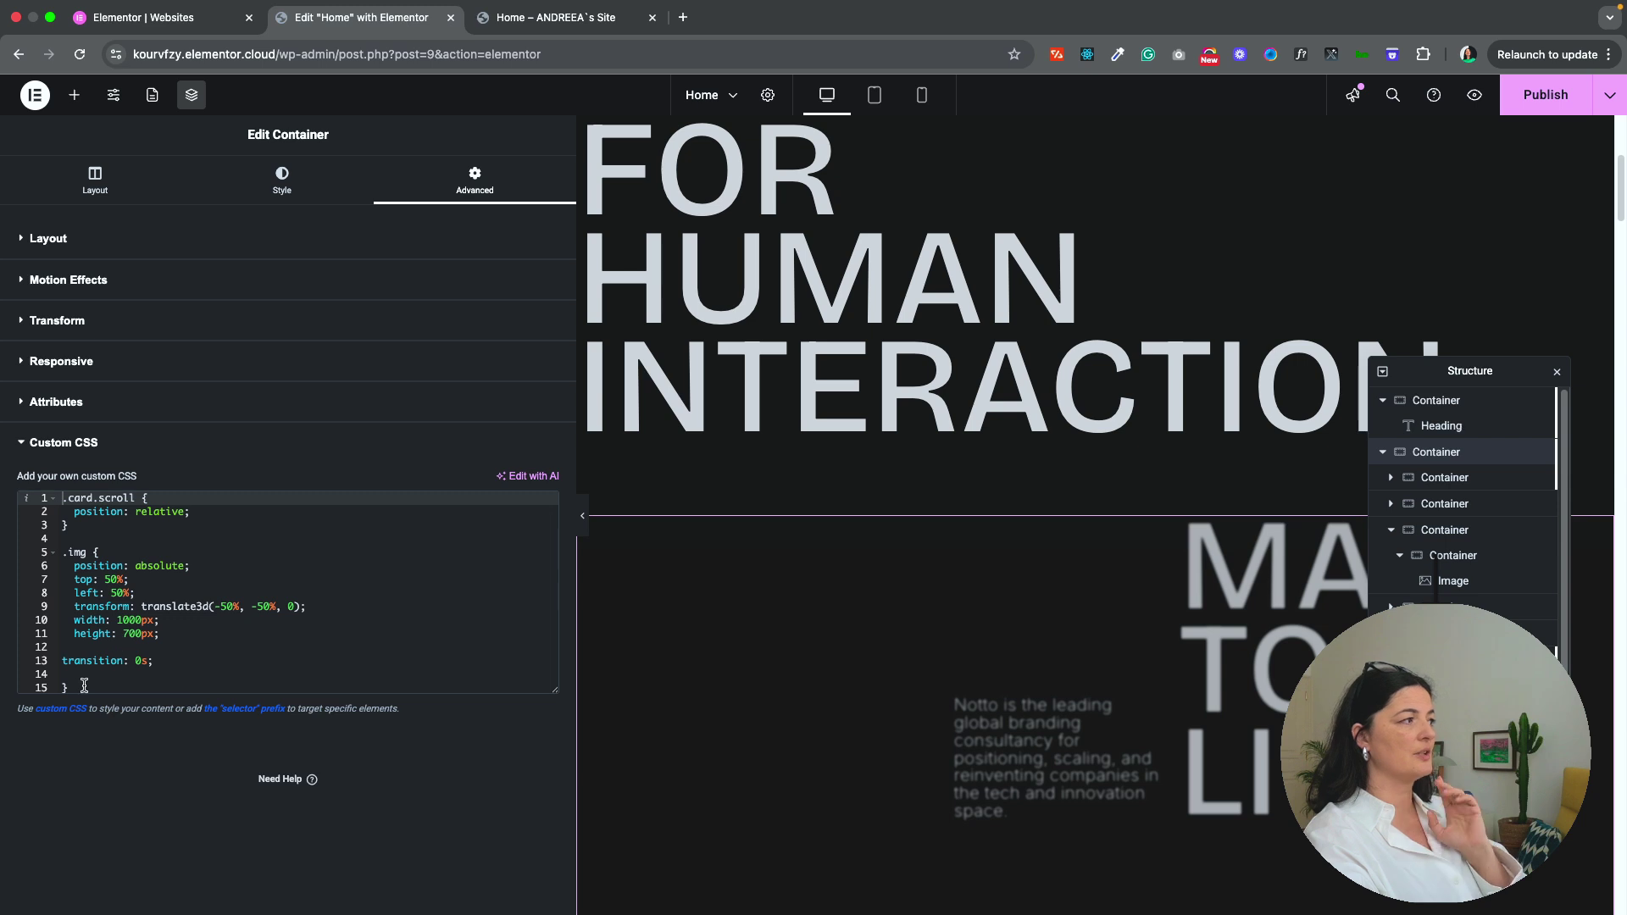
left_click_drag(84, 685, 47, 483)
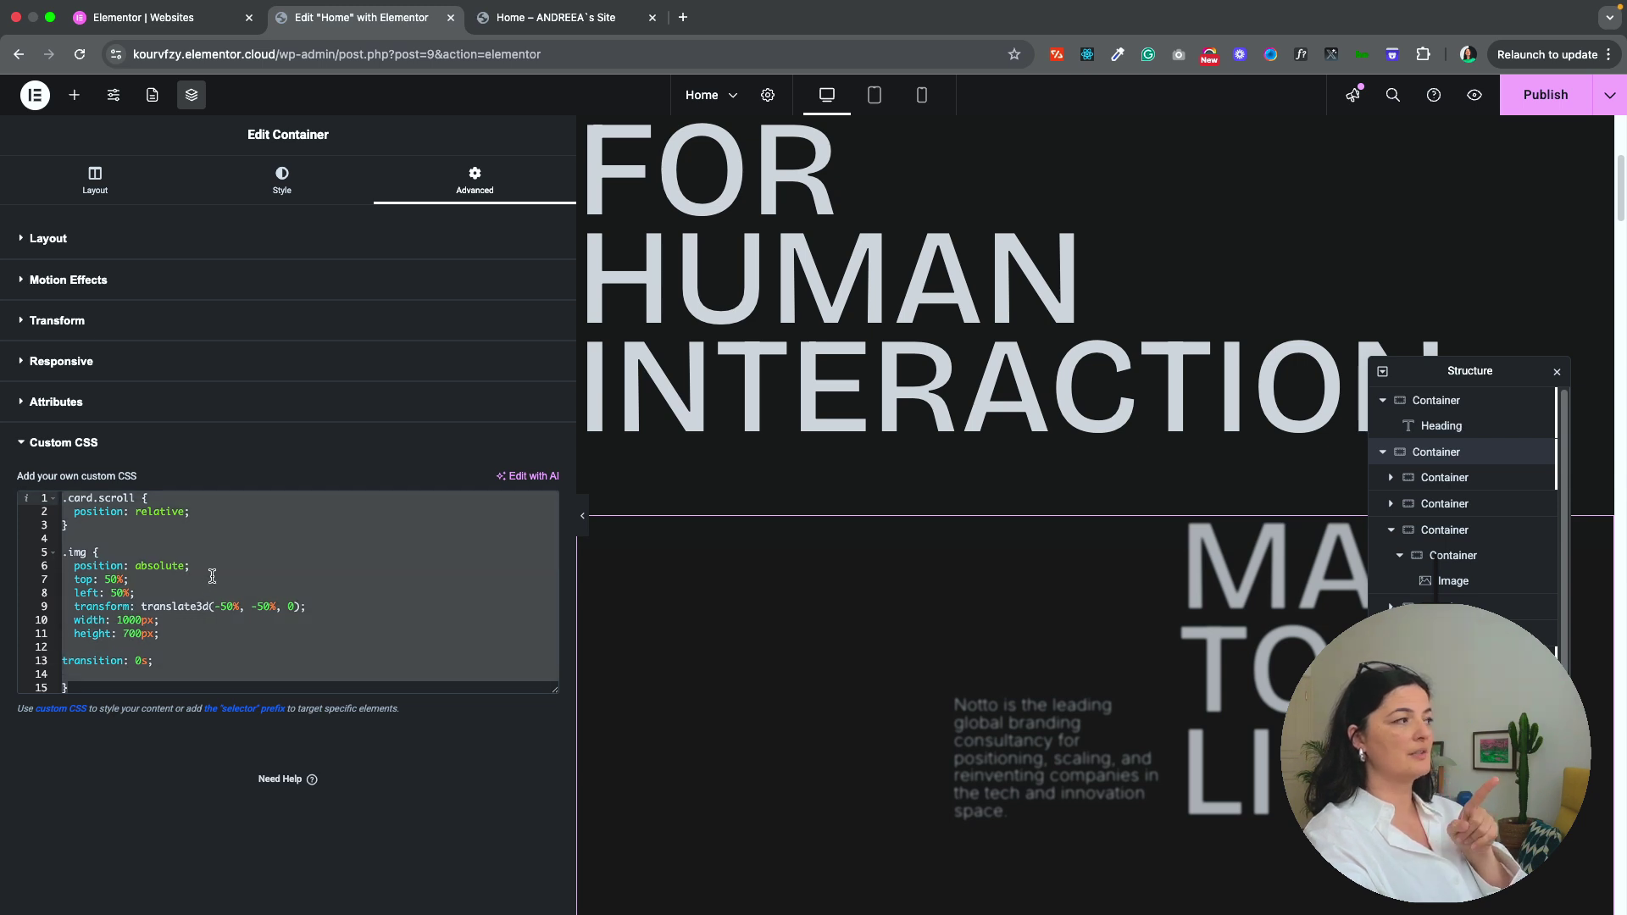
left_click(1434, 400)
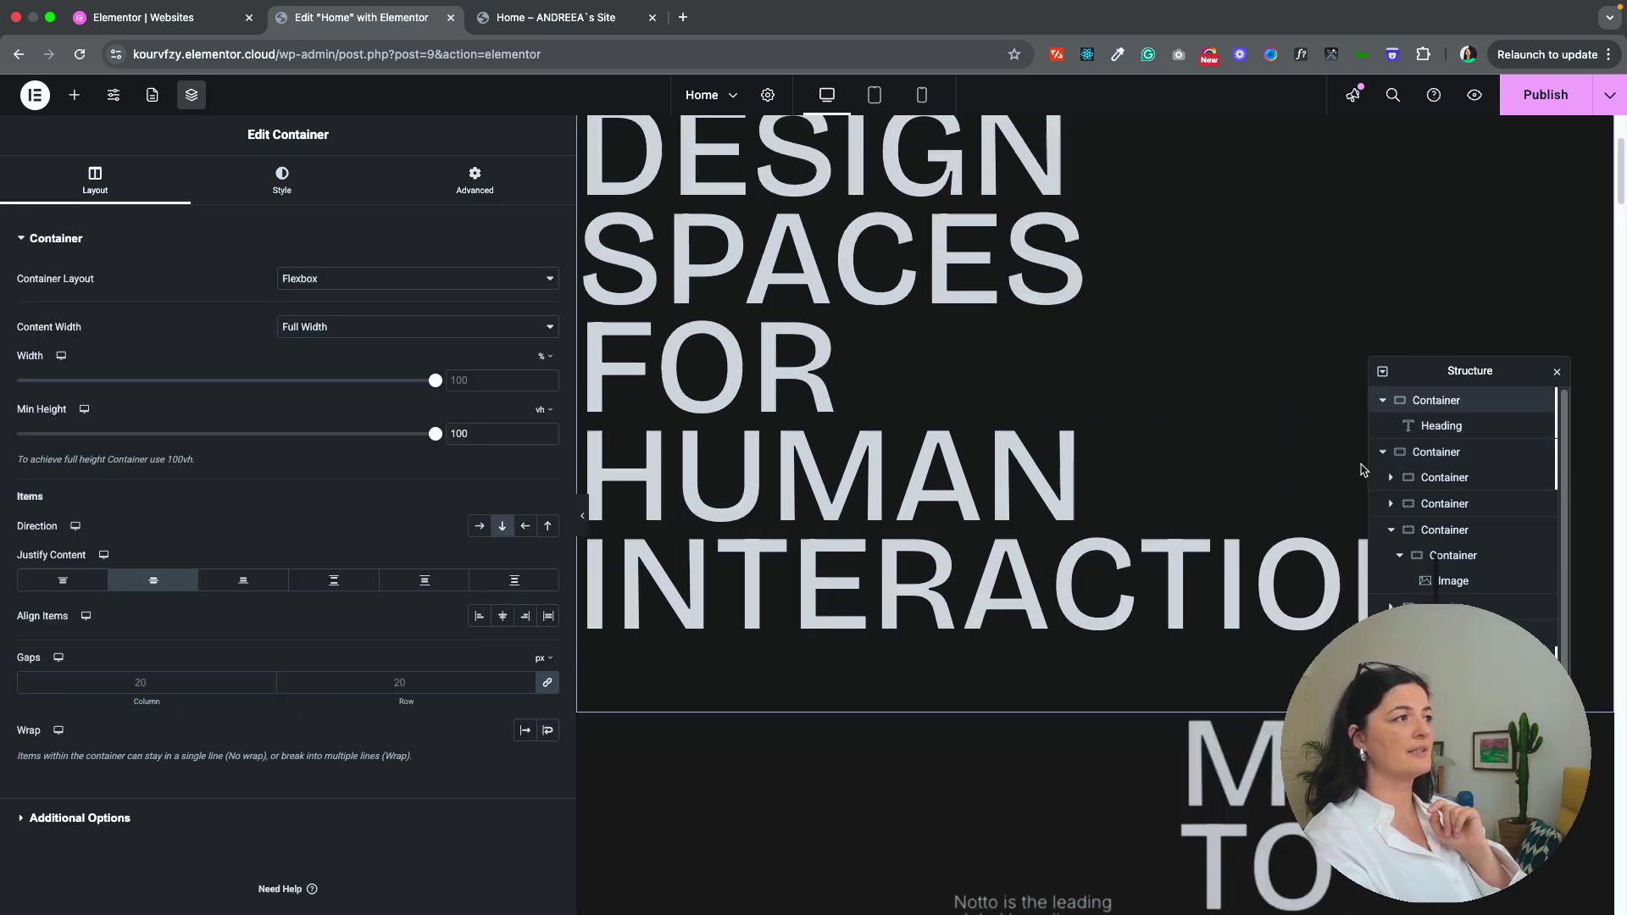
left_click(482, 186)
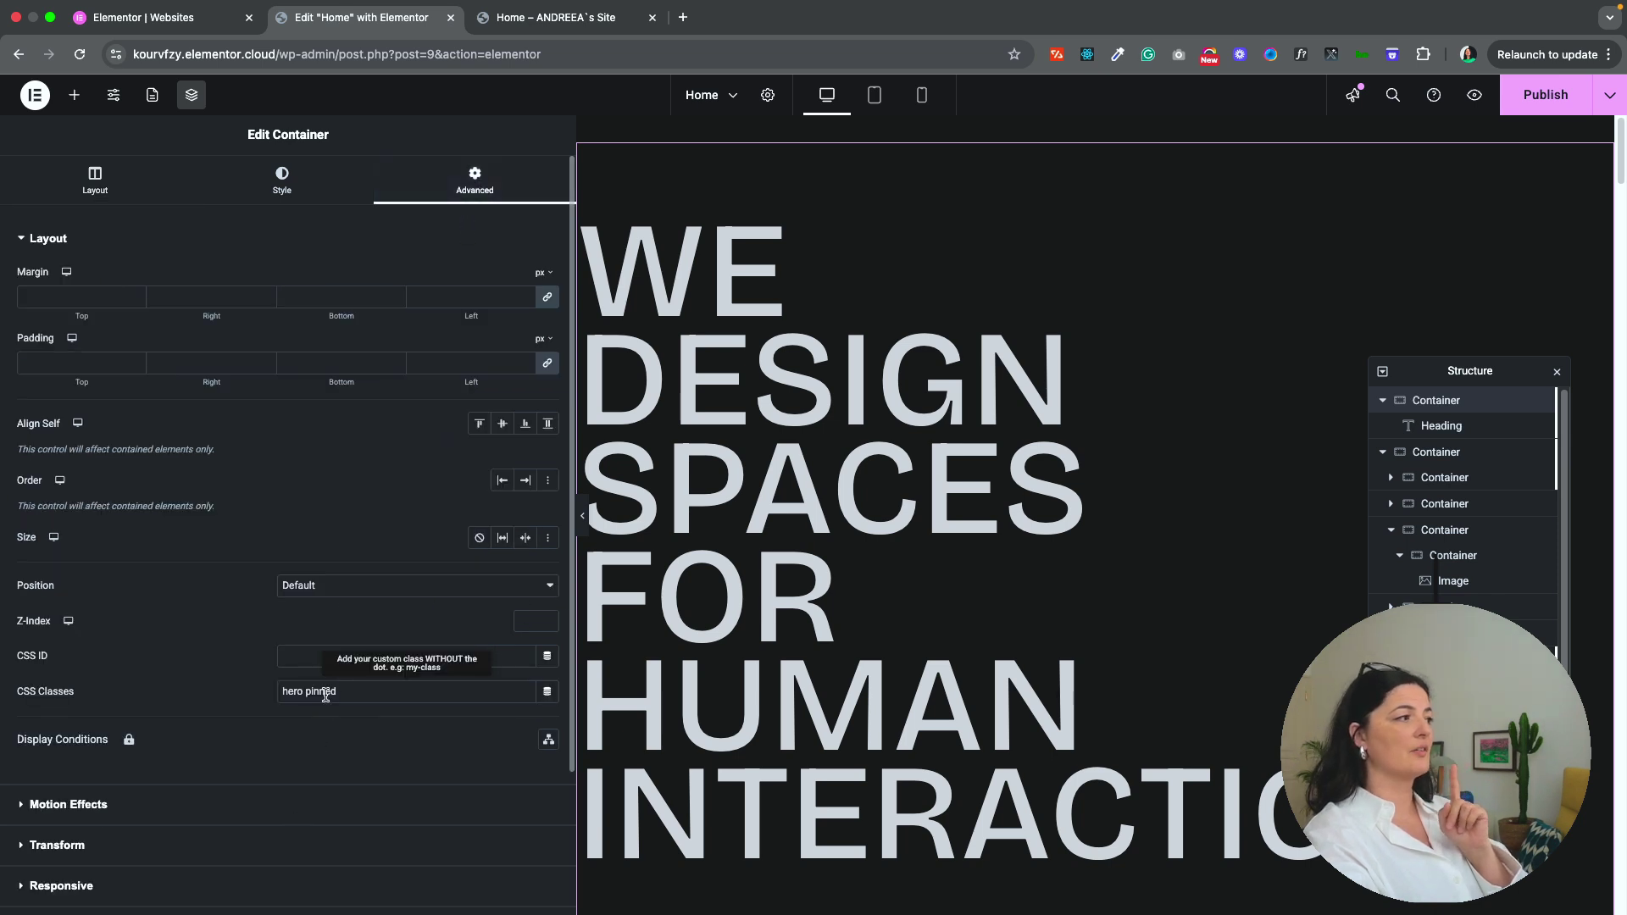
scroll(287, 797, "down", 3)
left_click(103, 794)
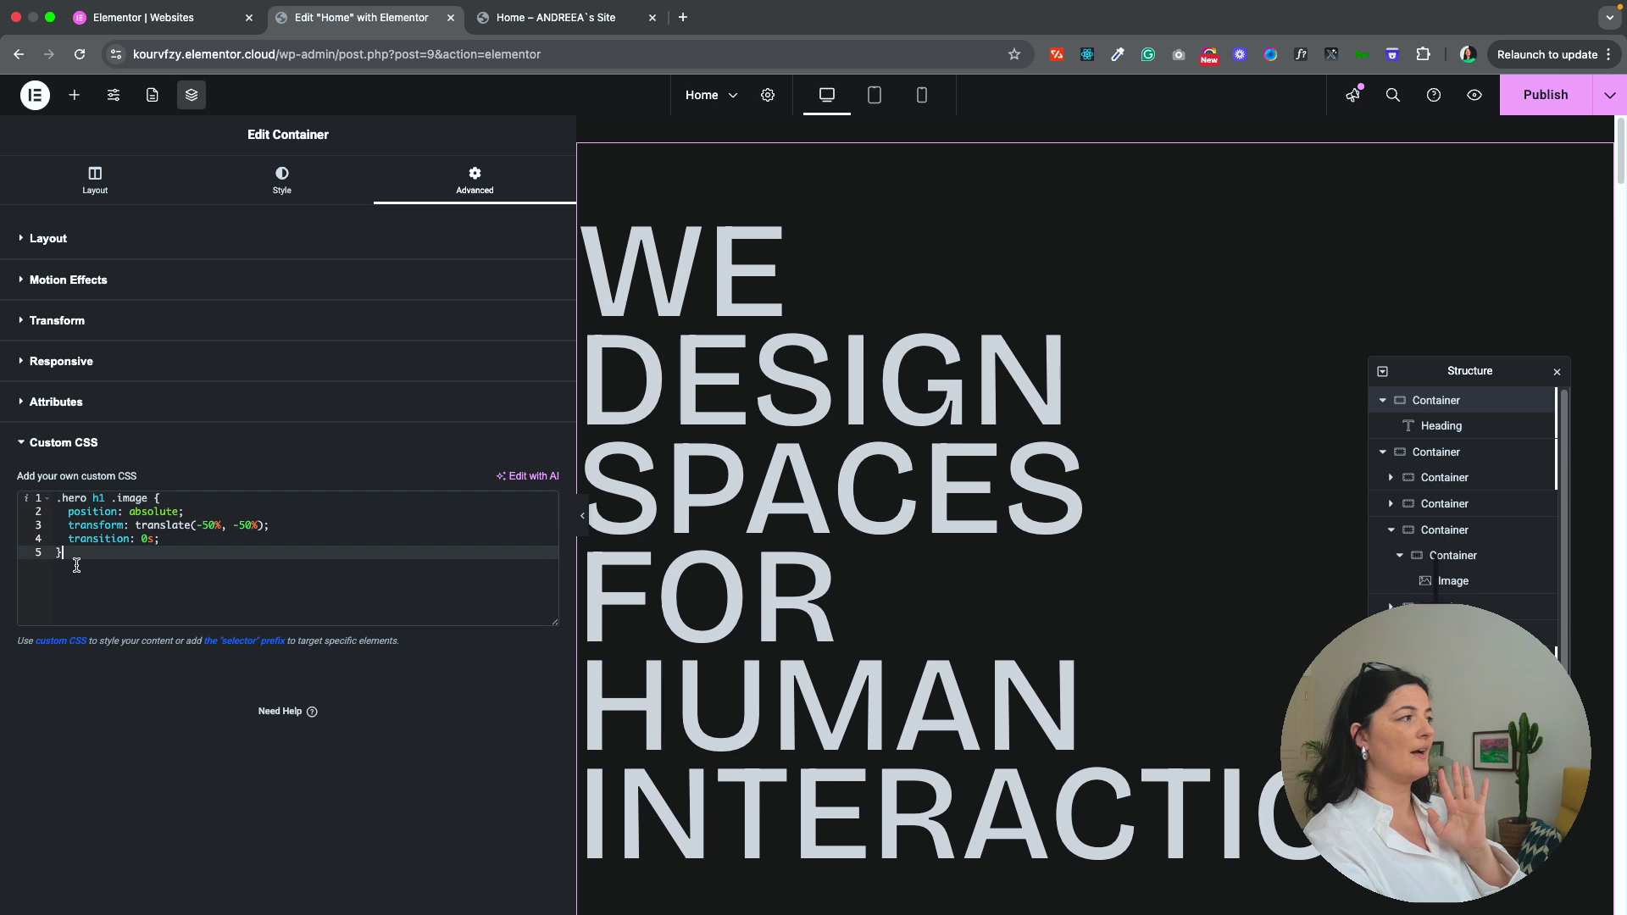
left_click_drag(65, 553, 46, 490)
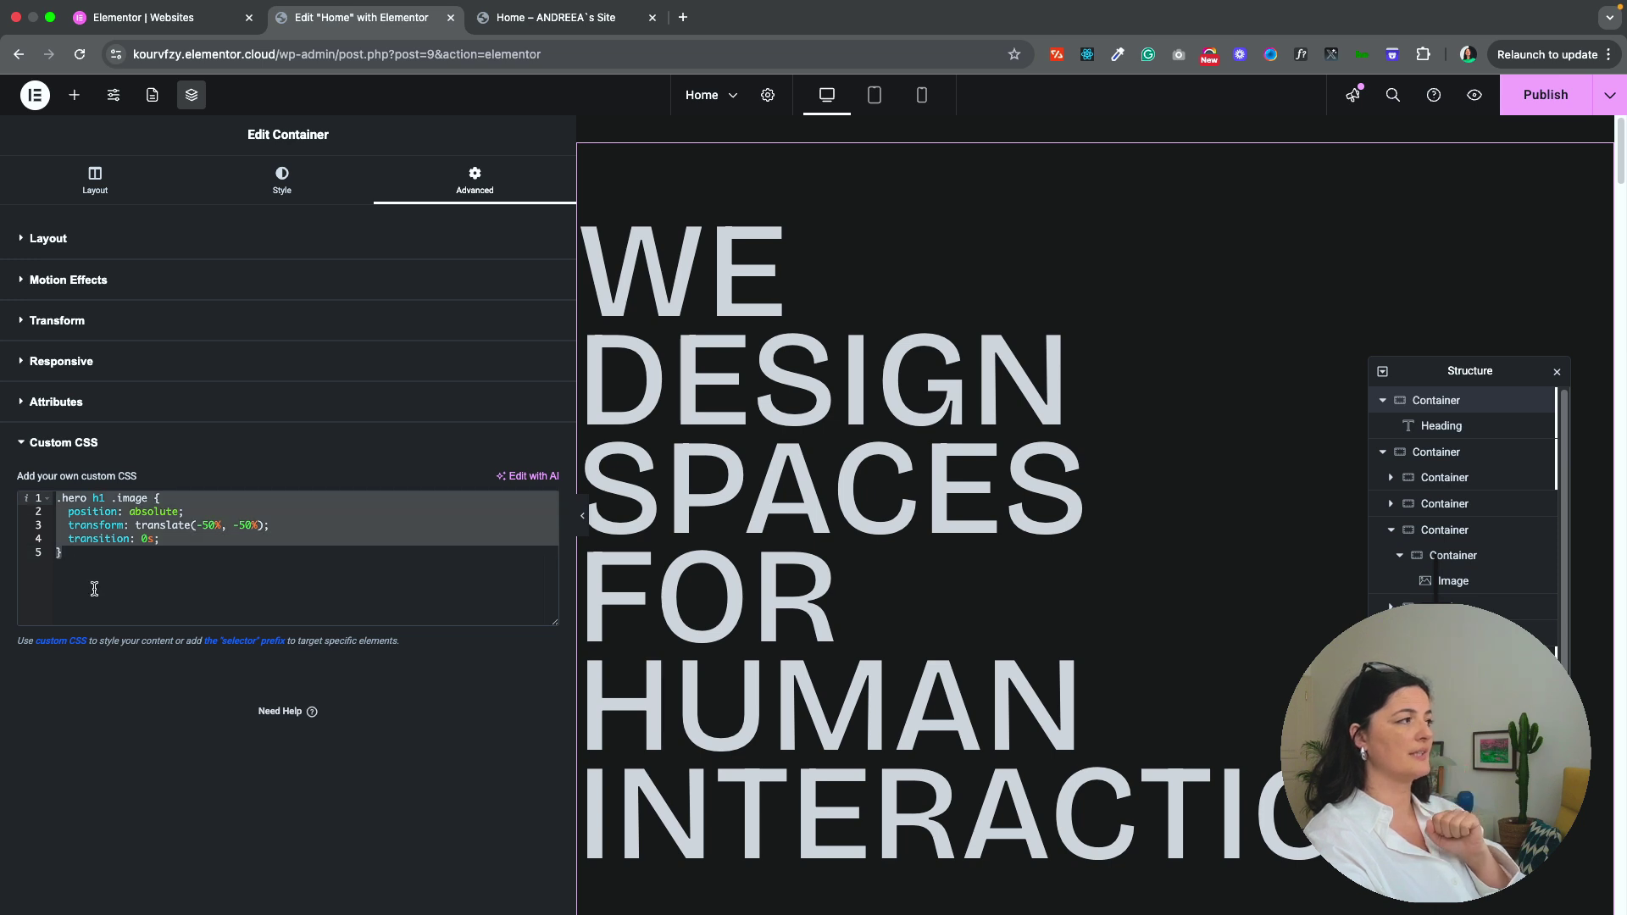
left_click(1544, 94)
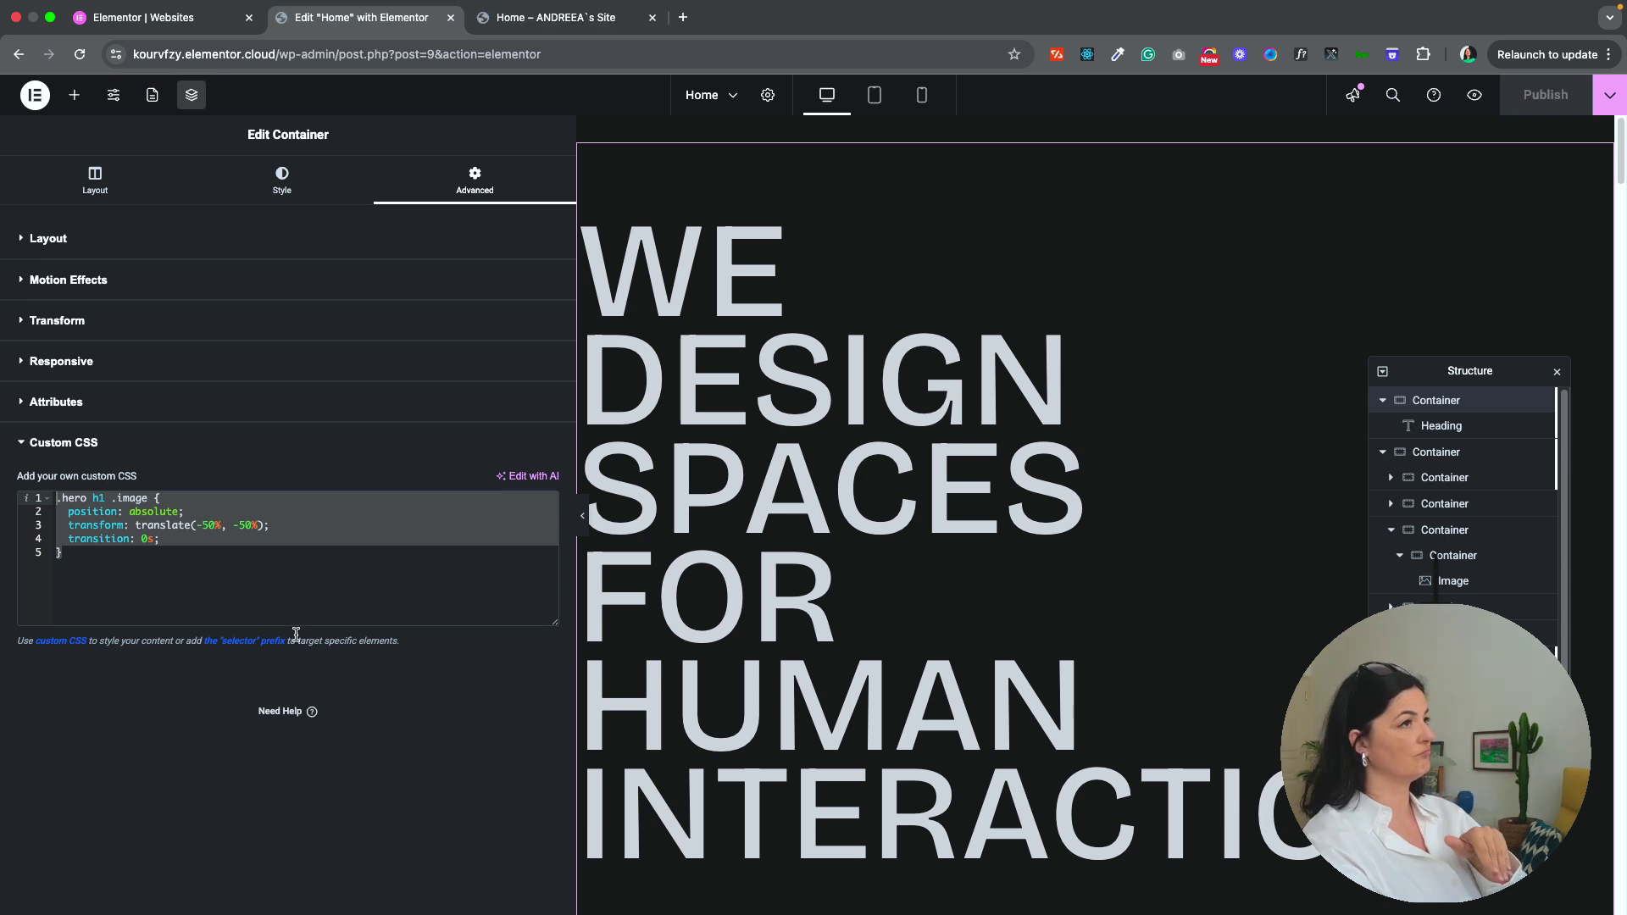
Step: Preview the homepage, scrolling past the hero, MADE TO LIVE and image cards to DELIGHTFUL INTERIORS
left_click(1476, 96)
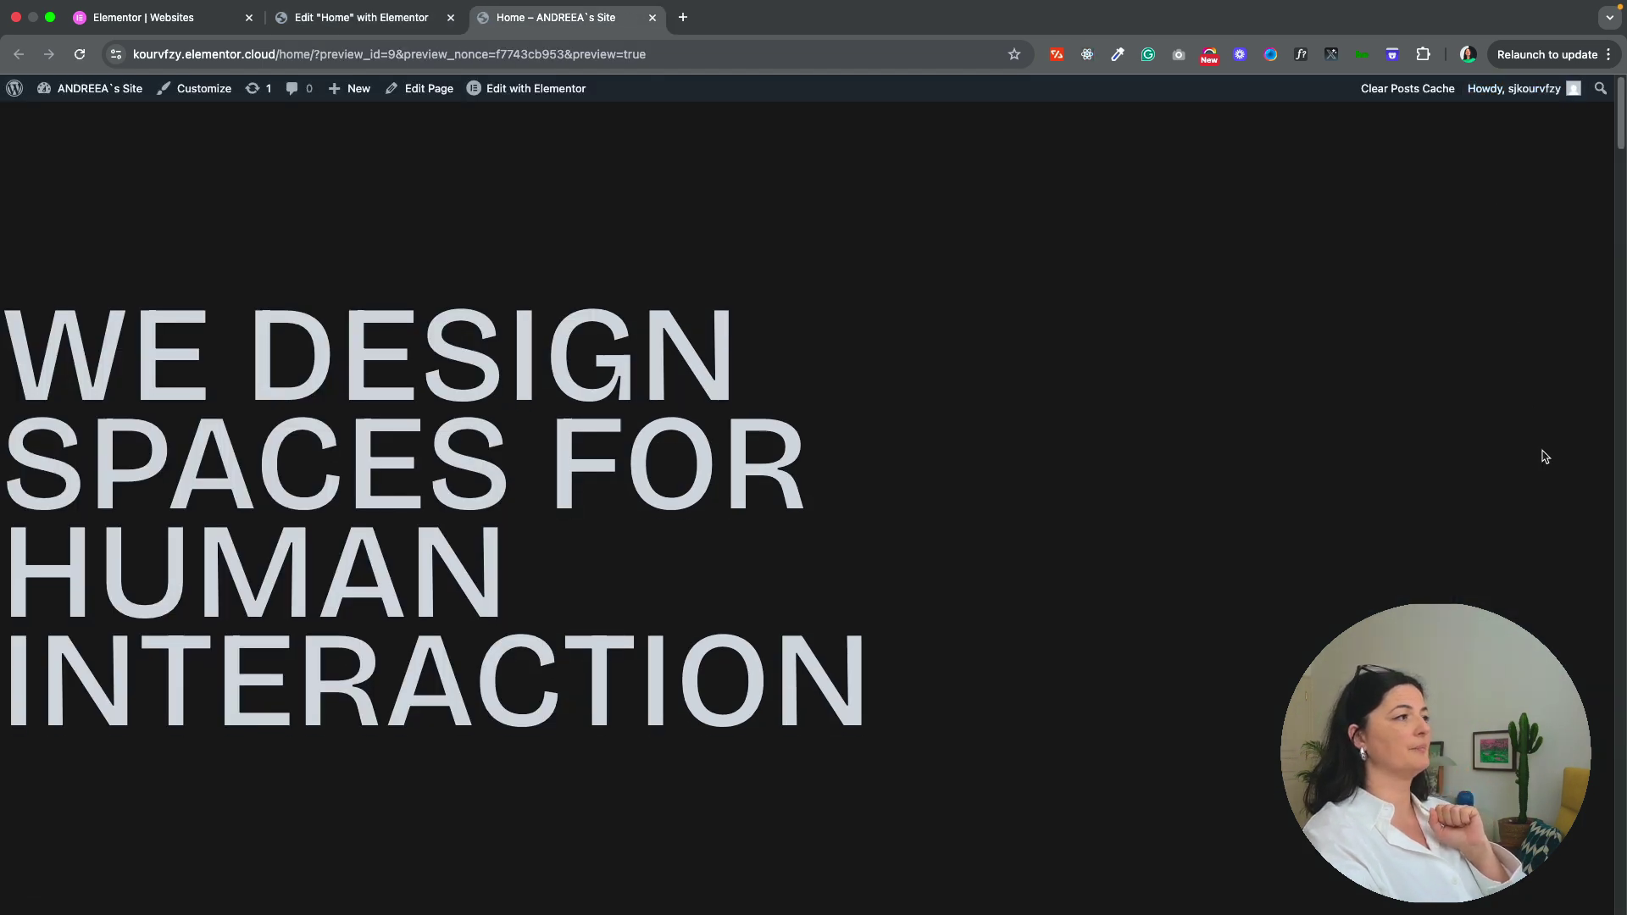
scroll(1544, 457, "down", 5)
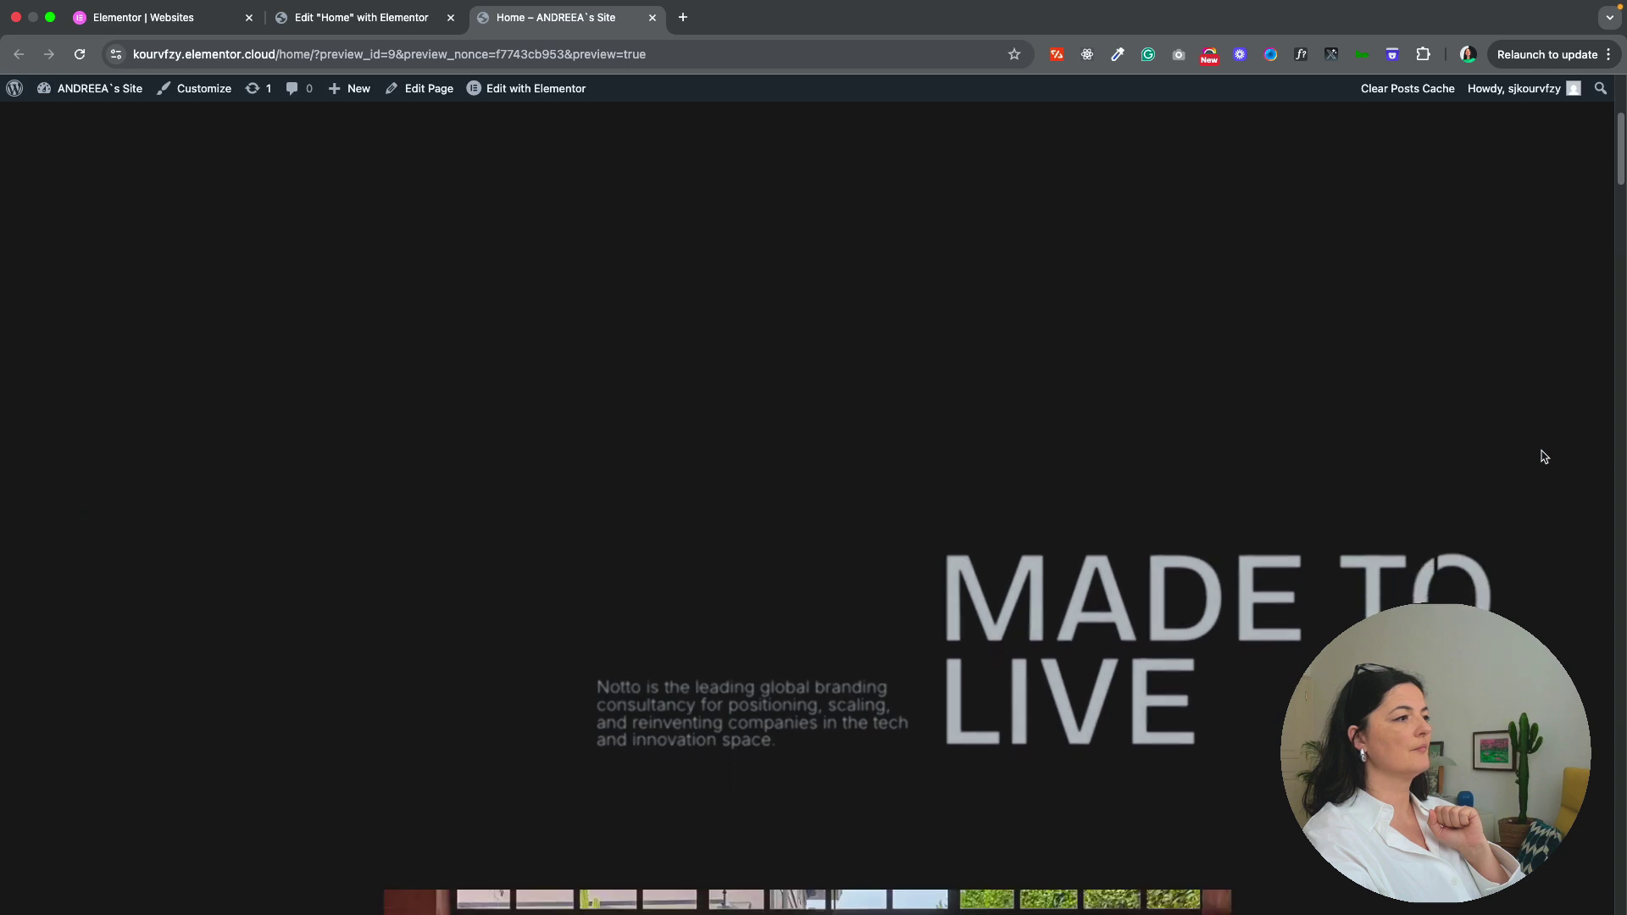
scroll(1544, 457, "down", 6)
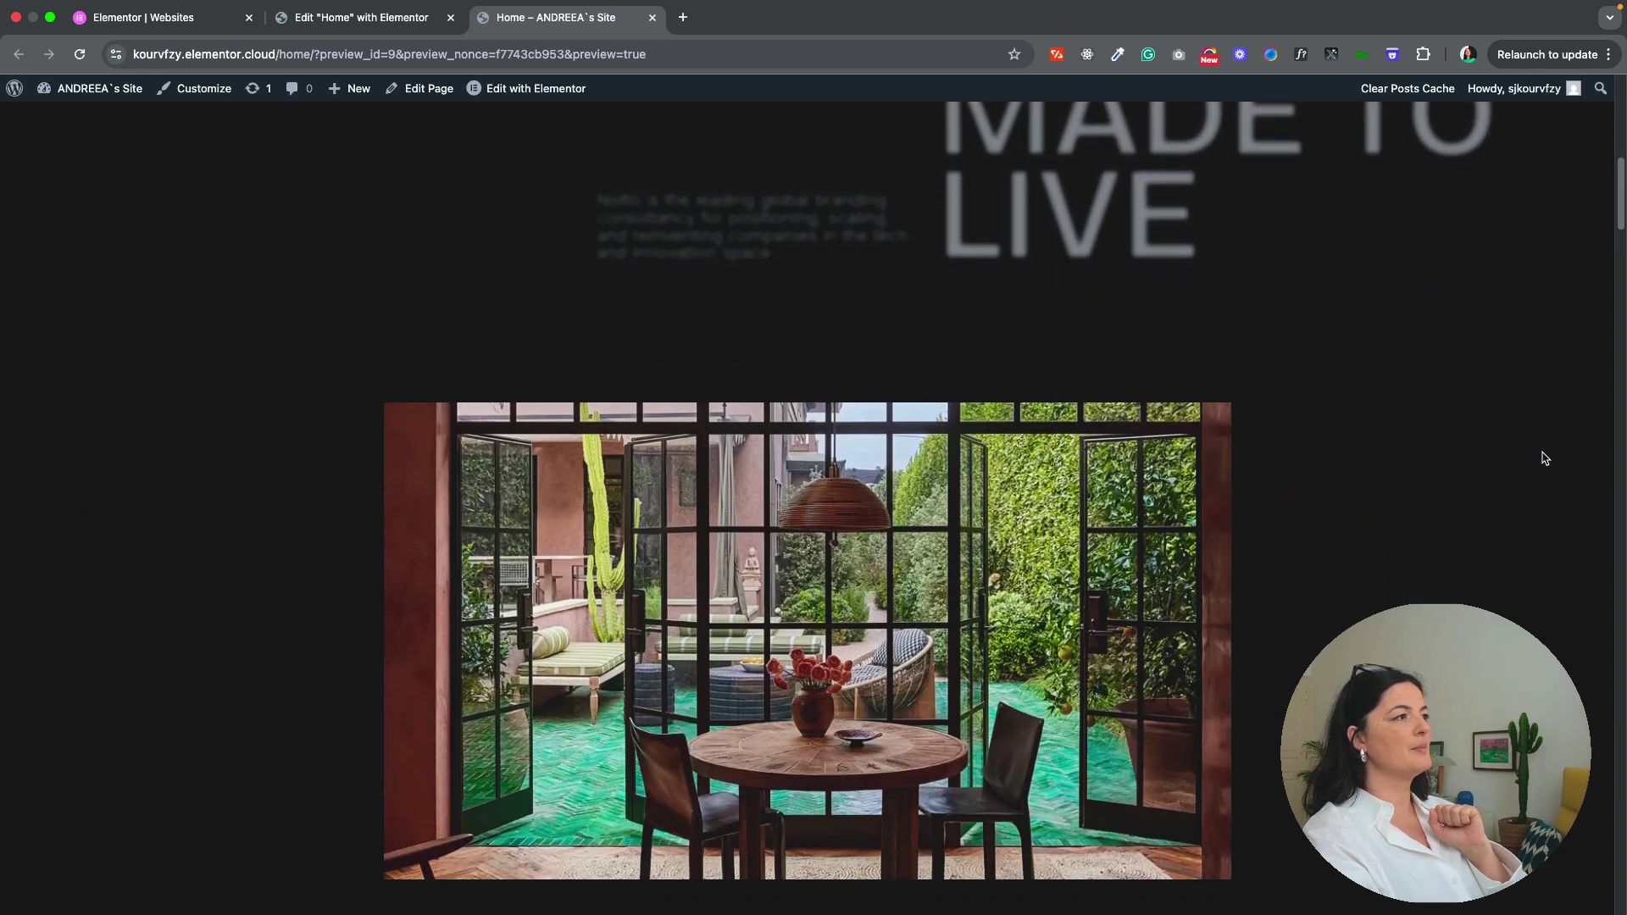
scroll(1544, 458, "down", 5)
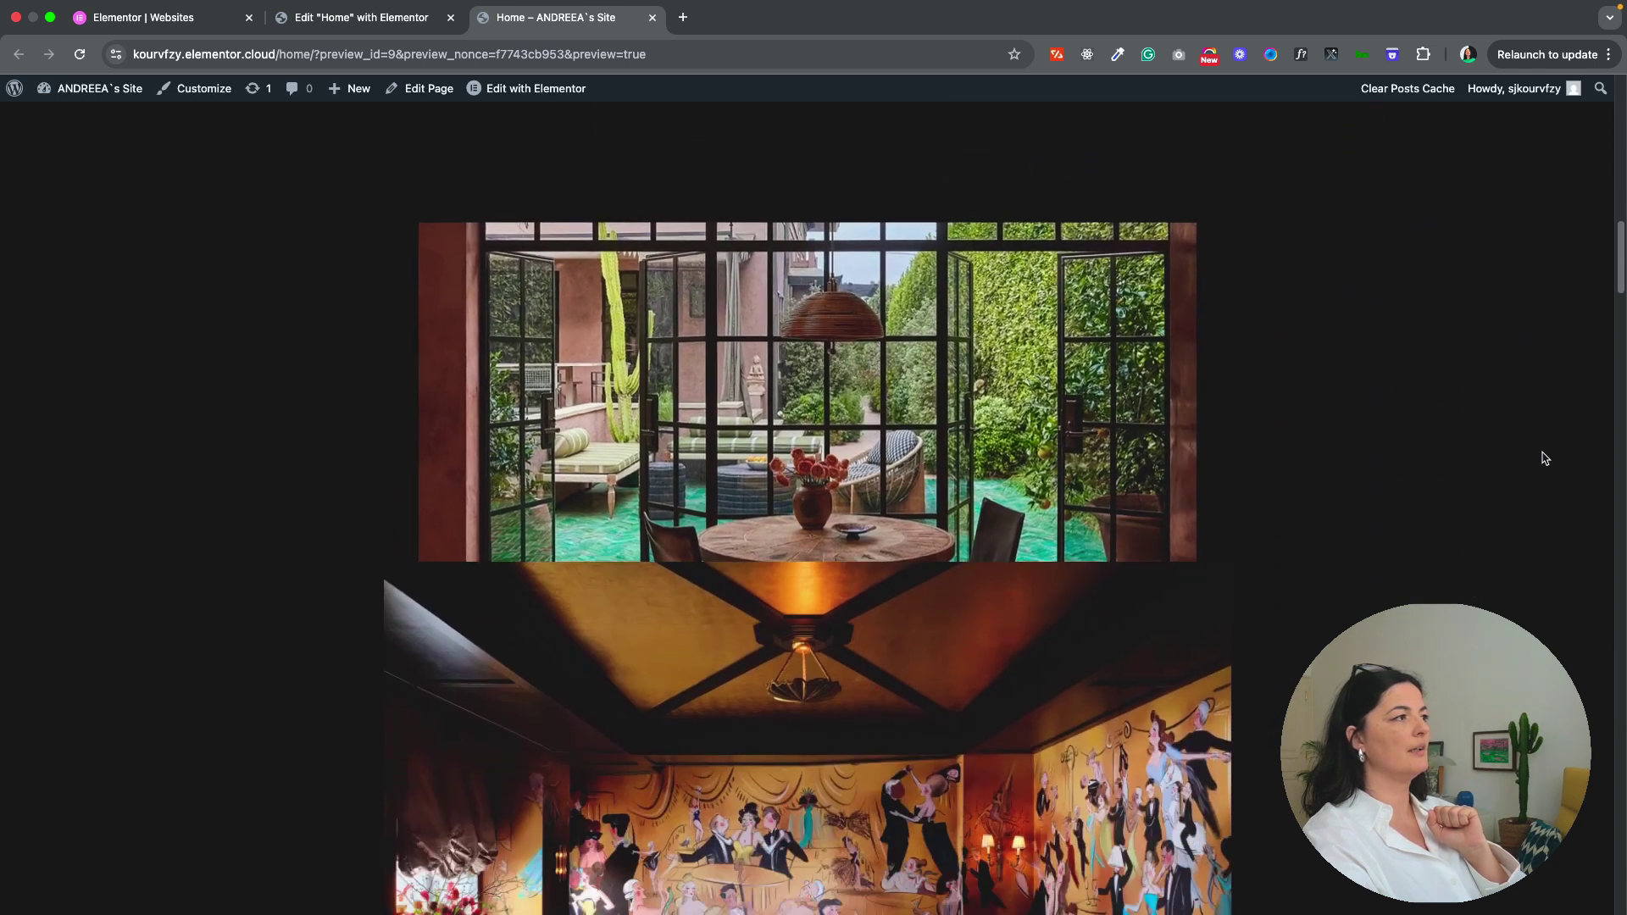
scroll(1544, 458, "down", 5)
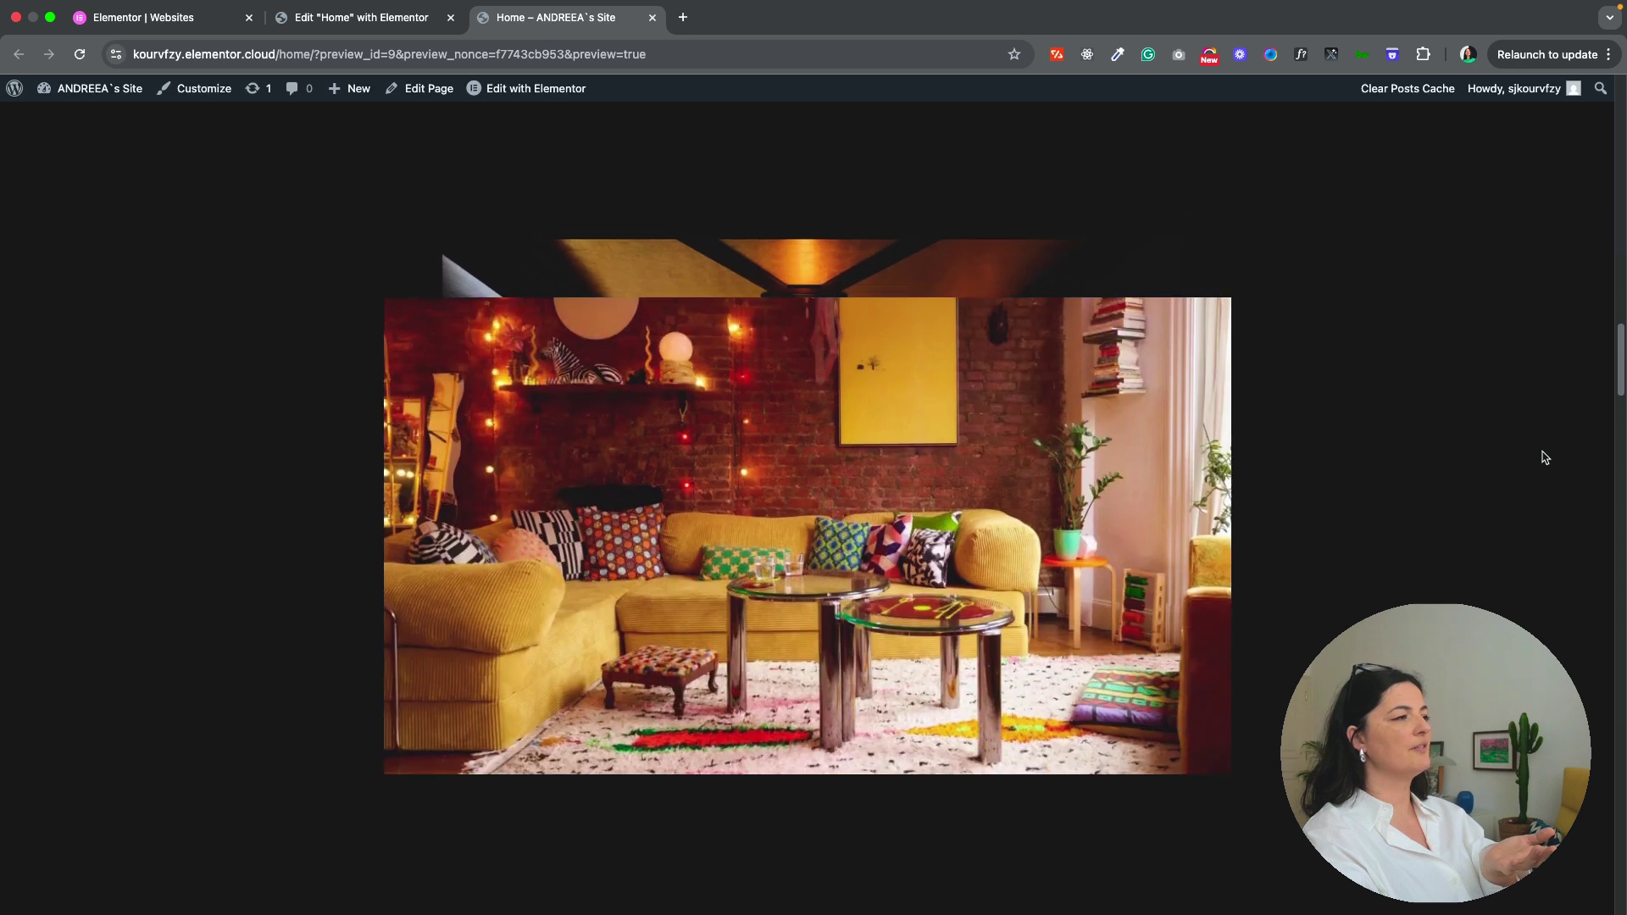
scroll(1544, 458, "down", 5)
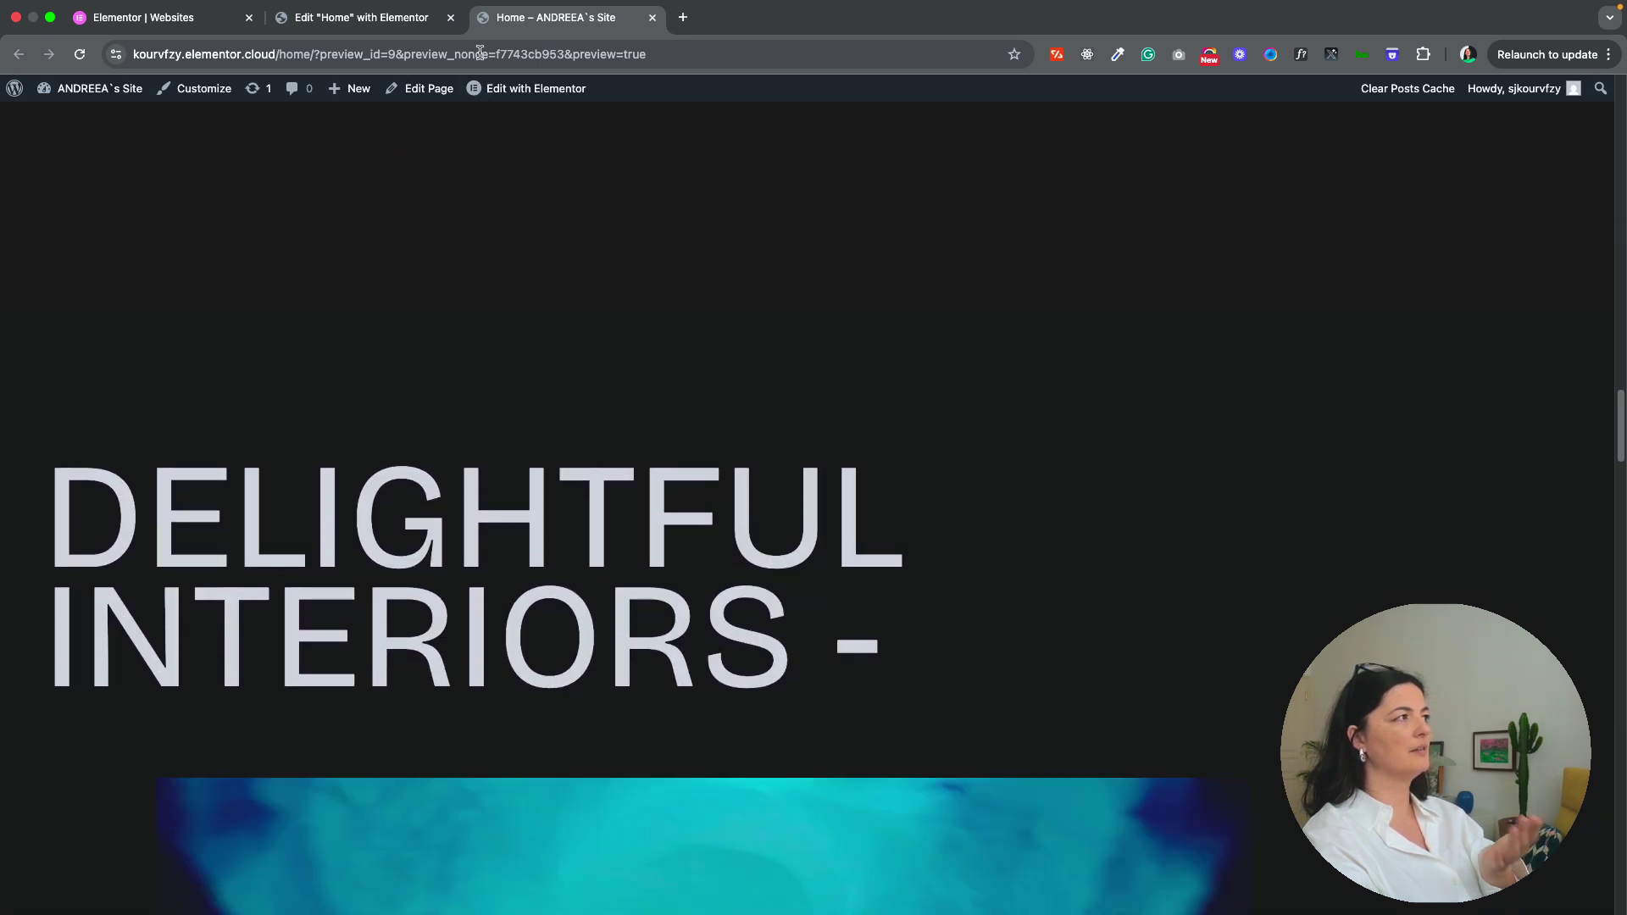
key("ctrl+shift+Tab")
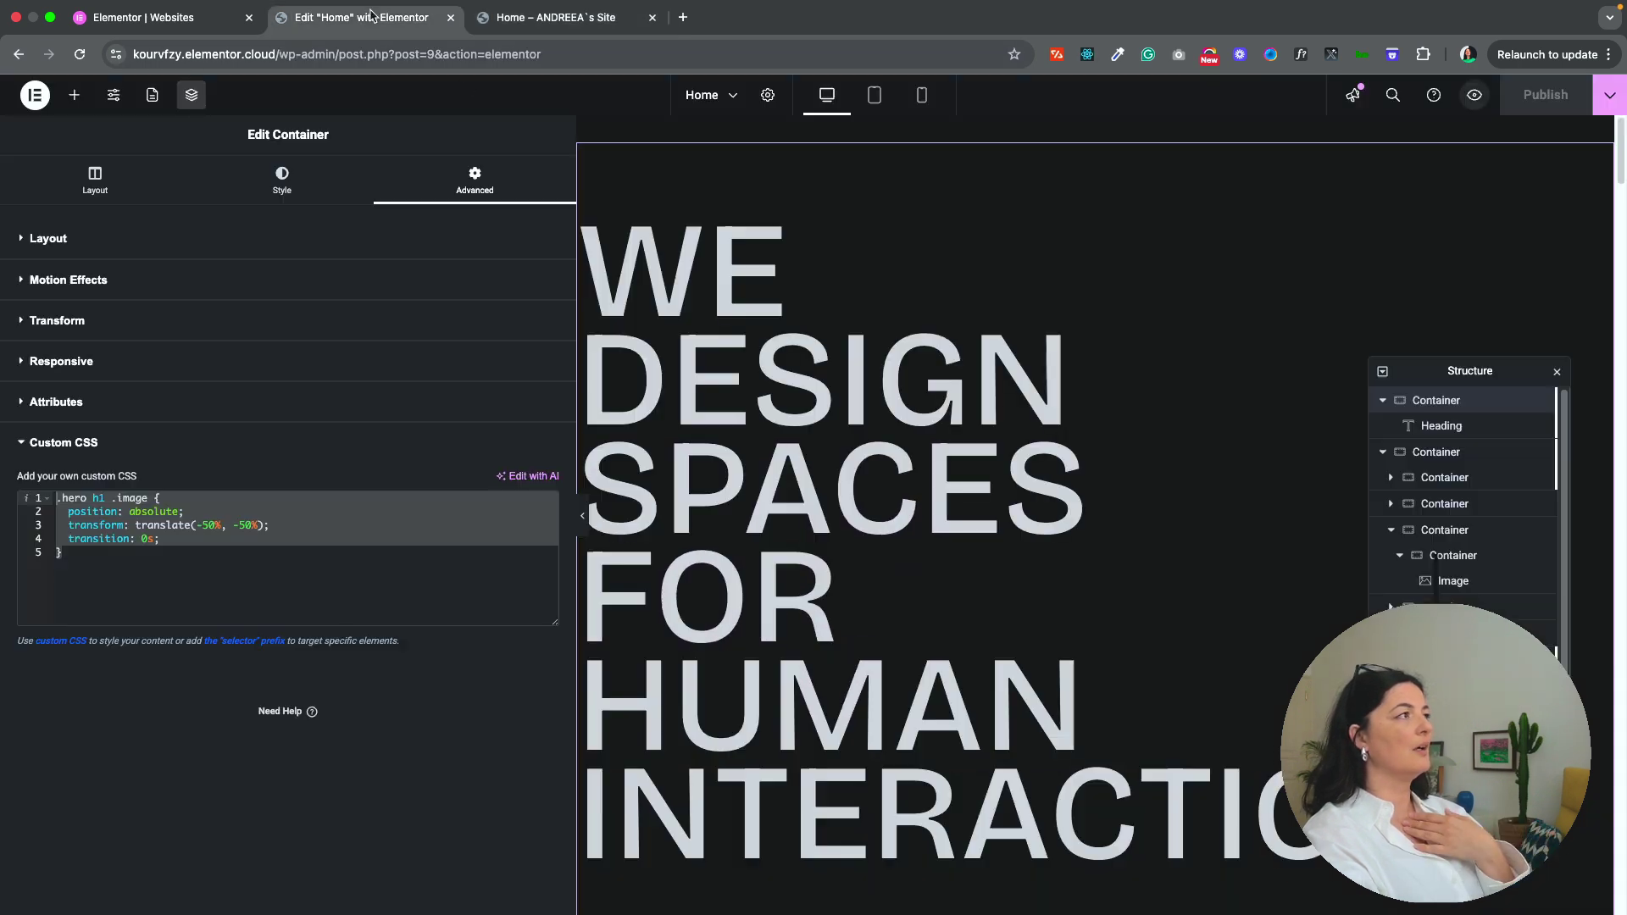
Step: Review the hero heading's custom CSS transition rule and the hero container's hero pinned classes
left_click(703, 330)
left_click(475, 181)
scroll(387, 492, "down", 6)
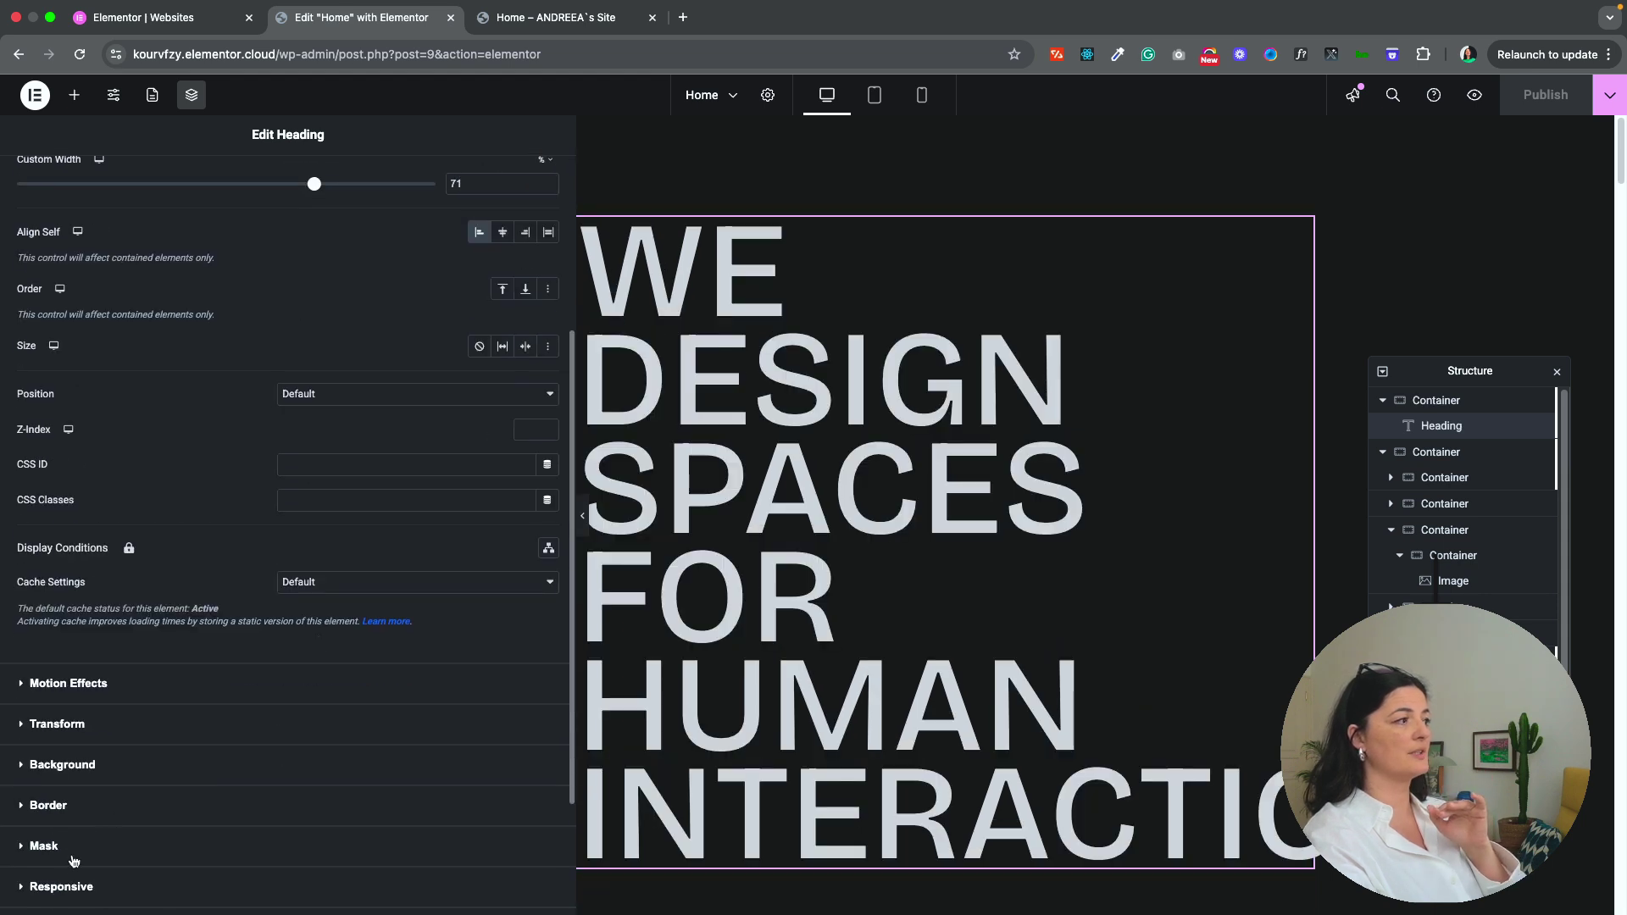
left_click(64, 788)
left_click_drag(69, 638, 176, 637)
left_click(1432, 400)
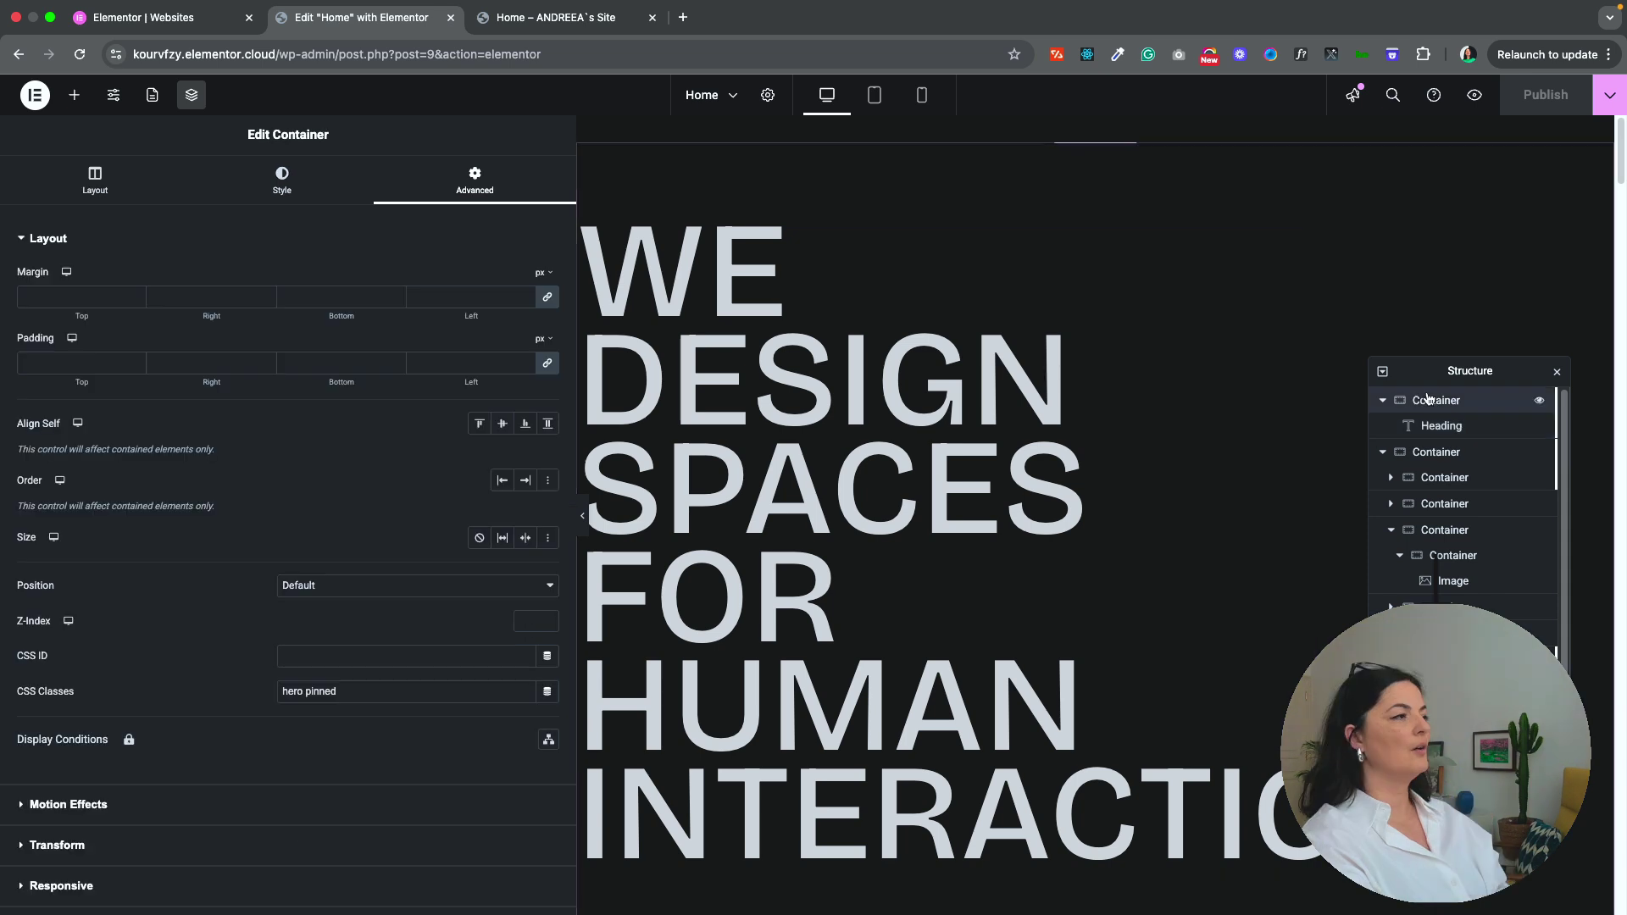
scroll(1151, 487, "down", 10)
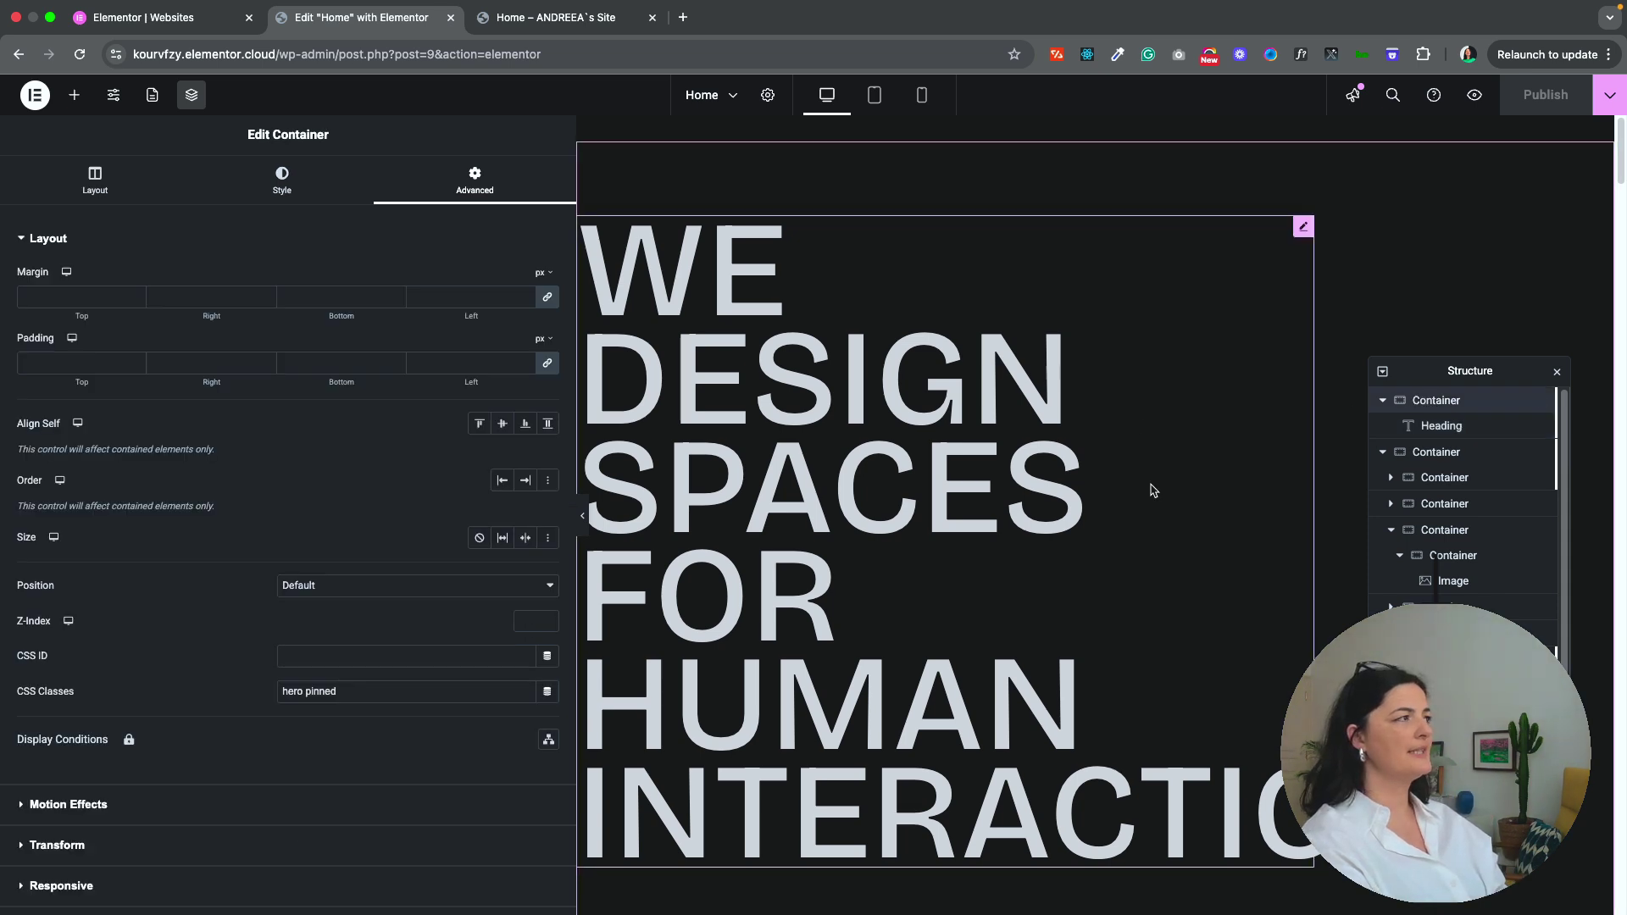
Step: In the live homepage preview, scroll back and forth to test the pinned hero heading
left_click(588, 19)
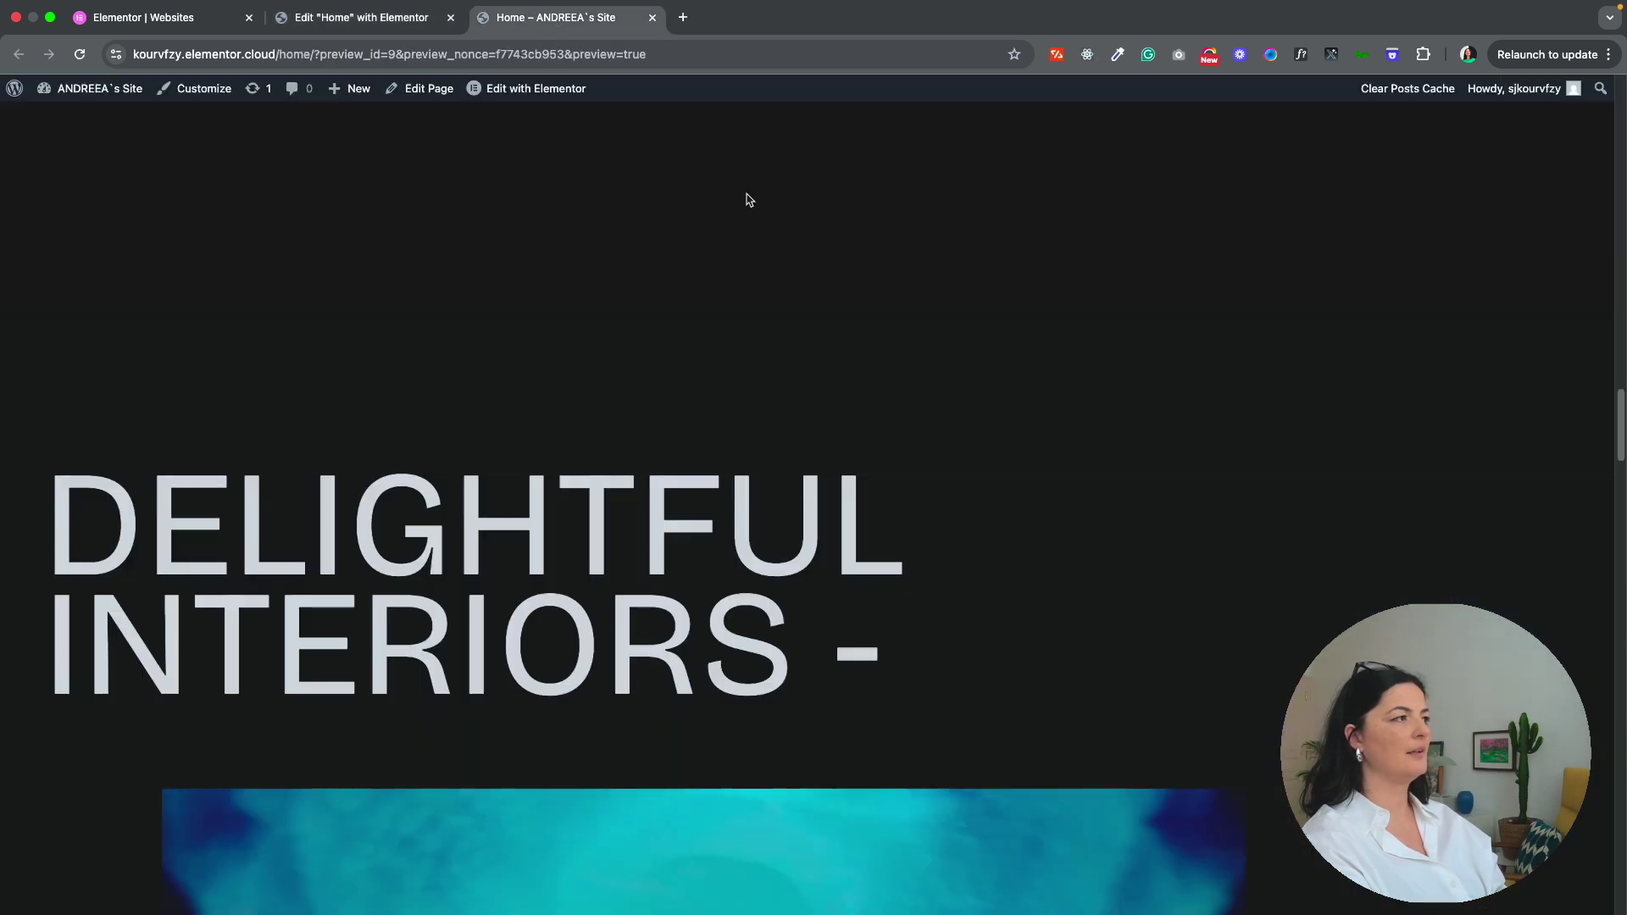
scroll(1180, 552, "down", 10)
scroll(1190, 555, "up", 10)
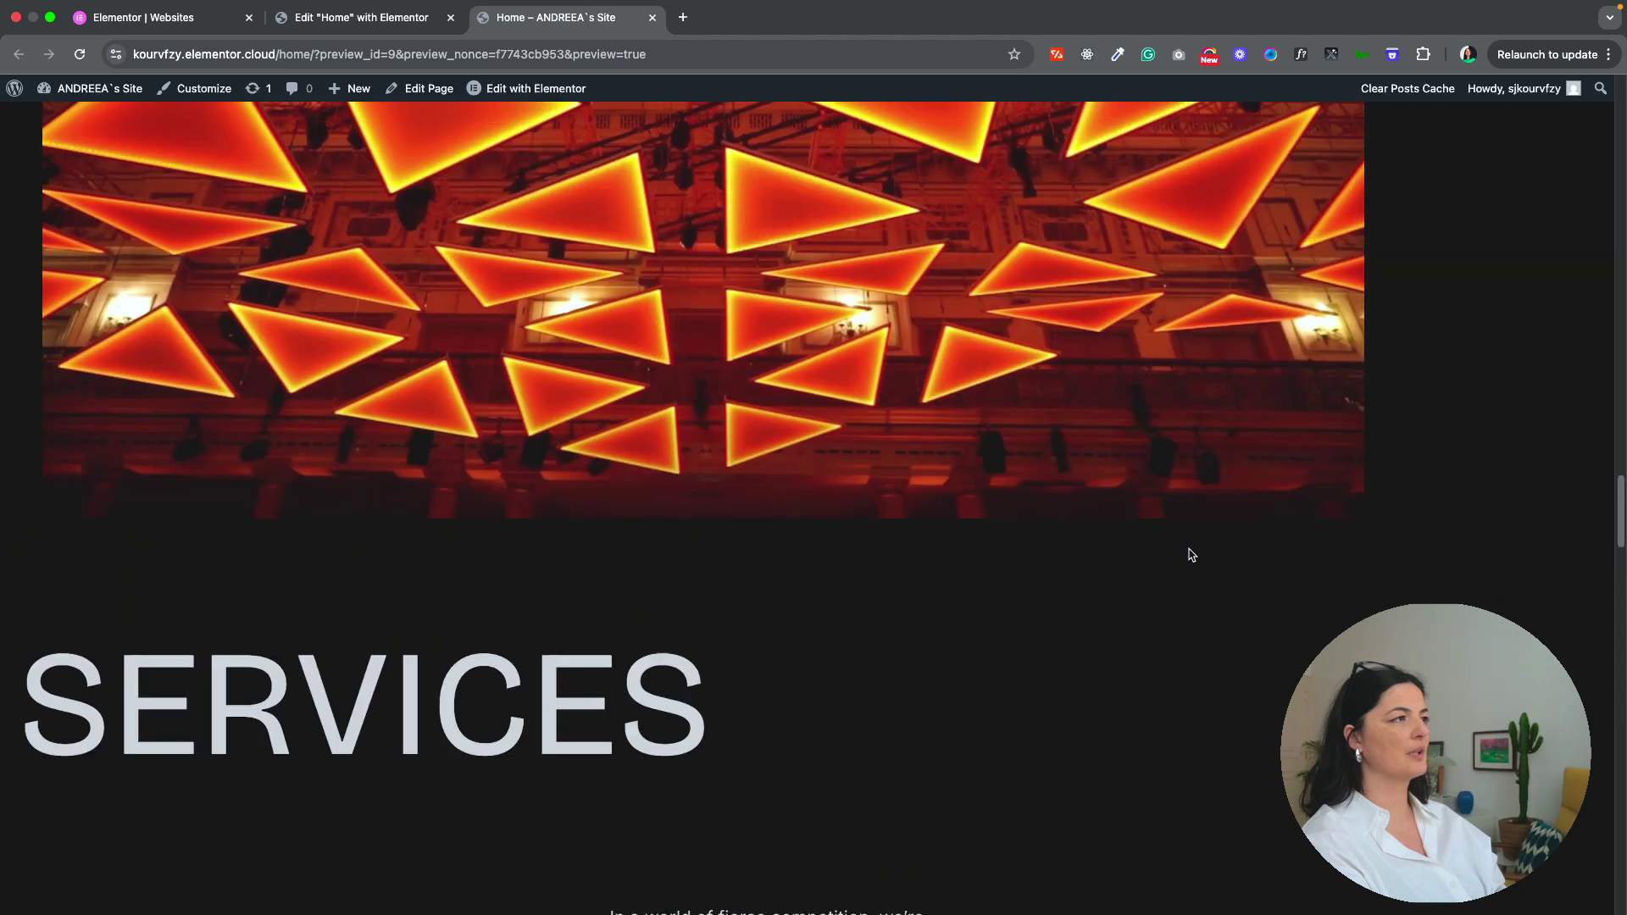
scroll(1188, 553, "down", 5)
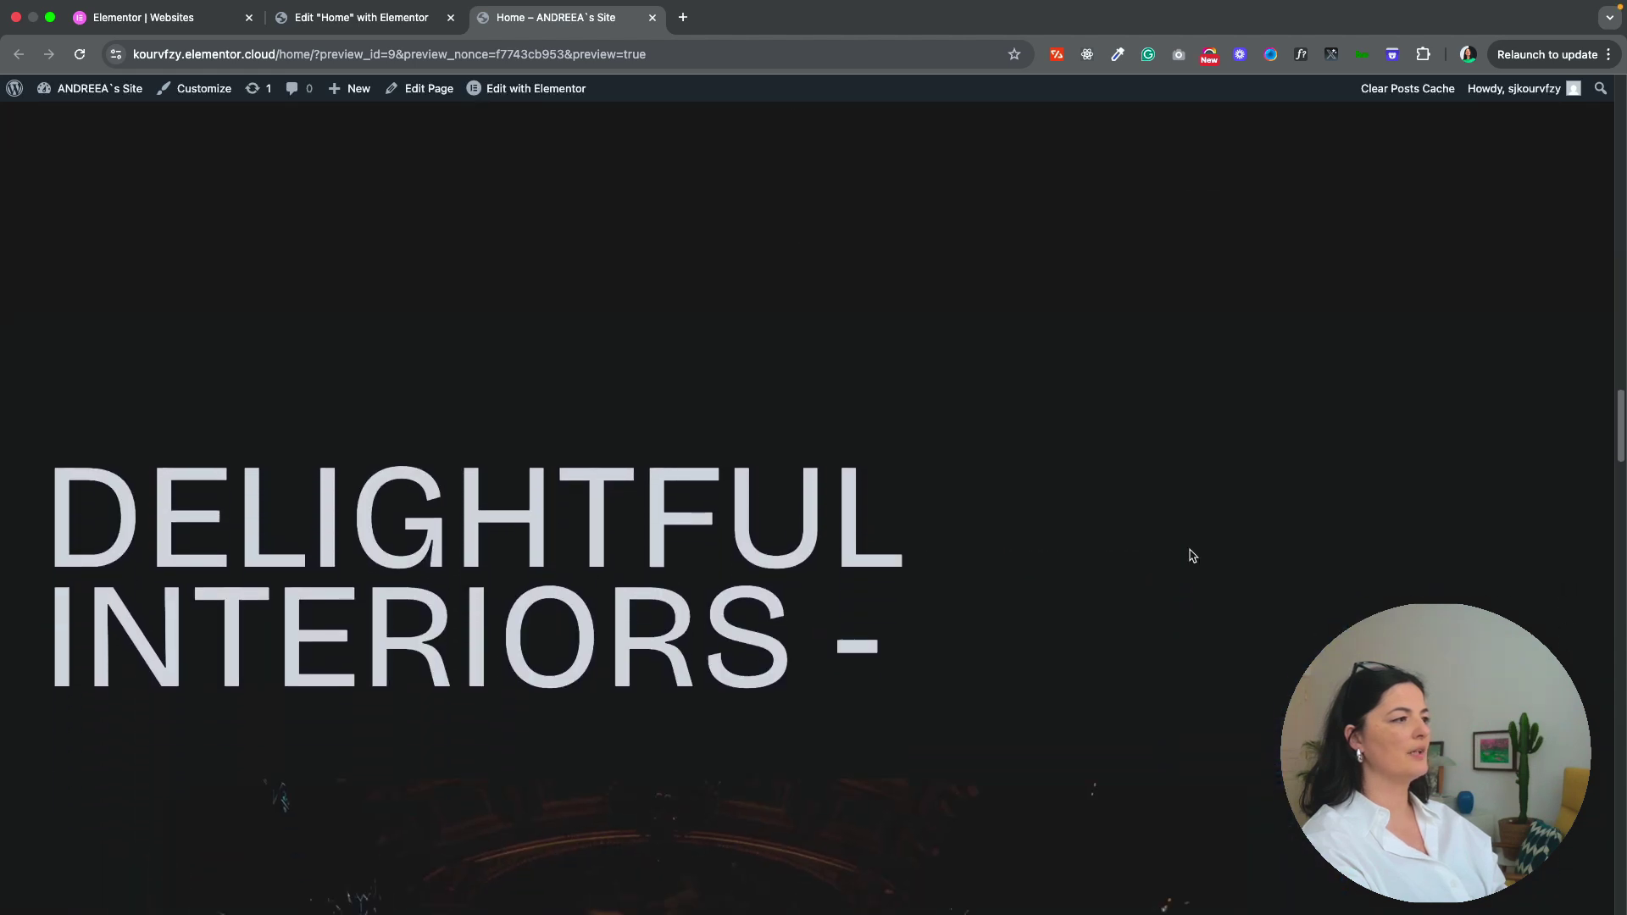
scroll(1402, 570, "up", 5)
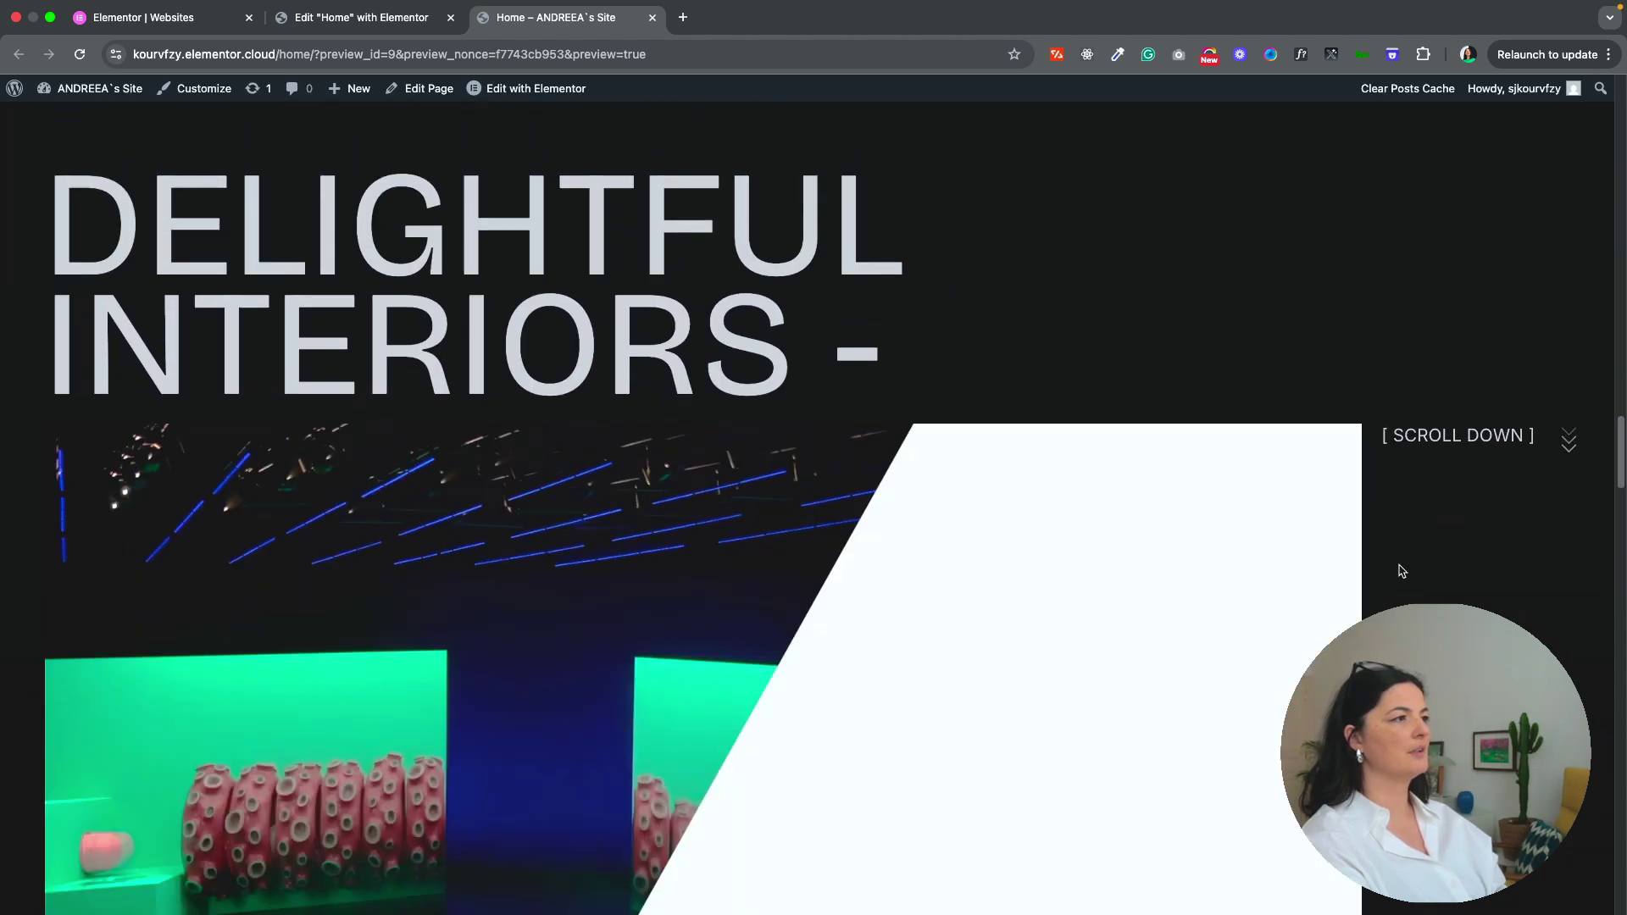
scroll(1402, 571, "down", 5)
scroll(1402, 570, "down", 8)
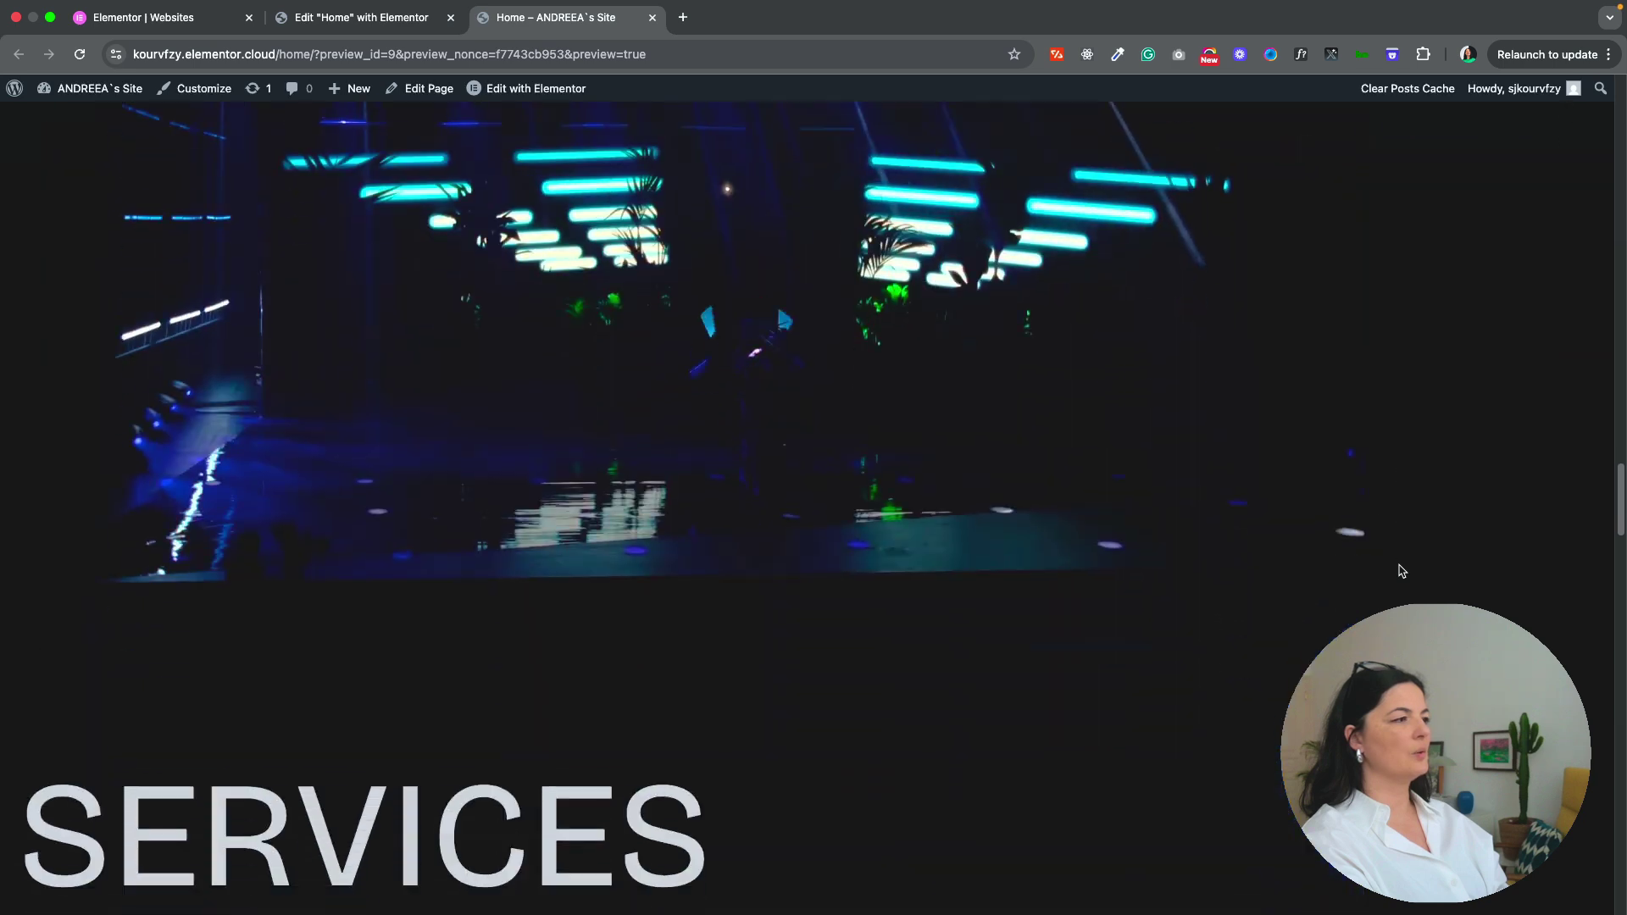
scroll(1399, 570, "up", 8)
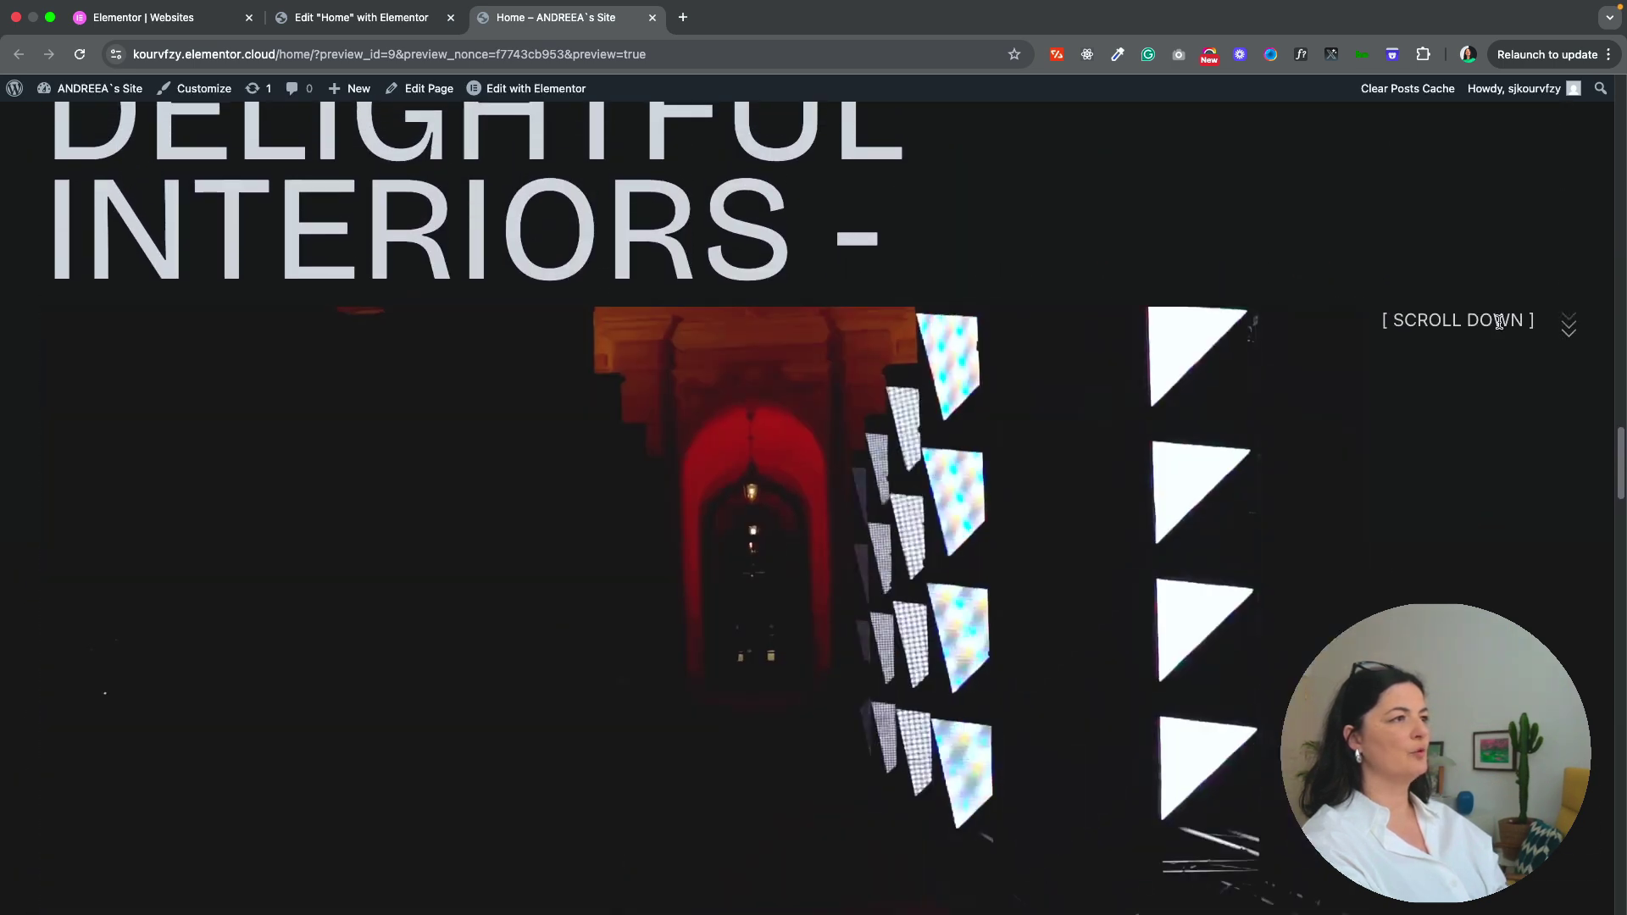
scroll(1288, 424, "up", 5)
scroll(1186, 381, "down", 10)
scroll(1133, 332, "up", 15)
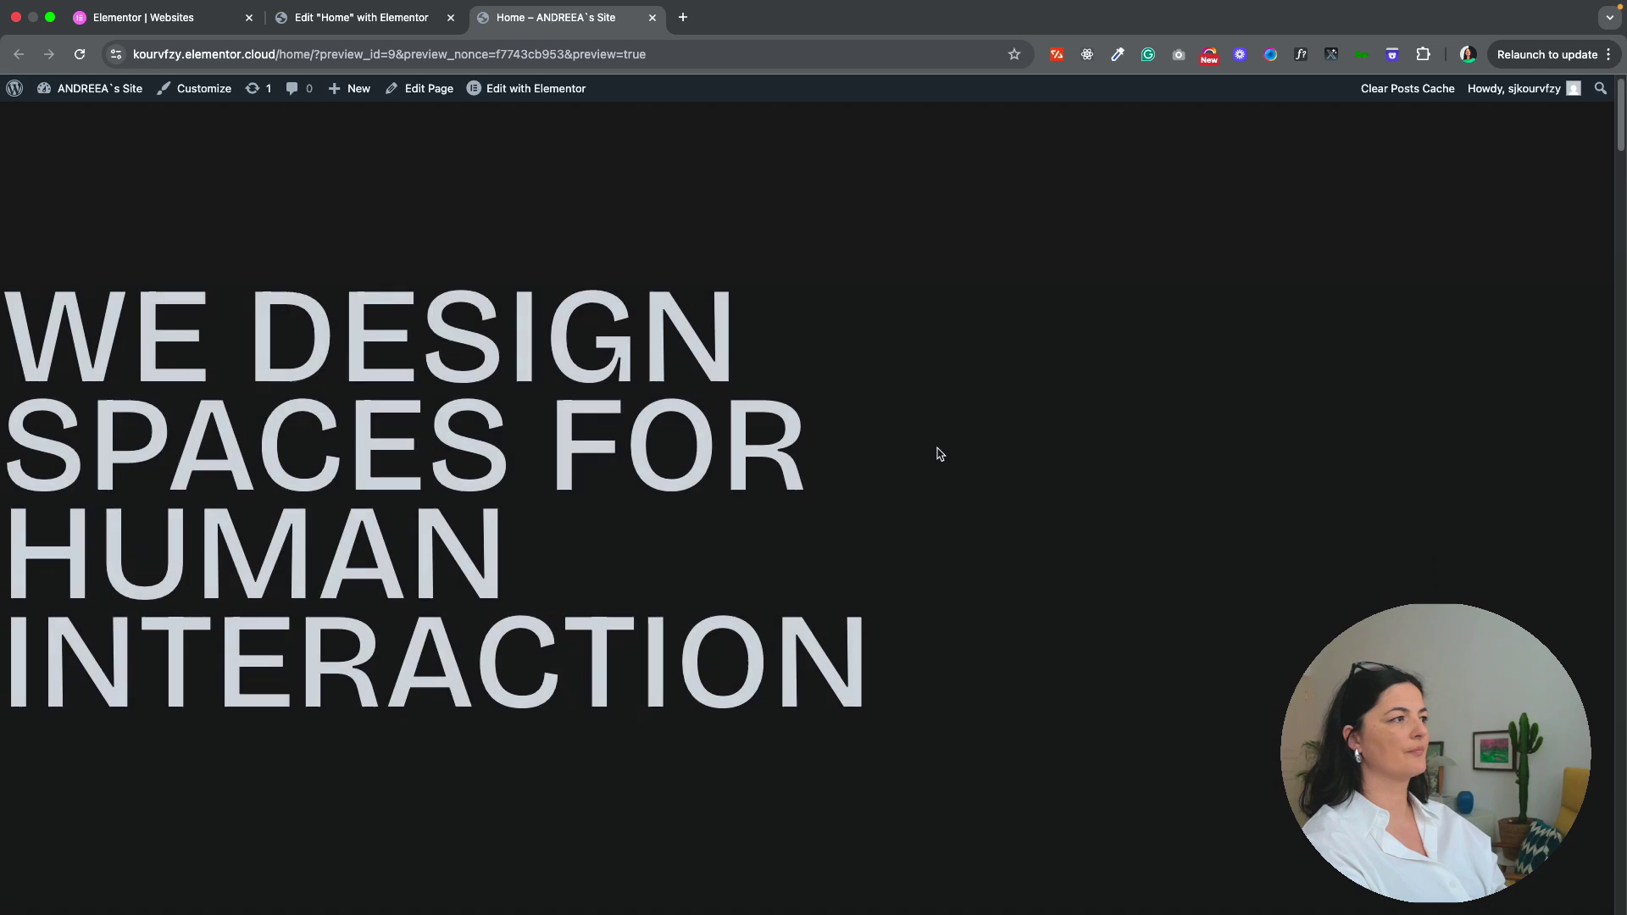
scroll(898, 593, "up", 1)
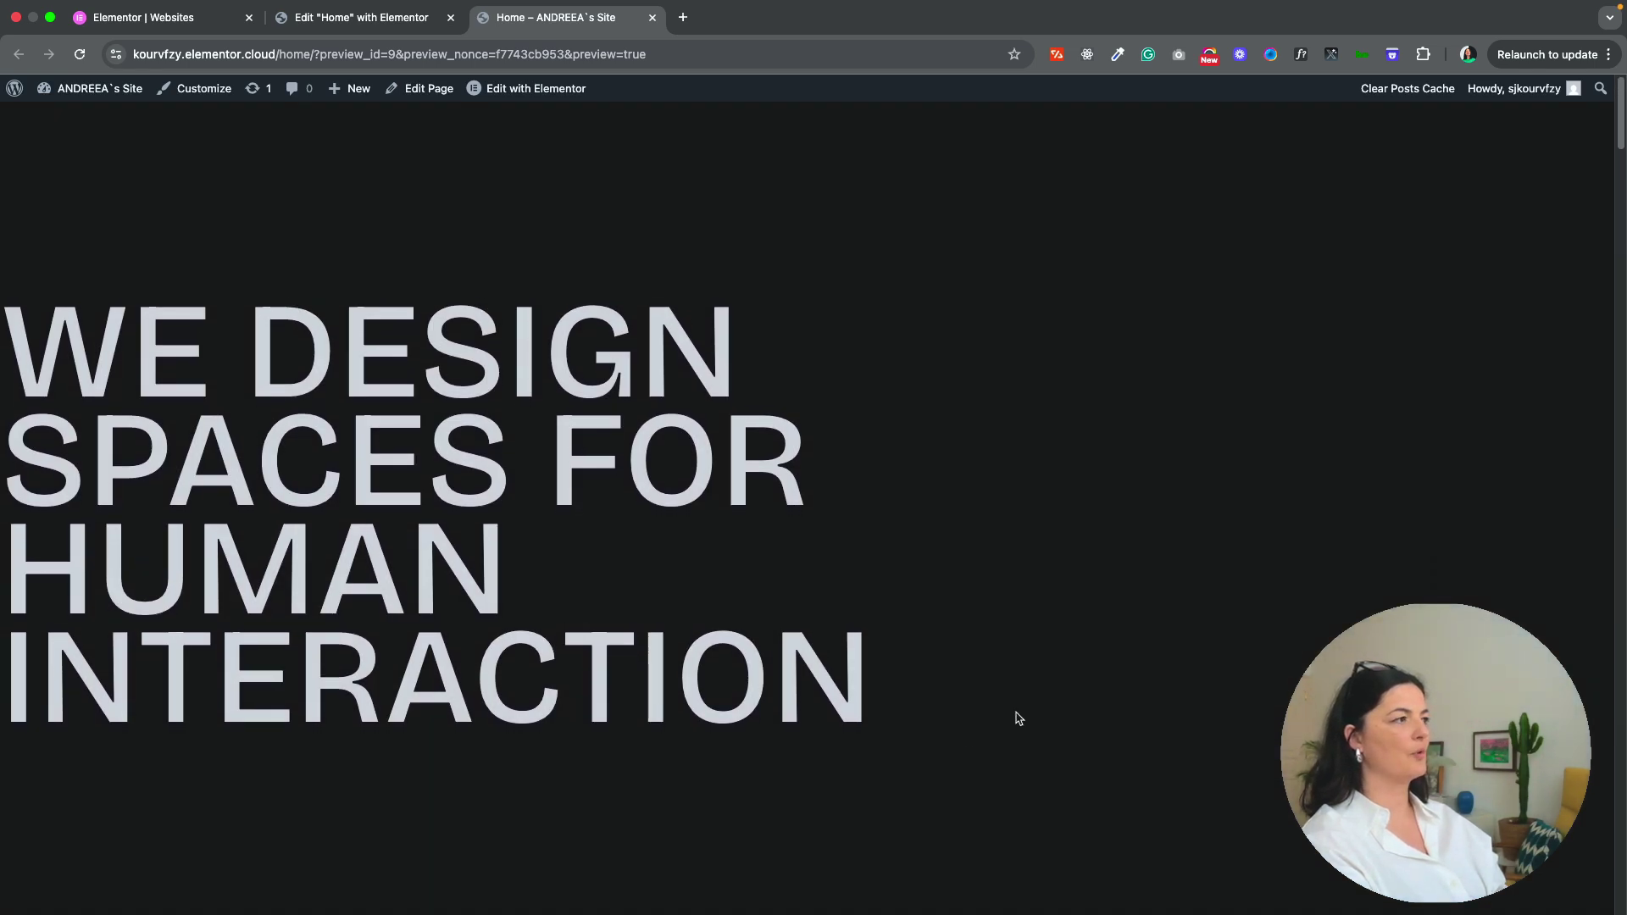
Step: Scroll down through the animated image cards and lower sections, then return to the Elementor editor
scroll(1018, 719, "down", 5)
scroll(1019, 719, "down", 10)
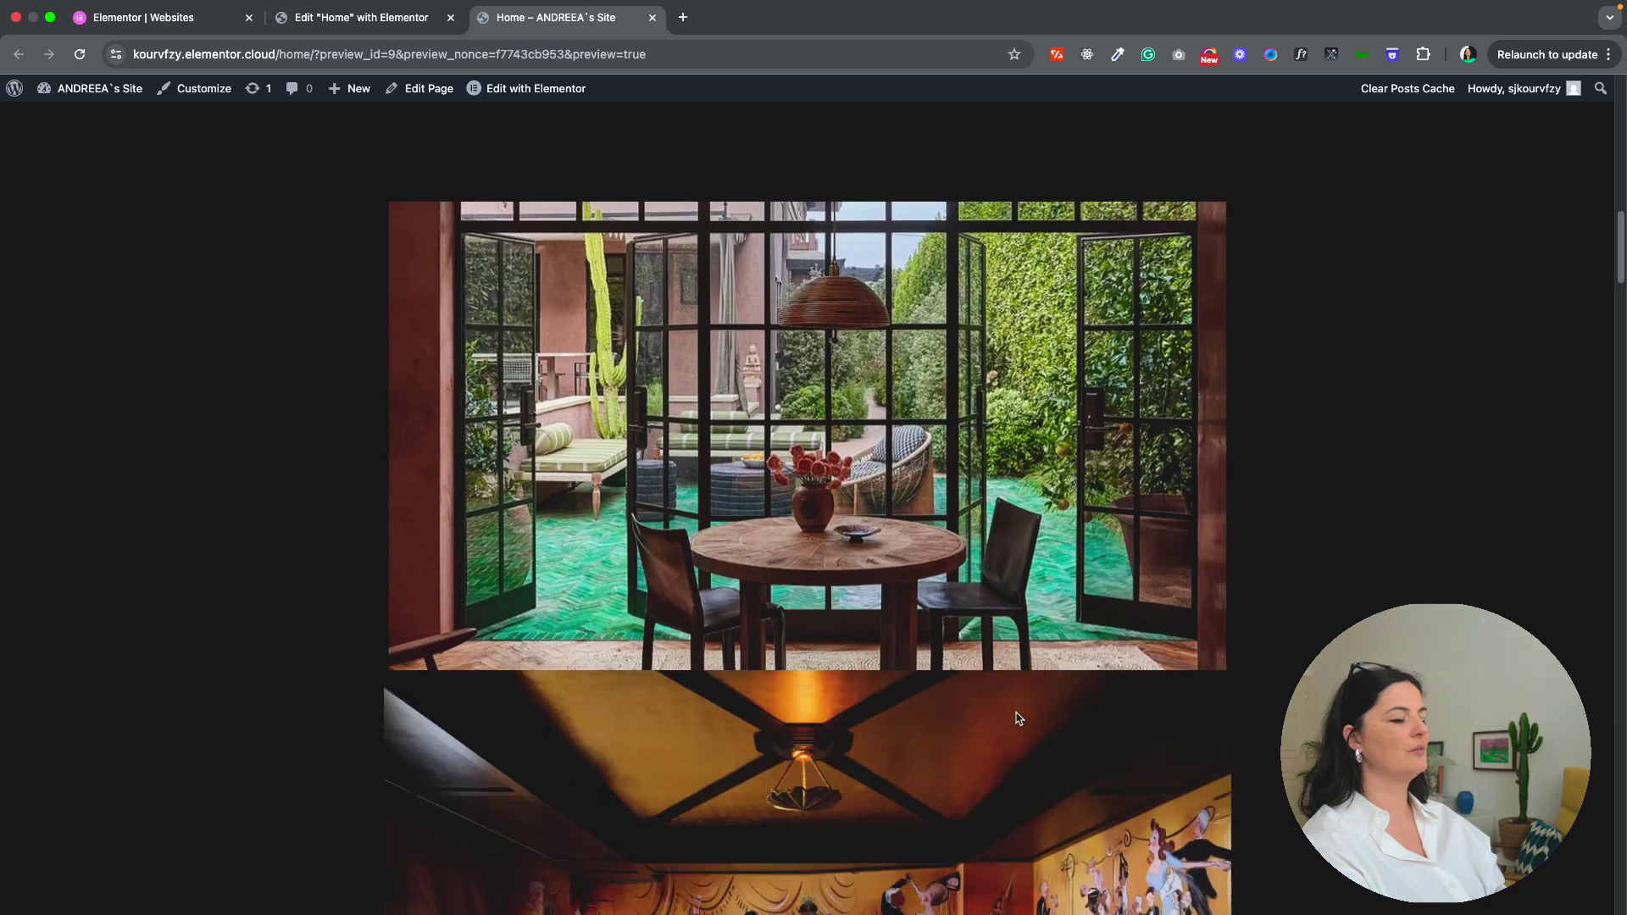
scroll(1019, 719, "down", 10)
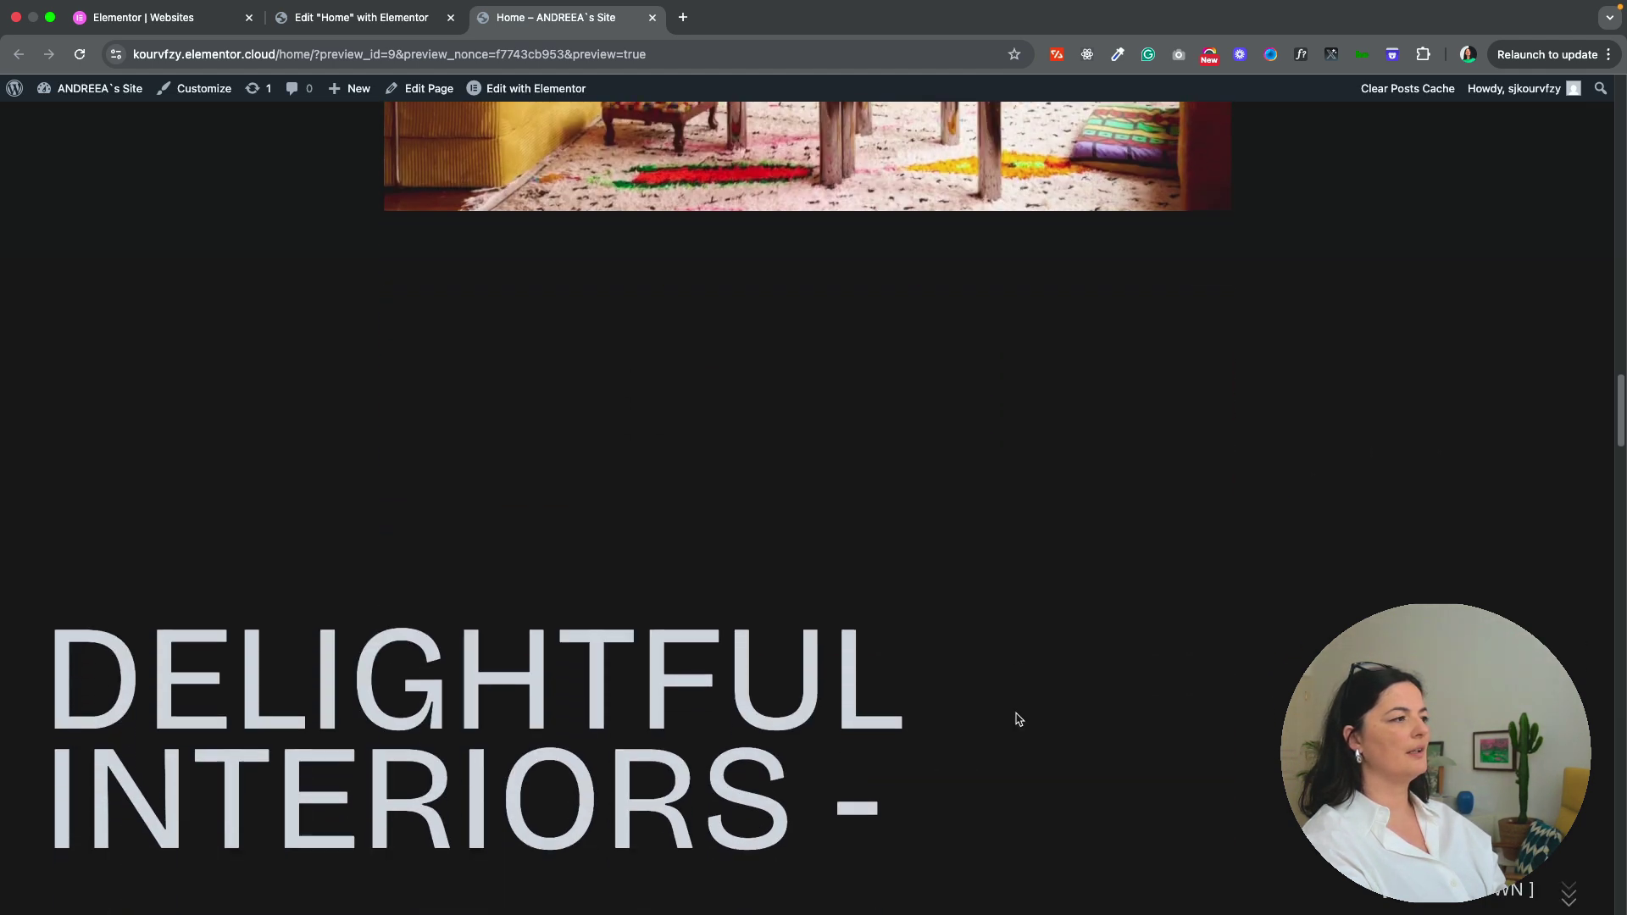
scroll(1019, 718, "down", 10)
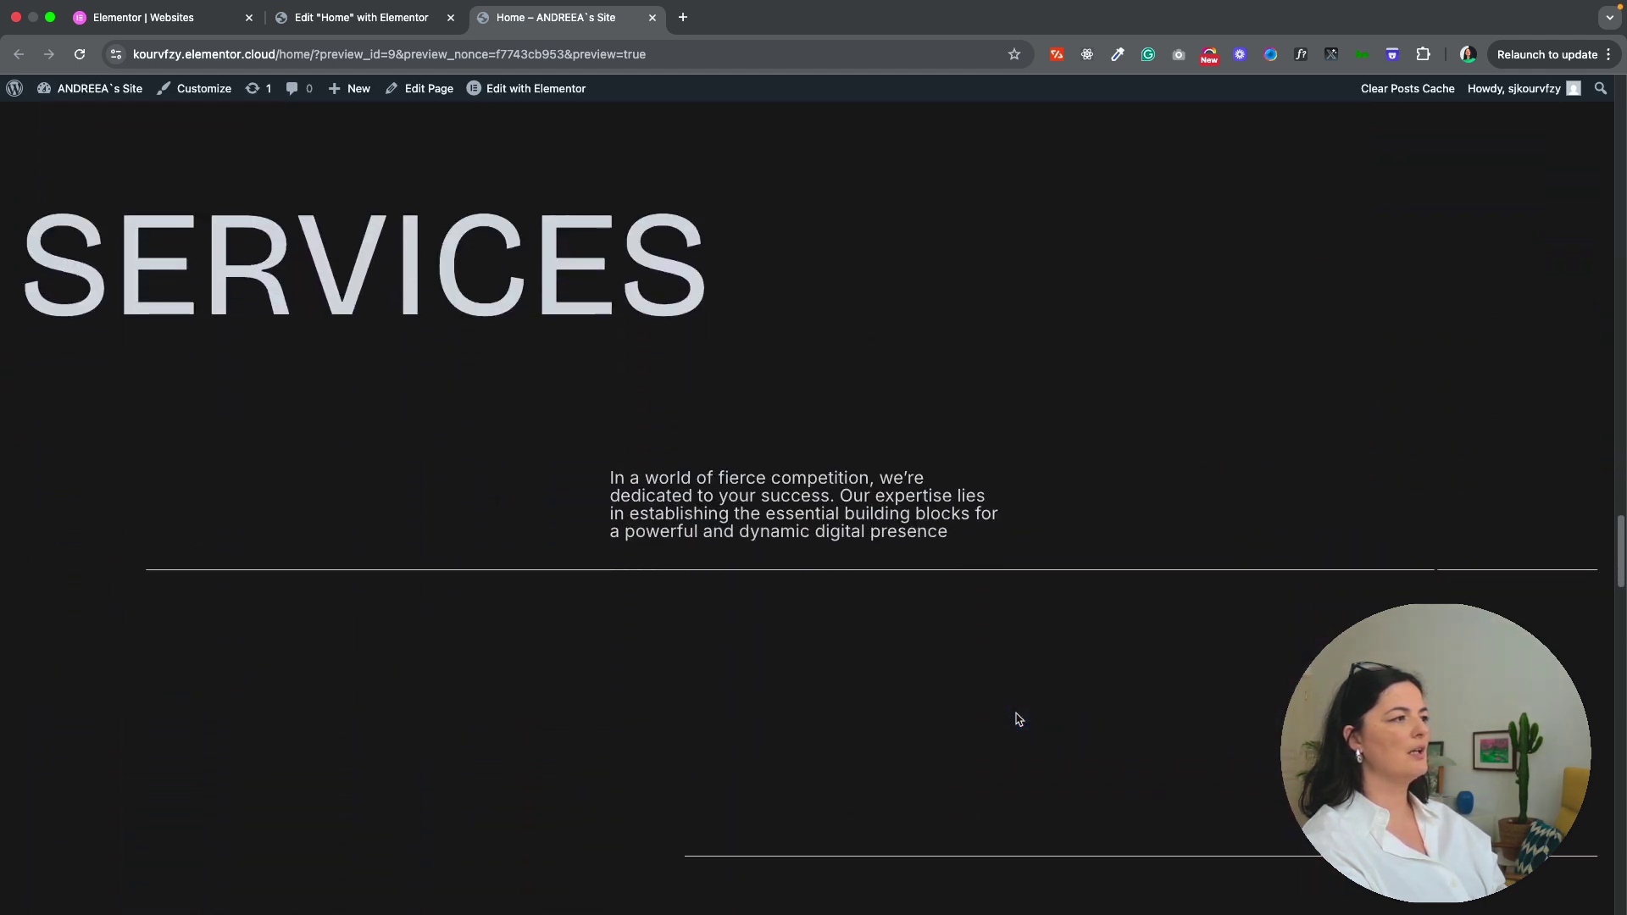
scroll(1019, 719, "down", 15)
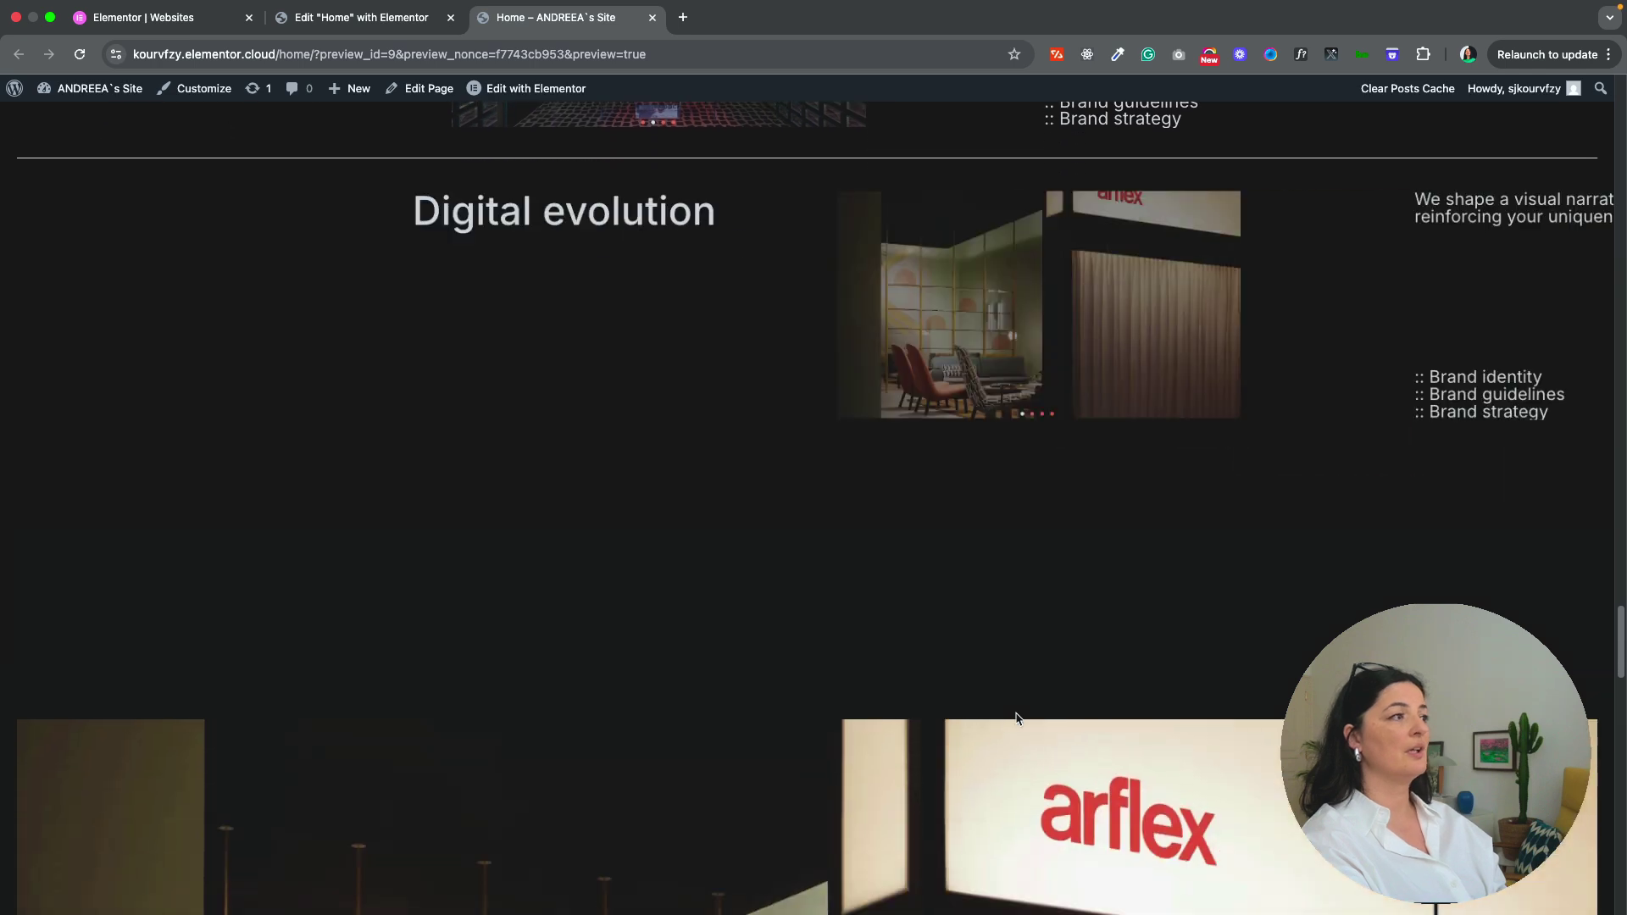
scroll(1019, 719, "down", 4)
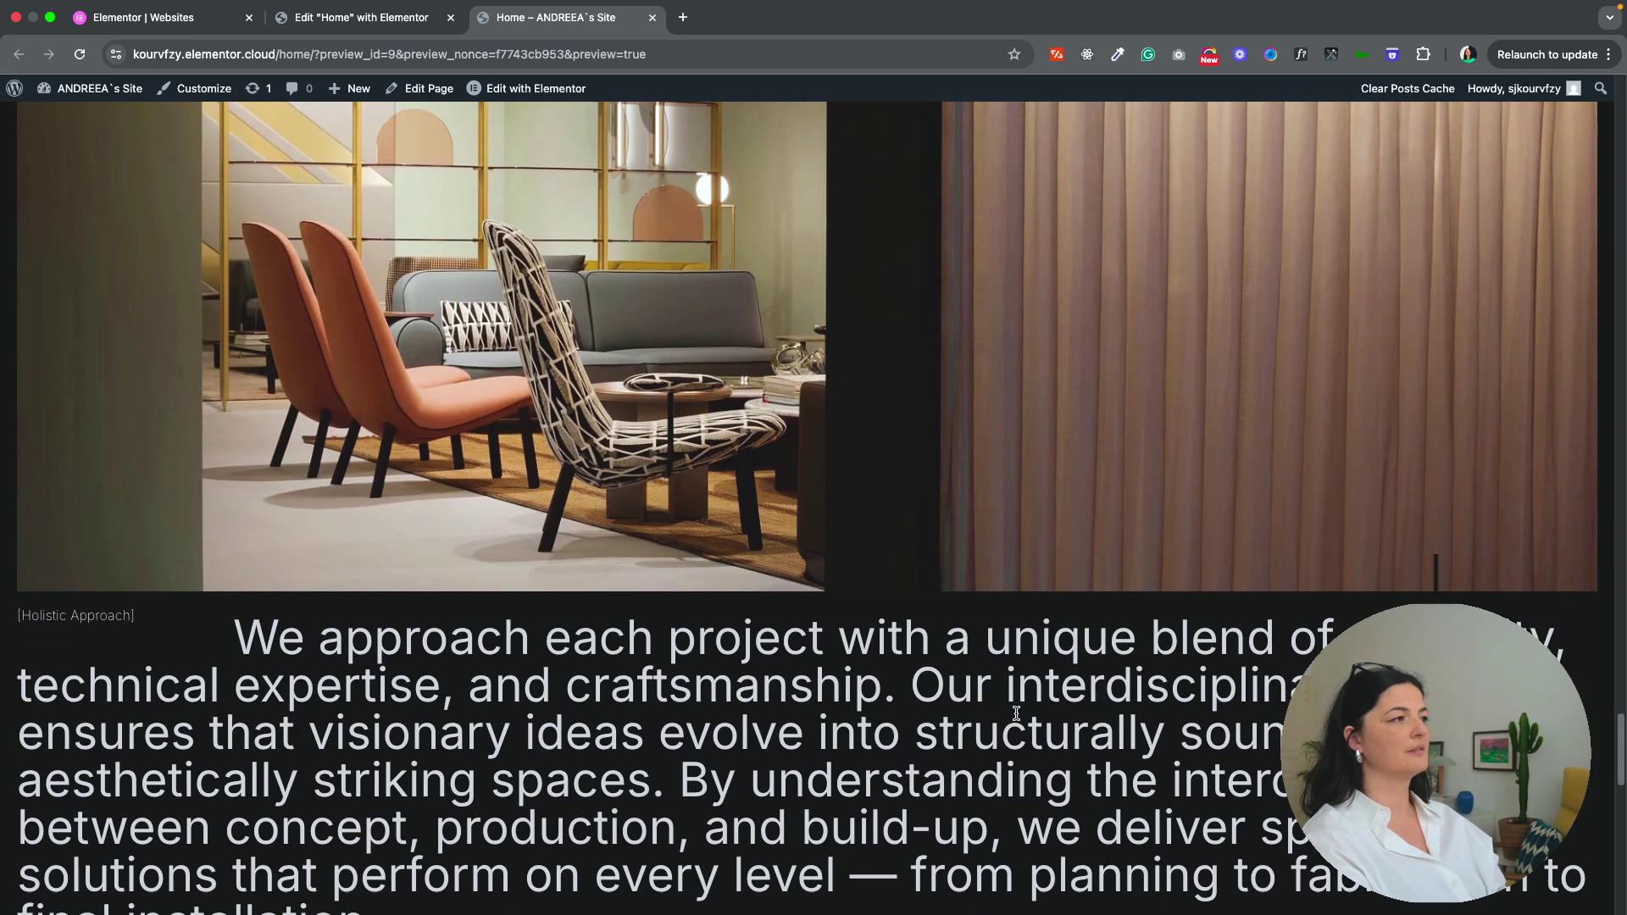
scroll(807, 717, "down", 10)
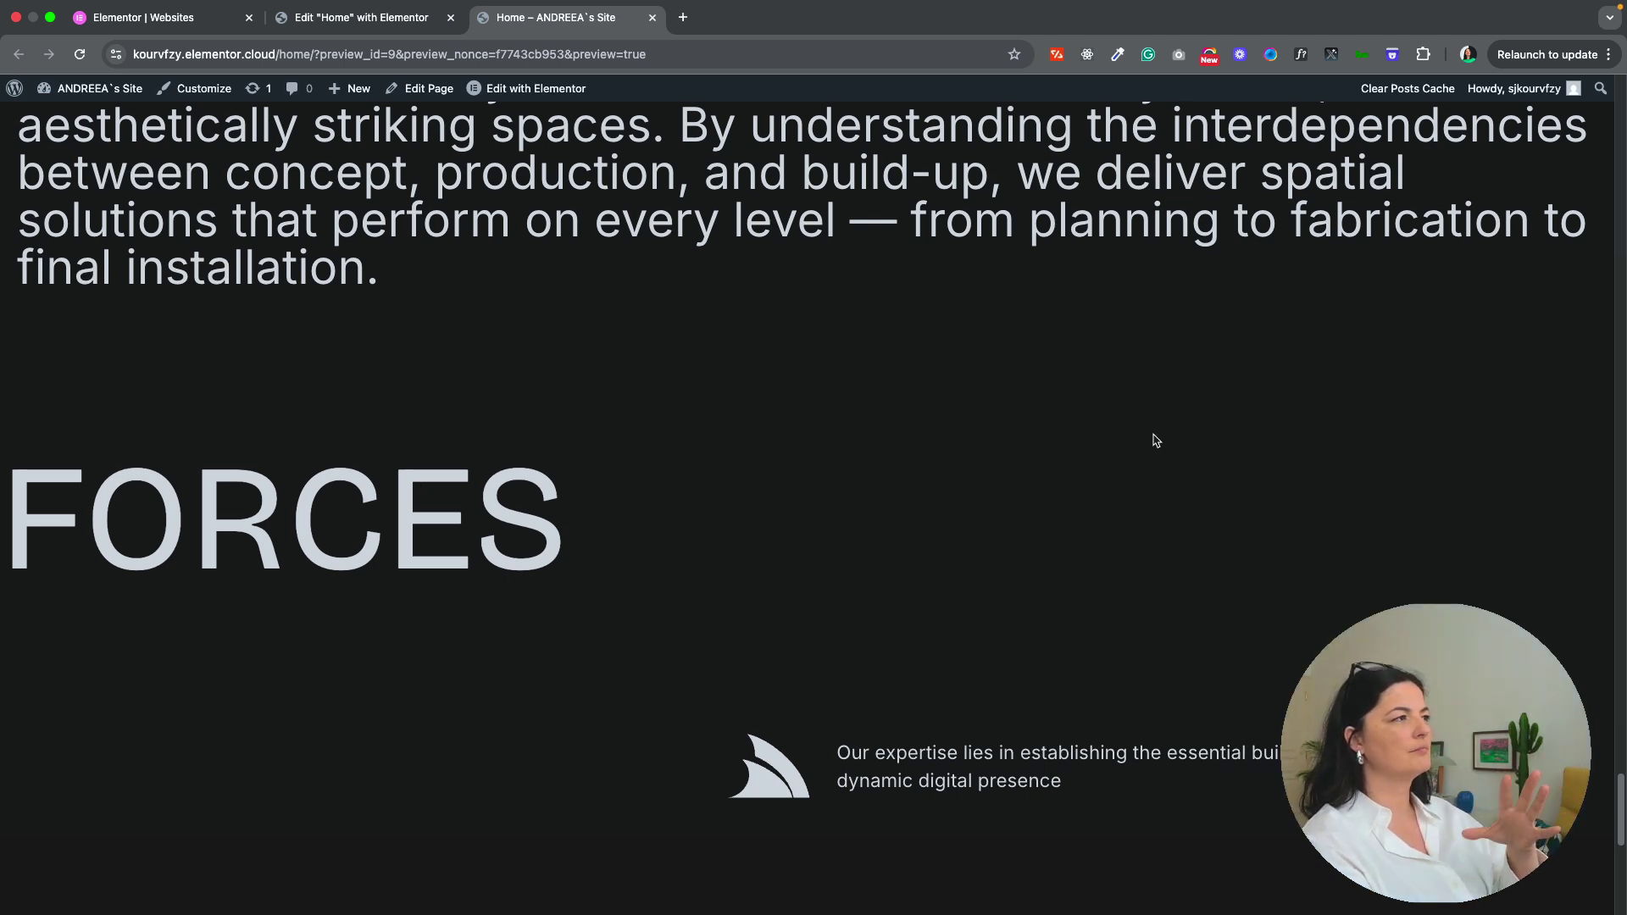
scroll(1158, 441, "down", 4)
scroll(1158, 444, "down", 10)
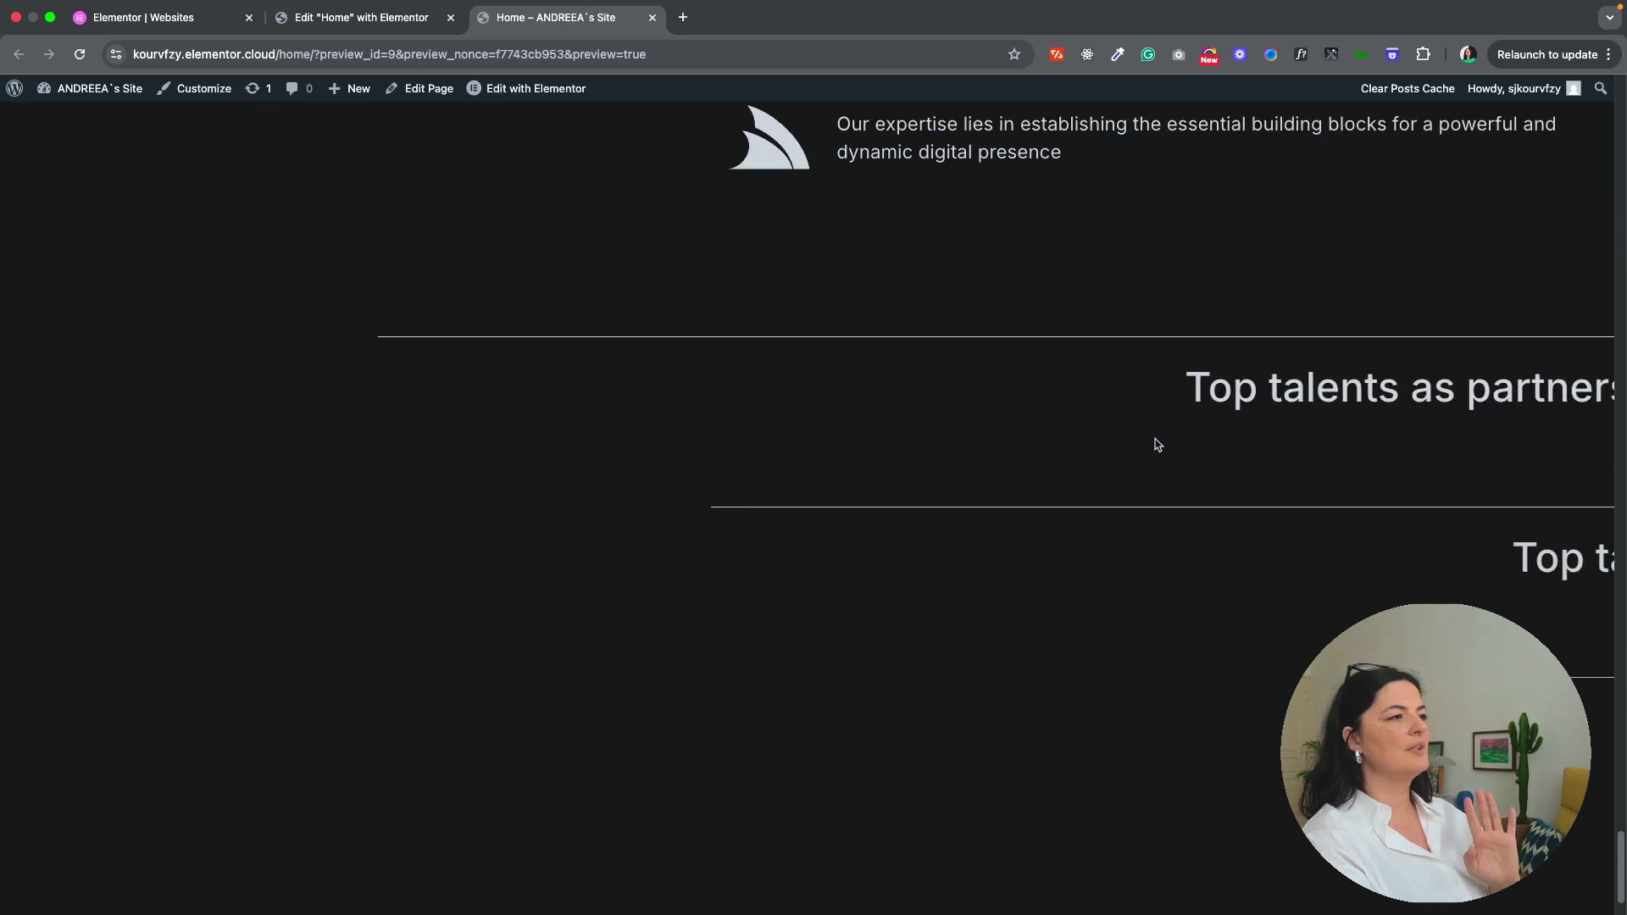
scroll(1157, 446, "down", 10)
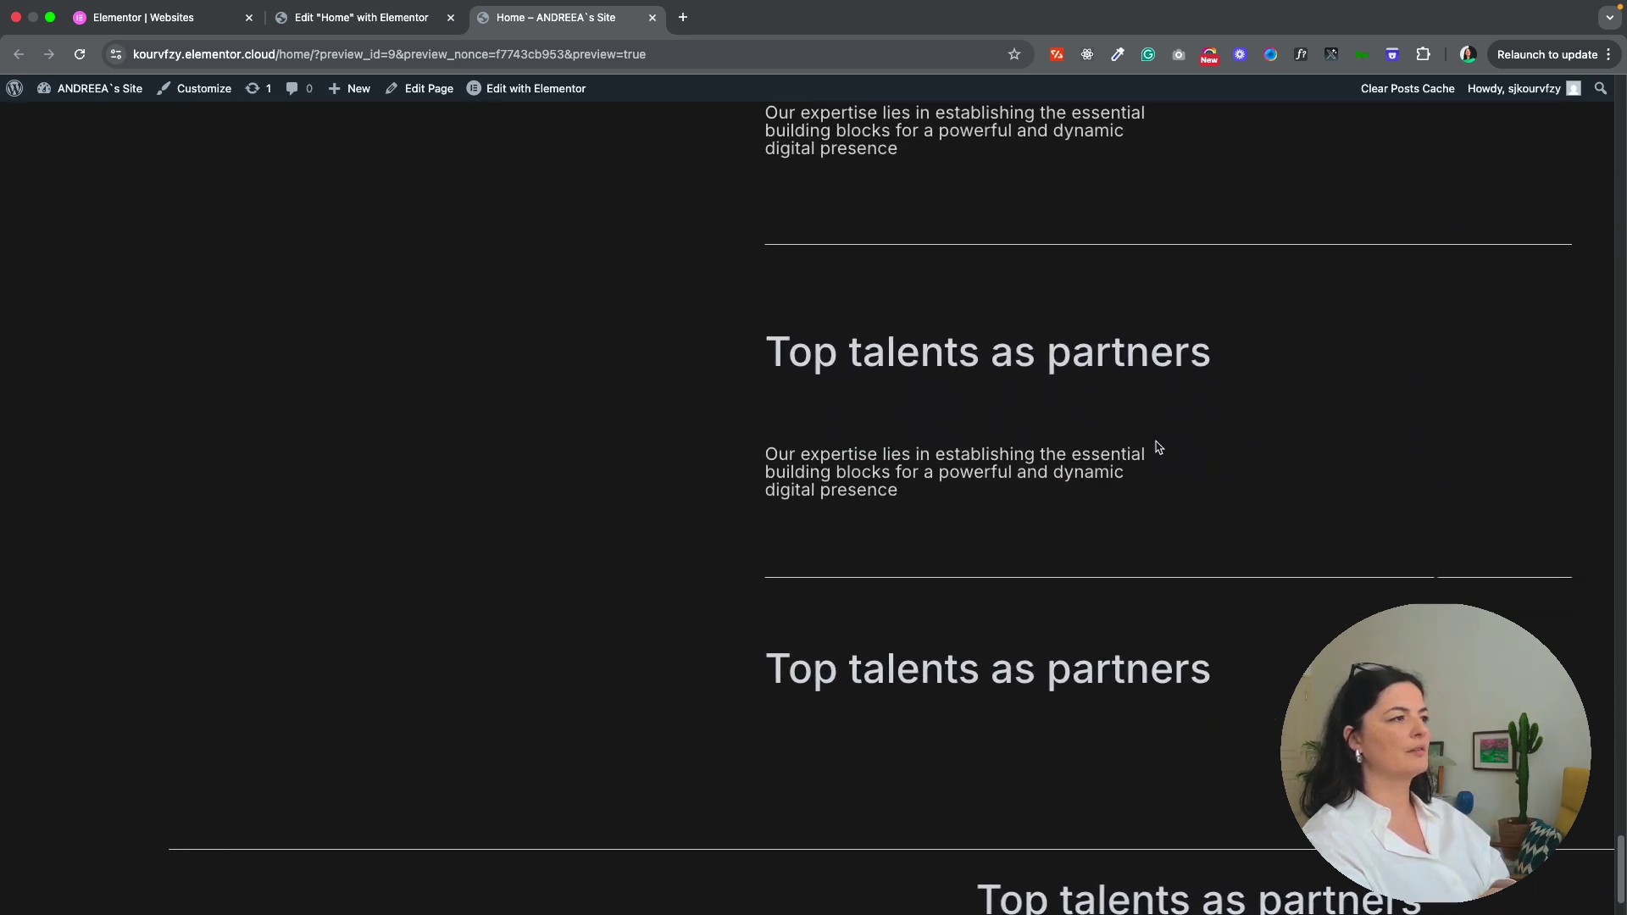
scroll(1158, 447, "down", 2)
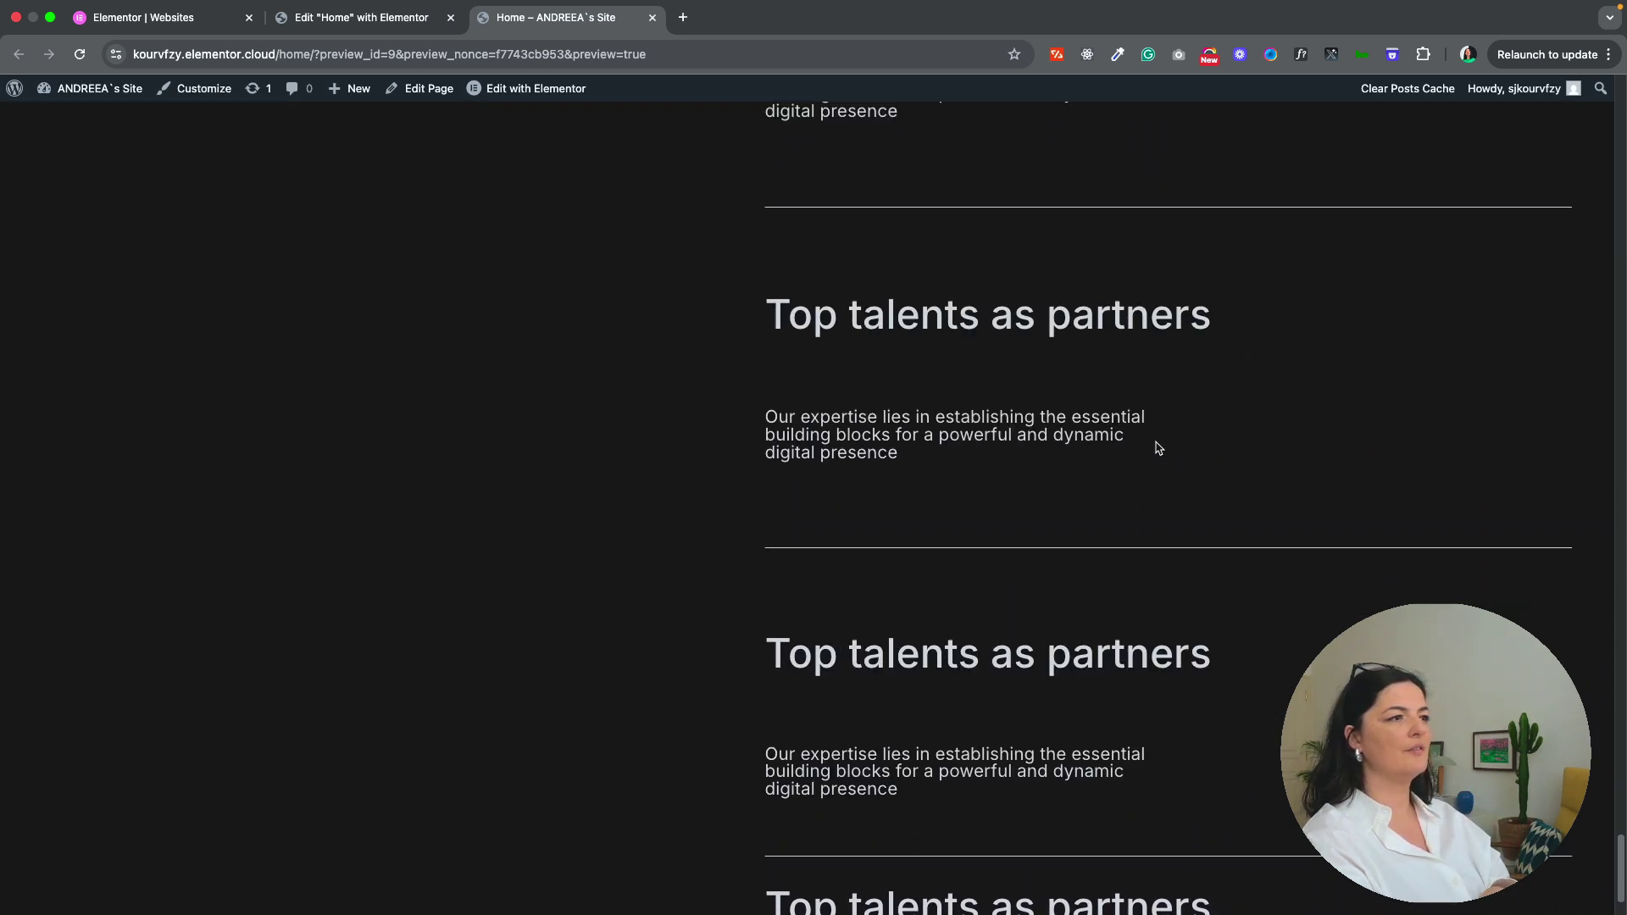
scroll(1157, 447, "up", 6)
scroll(1158, 448, "up", 12)
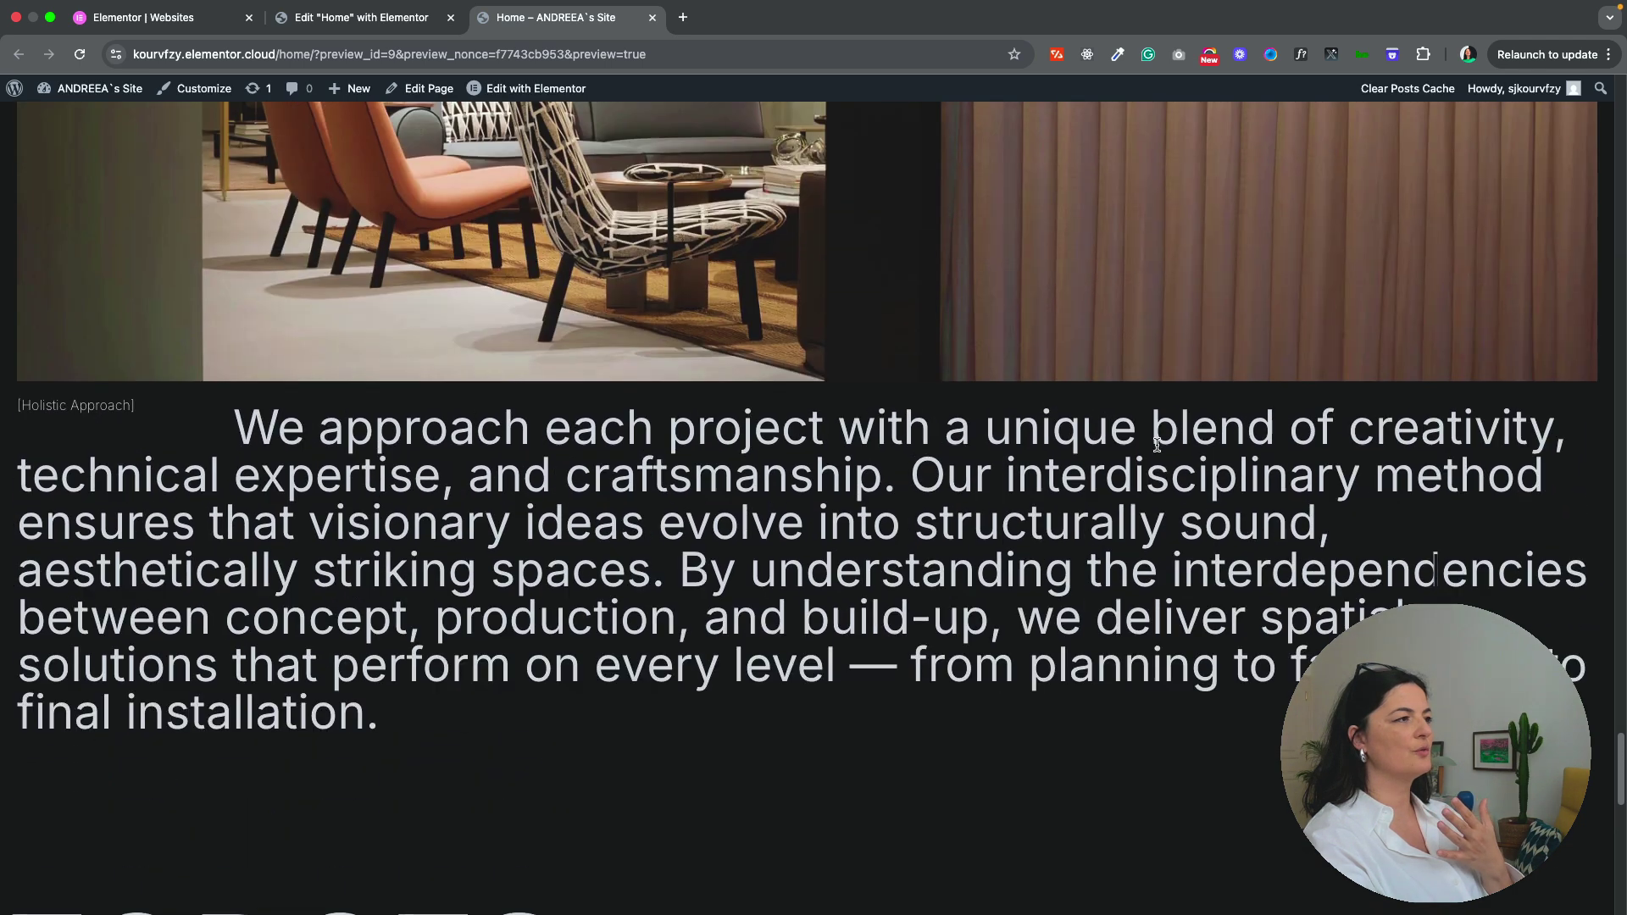
scroll(1159, 450, "up", 20)
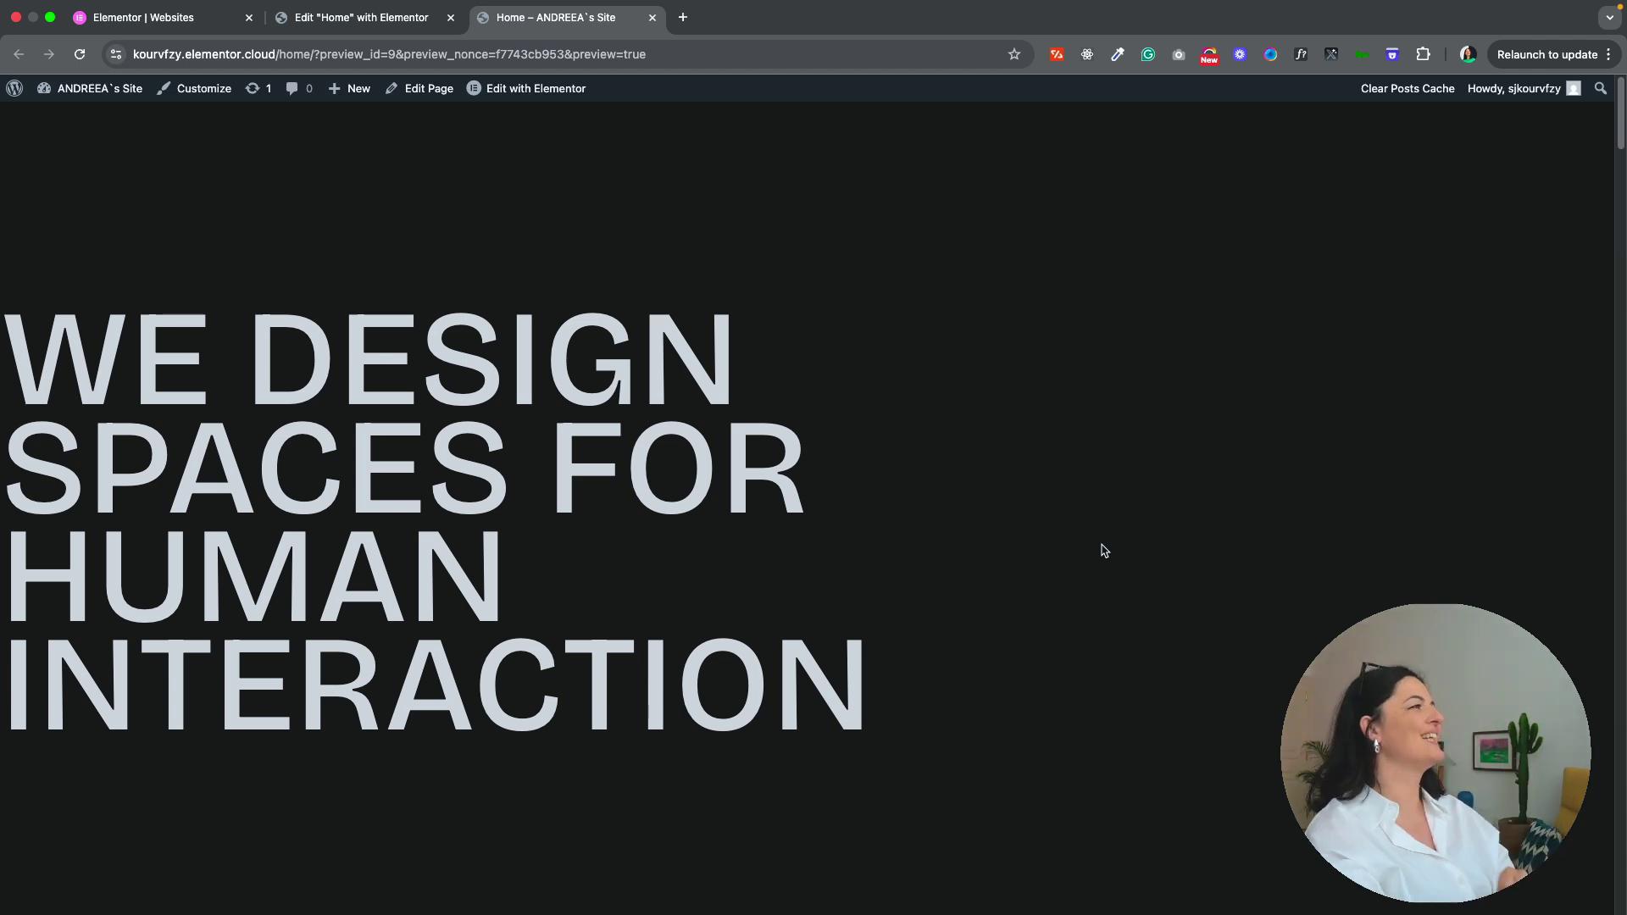
key("ctrl+shift+Tab")
scroll(1435, 594, "down", 1)
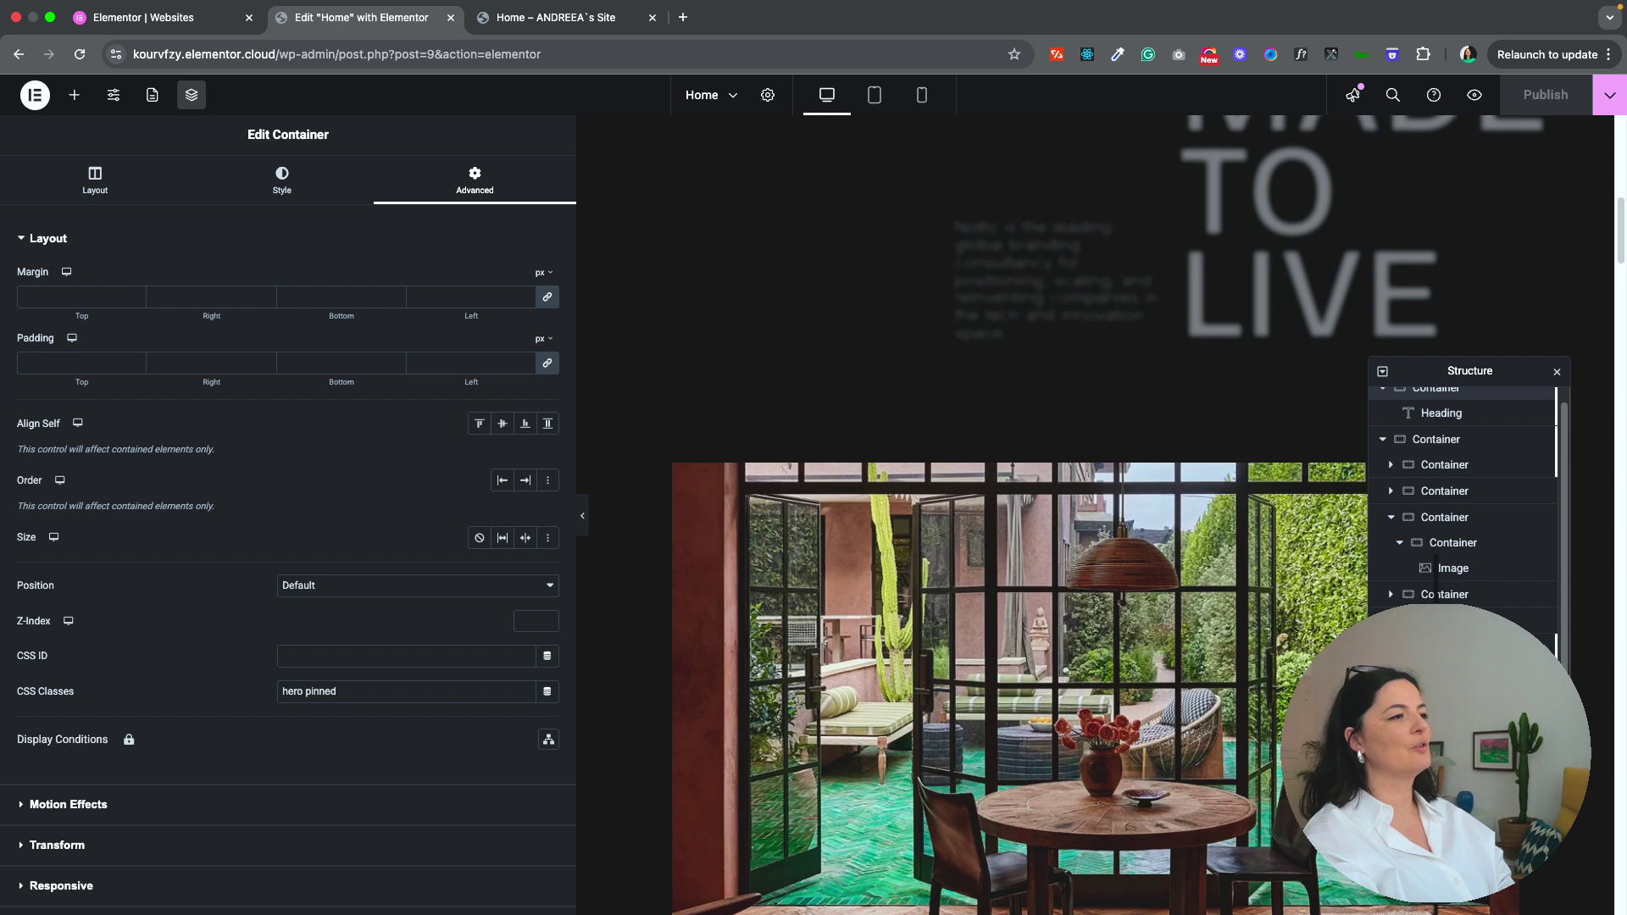
Step: Open the HTML widget and review its GSAP ScrollTrigger script for section pinning and hero fade
left_click(1440, 621)
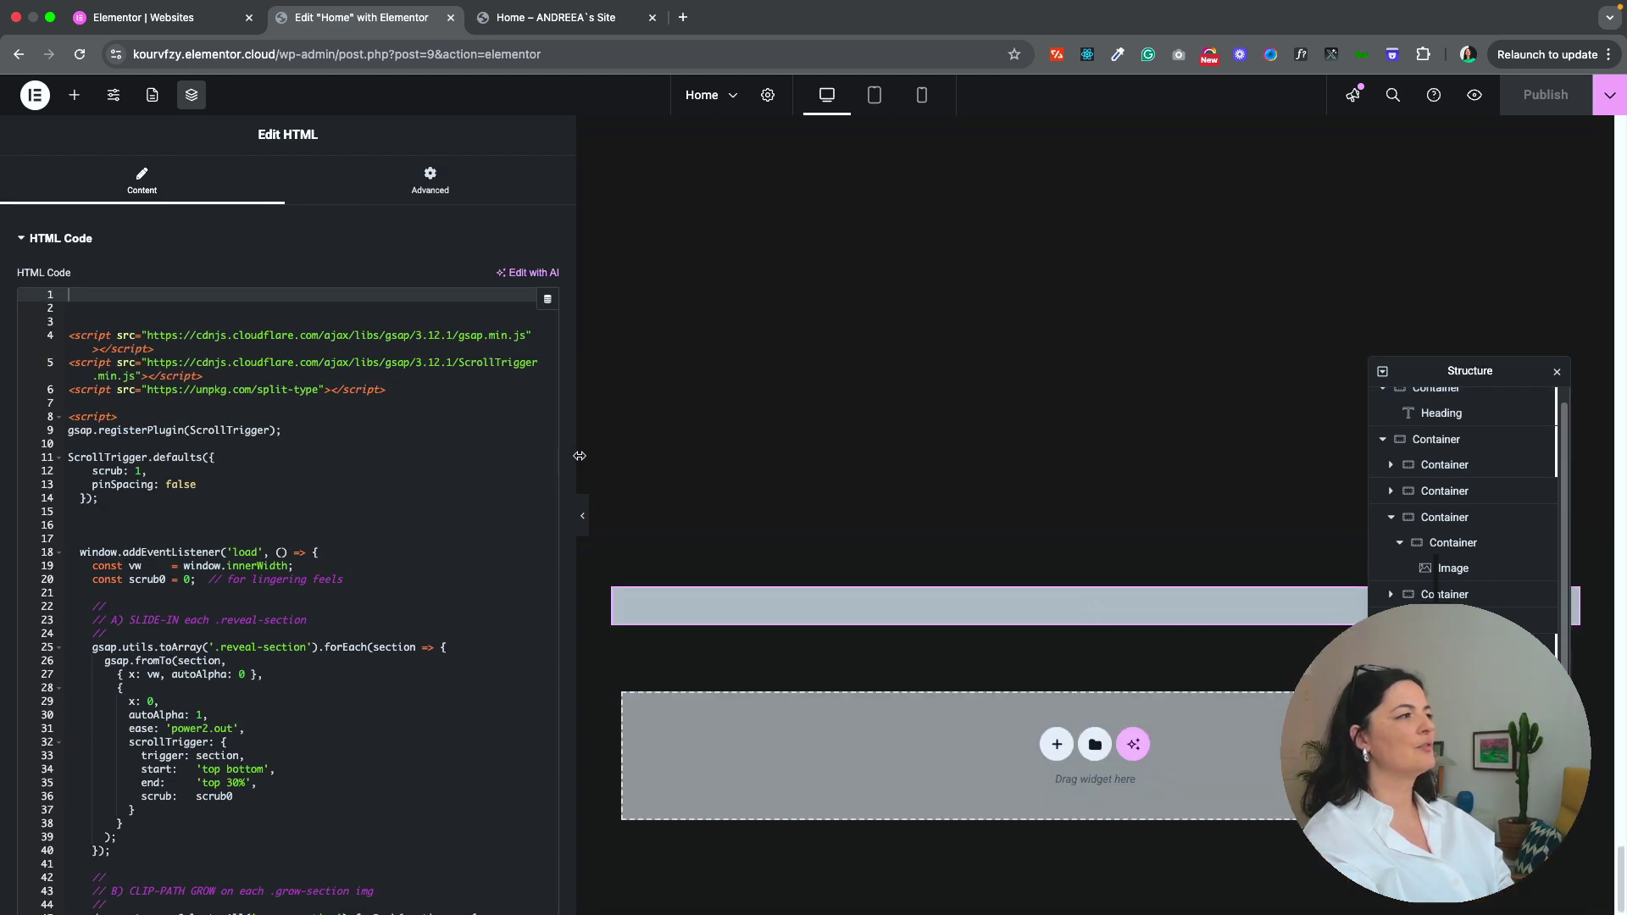
scroll(461, 579, "down", 2)
scroll(461, 579, "down", 20)
scroll(461, 579, "down", 20)
scroll(461, 579, "down", 3)
scroll(461, 579, "up", 20)
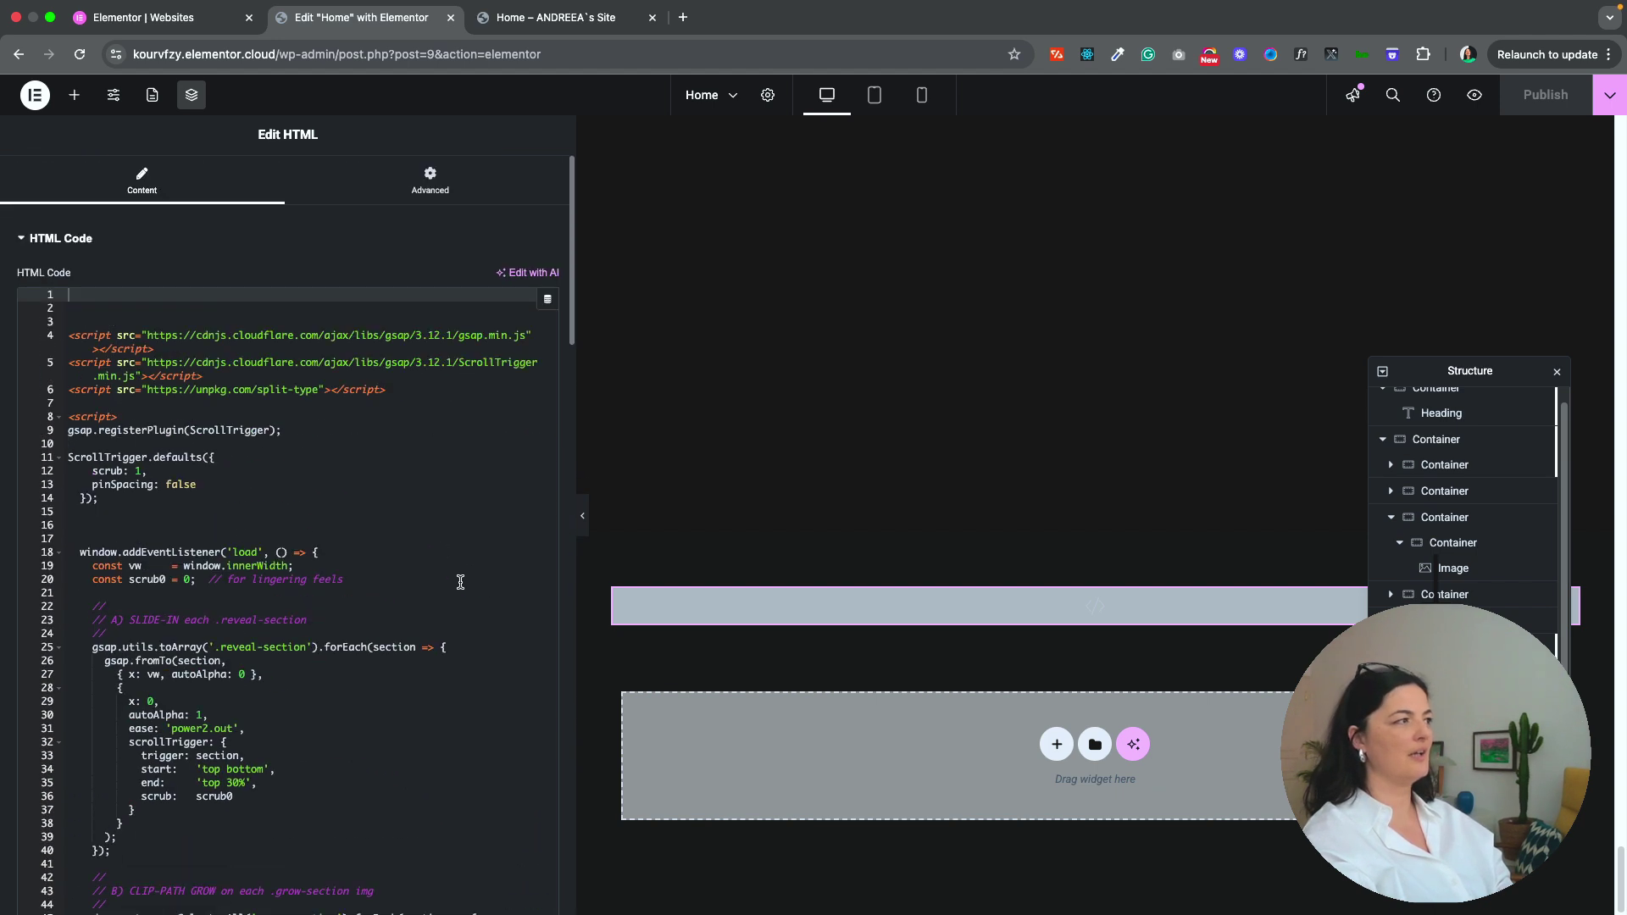